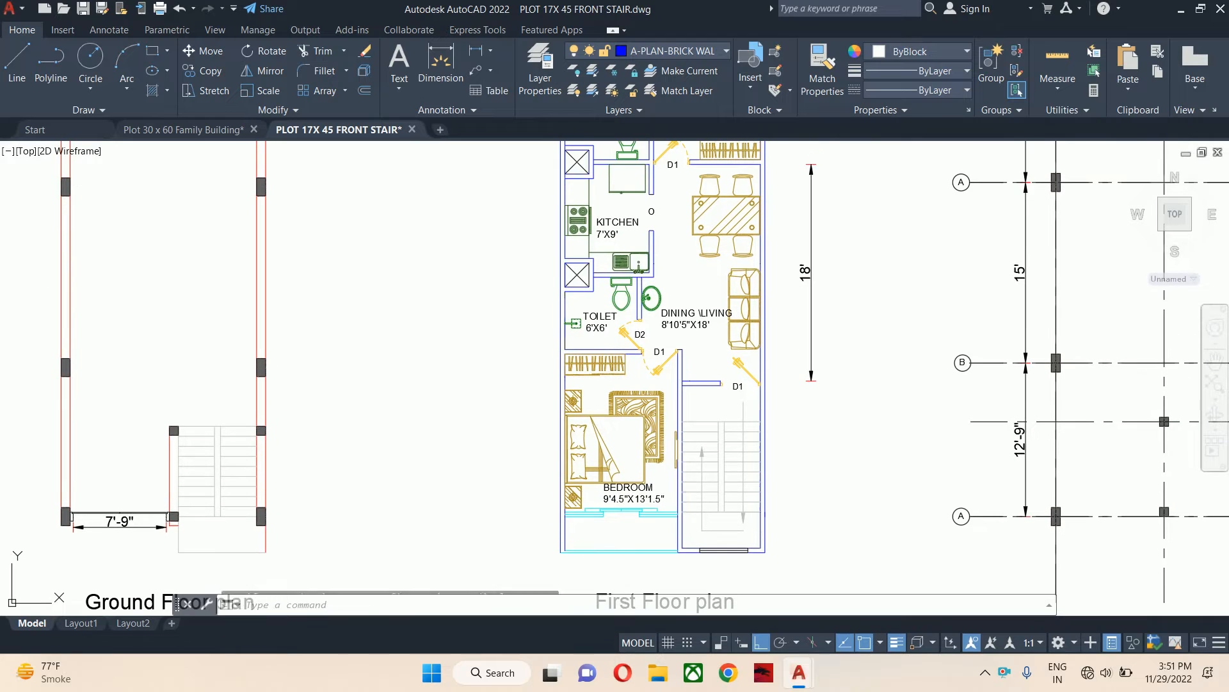
- Create a new layer named E-LIGHTING-FIXTURES
{"action": "scroll", "coordinate": [642, 407], "scroll_direction": "up", "scroll_amount": 1}
{"action": "mouse_move", "coordinate": [654, 396]}
{"action": "middle_mouse_down"}
{"action": "mouse_move", "coordinate": [675, 387]}
{"action": "mouse_move", "coordinate": [699, 336]}
{"action": "middle_mouse_up"}
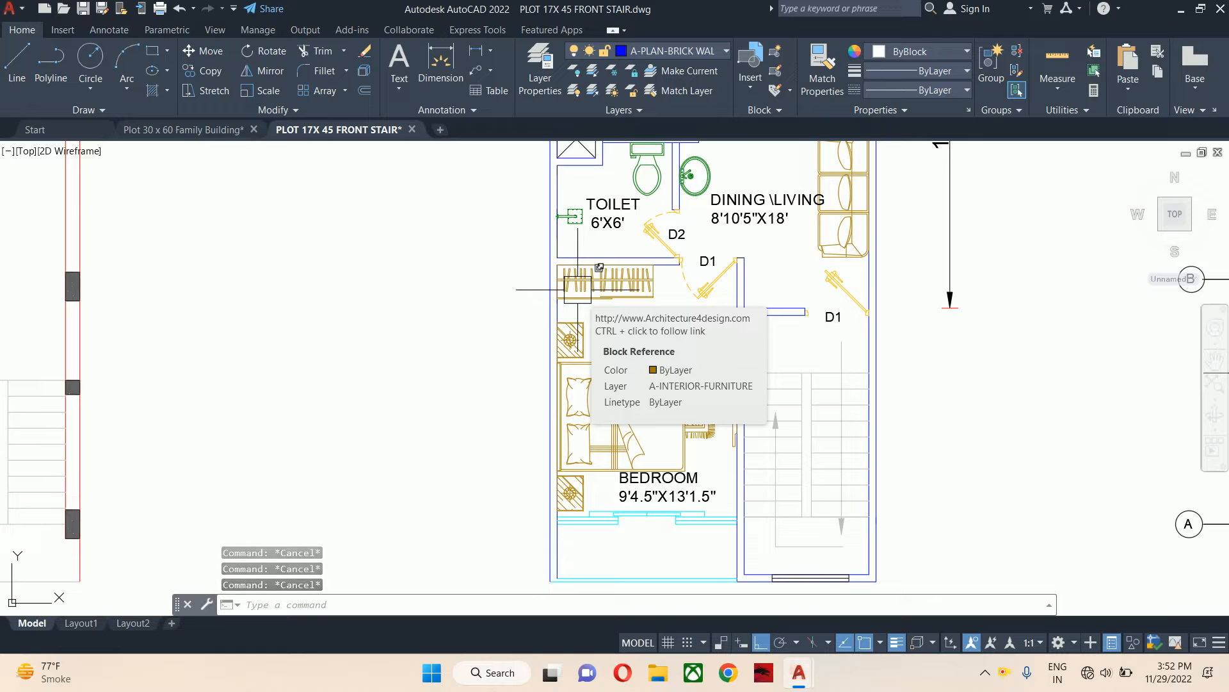
{"action": "type", "text": "la"}
{"action": "key", "text": "Return"}
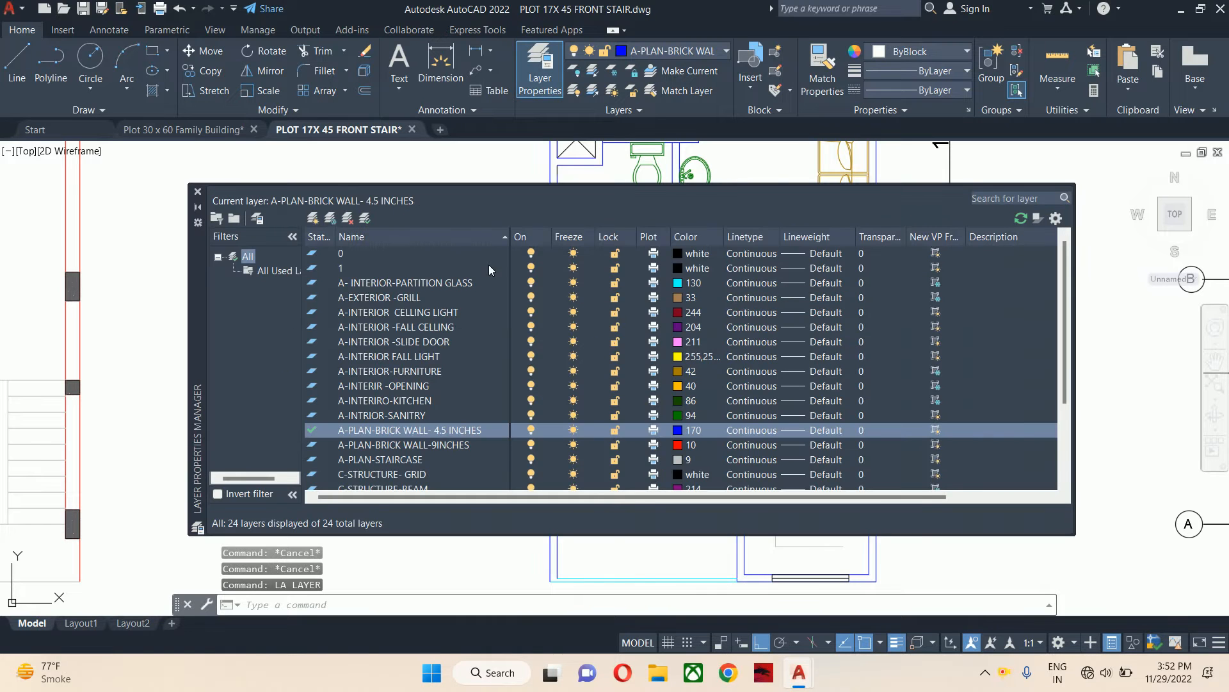
{"action": "left_click", "coordinate": [313, 219]}
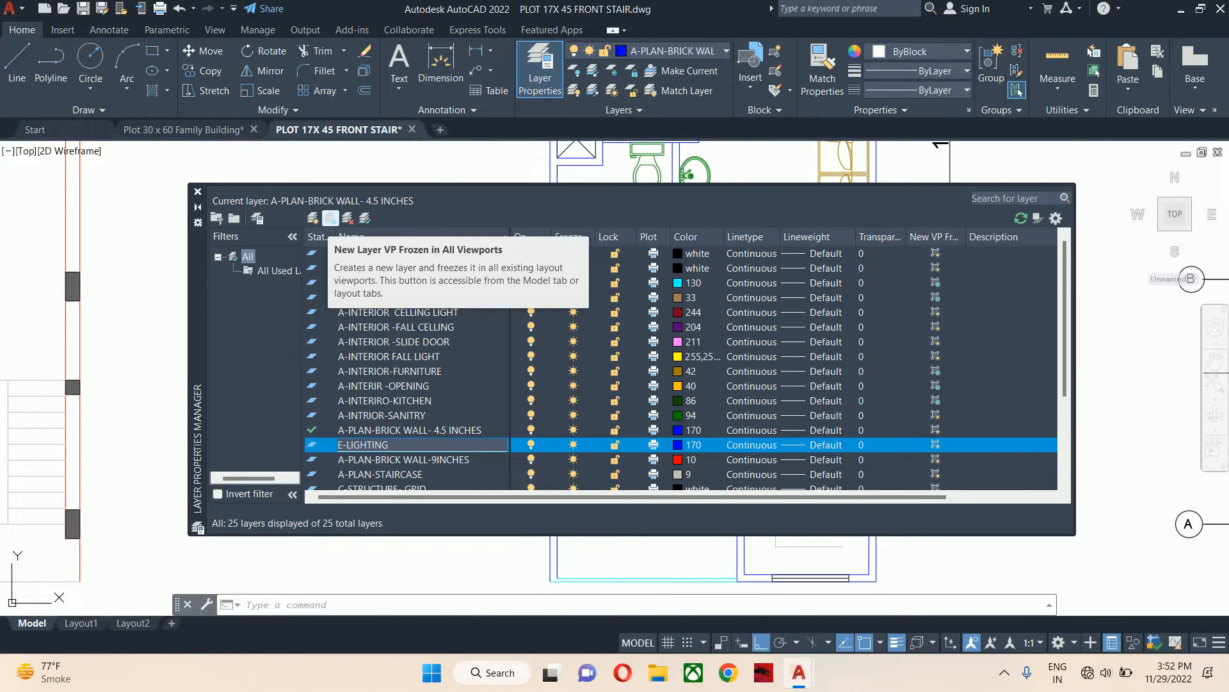
{"action": "type", "text": "-FIXTURES"}
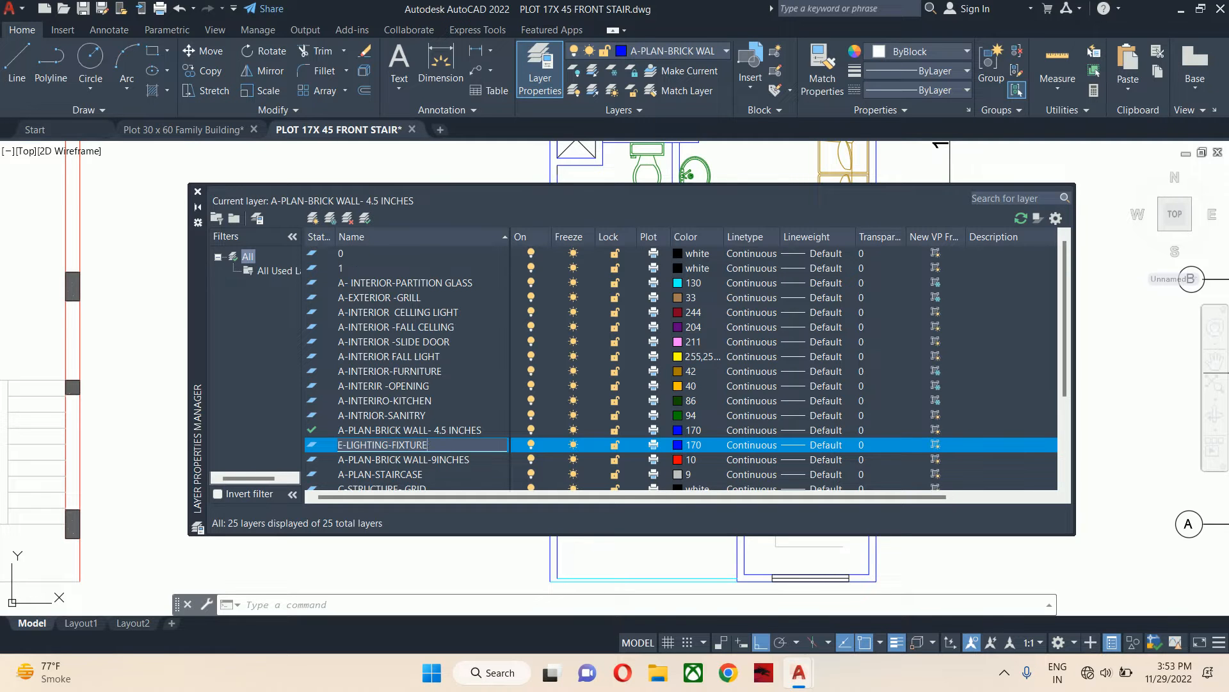
- Set the E-LIGHTING-FIXTURES layer's color to index 104
{"action": "left_click", "coordinate": [680, 444]}
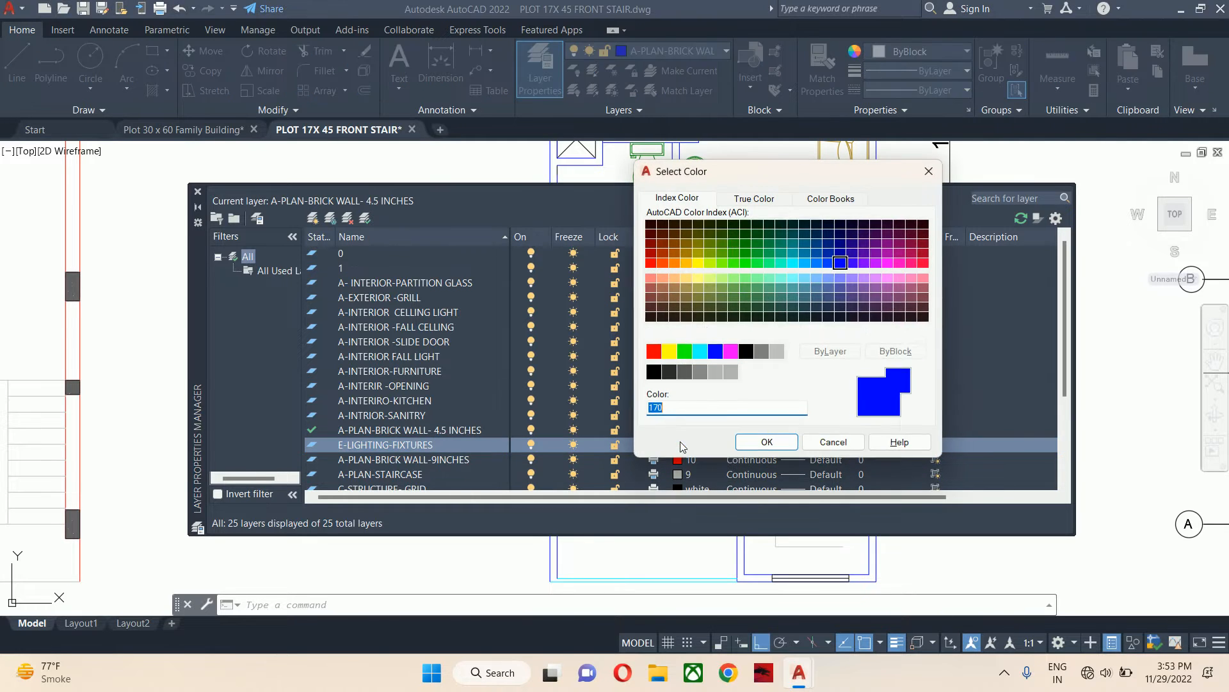
{"action": "left_click", "coordinate": [760, 245]}
{"action": "left_click", "coordinate": [768, 442]}
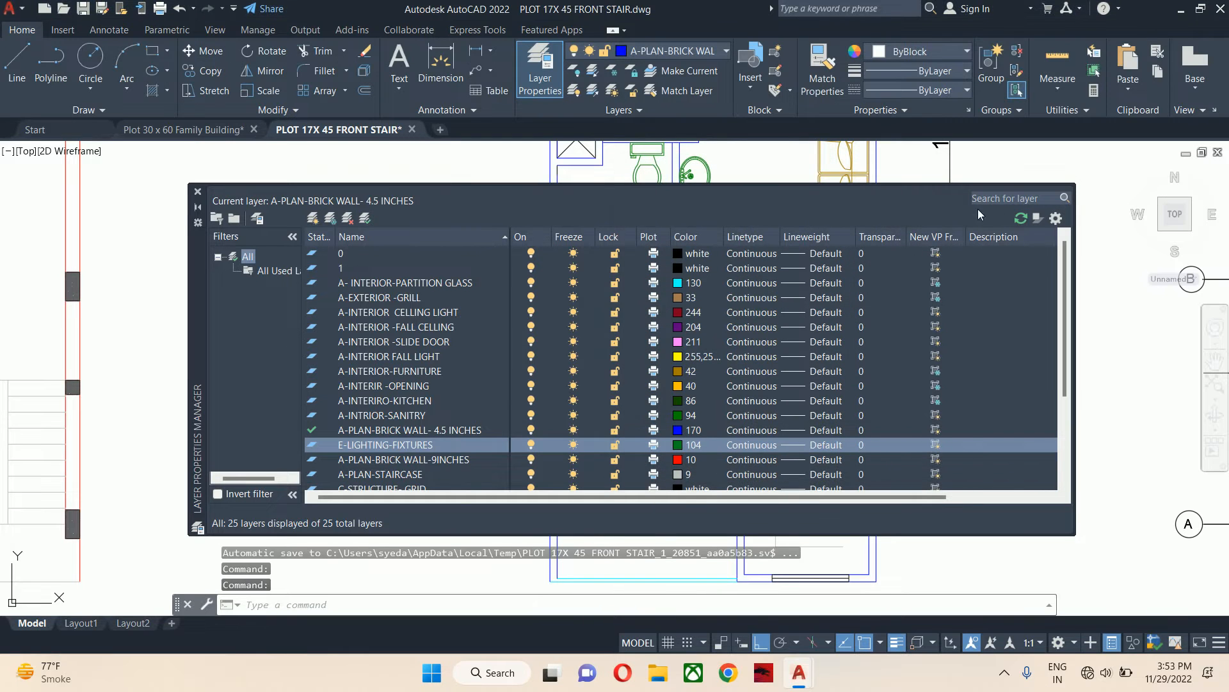
- Make E-LIGHTING-FIXTURES the current layer and close the layer manager
{"action": "double_click", "coordinate": [389, 444]}
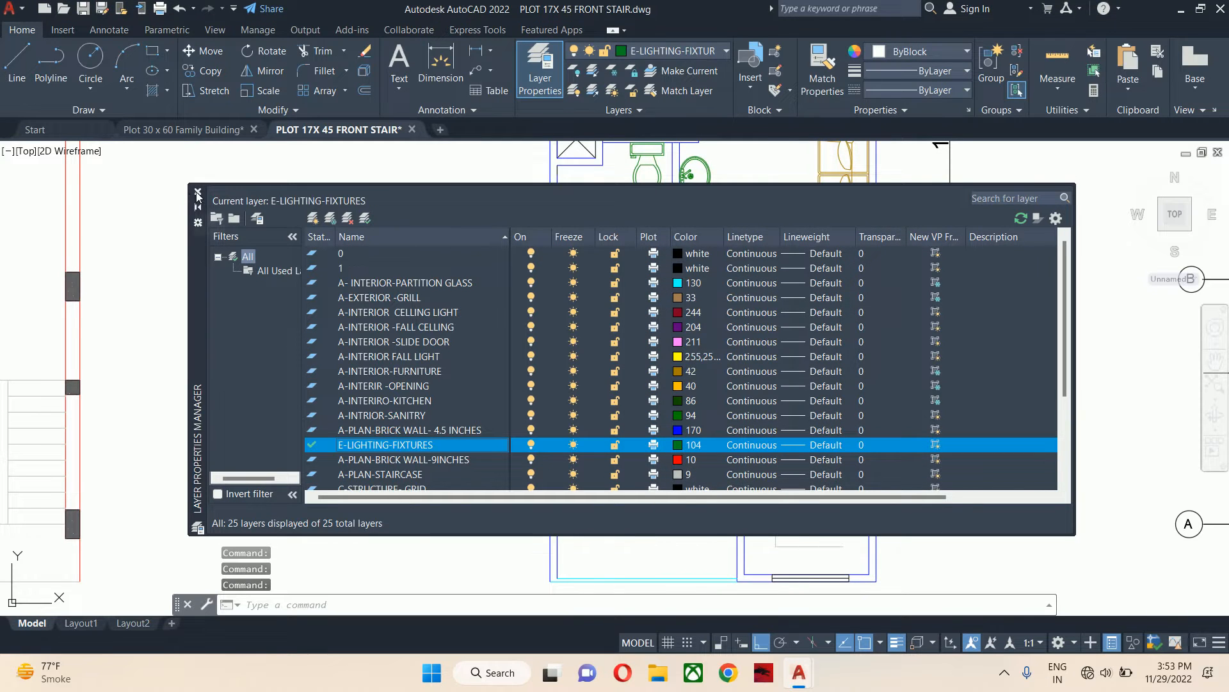
{"action": "left_click", "coordinate": [197, 194]}
{"action": "scroll", "coordinate": [619, 359], "scroll_direction": "down", "scroll_amount": 3}
{"action": "scroll", "coordinate": [640, 321], "scroll_direction": "up", "scroll_amount": 2}
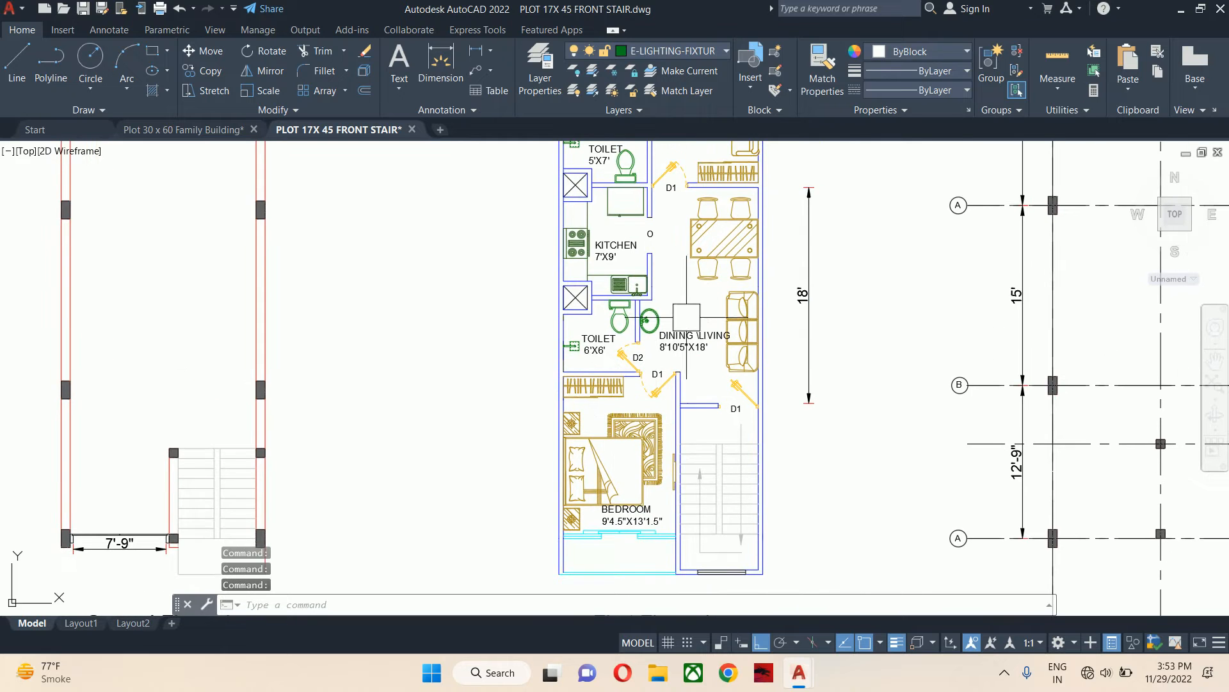
{"action": "scroll", "coordinate": [620, 481], "scroll_direction": "up", "scroll_amount": 2}
{"action": "scroll", "coordinate": [621, 456], "scroll_direction": "down", "scroll_amount": 2}
- Set the E-LIGHTING-FIXTURES layer's color to index 212 and close the layer manager
{"action": "key", "text": "space"}
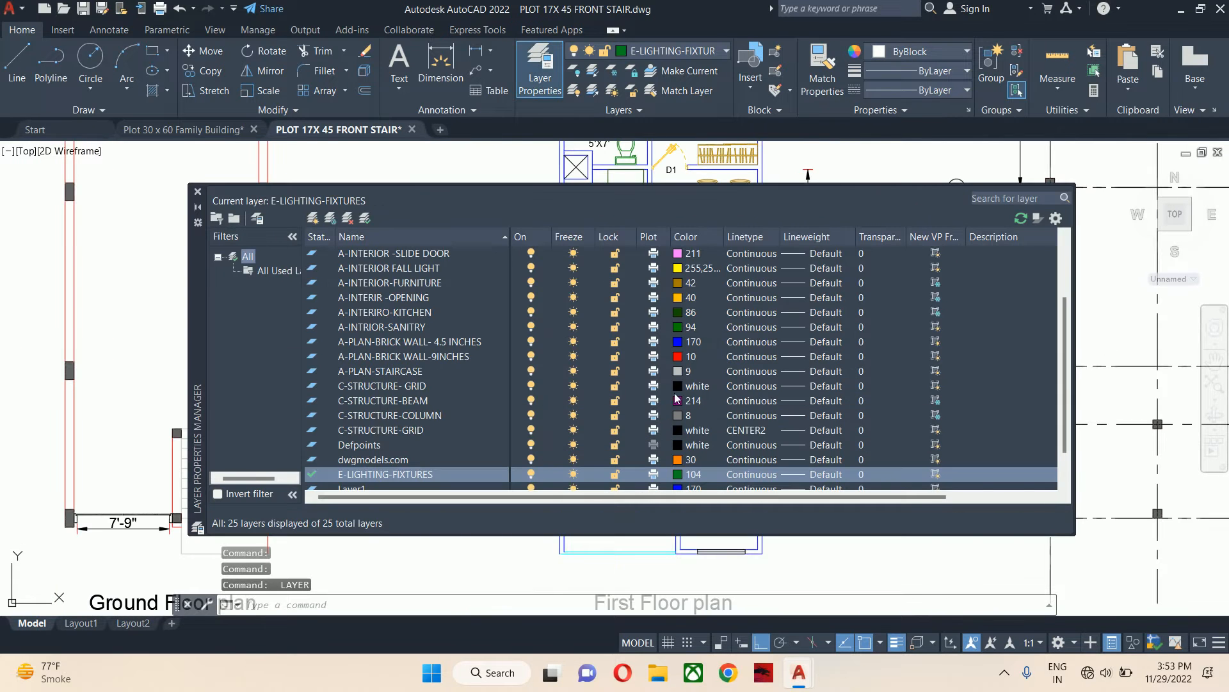
{"action": "left_click", "coordinate": [680, 475]}
{"action": "left_click", "coordinate": [888, 254]}
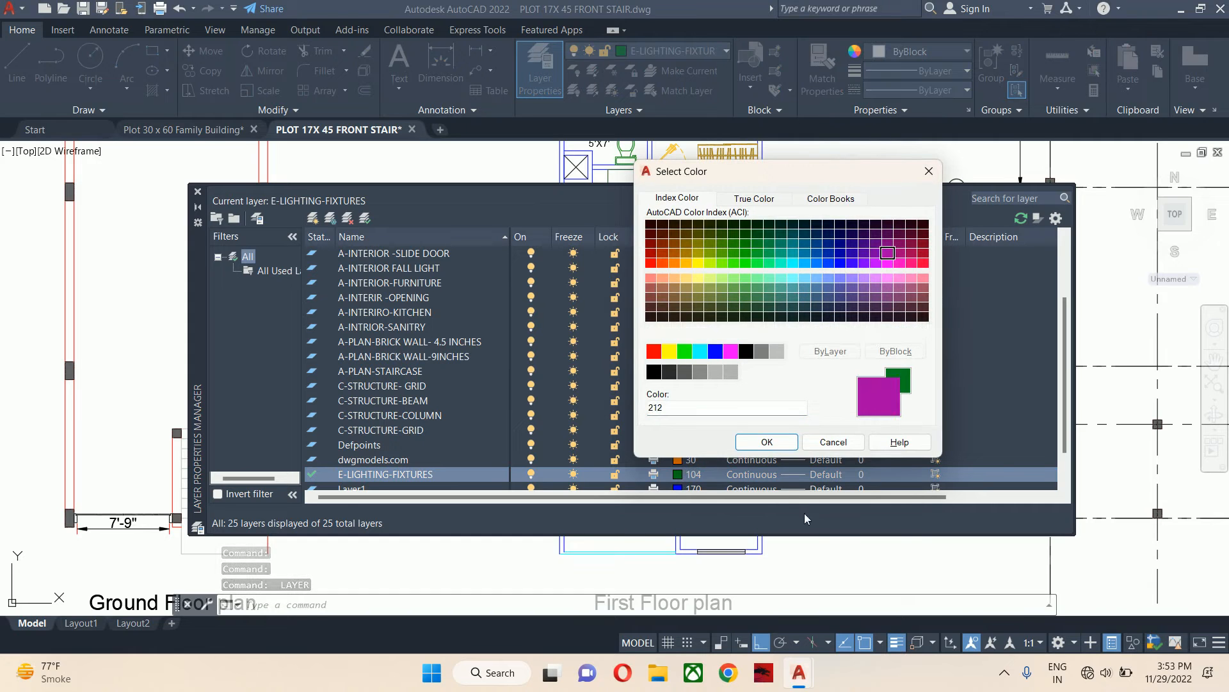
{"action": "left_click", "coordinate": [766, 442]}
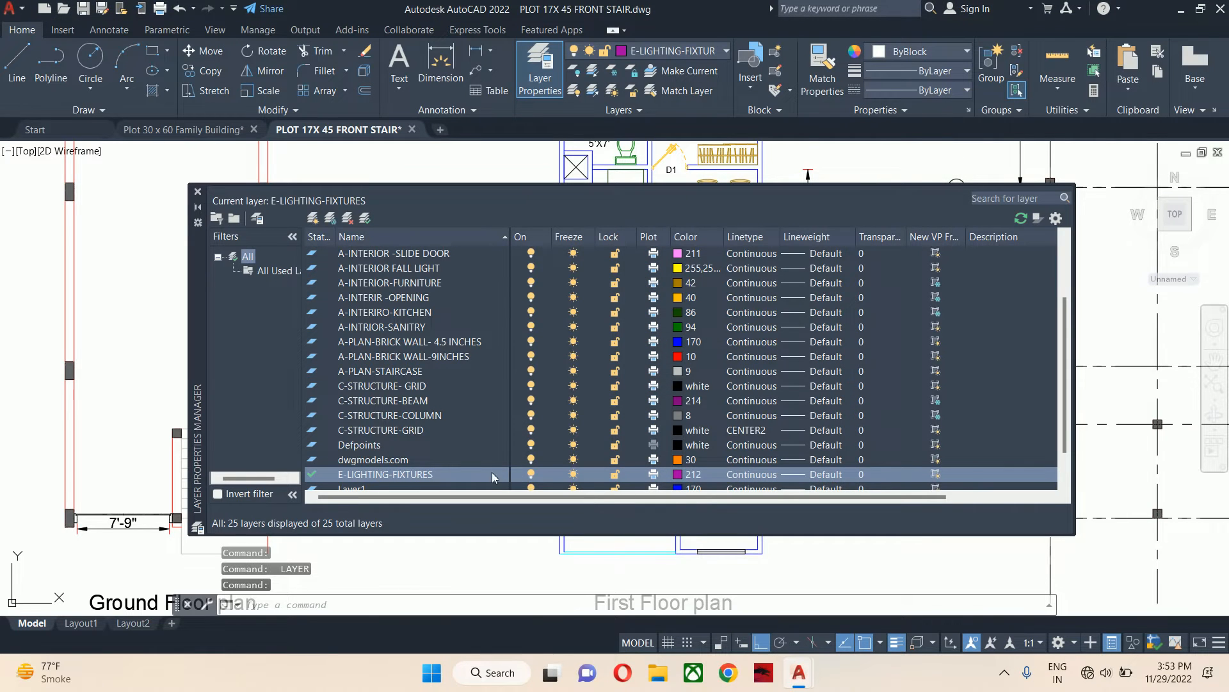
{"action": "left_click", "coordinate": [198, 191]}
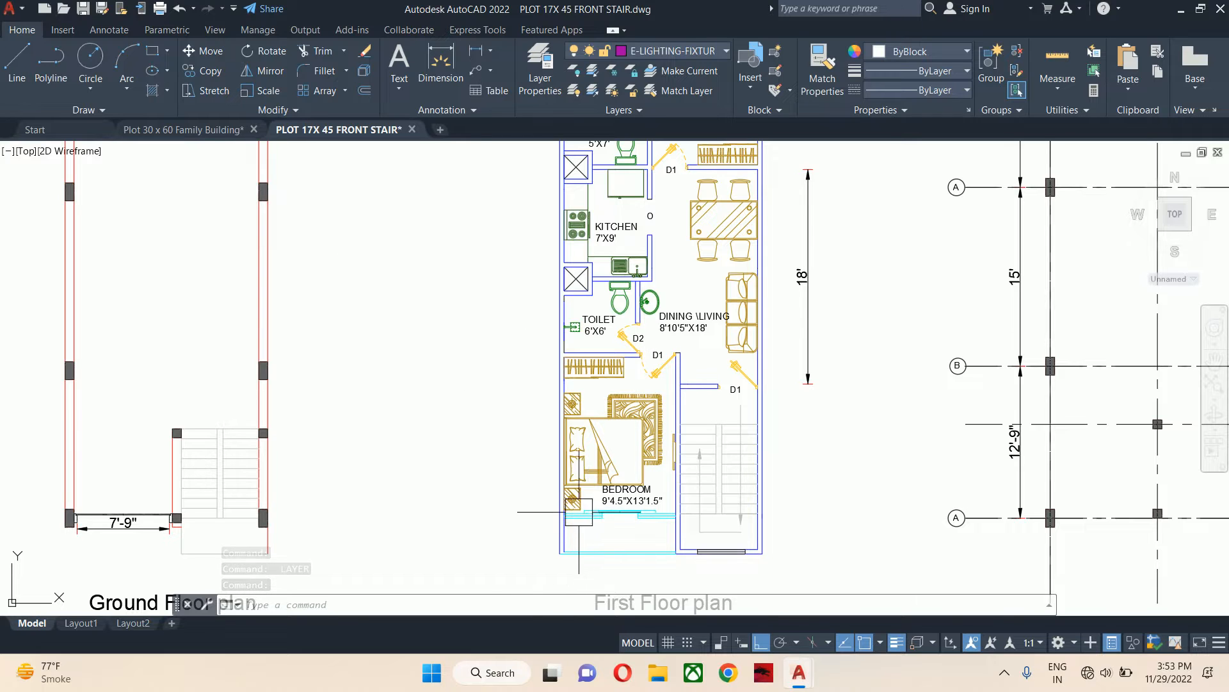
{"action": "scroll", "coordinate": [615, 479], "scroll_direction": "up", "scroll_amount": 4}
{"action": "middle_click_drag", "start_coordinate": [623, 473], "coordinate": [637, 450]}
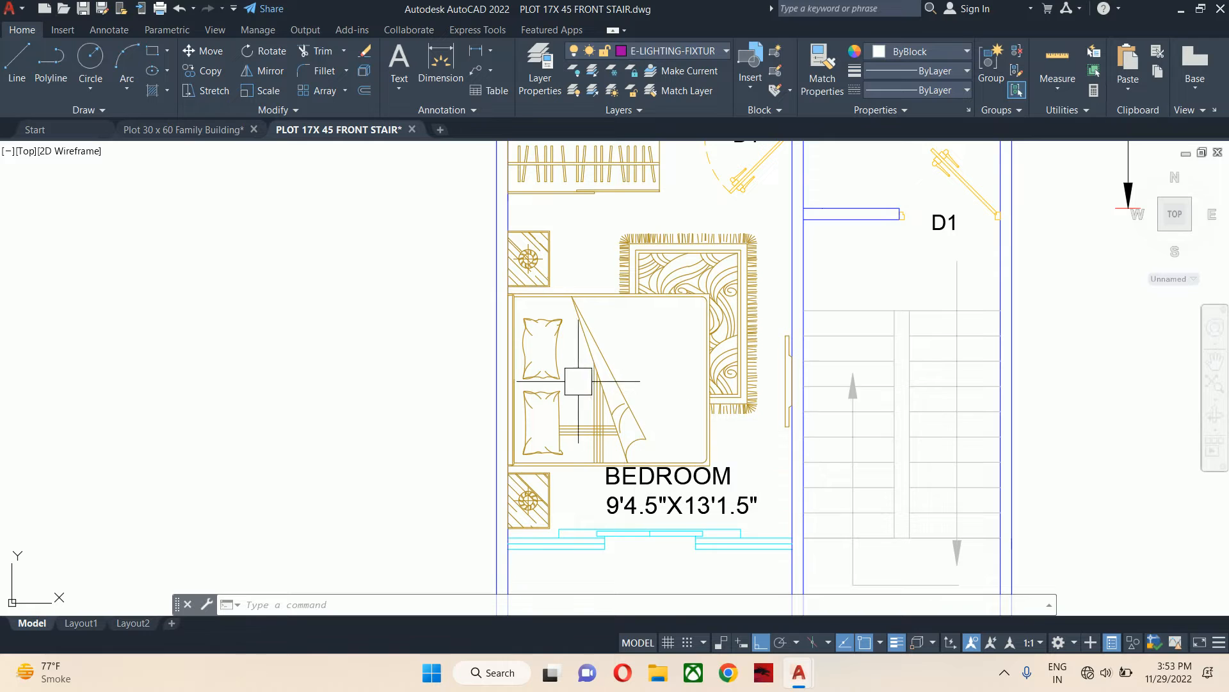
{"action": "key", "text": "Escape"}
{"action": "key", "text": "Escape"}
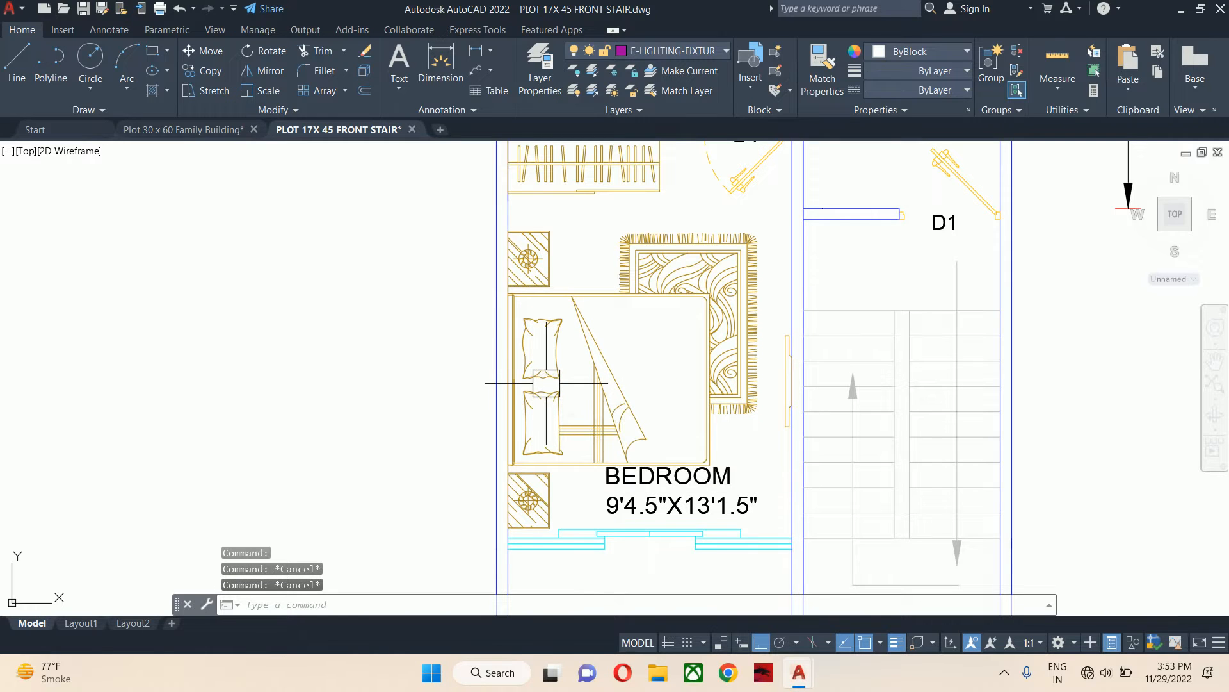
{"action": "type", "text": "c"}
{"action": "key", "text": "Return"}
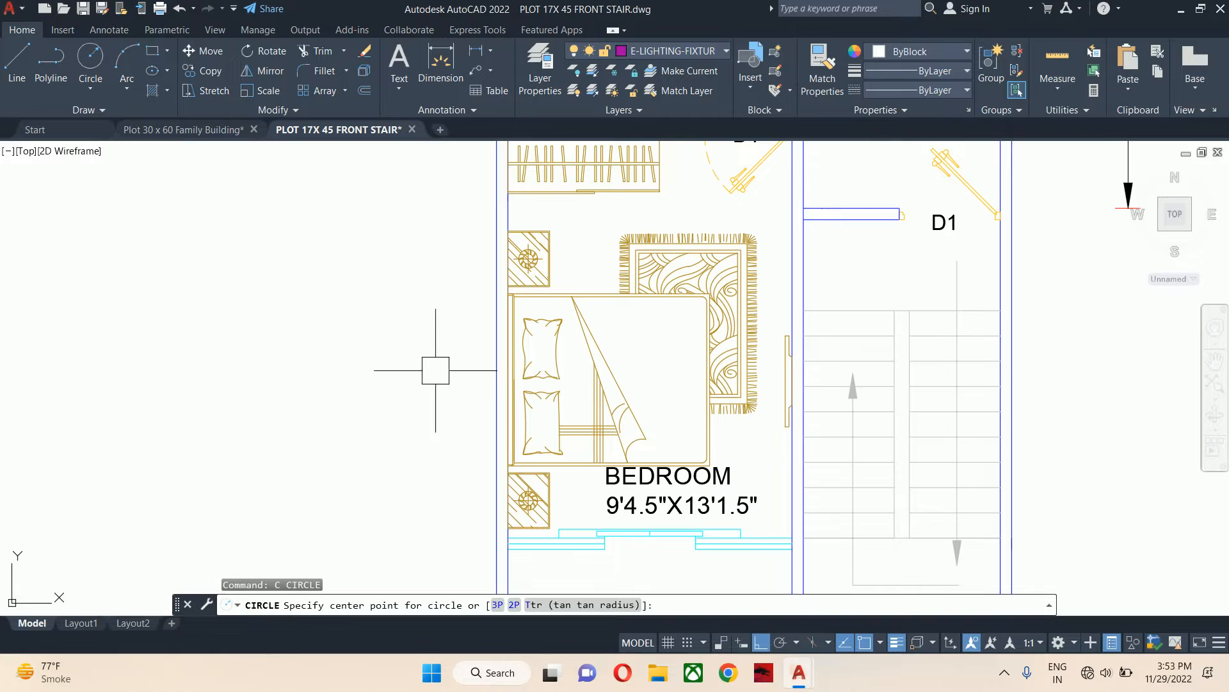
{"action": "left_click", "coordinate": [370, 380]}
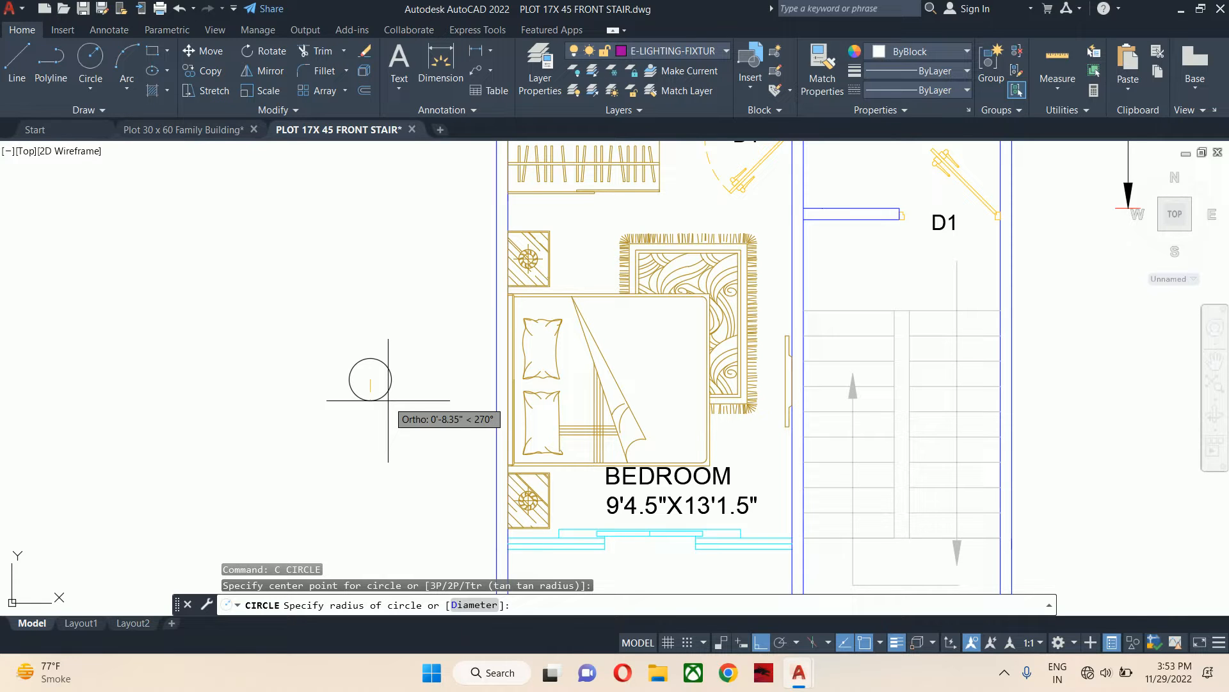
{"action": "key", "text": "Escape"}
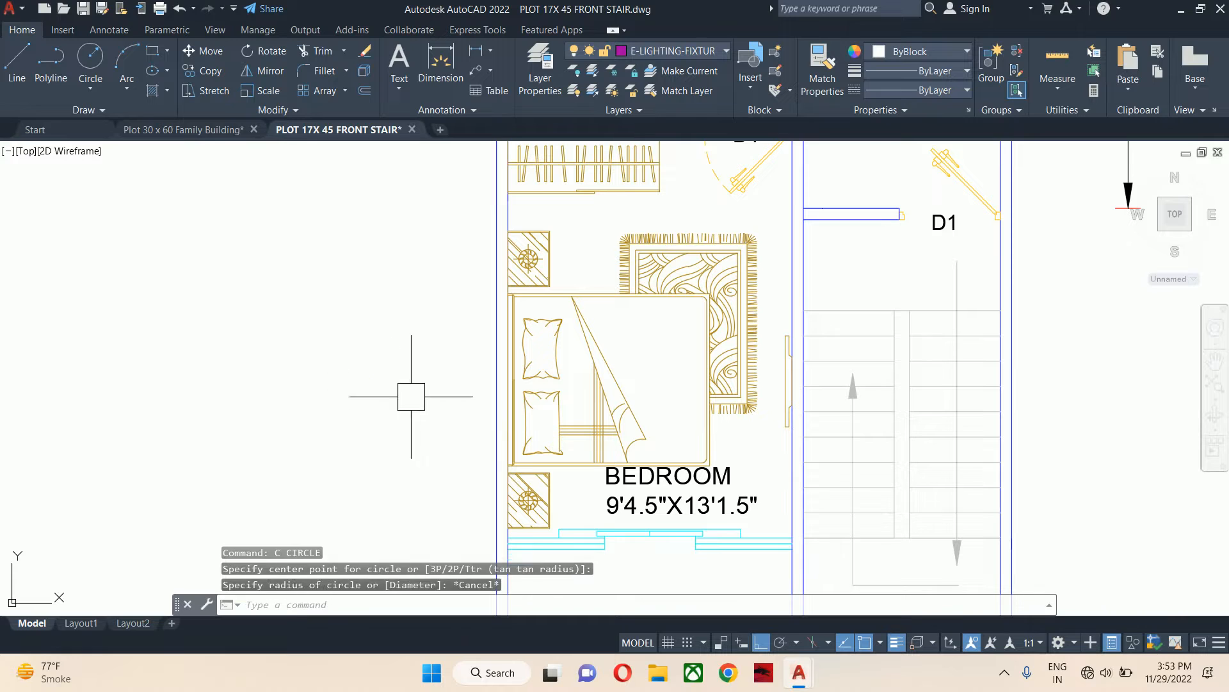
- Set the current object color to ByLayer and draw a circle 6 inches in diameter in the empty area beside the bedroom
{"action": "left_click", "coordinate": [897, 55]}
{"action": "left_click", "coordinate": [884, 73]}
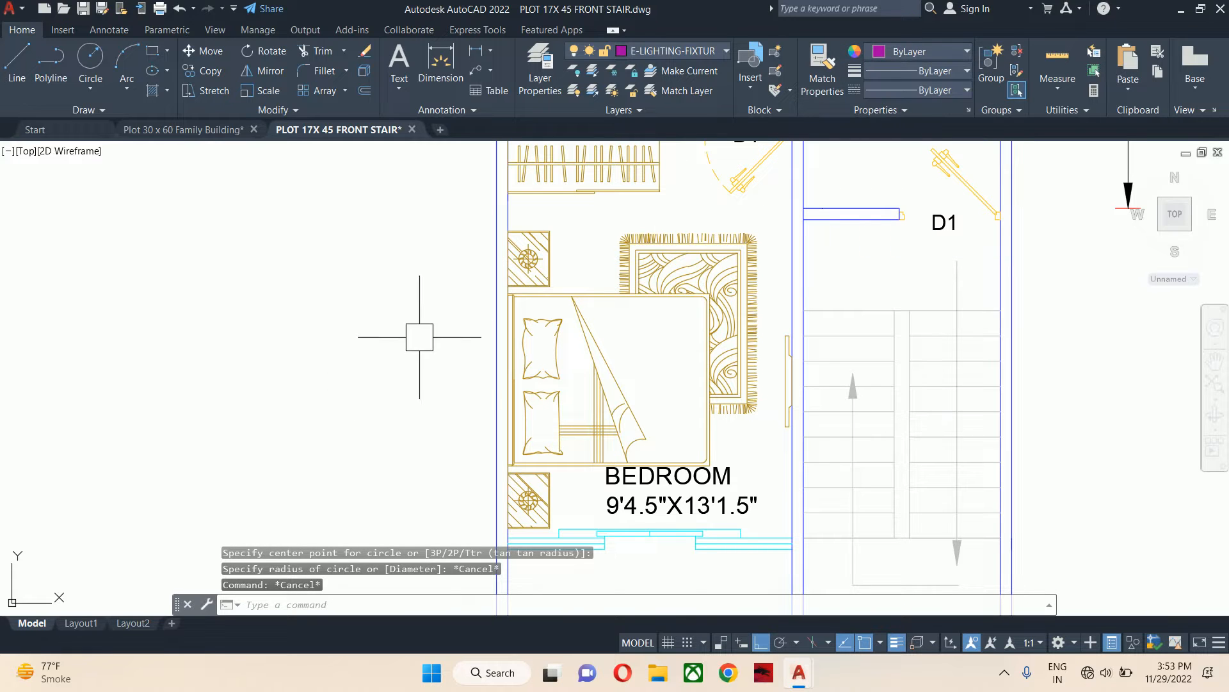
{"action": "type", "text": "c"}
{"action": "key", "text": "Return"}
{"action": "left_click", "coordinate": [326, 425]}
{"action": "type", "text": "d"}
{"action": "key", "text": "Return"}
{"action": "type", "text": "6"}
{"action": "key", "text": "Return"}
- Draw a horizontal line 24 inches long from the circle's center, extending past its right side
{"action": "scroll", "coordinate": [349, 434], "scroll_direction": "up", "scroll_amount": 10}
{"action": "type", "text": "l"}
{"action": "key", "text": "Return"}
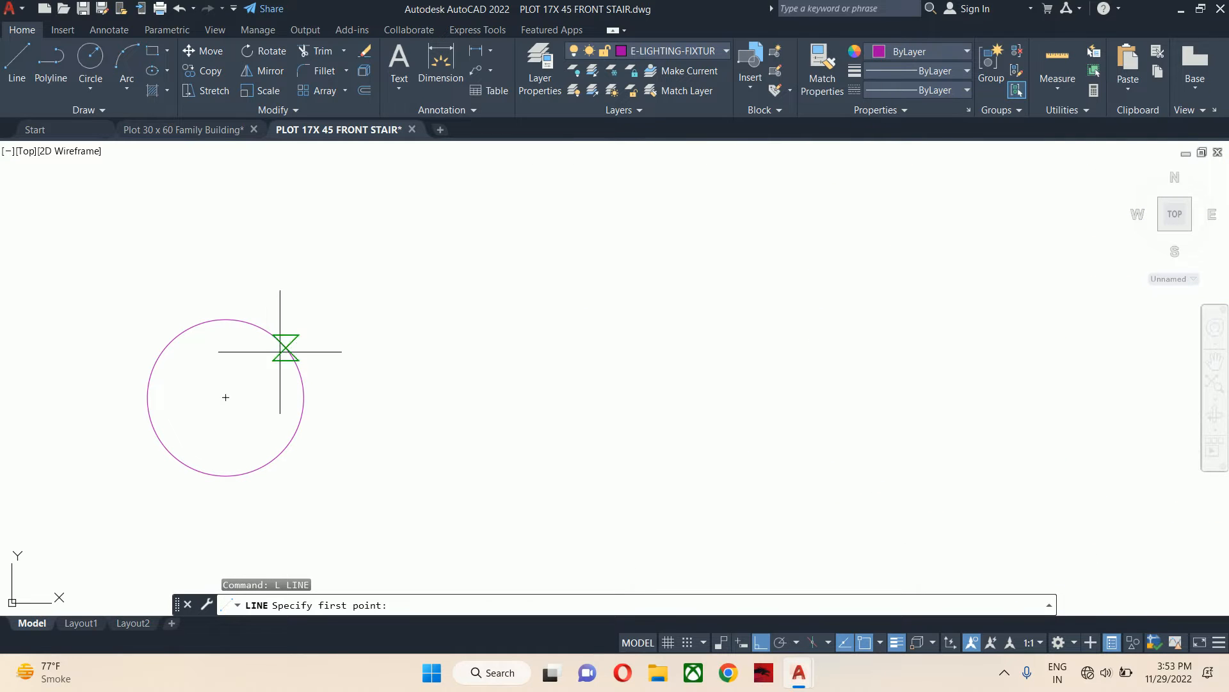
{"action": "left_click", "coordinate": [226, 397]}
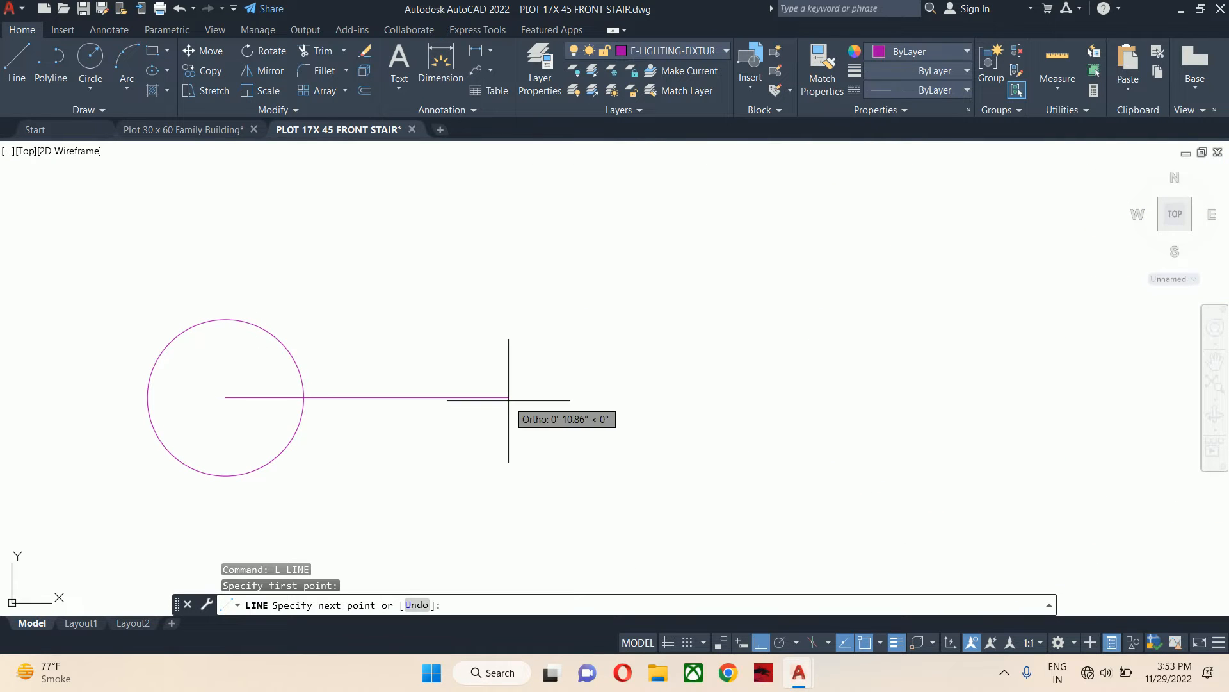
{"action": "type", "text": "24"}
{"action": "key", "text": "Return"}
{"action": "key", "text": "Escape"}
{"action": "key", "text": "Escape"}
{"action": "key", "text": "Escape"}
- Offset the 24-inch horizontal line by 1.5 inches both above and below
{"action": "scroll", "coordinate": [590, 397], "scroll_direction": "down", "scroll_amount": 2}
{"action": "type", "text": "o"}
{"action": "key", "text": "Return"}
{"action": "type", "text": "1.5"}
{"action": "key", "text": "Return"}
{"action": "left_click", "coordinate": [551, 396]}
{"action": "left_click", "coordinate": [540, 337]}
{"action": "left_click", "coordinate": [520, 397]}
{"action": "left_click", "coordinate": [520, 439]}
{"action": "key", "text": "Return"}
- Offset the central horizontal line by 0.75 inches both above and below
{"action": "key", "text": "Return"}
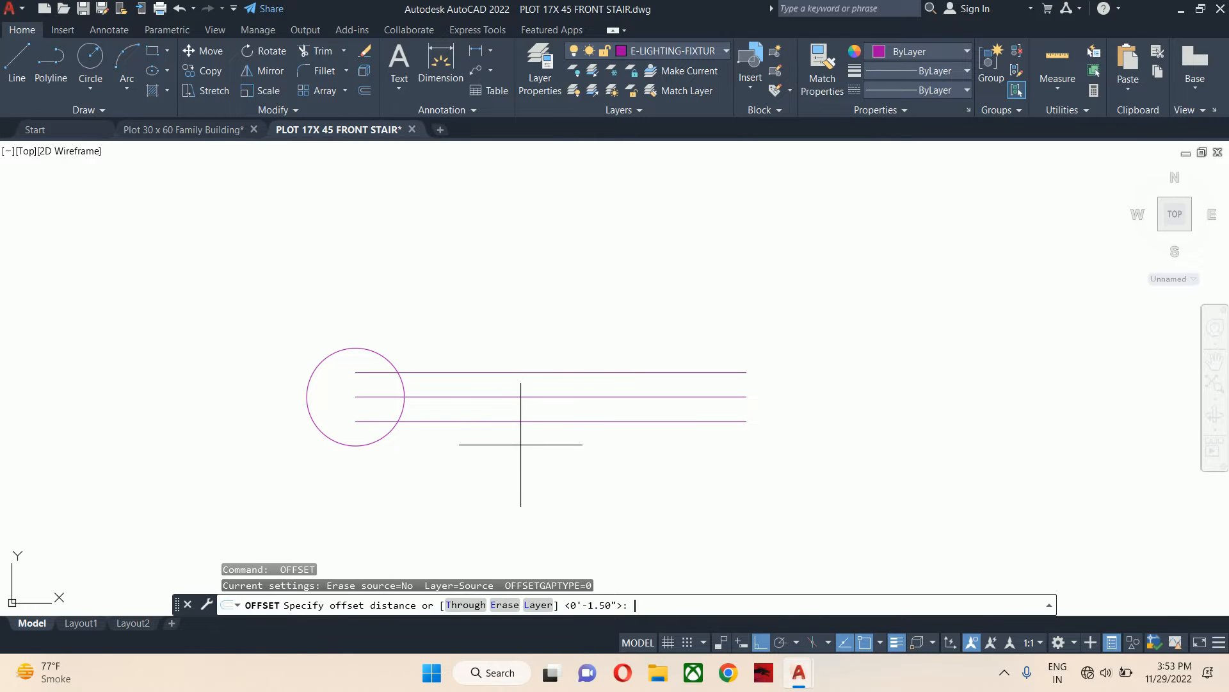
{"action": "type", "text": "."}
{"action": "key", "text": "Return"}
{"action": "left_click", "coordinate": [480, 396]}
{"action": "left_click", "coordinate": [480, 291]}
{"action": "scroll", "coordinate": [454, 397], "scroll_direction": "up", "scroll_amount": 4}
{"action": "left_click", "coordinate": [454, 396]}
{"action": "left_click", "coordinate": [456, 439]}
{"action": "key", "text": "Escape"}
{"action": "key", "text": "Escape"}
- Draw a vertical line about 9.5 inches long through the circle's right quadrant, crossing all the horizontal lines
{"action": "scroll", "coordinate": [448, 416], "scroll_direction": "down", "scroll_amount": 3}
{"action": "type", "text": "l"}
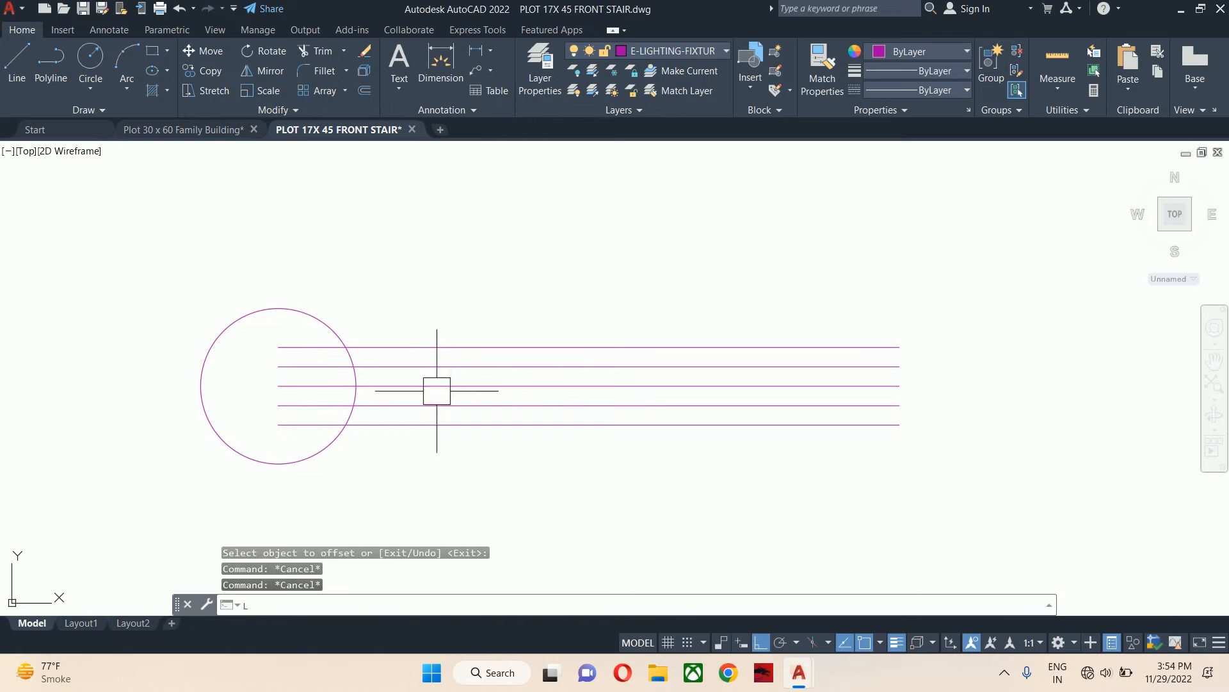
{"action": "key", "text": "Return"}
{"action": "left_click", "coordinate": [356, 385]}
{"action": "left_click", "coordinate": [357, 259]}
{"action": "key", "text": "Escape"}
{"action": "left_click", "coordinate": [358, 303]}
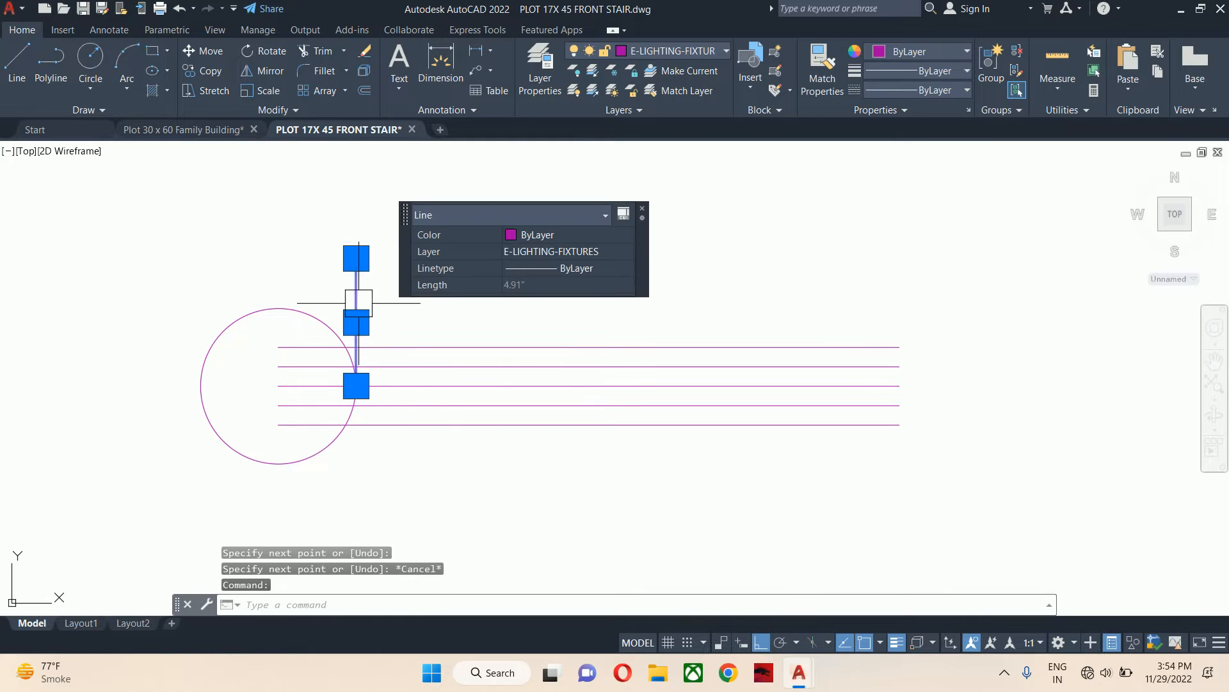
{"action": "left_click", "coordinate": [356, 385]}
{"action": "left_click", "coordinate": [349, 503]}
{"action": "key", "text": "Escape"}
{"action": "key", "text": "Escape"}
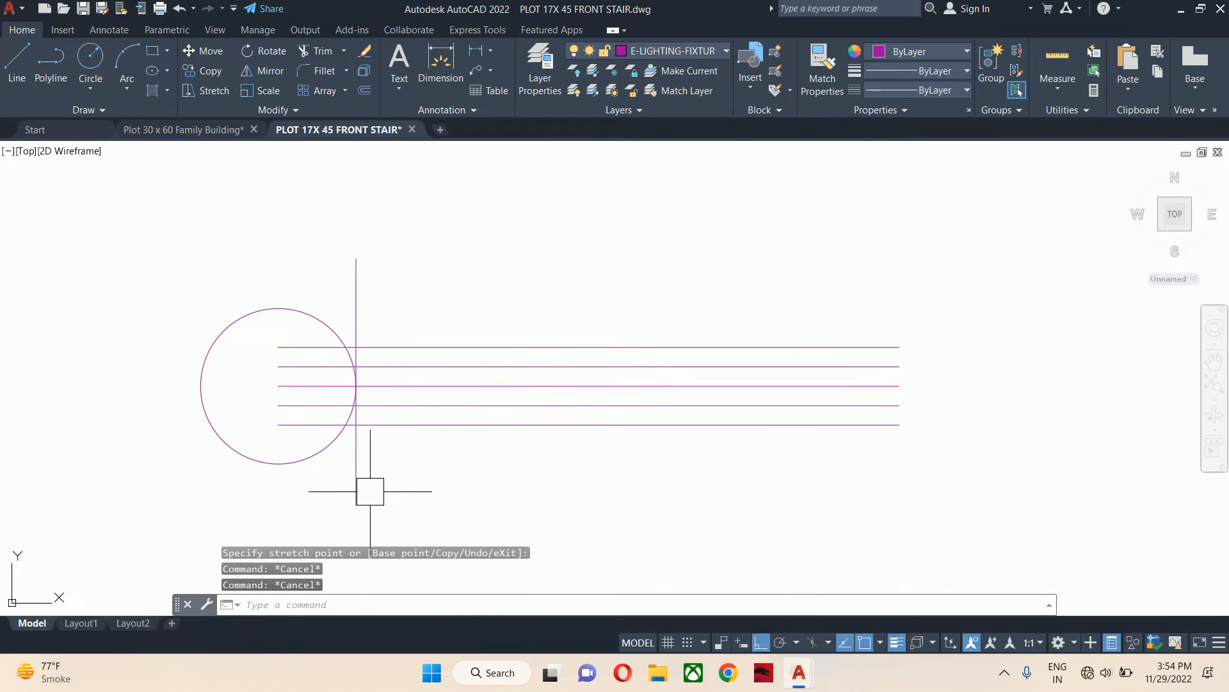
- Offset the vertical line 1 inch away from the circle and delete the original line at the quadrant
{"action": "type", "text": "o"}
{"action": "key", "text": "Return"}
{"action": "type", "text": "1"}
{"action": "key", "text": "Return"}
{"action": "left_click", "coordinate": [349, 310]}
{"action": "left_click", "coordinate": [390, 311]}
{"action": "key", "text": "Escape"}
{"action": "left_click", "coordinate": [357, 302]}
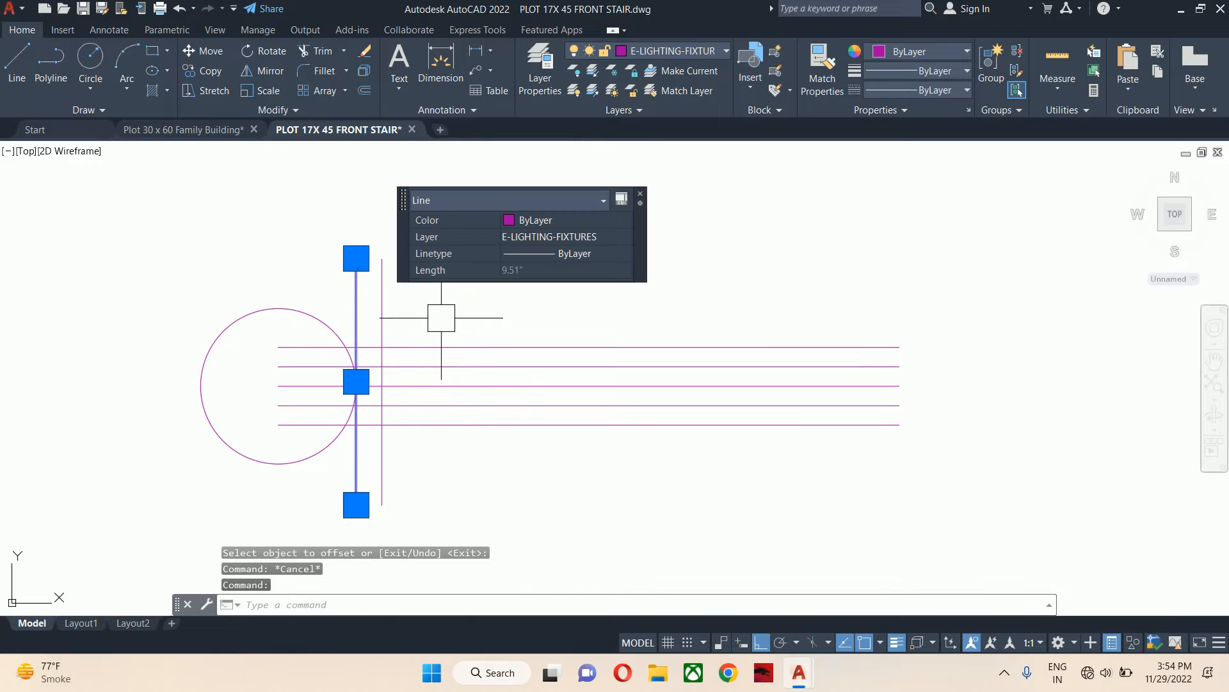
{"action": "key", "text": "Delete"}
- Close the far end of the horizontal lines with a vertical line from the uppermost endpoint to the lowest
{"action": "middle_click_drag", "start_coordinate": [447, 320], "coordinate": [425, 302]}
{"action": "type", "text": "l"}
{"action": "key", "text": "Return"}
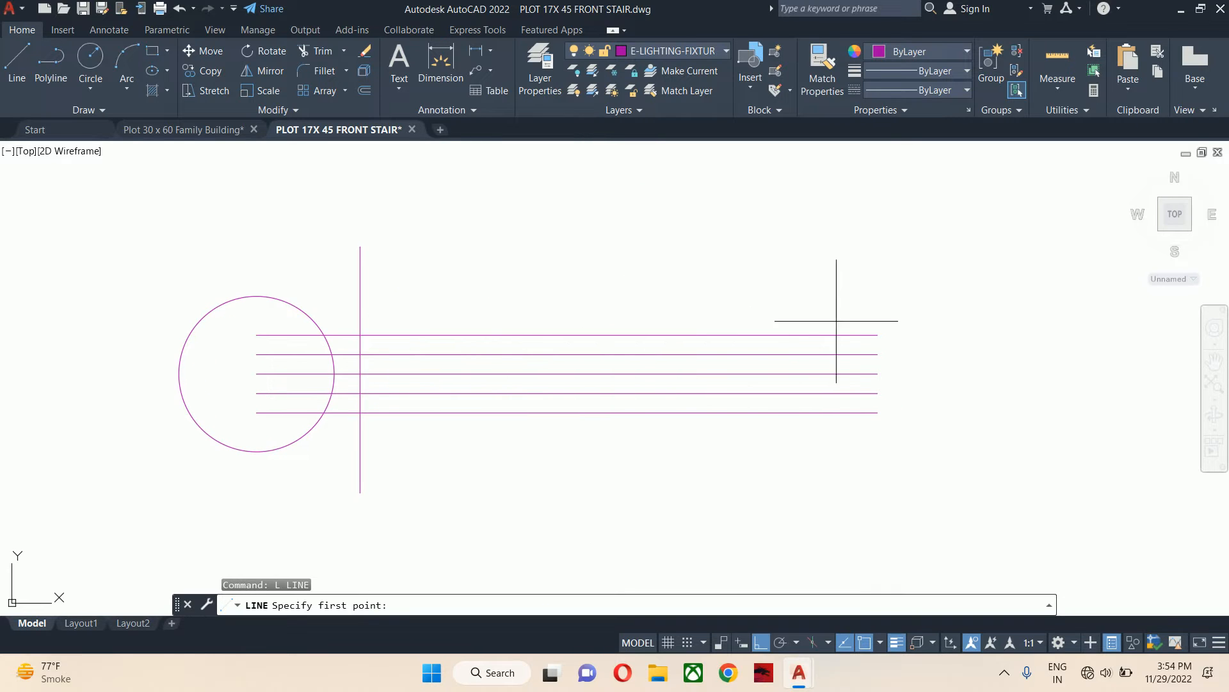
{"action": "left_click", "coordinate": [876, 334]}
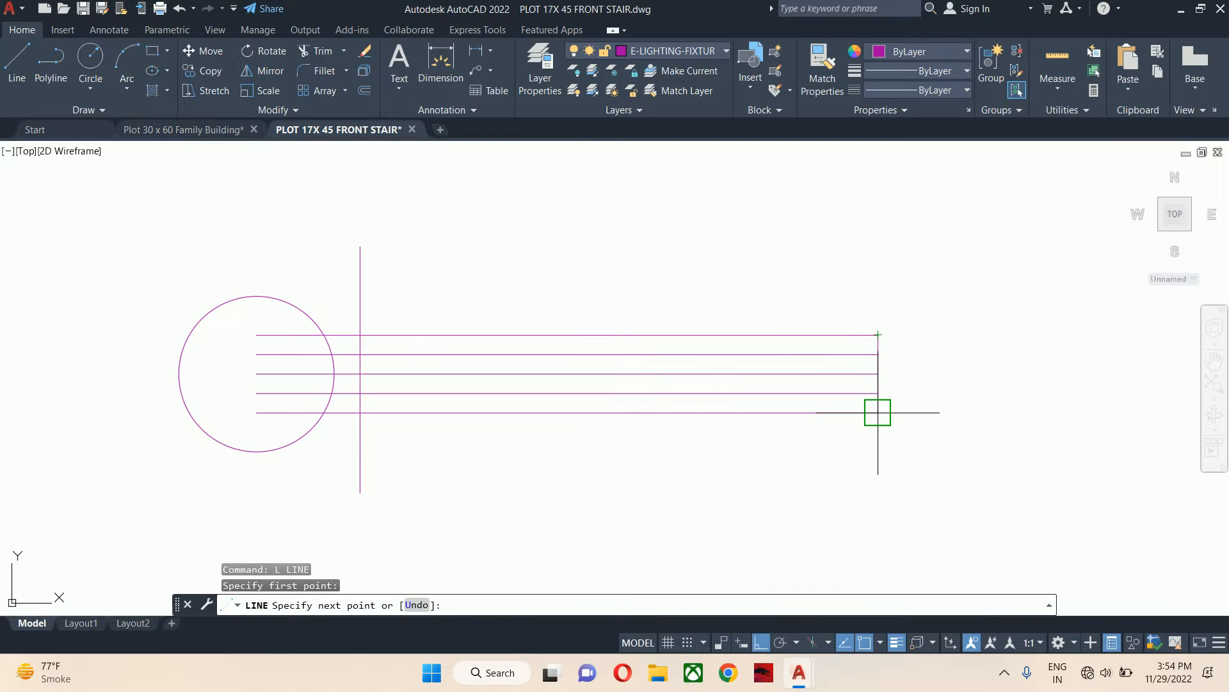
{"action": "key", "text": "Escape"}
{"action": "key", "text": "Escape"}
{"action": "key", "text": "Escape"}
{"action": "scroll", "coordinate": [870, 340], "scroll_direction": "up", "scroll_amount": 2}
{"action": "type", "text": "s"}
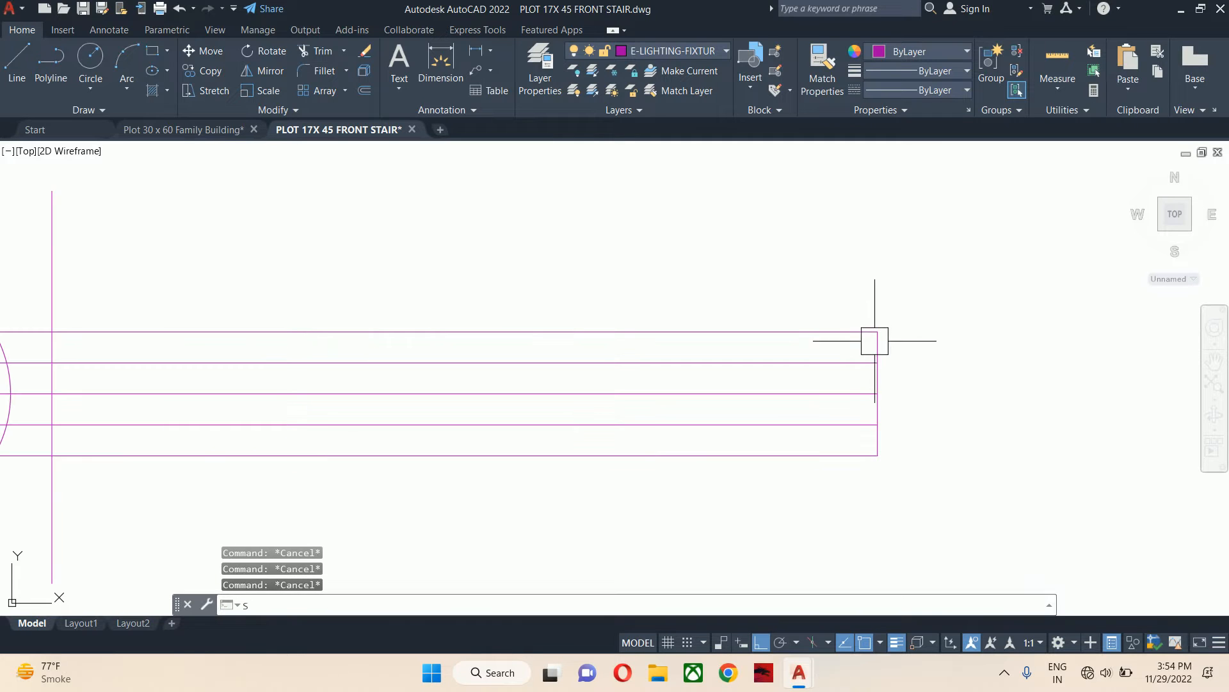
{"action": "key", "text": "Return"}
{"action": "left_click", "coordinate": [909, 282]}
{"action": "key", "text": "Escape"}
{"action": "key", "text": "Escape"}
- Measure the spacing between the two uppermost horizontal lines at their far end with a linear dimension
{"action": "type", "text": "dli"}
{"action": "key", "text": "Return"}
{"action": "left_click", "coordinate": [876, 332]}
{"action": "left_click", "coordinate": [877, 362]}
{"action": "scroll", "coordinate": [907, 362], "scroll_direction": "down", "scroll_amount": 3}
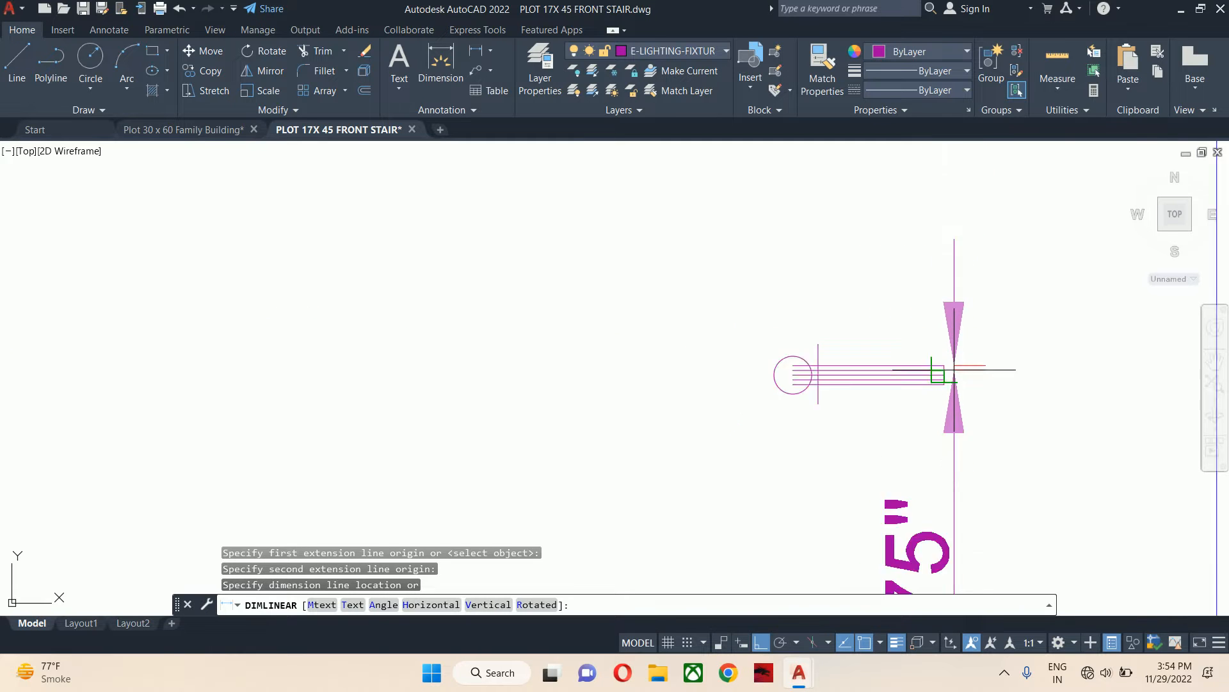
{"action": "key", "text": "Escape"}
{"action": "key", "text": "Escape"}
{"action": "key", "text": "Escape"}
- Stretch the upper far corner of the blade outline 0.5 inches downward to taper its upper edge
{"action": "scroll", "coordinate": [918, 354], "scroll_direction": "up", "scroll_amount": 3}
{"action": "type", "text": "s"}
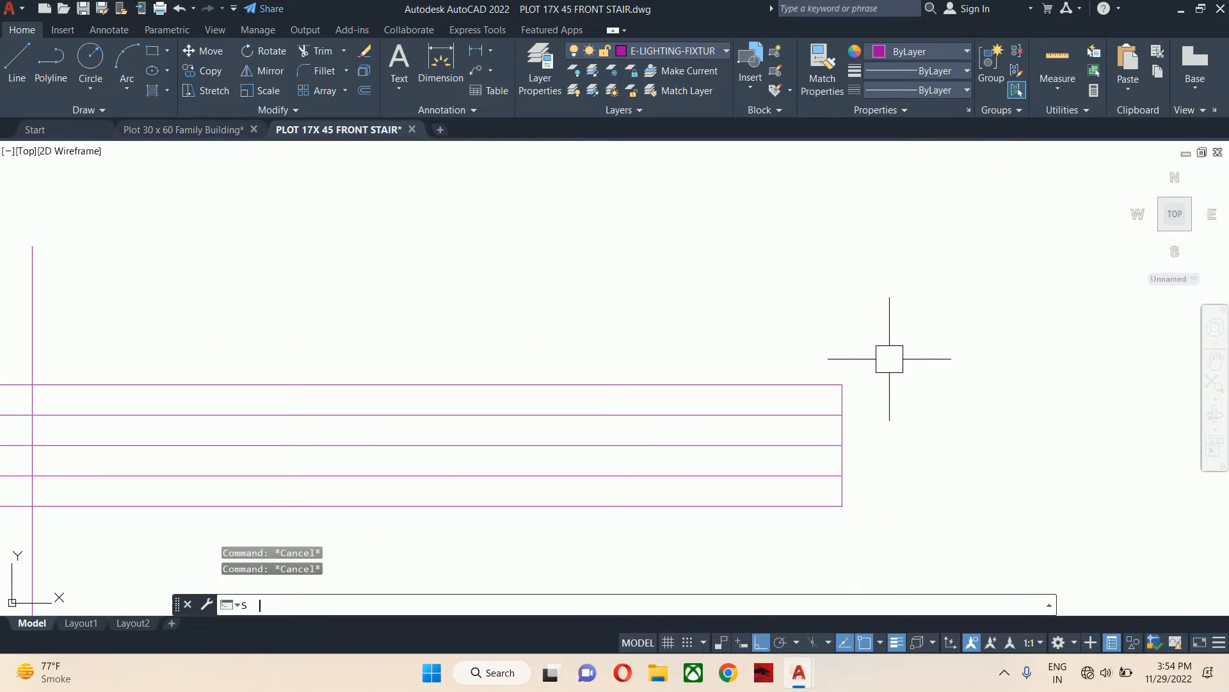
{"action": "key", "text": "Return"}
{"action": "scroll", "coordinate": [894, 355], "scroll_direction": "up", "scroll_amount": 5}
{"action": "left_click", "coordinate": [887, 356]}
{"action": "left_click", "coordinate": [653, 464]}
{"action": "key", "text": "Return"}
{"action": "left_click", "coordinate": [753, 420]}
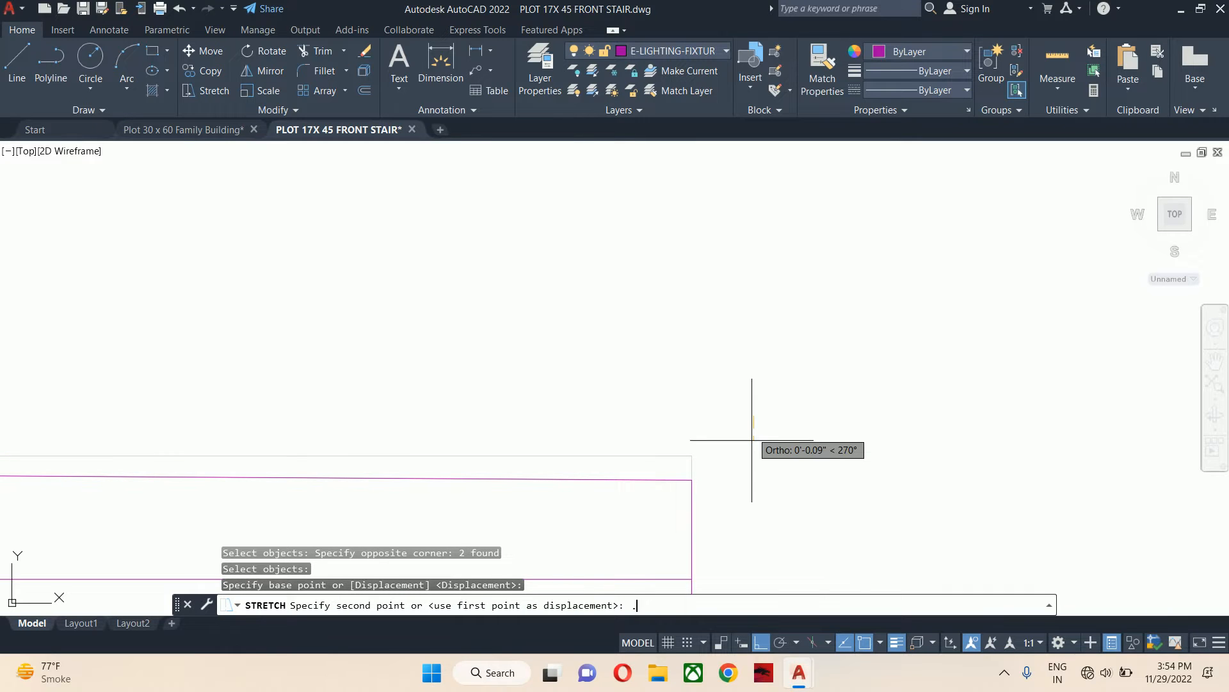
{"action": "type", "text": ".5"}
{"action": "key", "text": "Return"}
{"action": "scroll", "coordinate": [747, 220], "scroll_direction": "down", "scroll_amount": 4}
- Stretch the lower far corner of the blade outline 0.5 inches upward to taper its lower edge
{"action": "key", "text": "Return"}
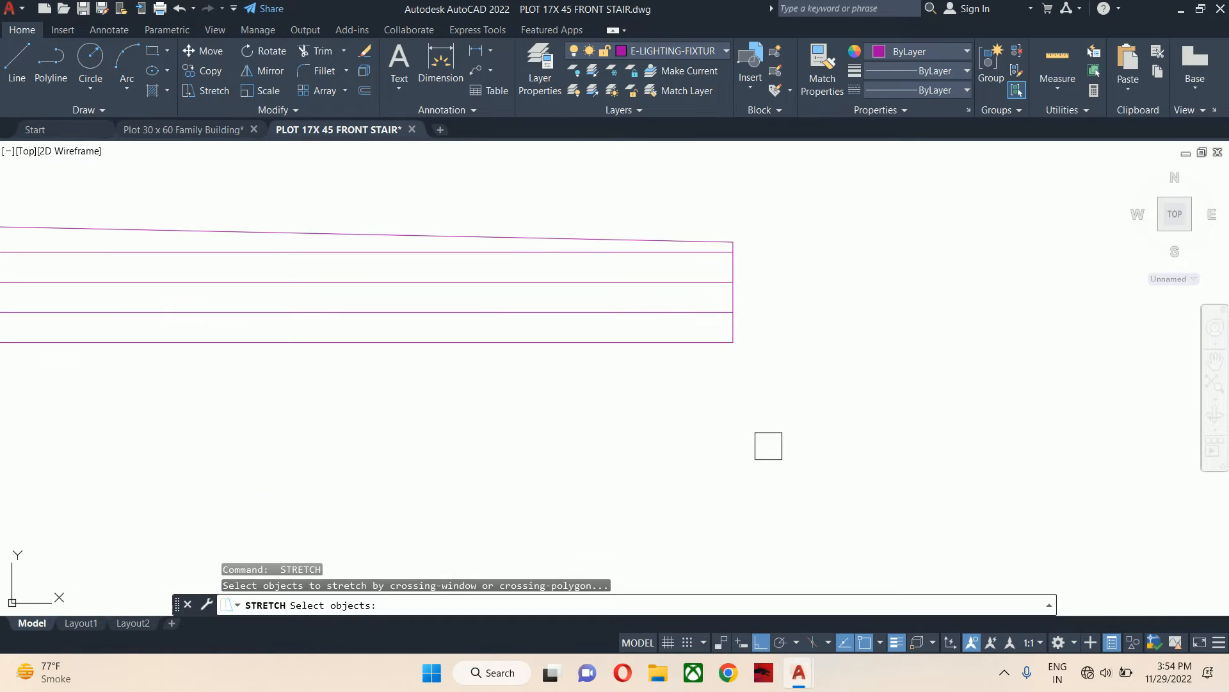
{"action": "left_click", "coordinate": [771, 422]}
{"action": "left_click", "coordinate": [717, 344]}
{"action": "key", "text": "Return"}
{"action": "left_click", "coordinate": [833, 421]}
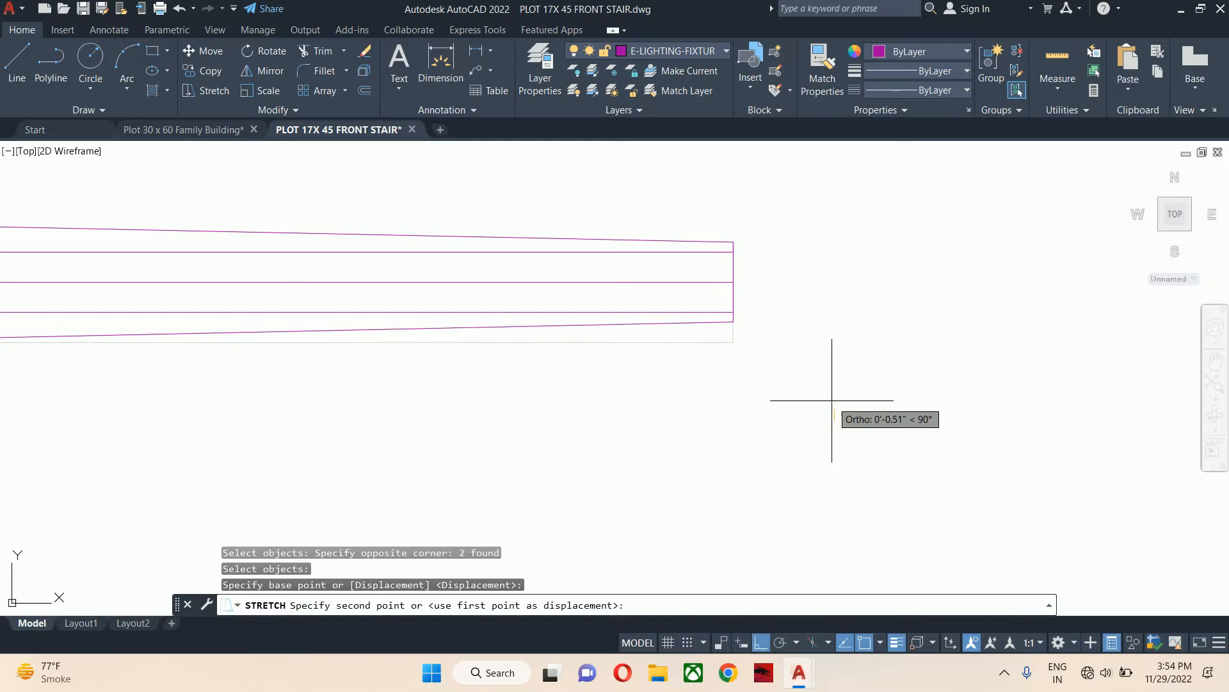
{"action": "type", "text": ".5"}
{"action": "key", "text": "Return"}
{"action": "key", "text": "Escape"}
{"action": "key", "text": "Escape"}
- Trim the two arm lines inside the blade and the overhanging lines at the blade's upper corner near the hub circle
{"action": "middle_click_drag", "start_coordinate": [778, 351], "coordinate": [814, 438]}
{"action": "key", "text": "Escape"}
{"action": "middle_click_drag", "start_coordinate": [480, 411], "coordinate": [1228, 456]}
{"action": "scroll", "coordinate": [728, 445], "scroll_direction": "up", "scroll_amount": 3}
{"action": "type", "text": "tr"}
{"action": "key", "text": "Return"}
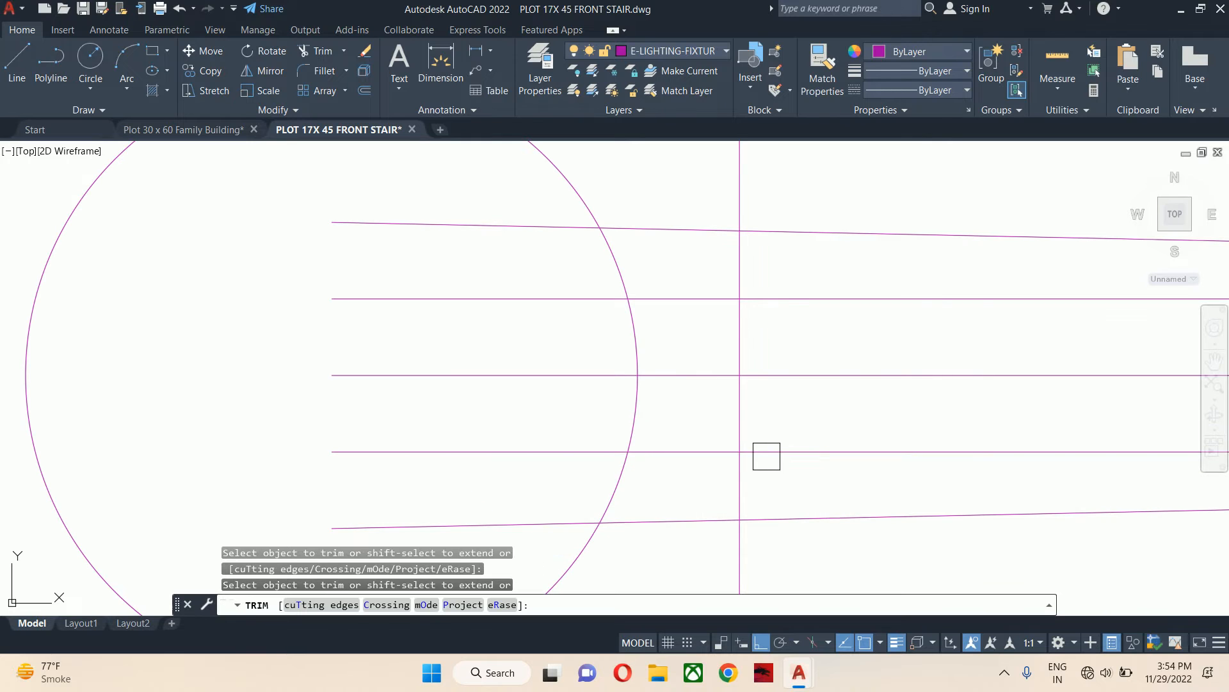
{"action": "left_click", "coordinate": [776, 299]}
{"action": "left_click", "coordinate": [543, 226]}
{"action": "left_click_drag", "start_coordinate": [723, 206], "coordinate": [768, 196]}
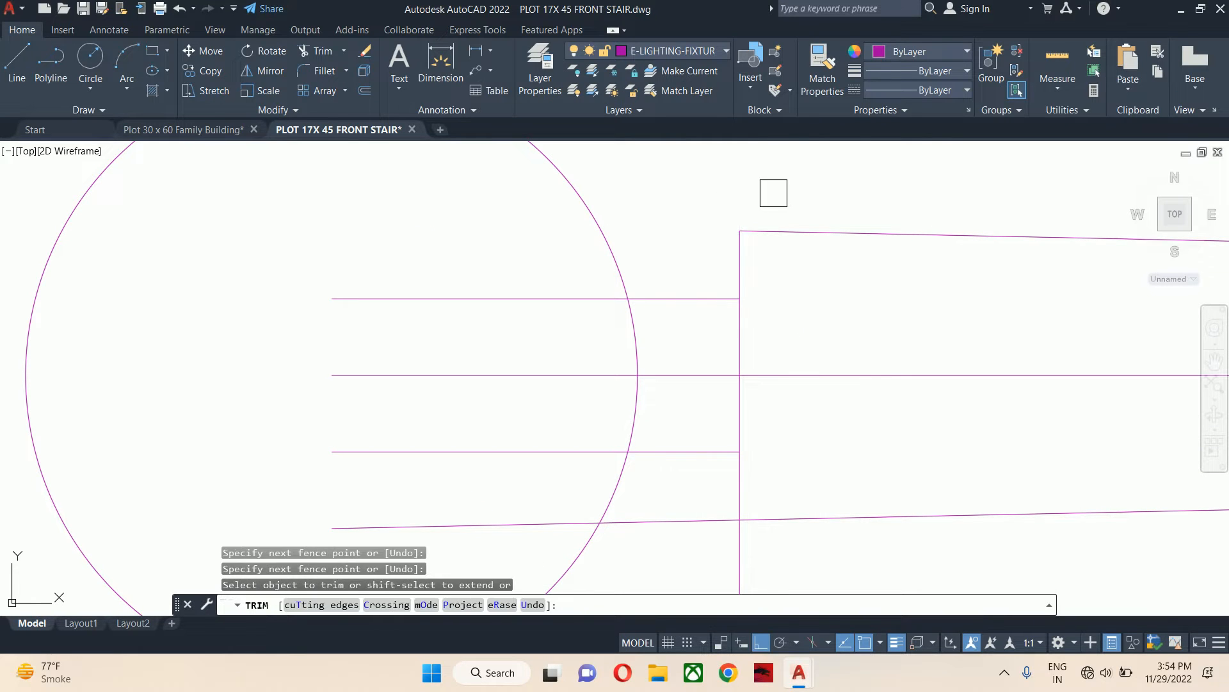
- Trim the arm lines inside the hub circle and the overhanging lines at the blade's lower near corner
{"action": "scroll", "coordinate": [752, 220], "scroll_direction": "down", "scroll_amount": 2}
{"action": "left_click", "coordinate": [638, 250]}
{"action": "left_click", "coordinate": [651, 320]}
{"action": "left_click", "coordinate": [645, 329]}
{"action": "left_click", "coordinate": [713, 340]}
{"action": "mouse_move", "coordinate": [737, 360]}
{"action": "left_mouse_down"}
{"action": "mouse_move", "coordinate": [757, 378]}
{"action": "mouse_move", "coordinate": [736, 406]}
{"action": "mouse_move", "coordinate": [782, 390]}
{"action": "left_mouse_up"}
{"action": "key", "text": "Escape"}
{"action": "scroll", "coordinate": [723, 371], "scroll_direction": "down", "scroll_amount": 3}
{"action": "scroll", "coordinate": [754, 344], "scroll_direction": "up", "scroll_amount": 3}
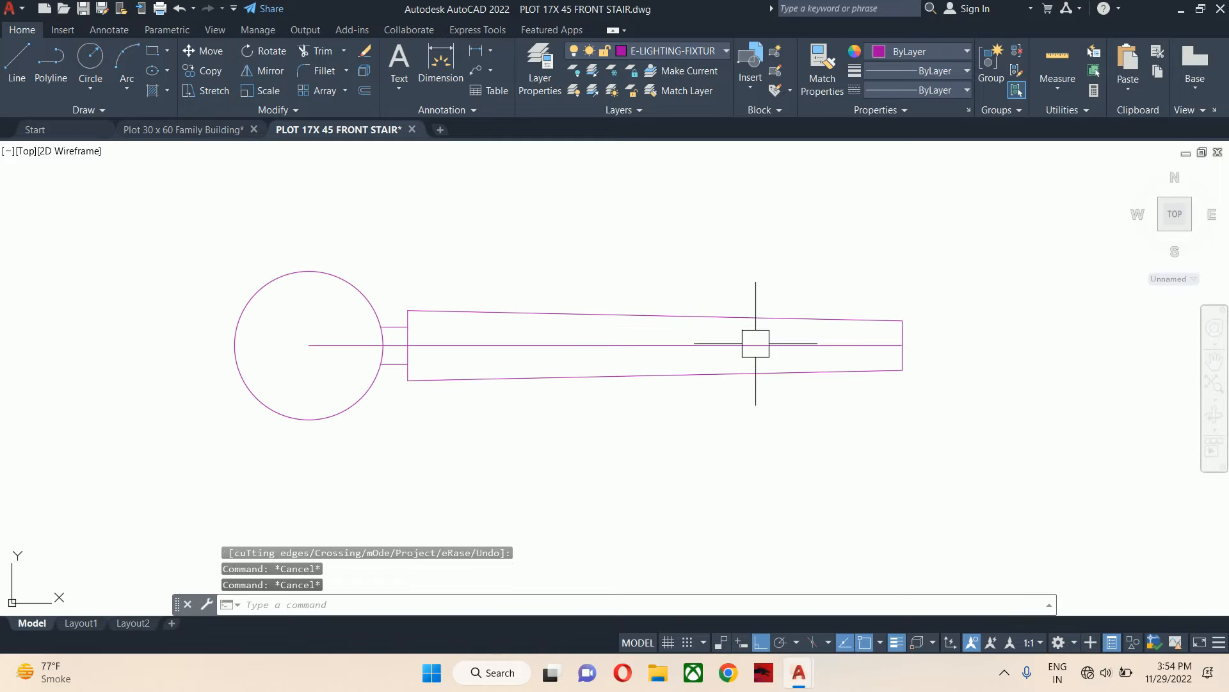
- Fillet the blade's upper far corner with a radius of 0.5 inches
{"action": "type", "text": "f"}
{"action": "key", "text": "Return"}
{"action": "type", "text": "r"}
{"action": "key", "text": "Return"}
{"action": "type", "text": ".5"}
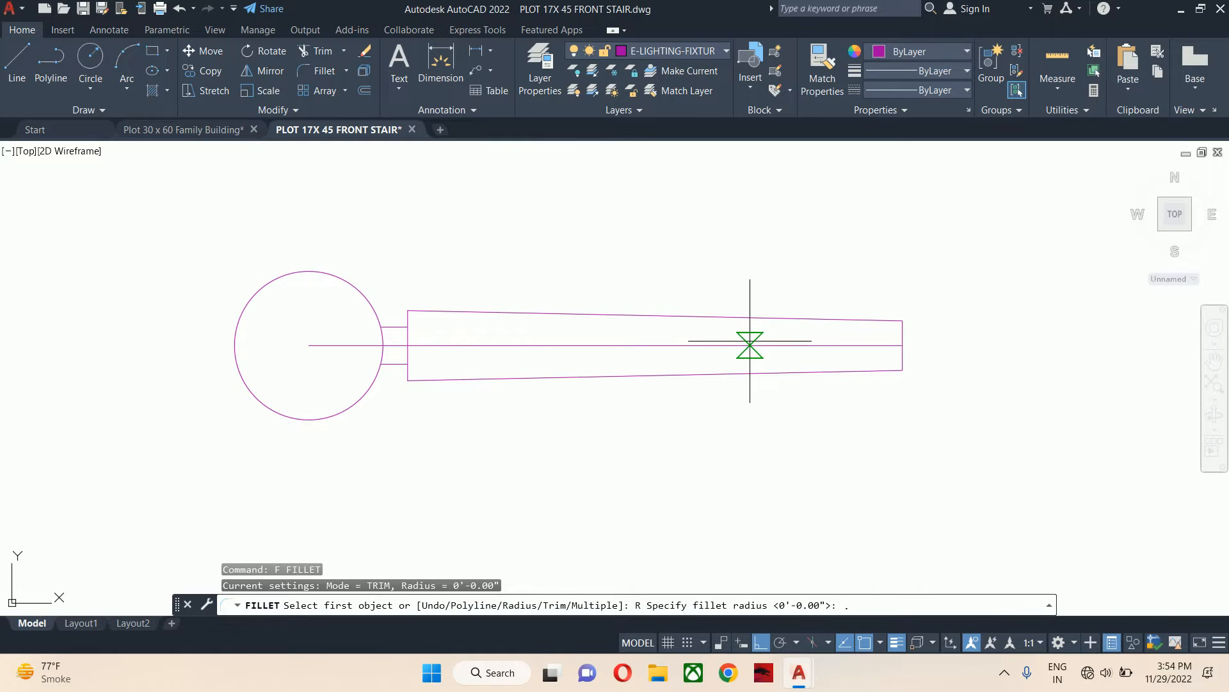
{"action": "key", "text": "Return"}
{"action": "scroll", "coordinate": [881, 320], "scroll_direction": "up", "scroll_amount": 3}
{"action": "type", "text": "m"}
{"action": "key", "text": "Return"}
{"action": "left_click", "coordinate": [877, 358]}
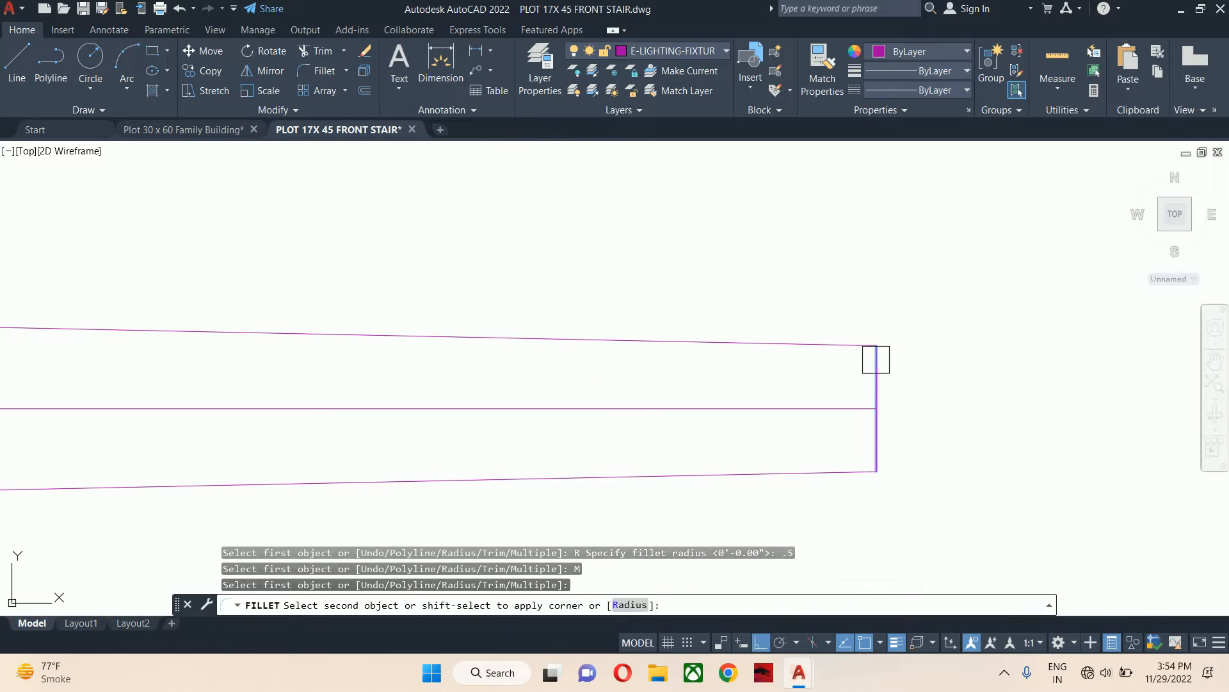
{"action": "left_click", "coordinate": [837, 345]}
- Round the blade's lower far corner with the same fillet radius
{"action": "key", "text": "Return"}
{"action": "left_click", "coordinate": [869, 429]}
{"action": "key", "text": "Return"}
{"action": "key", "text": "Escape"}
{"action": "key", "text": "Escape"}
{"action": "key", "text": "Return"}
{"action": "key", "text": "Return"}
{"action": "left_click", "coordinate": [876, 441]}
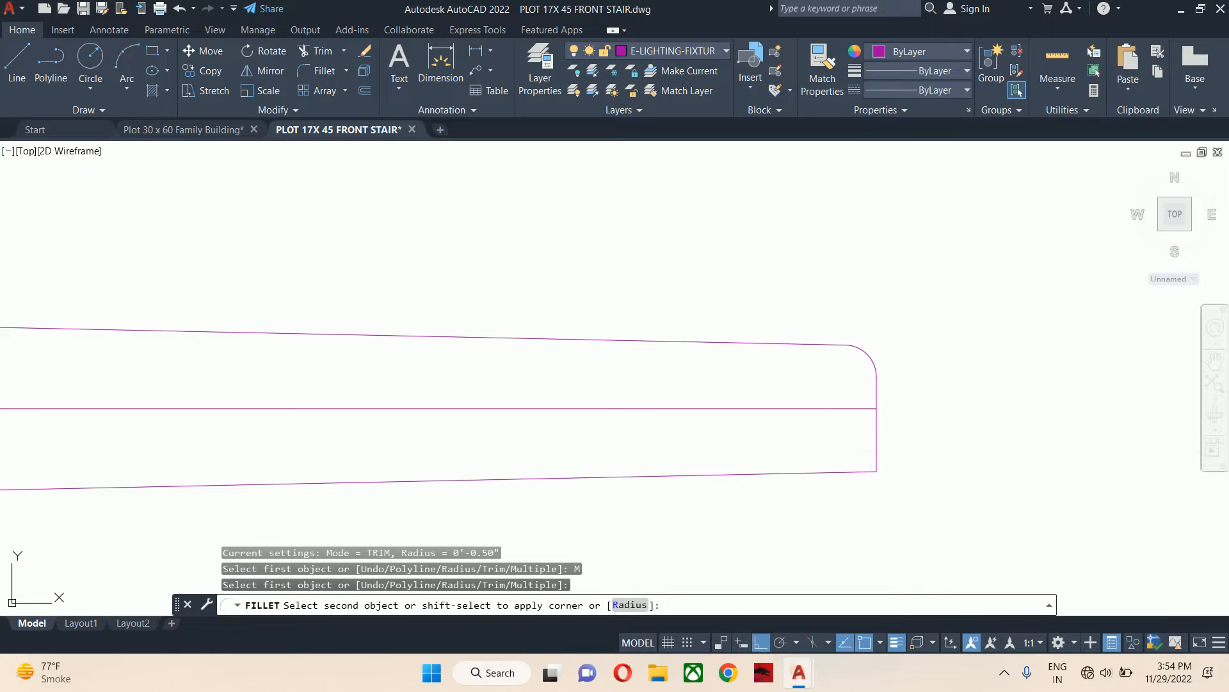
{"action": "left_click", "coordinate": [785, 475]}
- Fillet the blade's lower and upper corners nearest the hub circle with the same radius
{"action": "scroll", "coordinate": [552, 427], "scroll_direction": "down", "scroll_amount": 4}
{"action": "scroll", "coordinate": [552, 427], "scroll_direction": "up", "scroll_amount": 6}
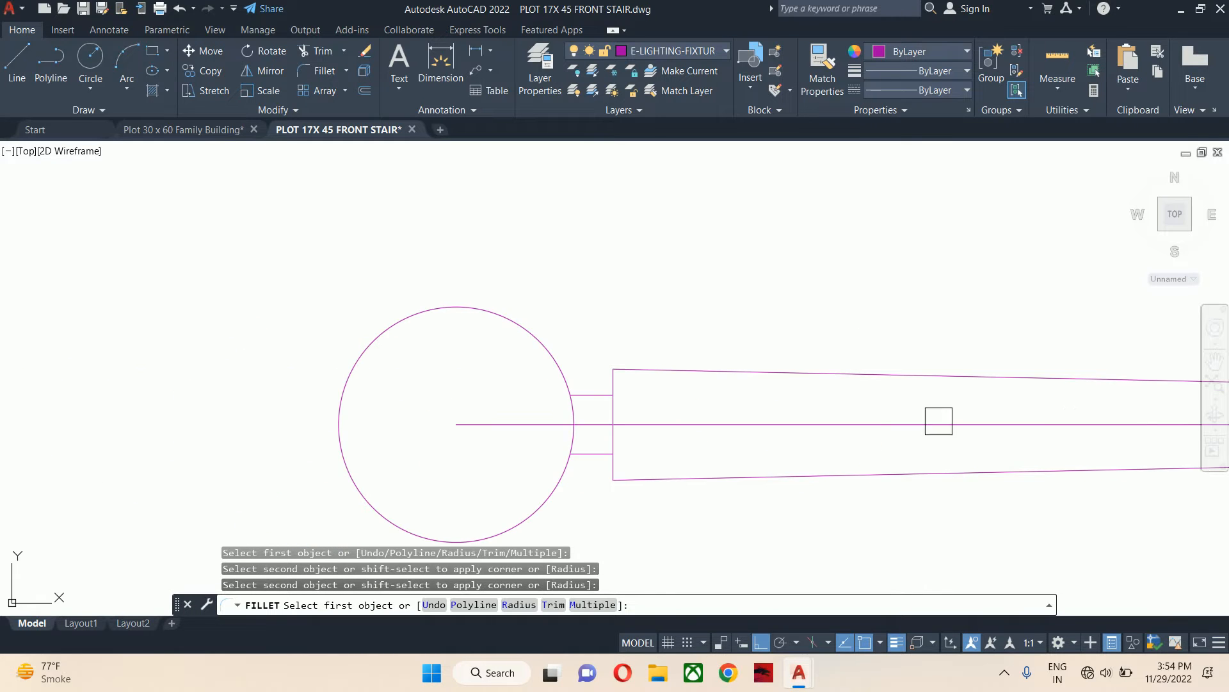
{"action": "left_click", "coordinate": [558, 452]}
{"action": "left_click", "coordinate": [467, 429]}
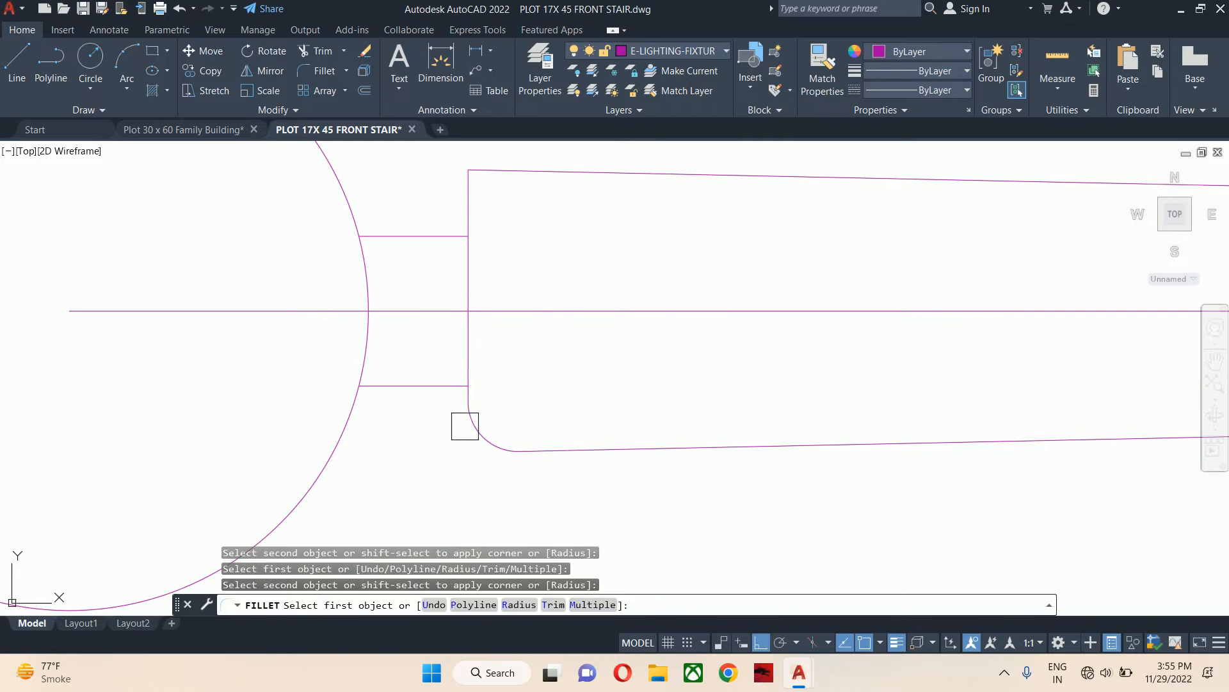
{"action": "left_click", "coordinate": [464, 192]}
{"action": "left_click", "coordinate": [530, 170]}
{"action": "key", "text": "Escape"}
{"action": "key", "text": "Escape"}
{"action": "key", "text": "Escape"}
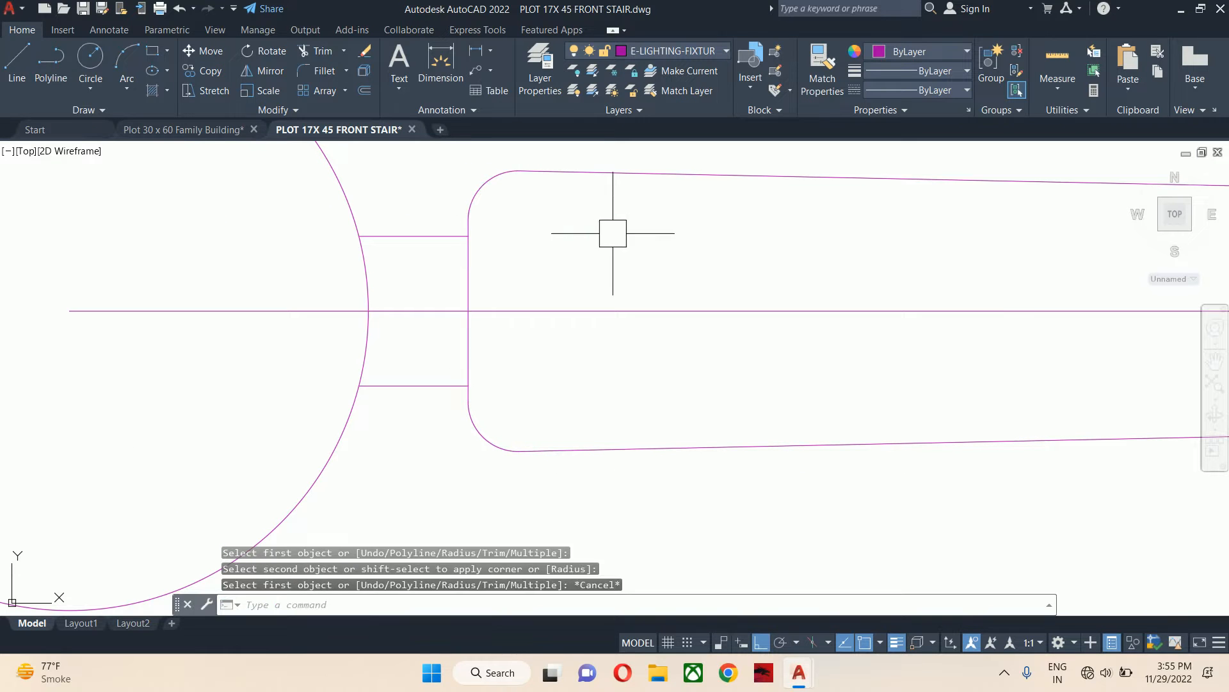
- Delete the horizontal centre line running from the hub circle's centre through the blade
{"action": "scroll", "coordinate": [673, 330], "scroll_direction": "down", "scroll_amount": 5}
{"action": "scroll", "coordinate": [692, 318], "scroll_direction": "up", "scroll_amount": 4}
{"action": "left_click", "coordinate": [672, 329]}
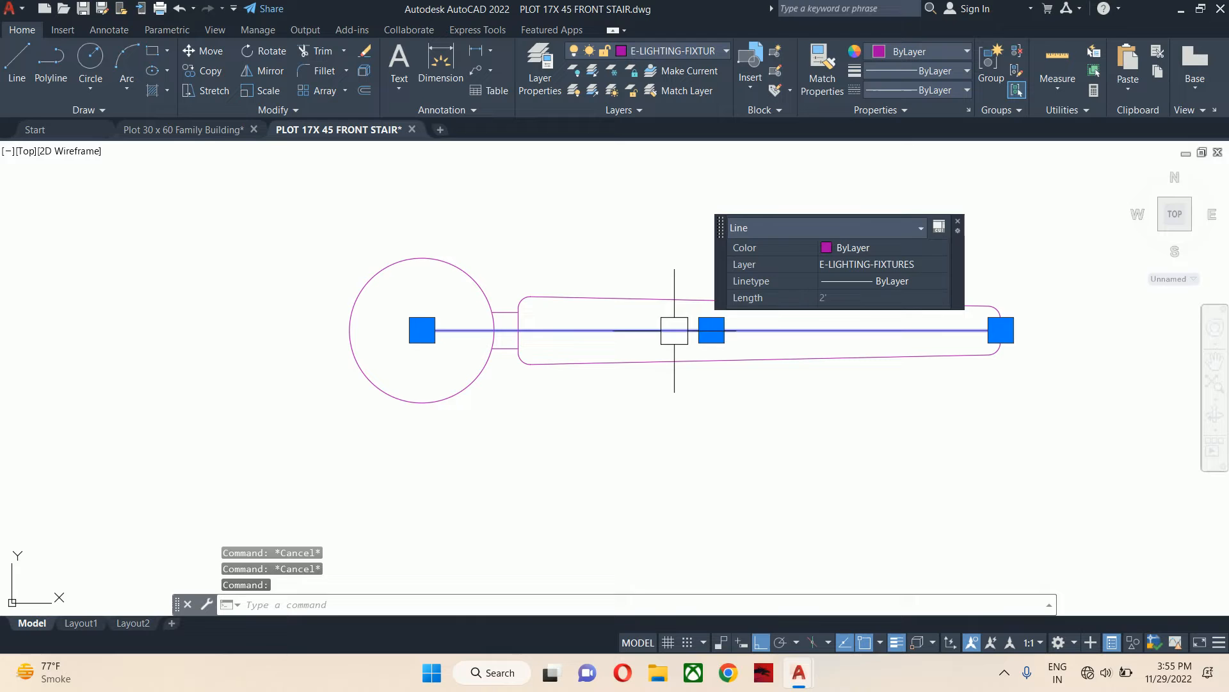
{"action": "key", "text": "Delete"}
{"action": "scroll", "coordinate": [970, 356], "scroll_direction": "down", "scroll_amount": 4}
{"action": "key", "text": "Escape"}
{"action": "key", "text": "Escape"}
{"action": "key", "text": "Escape"}
- Set up a polar array with ARRAYCLASSIC and select the blade outline and its arm lines as the objects
{"action": "type", "text": "A"}
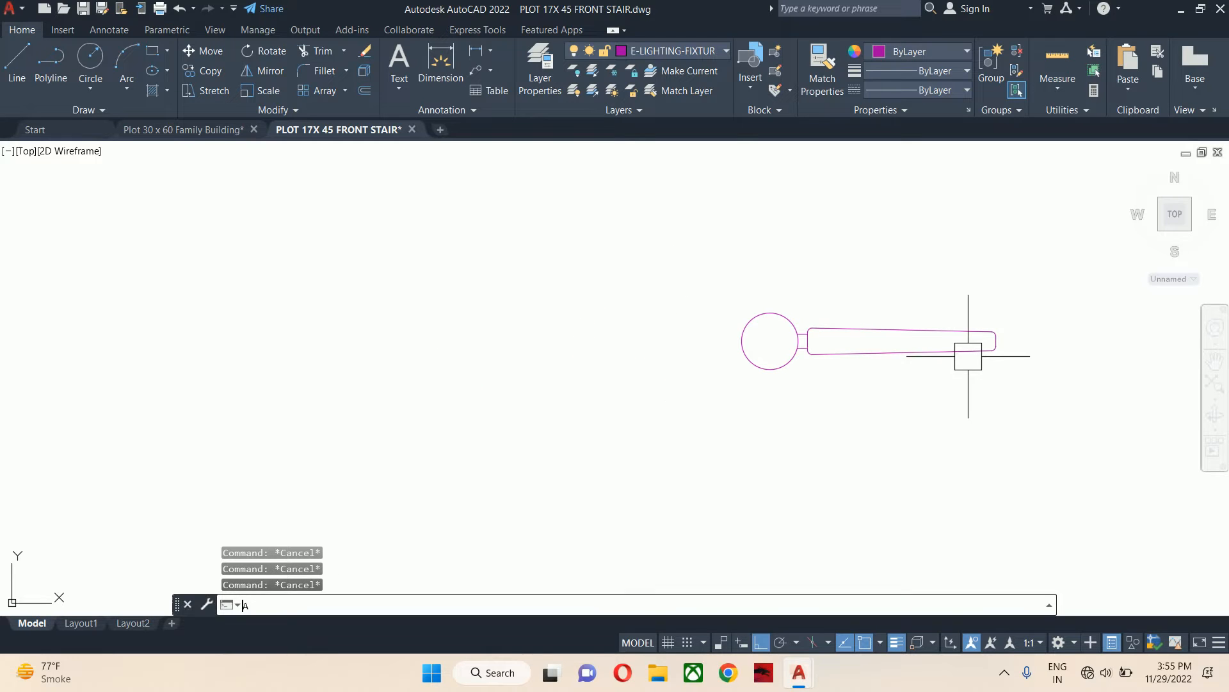
{"action": "type", "text": "RRAYC"}
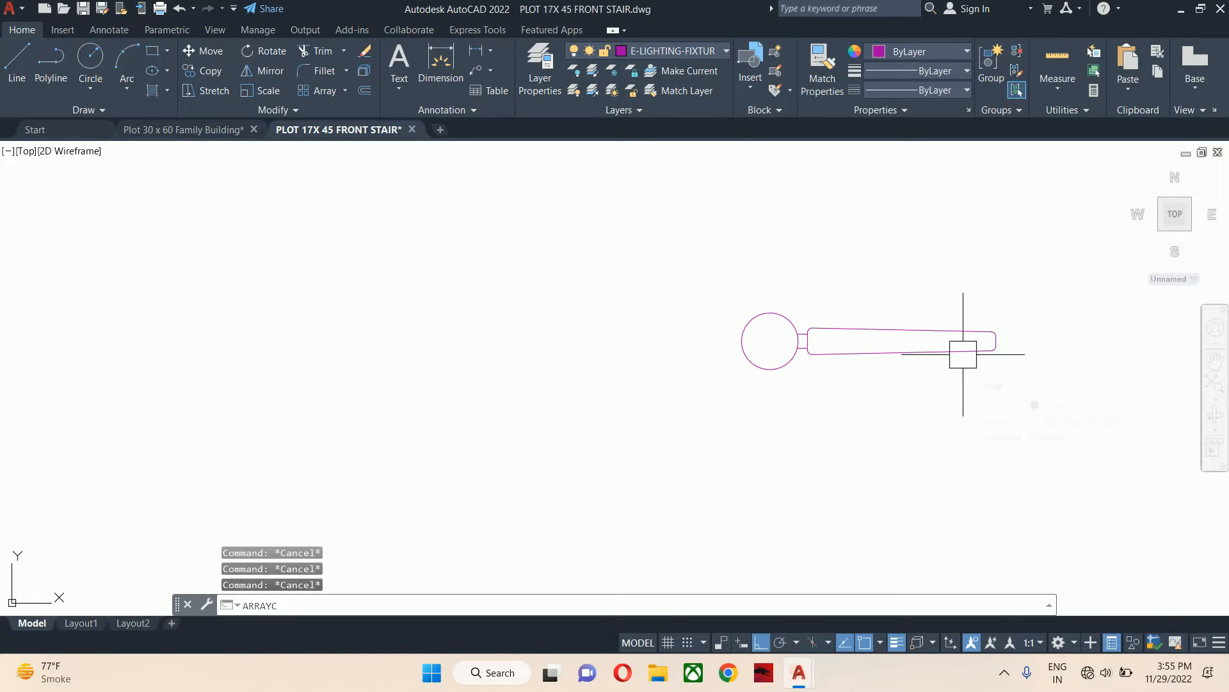
{"action": "type", "text": "LASSIC"}
{"action": "key", "text": "Return"}
{"action": "left_click", "coordinate": [601, 218]}
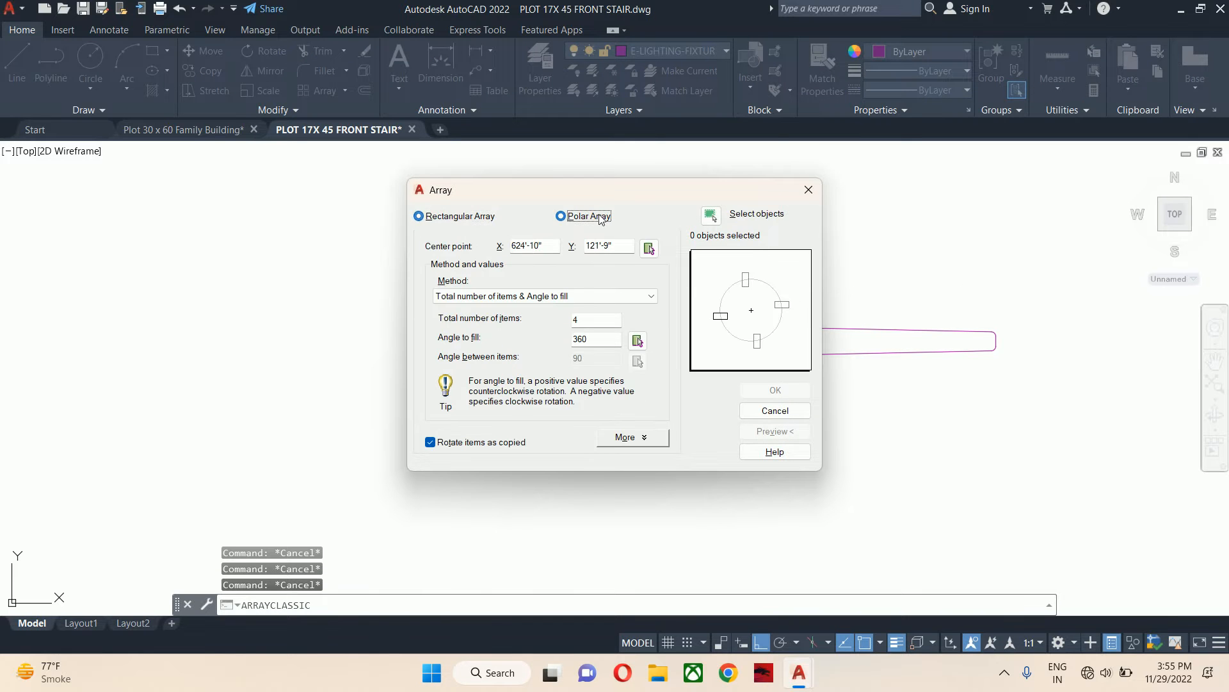
{"action": "left_click", "coordinate": [711, 215]}
{"action": "left_click", "coordinate": [776, 265]}
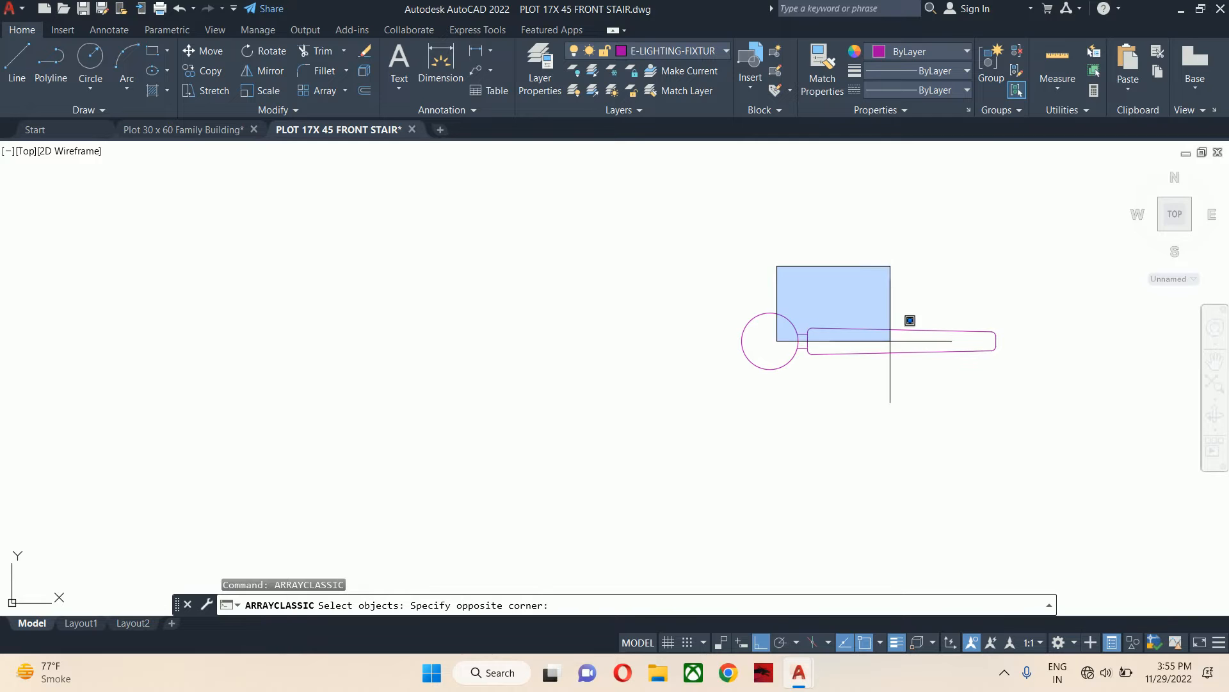
{"action": "left_click", "coordinate": [1079, 390]}
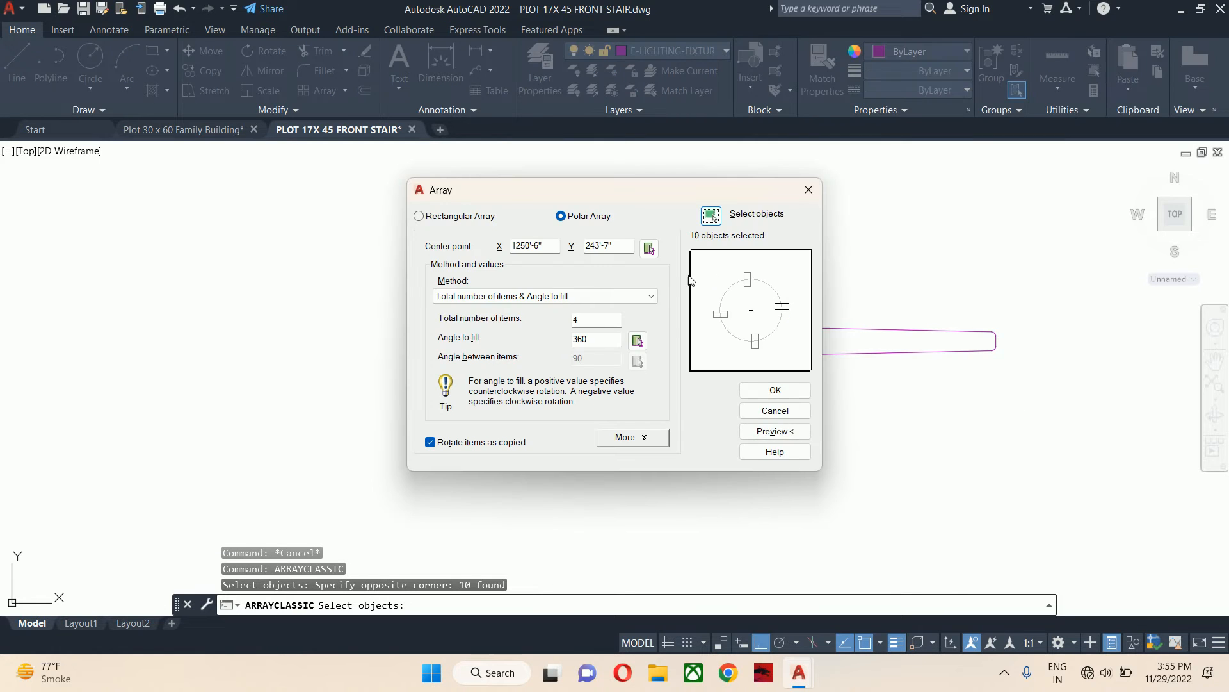
- Array the selected blade about the hub circle's centre as three items over 360 degrees
{"action": "left_click", "coordinate": [648, 248]}
{"action": "left_click", "coordinate": [770, 341]}
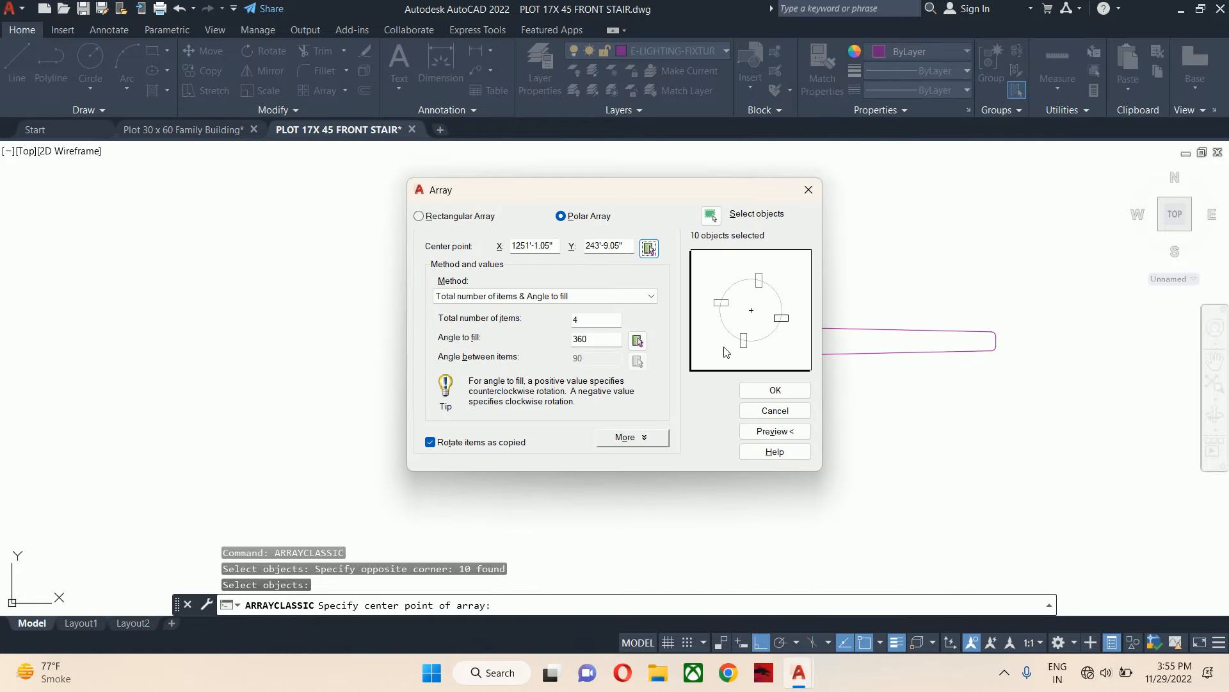
{"action": "left_click", "coordinate": [775, 390]}
{"action": "scroll", "coordinate": [778, 361], "scroll_direction": "down", "scroll_amount": 6}
{"action": "key", "text": "Escape"}
{"action": "key", "text": "Escape"}
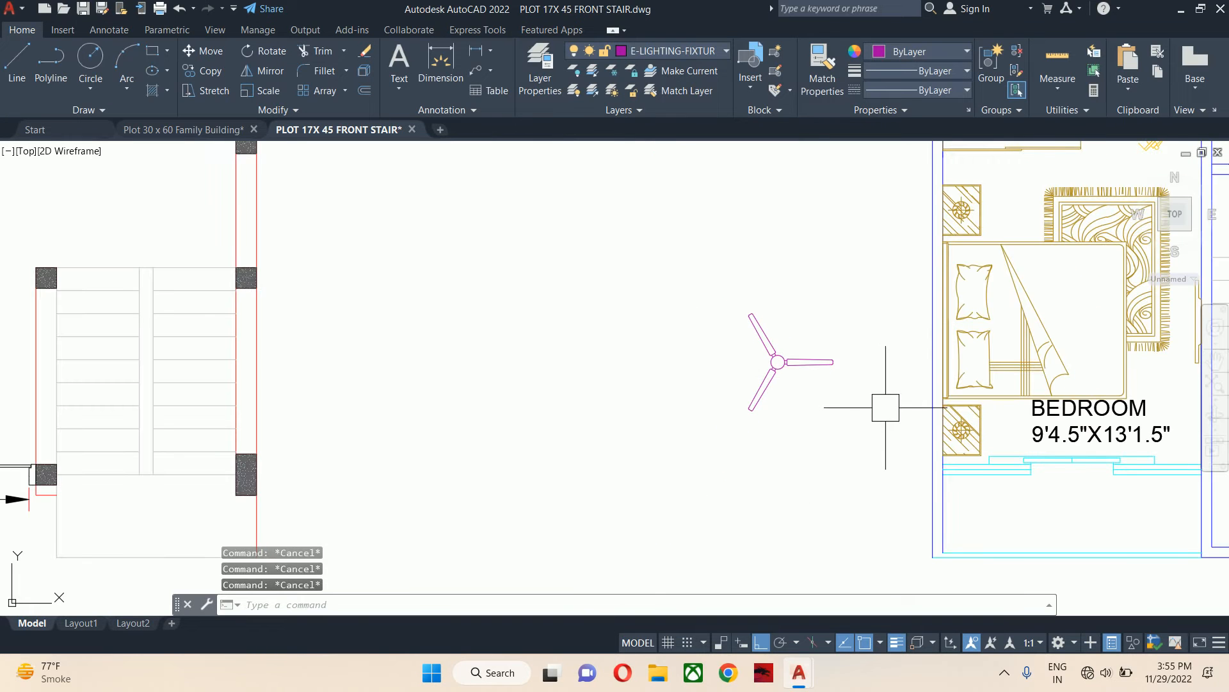
- Begin a block definition named CEILING FAN and select the hub circle and all three blades for it
{"action": "type", "text": "F"}
{"action": "key", "text": "Escape"}
{"action": "type", "text": "B"}
{"action": "key", "text": "Return"}
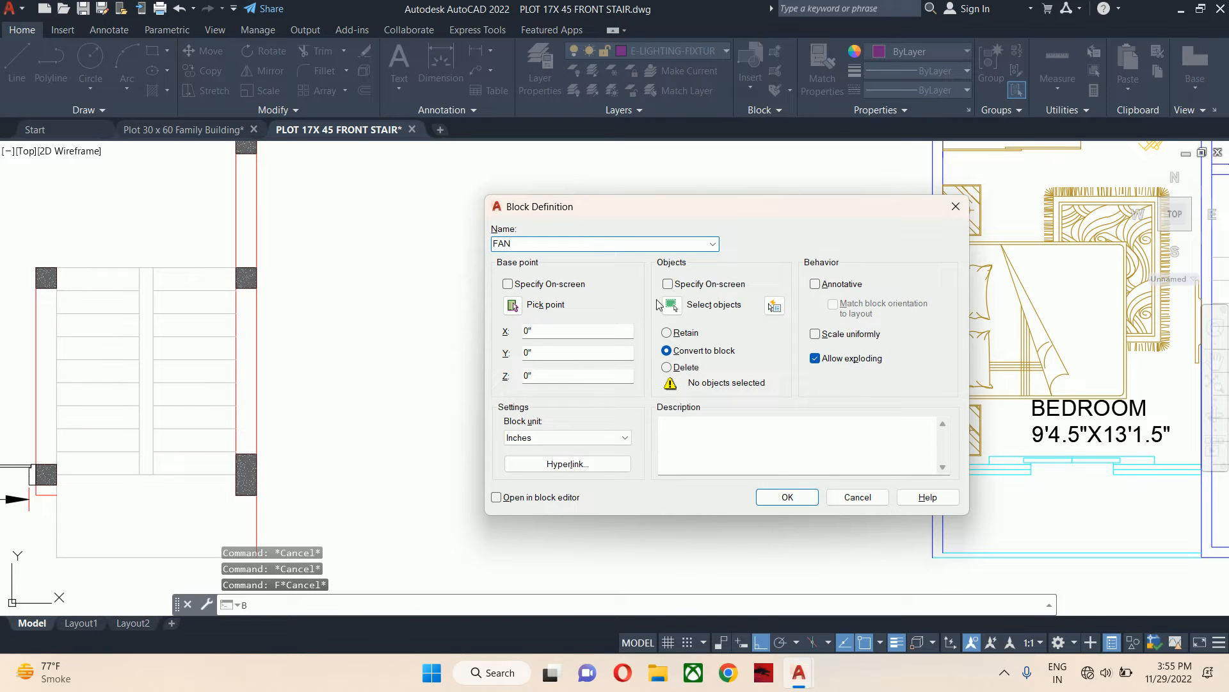
{"action": "type", "text": "FAN"}
{"action": "key", "text": "Home"}
{"action": "type", "text": "CEILIN"}
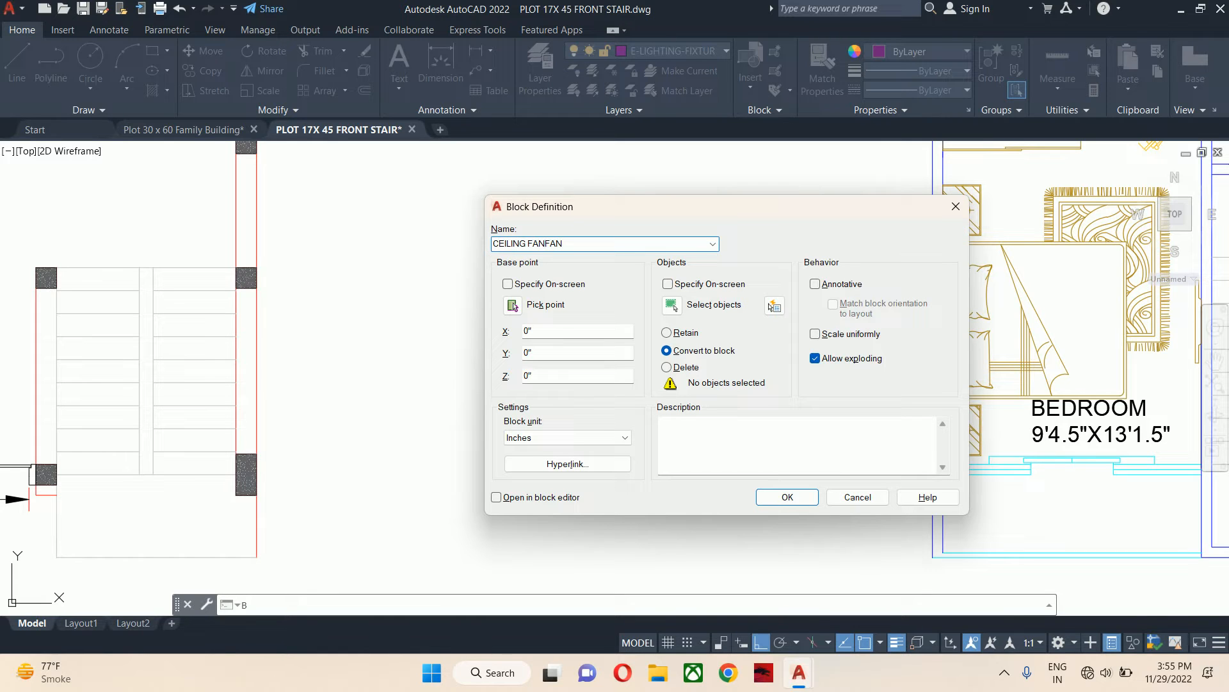
{"action": "type", "text": "G"}
{"action": "left_click", "coordinate": [671, 305]}
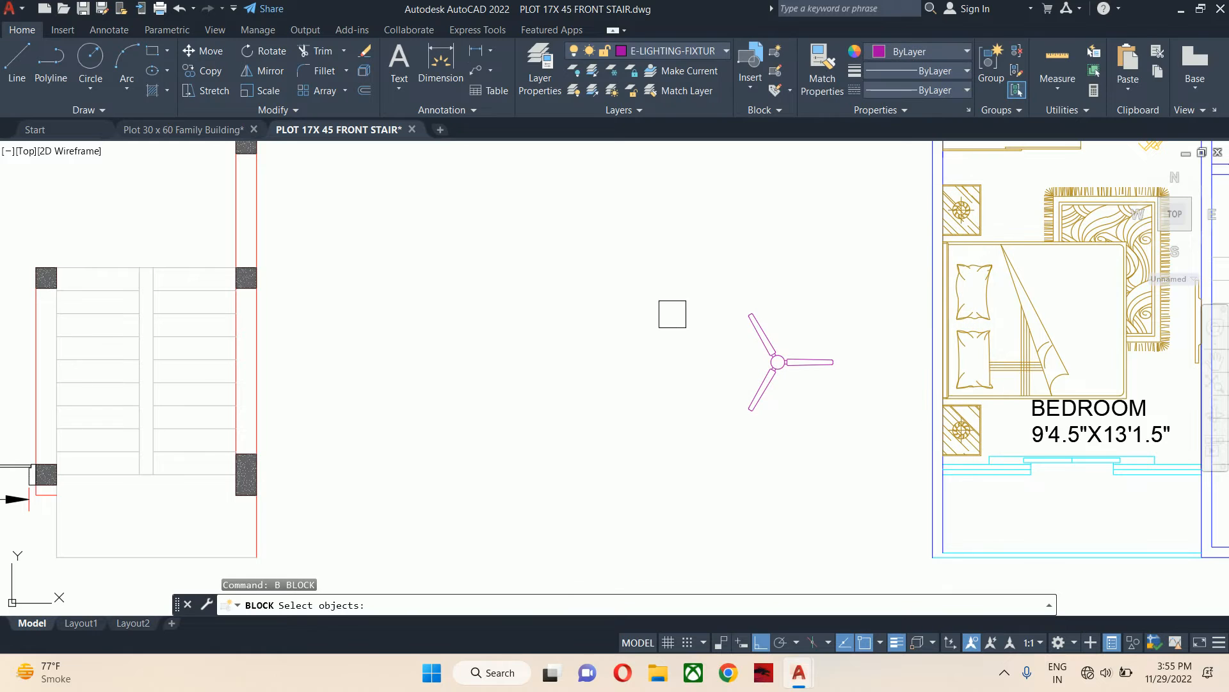
{"action": "left_click", "coordinate": [703, 285]}
{"action": "left_click", "coordinate": [912, 516]}
{"action": "right_click", "coordinate": [837, 387]}
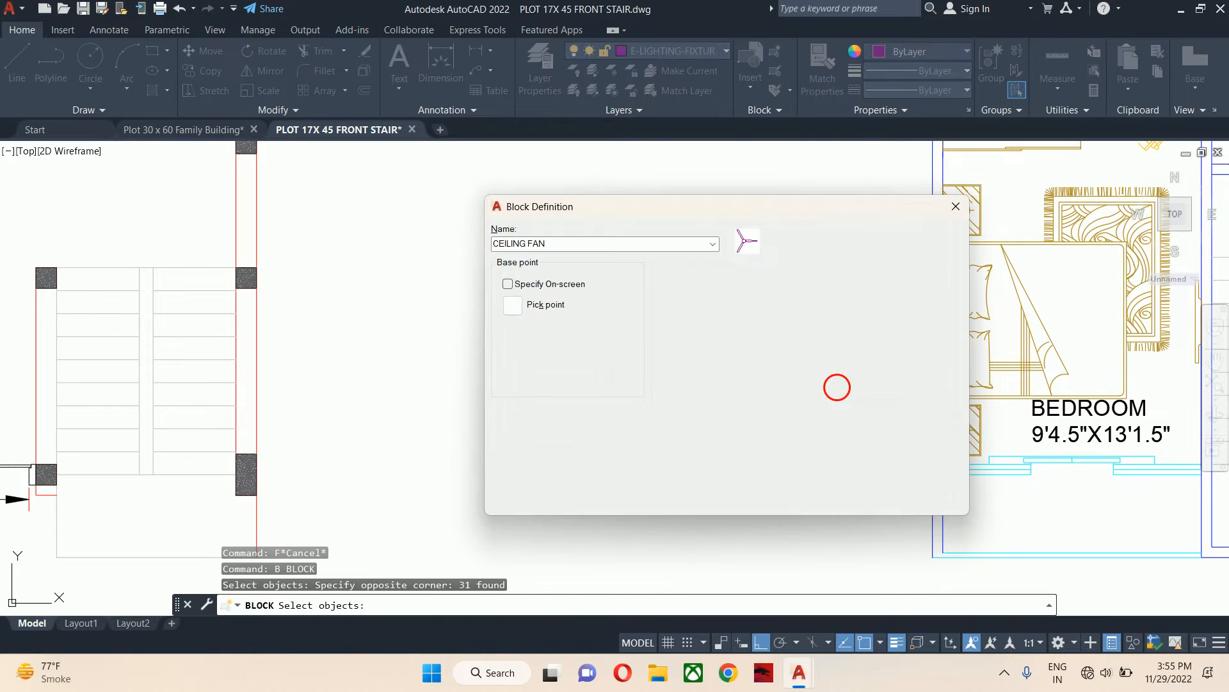
- Set the block's base point at the hub circle's centre and create the block
{"action": "left_click", "coordinate": [513, 306]}
{"action": "scroll", "coordinate": [781, 346], "scroll_direction": "up", "scroll_amount": 8}
{"action": "left_click", "coordinate": [781, 343]}
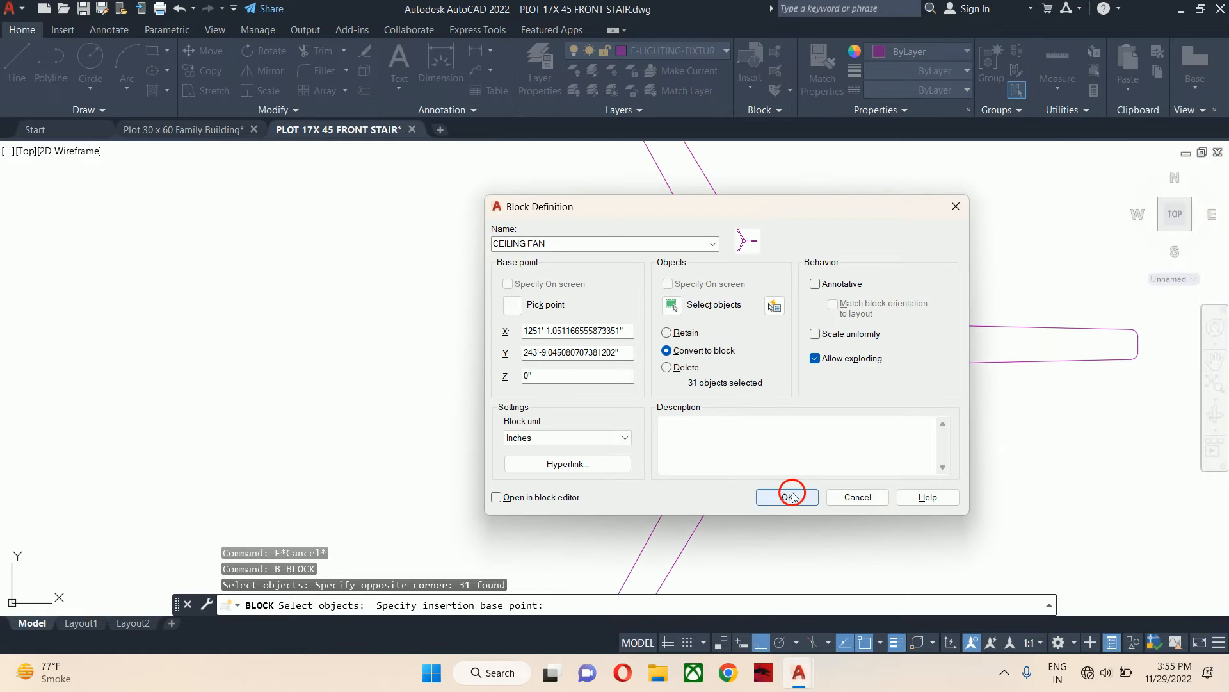
{"action": "left_click", "coordinate": [790, 497]}
{"action": "key", "text": "Escape"}
{"action": "scroll", "coordinate": [800, 416], "scroll_direction": "down", "scroll_amount": 8}
{"action": "key", "text": "Escape"}
{"action": "key", "text": "Escape"}
- Open the CEILING FAN block for editing in the block editor
{"action": "middle_click_drag", "start_coordinate": [808, 376], "coordinate": [699, 358]}
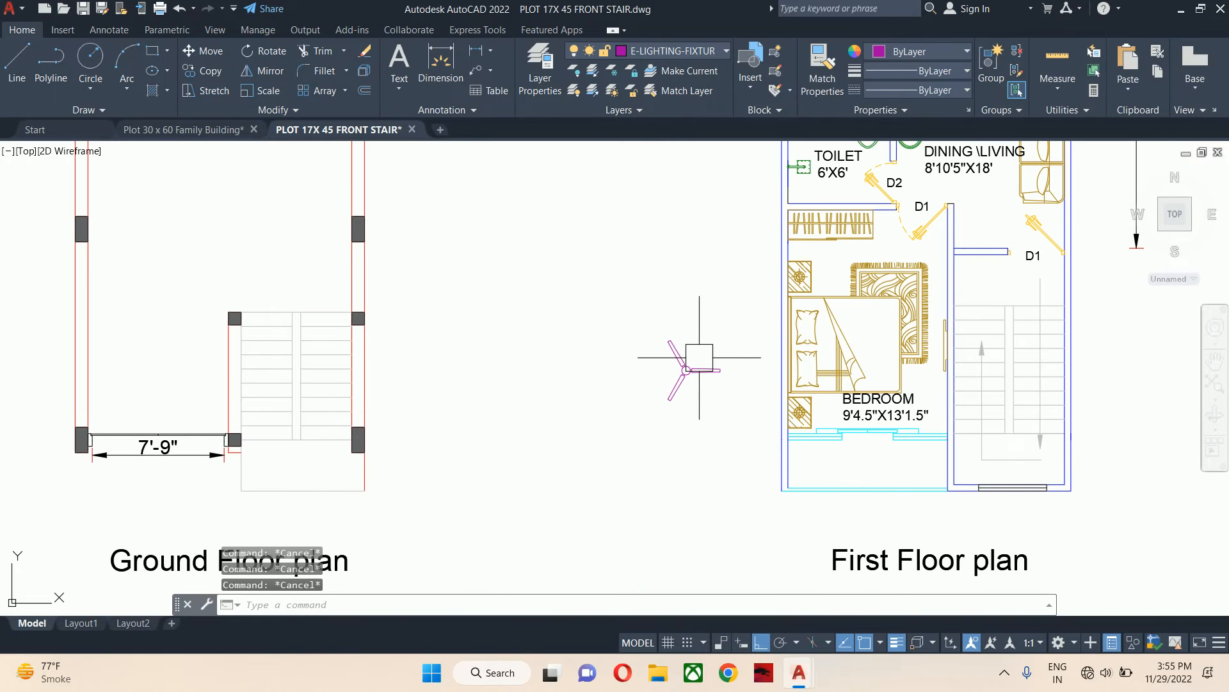
{"action": "left_click", "coordinate": [686, 369]}
{"action": "type", "text": "B"}
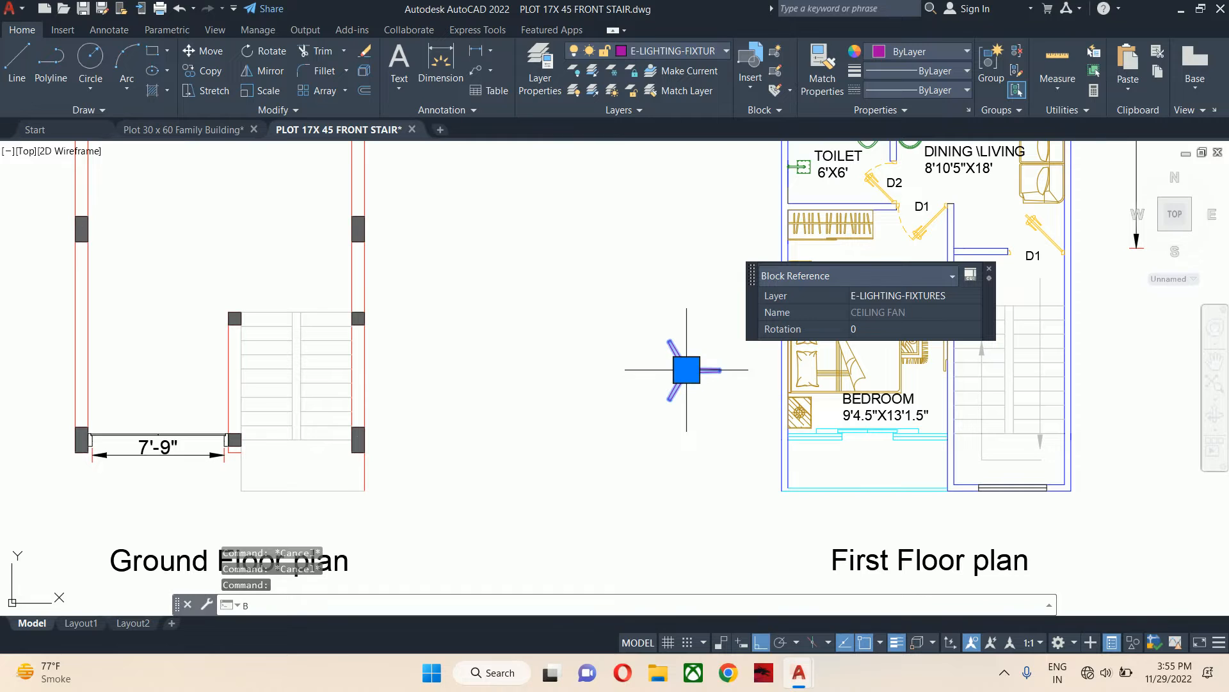
{"action": "type", "text": "E"}
{"action": "key", "text": "Return"}
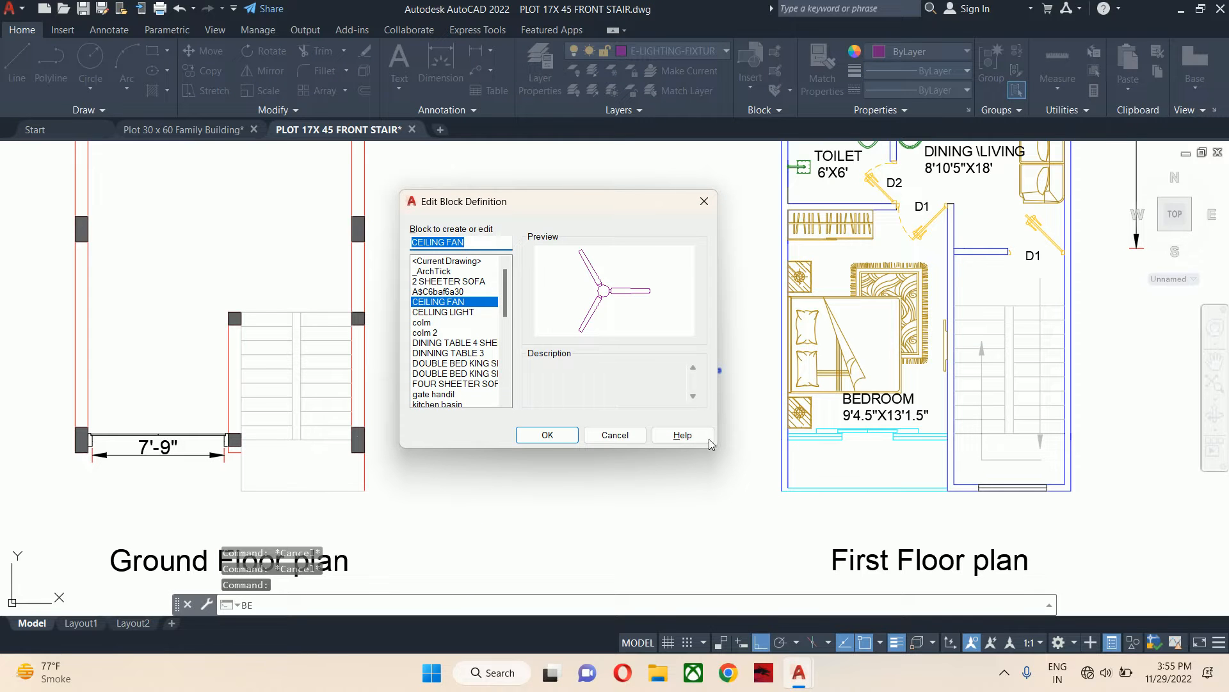
{"action": "left_click", "coordinate": [547, 435]}
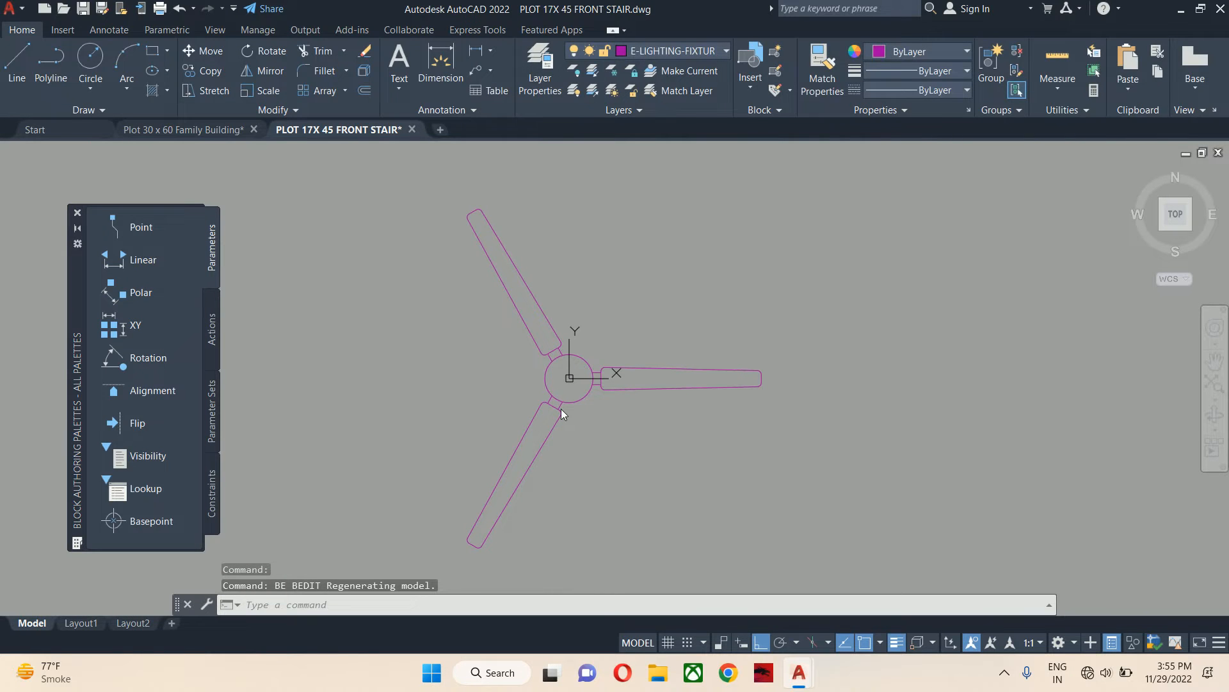
- Draw a circle centred on the fan hub and reaching out to the blade tips
{"action": "type", "text": "C"}
{"action": "key", "text": "Return"}
{"action": "left_click", "coordinate": [570, 377]}
{"action": "scroll", "coordinate": [736, 377], "scroll_direction": "up", "scroll_amount": 5}
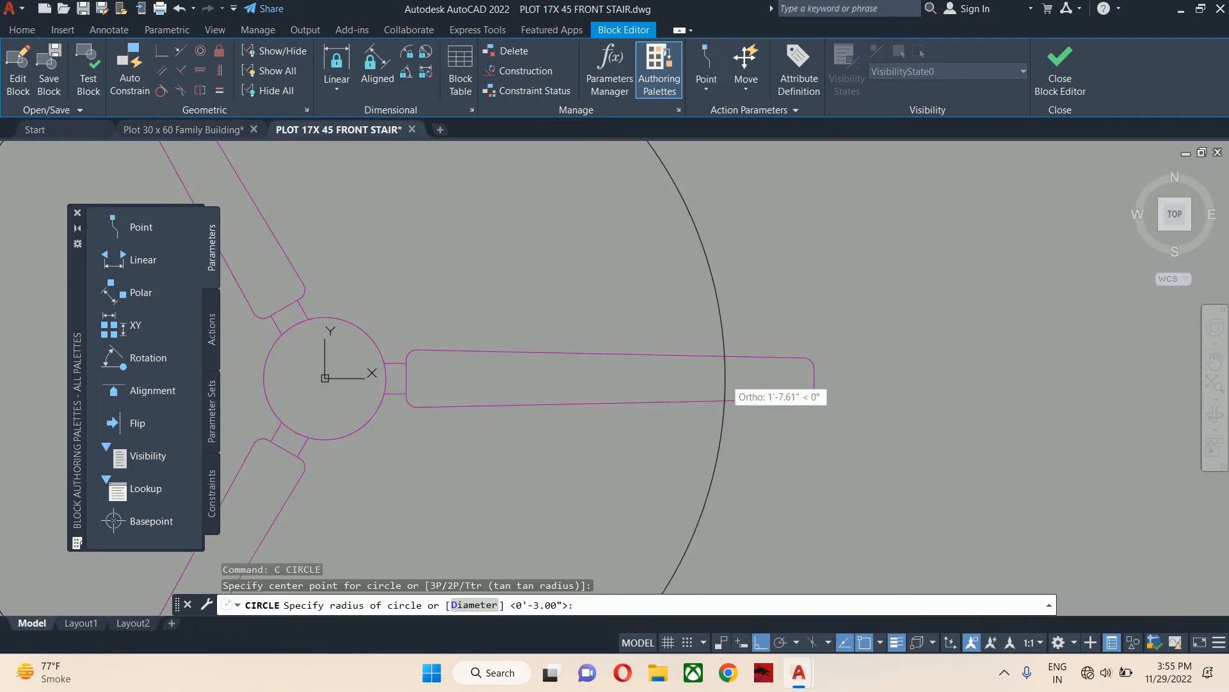
{"action": "left_click", "coordinate": [866, 362]}
{"action": "key", "text": "space"}
{"action": "key", "text": "Escape"}
{"action": "key", "text": "Escape"}
{"action": "key", "text": "Escape"}
{"action": "scroll", "coordinate": [826, 384], "scroll_direction": "down", "scroll_amount": 10}
- Match the outer circle's properties to those of the fan blade
{"action": "type", "text": "MA"}
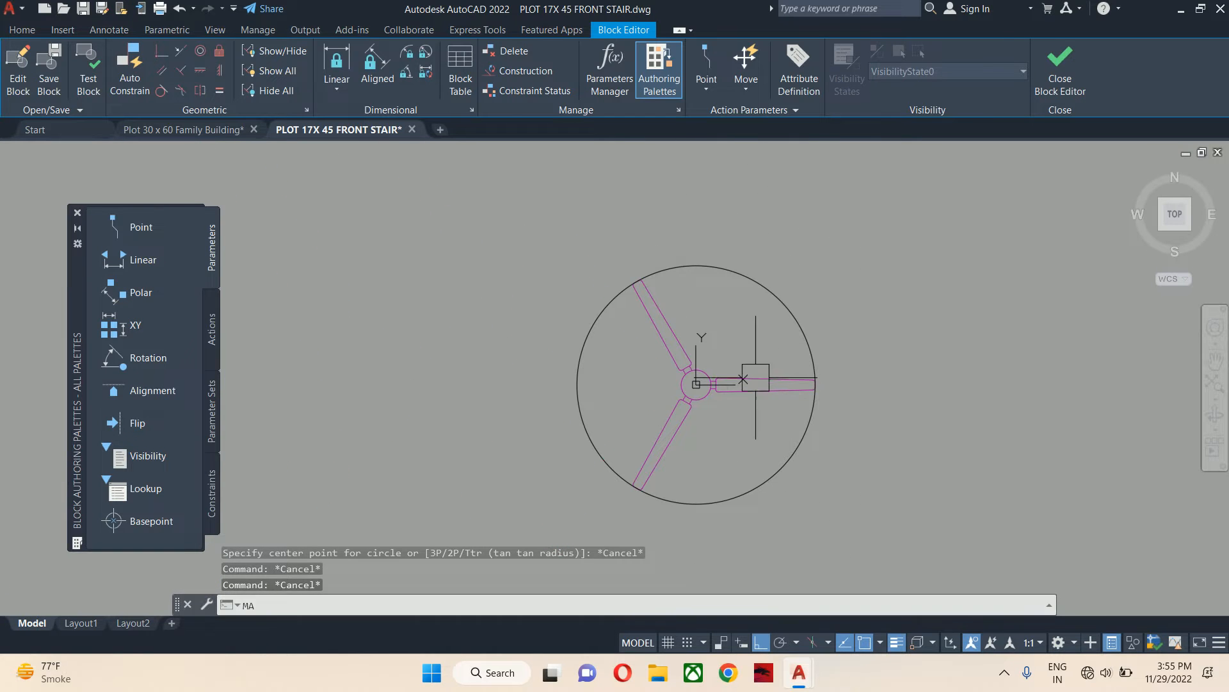
{"action": "key", "text": "Return"}
{"action": "left_click", "coordinate": [771, 372]}
{"action": "left_click", "coordinate": [812, 345]}
{"action": "left_click", "coordinate": [743, 318]}
{"action": "key", "text": "Escape"}
{"action": "key", "text": "Escape"}
{"action": "key", "text": "Escape"}
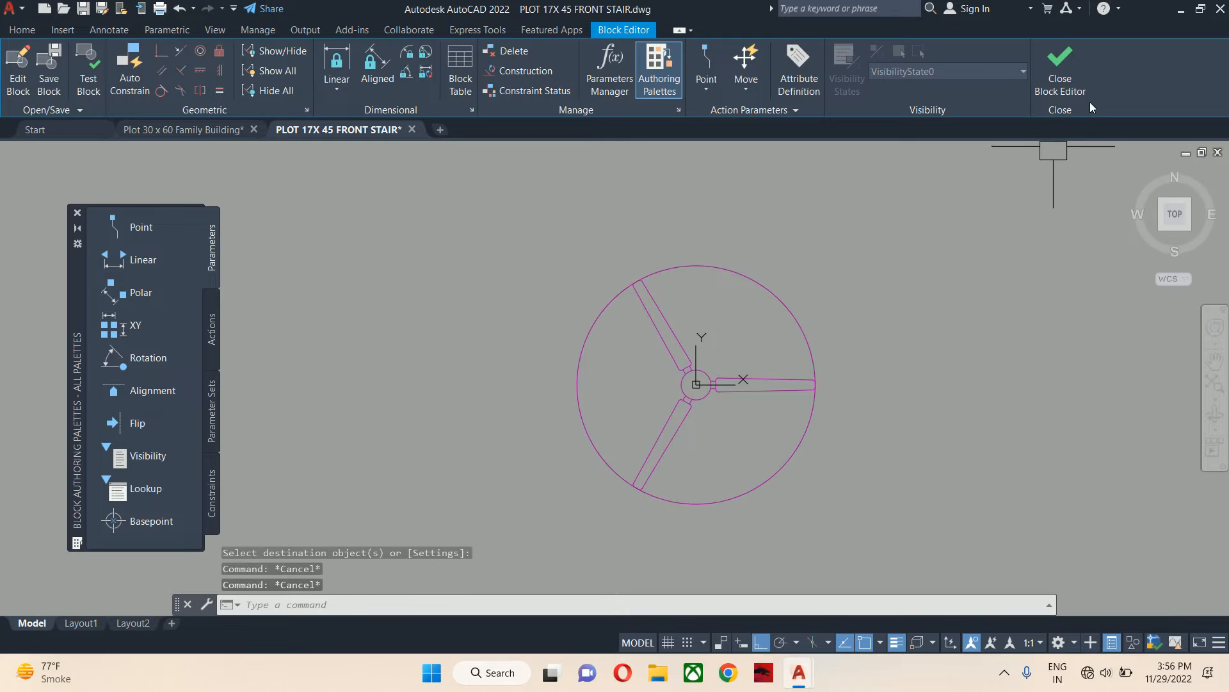
- Close the block editor and save the changes to the CEILING FAN block
{"action": "left_click", "coordinate": [1060, 71]}
{"action": "left_click", "coordinate": [685, 305]}
{"action": "key", "text": "Escape"}
{"action": "key", "text": "Escape"}
{"action": "scroll", "coordinate": [709, 427], "scroll_direction": "up", "scroll_amount": 2}
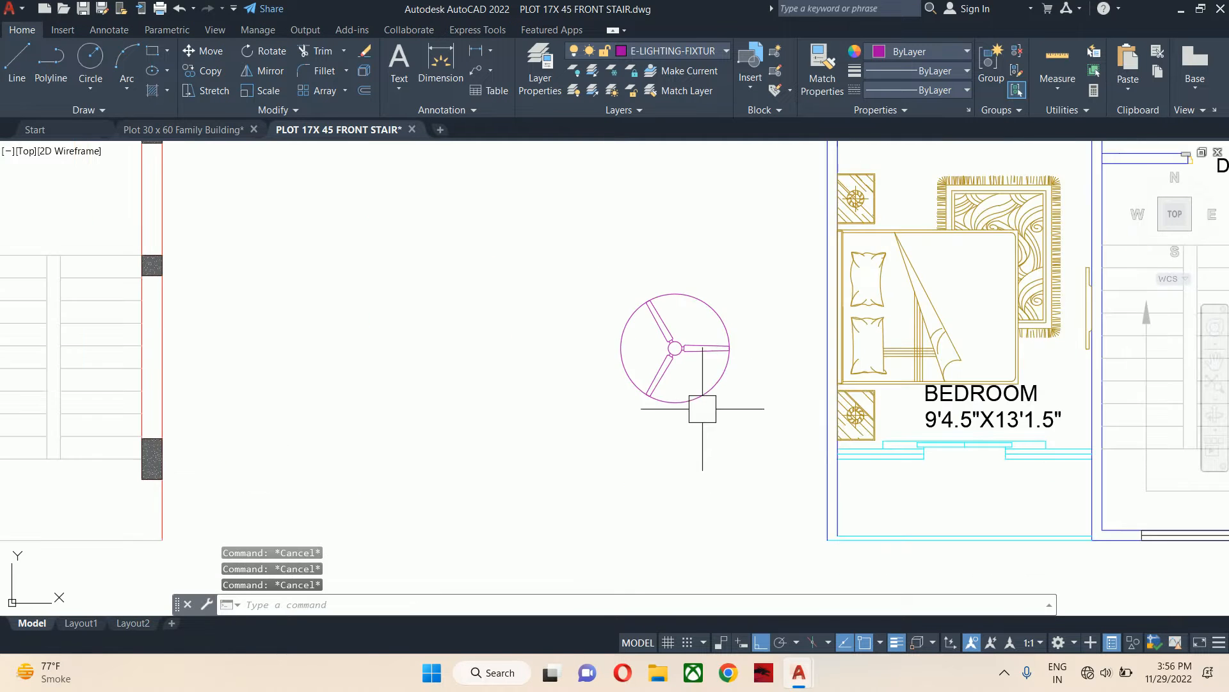
- Draw a horizontal line across the first floor bedroom between its side walls, and erase it
{"action": "mouse_move", "coordinate": [705, 412]}
{"action": "middle_mouse_down"}
{"action": "mouse_move", "coordinate": [662, 386]}
{"action": "mouse_move", "coordinate": [633, 395]}
{"action": "middle_mouse_up"}
{"action": "scroll", "coordinate": [678, 388], "scroll_direction": "down", "scroll_amount": 2}
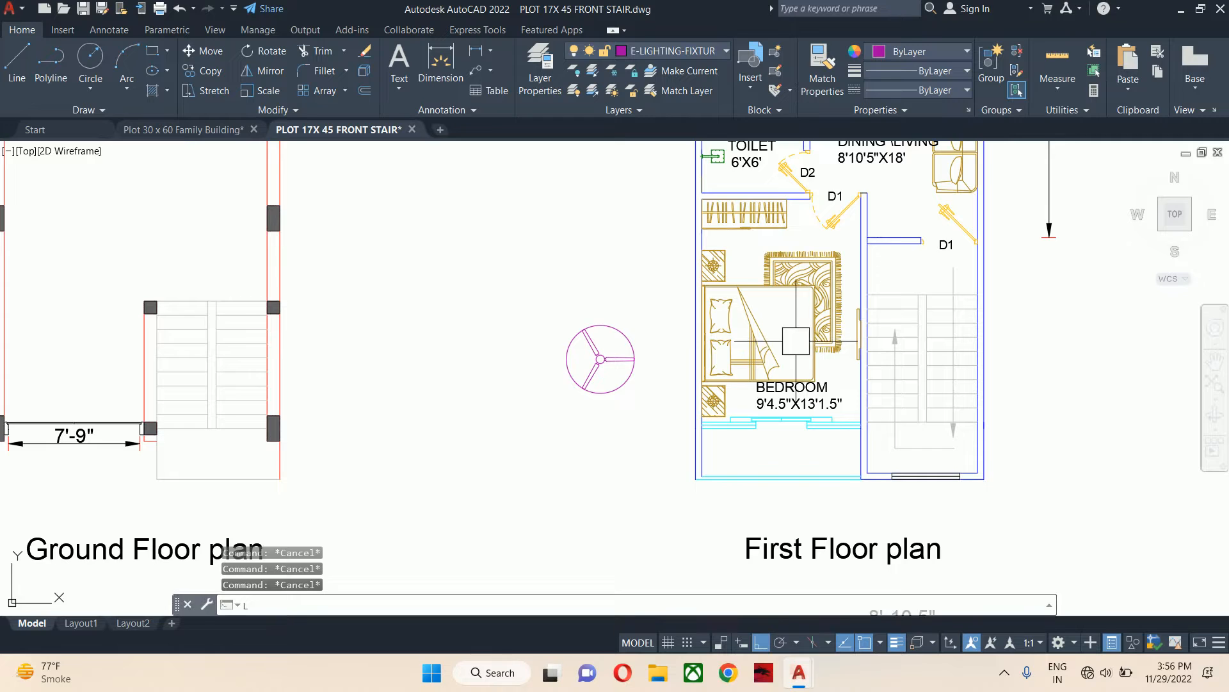
{"action": "type", "text": "l"}
{"action": "key", "text": "Return"}
{"action": "scroll", "coordinate": [730, 343], "scroll_direction": "up", "scroll_amount": 4}
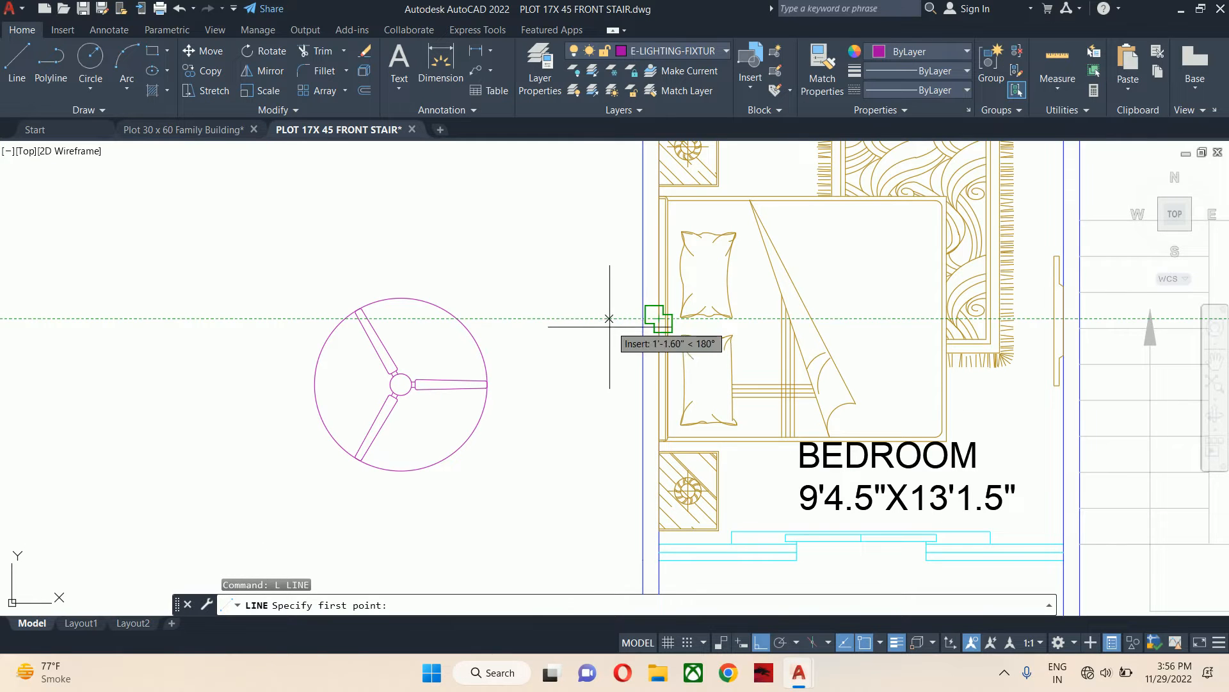
{"action": "left_click", "coordinate": [659, 319]}
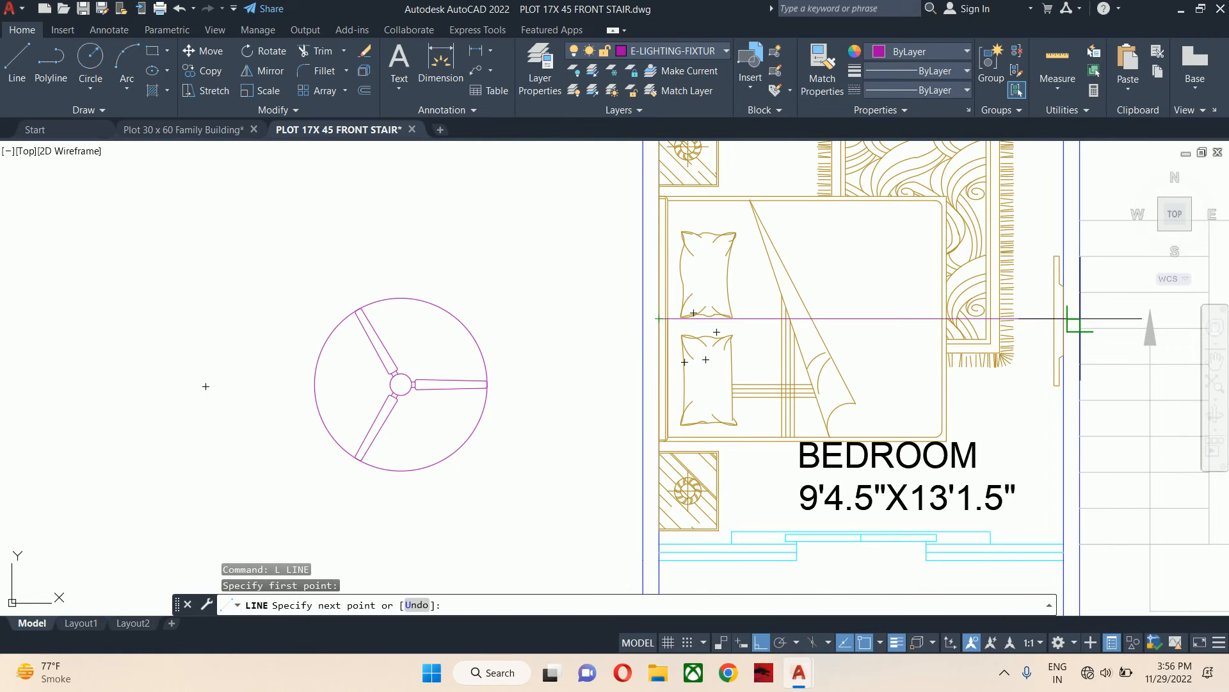
{"action": "left_click", "coordinate": [1063, 318]}
{"action": "key", "text": "Escape"}
{"action": "key", "text": "Escape"}
{"action": "key", "text": "Escape"}
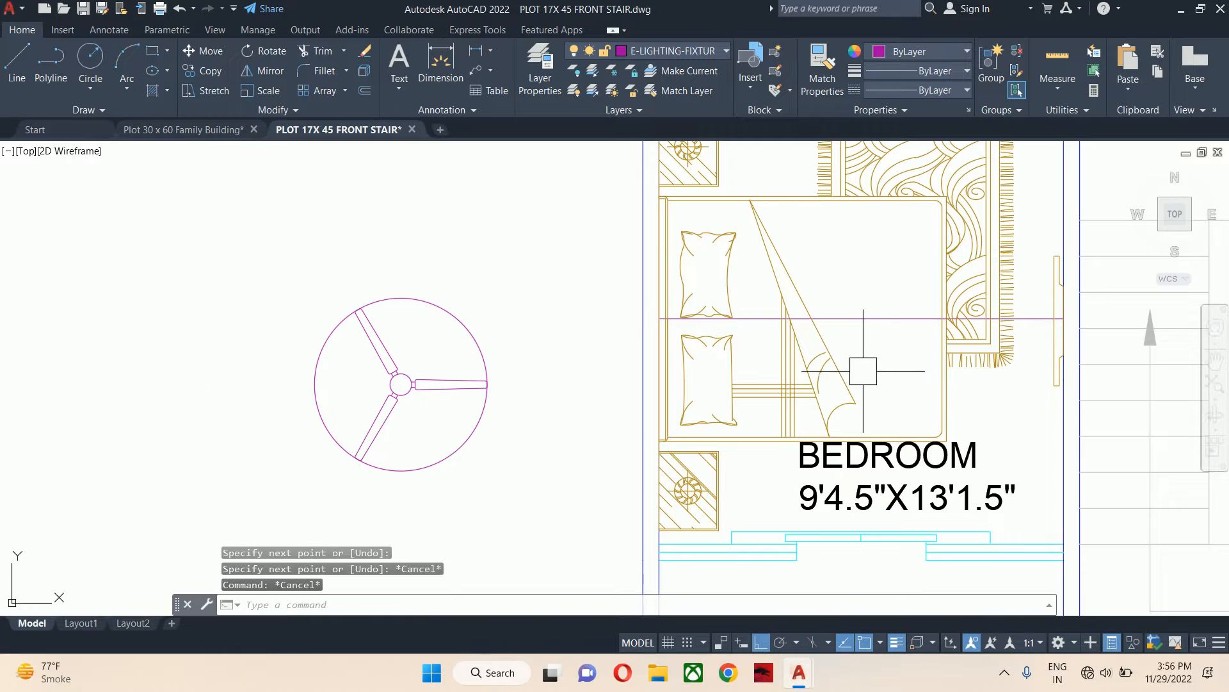
{"action": "left_click", "coordinate": [896, 322]}
{"action": "key", "text": "Delete"}
- Move the ceiling fan block by its hub centre to the point midway between the first floor bedroom's two side walls
{"action": "type", "text": "m"}
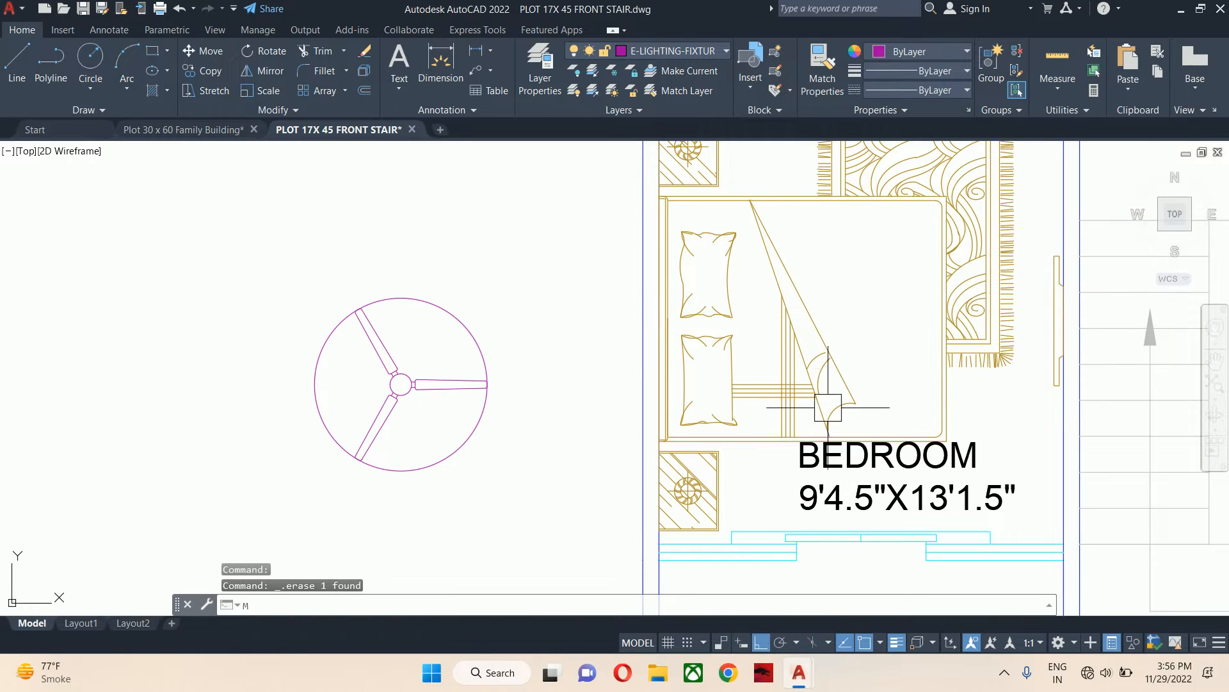
{"action": "key", "text": "Return"}
{"action": "left_click", "coordinate": [566, 420]}
{"action": "left_click", "coordinate": [444, 296]}
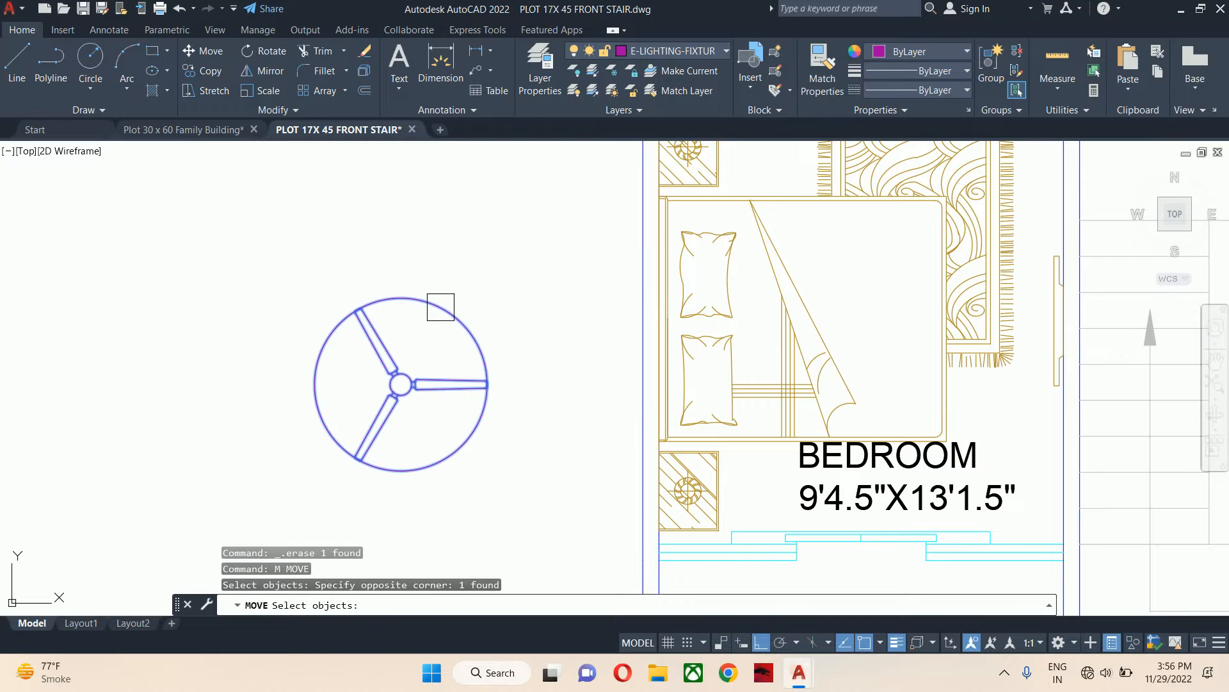
{"action": "key", "text": "Return"}
{"action": "scroll", "coordinate": [400, 368], "scroll_direction": "up", "scroll_amount": 8}
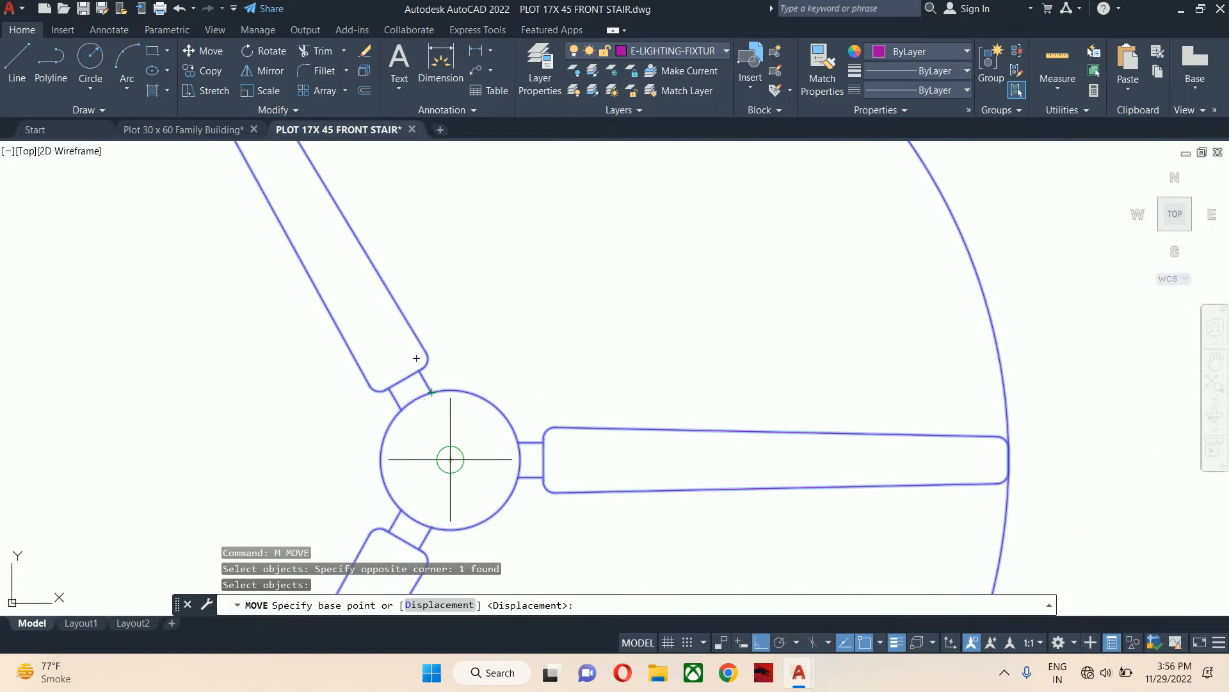
{"action": "scroll", "coordinate": [690, 372], "scroll_direction": "down", "scroll_amount": 3}
{"action": "scroll", "coordinate": [916, 336], "scroll_direction": "down", "scroll_amount": 2}
{"action": "middle_click_drag", "start_coordinate": [895, 346], "coordinate": [302, 374]}
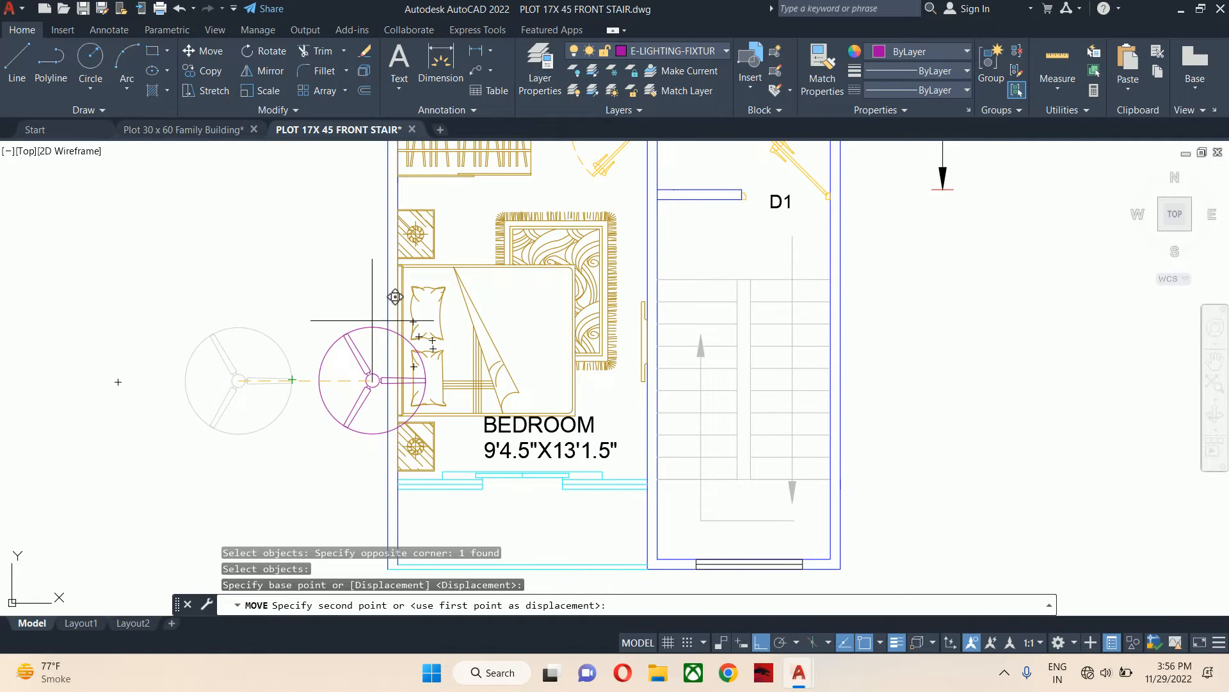
{"action": "type", "text": "MTP"}
{"action": "key", "text": "Return"}
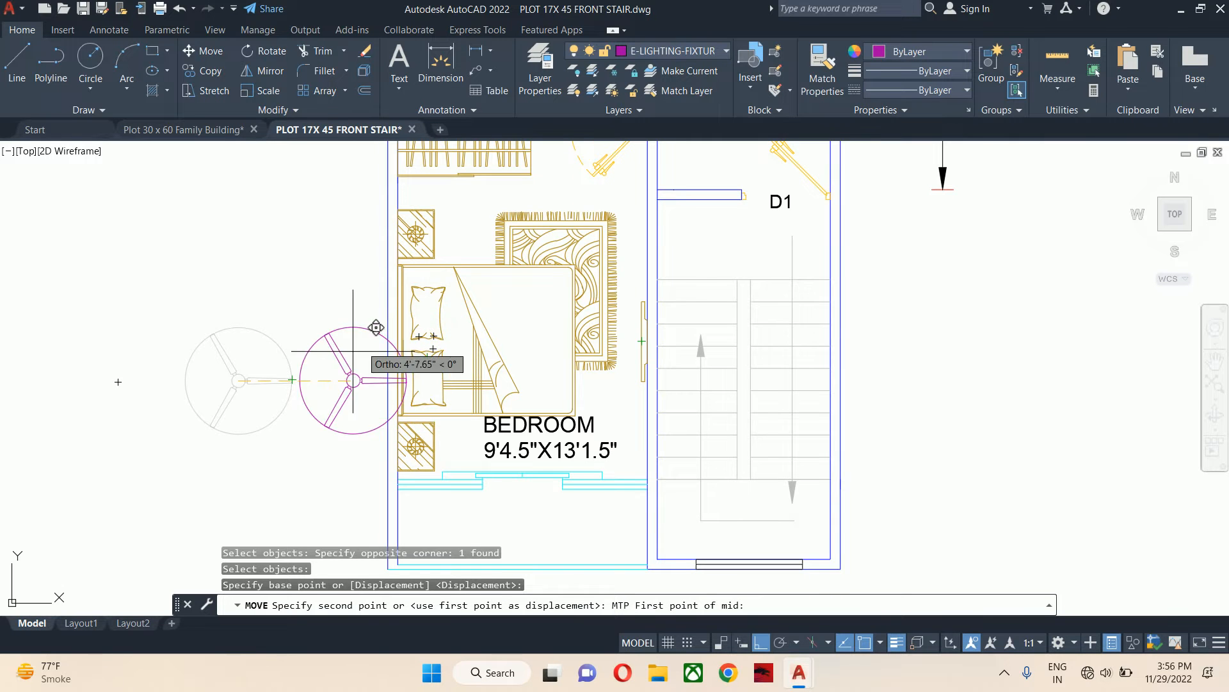
{"action": "scroll", "coordinate": [428, 341], "scroll_direction": "up", "scroll_amount": 6}
{"action": "left_click", "coordinate": [503, 319]}
{"action": "scroll", "coordinate": [679, 352], "scroll_direction": "down", "scroll_amount": 5}
{"action": "scroll", "coordinate": [412, 385], "scroll_direction": "up", "scroll_amount": 6}
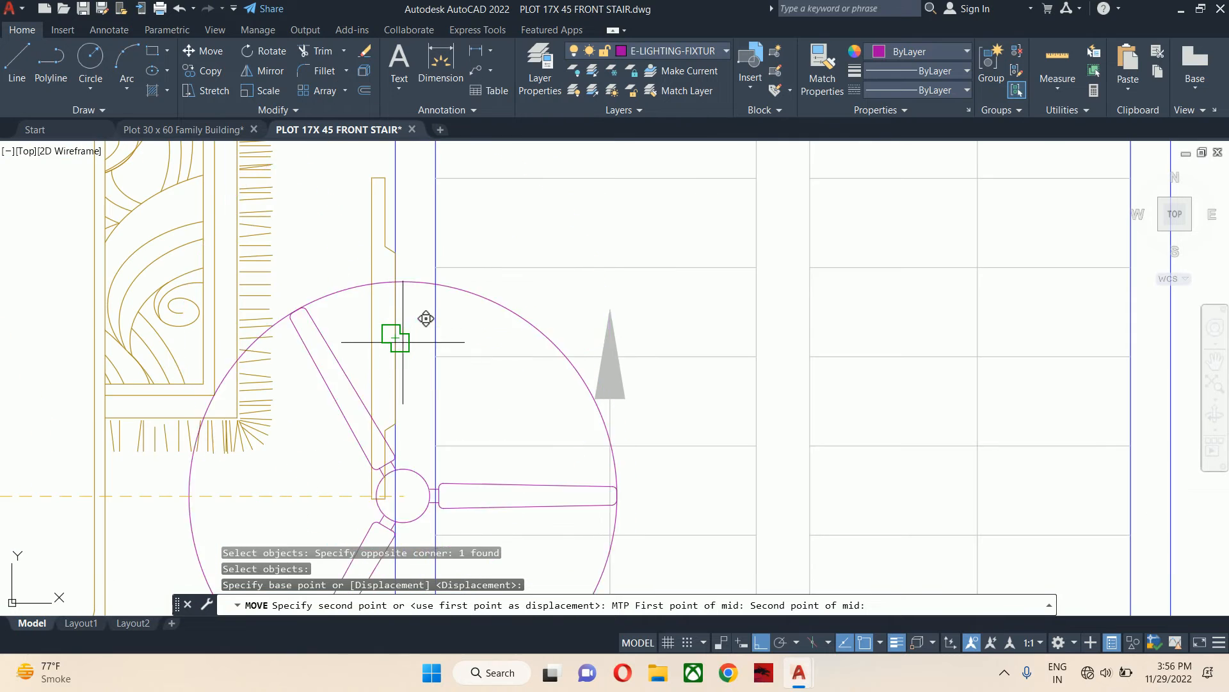
{"action": "left_click", "coordinate": [402, 342]}
{"action": "scroll", "coordinate": [385, 346], "scroll_direction": "down", "scroll_amount": 8}
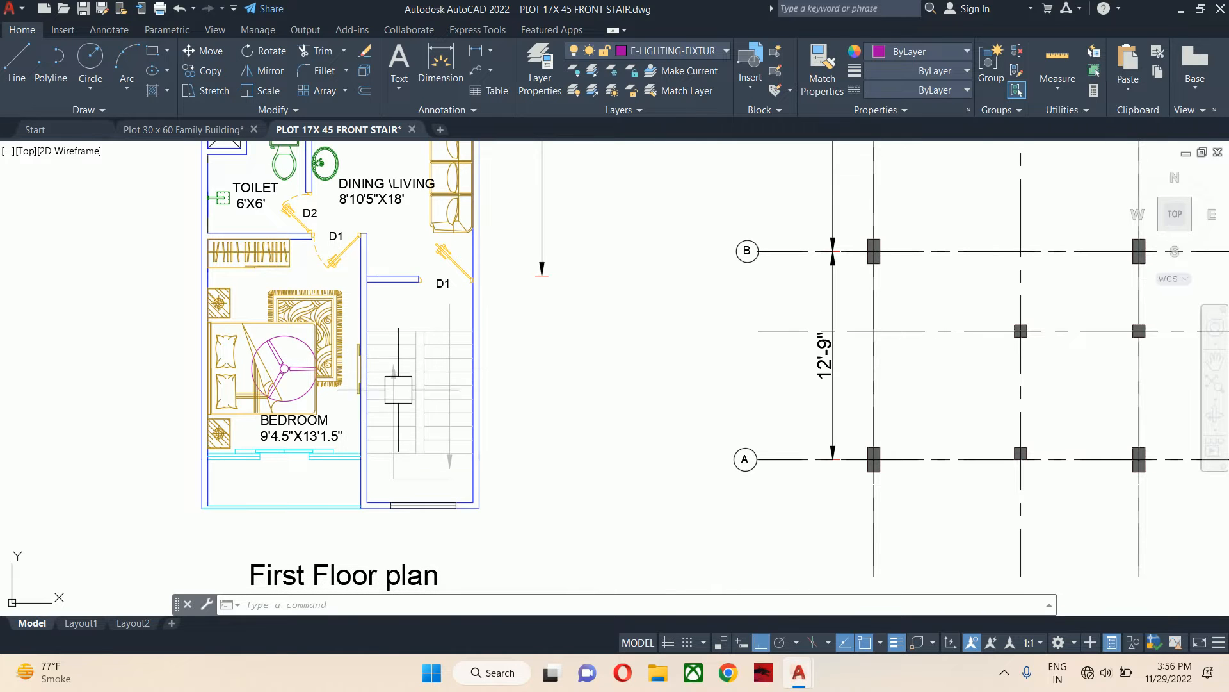
{"action": "middle_click_drag", "start_coordinate": [439, 332], "coordinate": [729, 177]}
{"action": "scroll", "coordinate": [619, 215], "scroll_direction": "up", "scroll_amount": 2}
{"action": "middle_click_drag", "start_coordinate": [572, 231], "coordinate": [650, 291]}
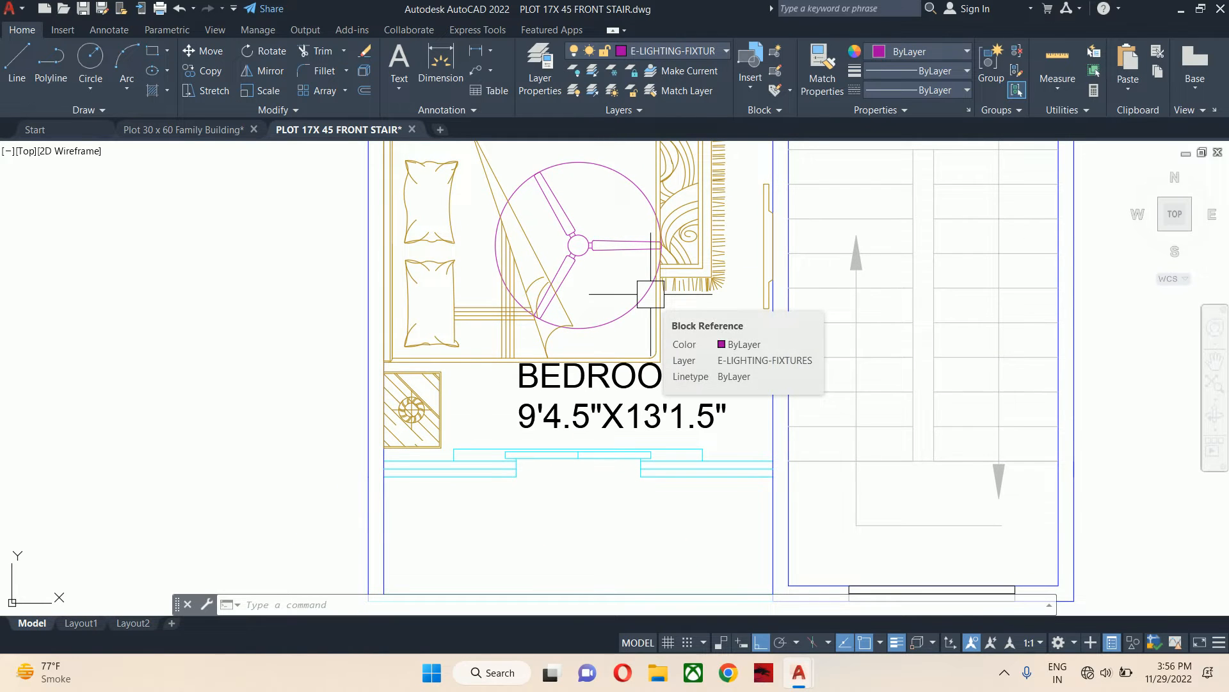
{"action": "scroll", "coordinate": [469, 376], "scroll_direction": "down", "scroll_amount": 4}
{"action": "mouse_move", "coordinate": [552, 217]}
{"action": "middle_mouse_down"}
{"action": "mouse_move", "coordinate": [649, 371]}
{"action": "mouse_move", "coordinate": [661, 368]}
{"action": "middle_mouse_up"}
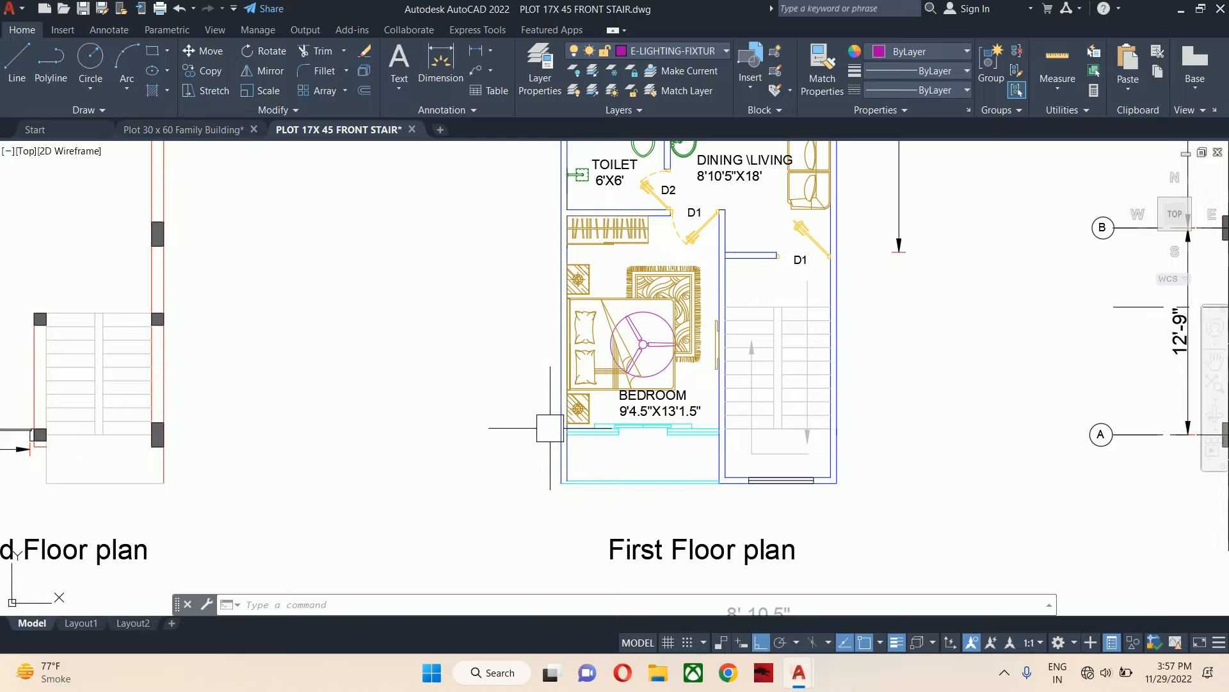
- Draw a rectangle 36 inches long and 1.5 inches wide in the empty space outside the first floor bedroom
{"action": "type", "text": "rec"}
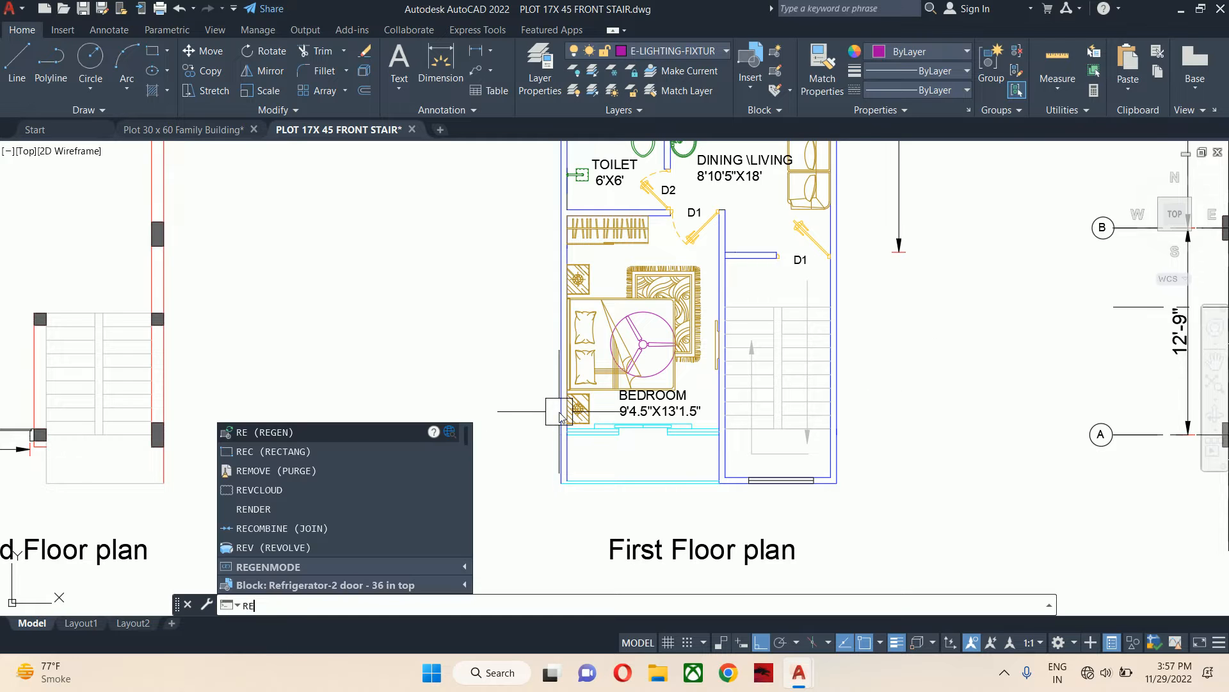
{"action": "key", "text": "Return"}
{"action": "scroll", "coordinate": [467, 391], "scroll_direction": "up", "scroll_amount": 2}
{"action": "left_click", "coordinate": [329, 366]}
{"action": "type", "text": "D"}
{"action": "key", "text": "Return"}
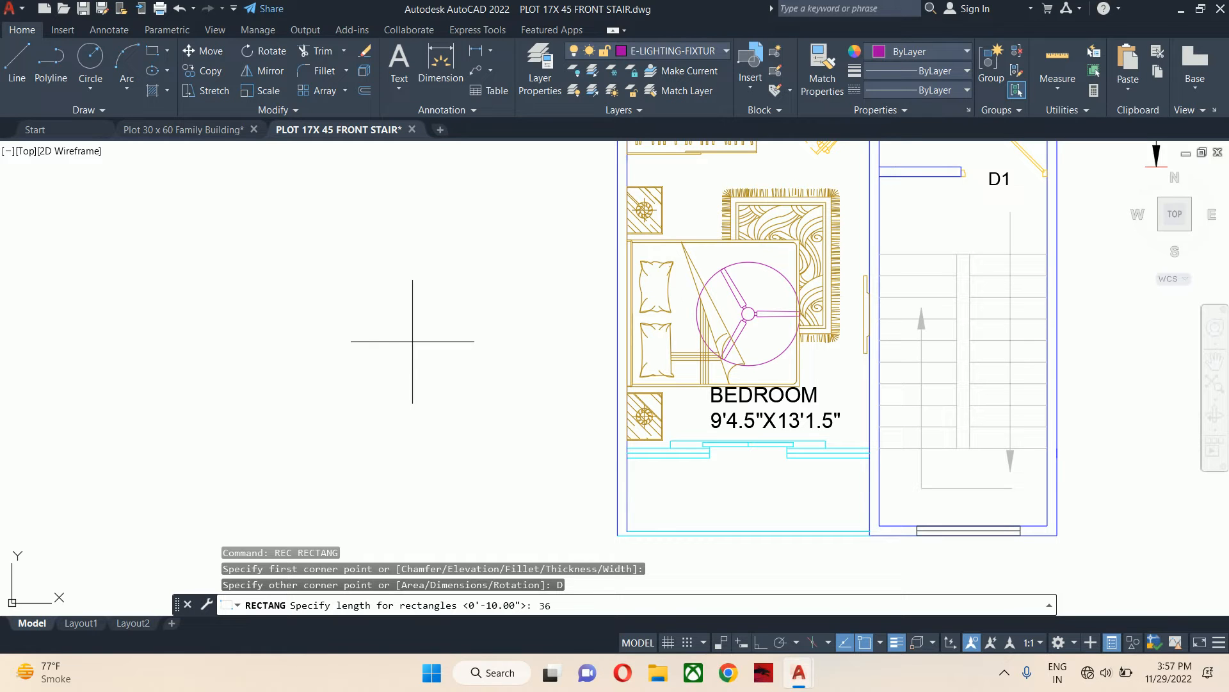
{"action": "type", "text": "36"}
{"action": "key", "text": "Return"}
{"action": "type", "text": "1.5"}
{"action": "key", "text": "Return"}
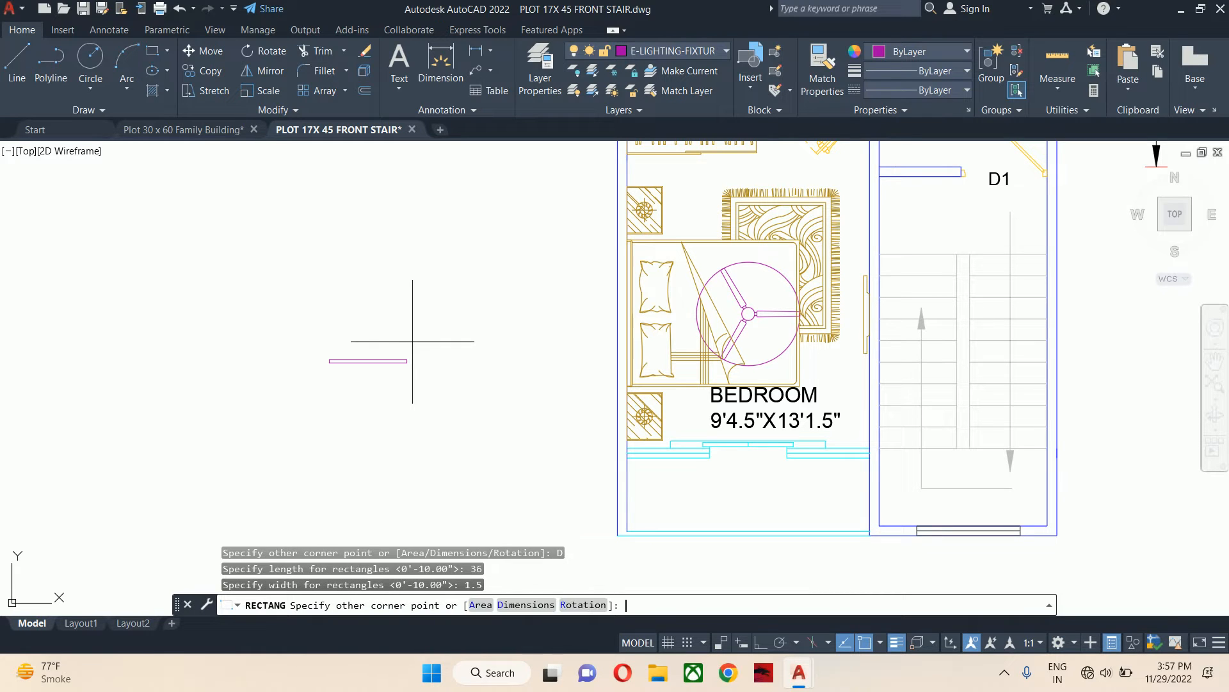
{"action": "left_click", "coordinate": [413, 341]}
{"action": "key", "text": "Escape"}
{"action": "key", "text": "Escape"}
- Fill the thin rectangle with a solid hatch in colour 255,255,219
{"action": "scroll", "coordinate": [364, 376], "scroll_direction": "up", "scroll_amount": 6}
{"action": "type", "text": "h"}
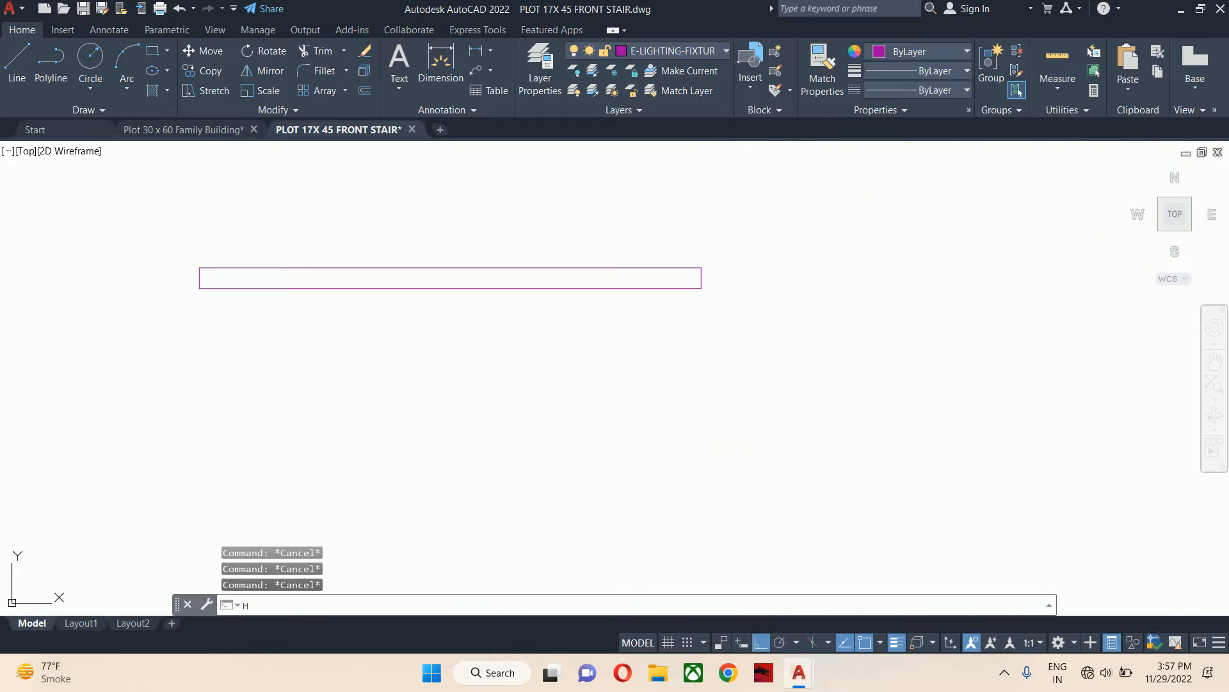
{"action": "key", "text": "Return"}
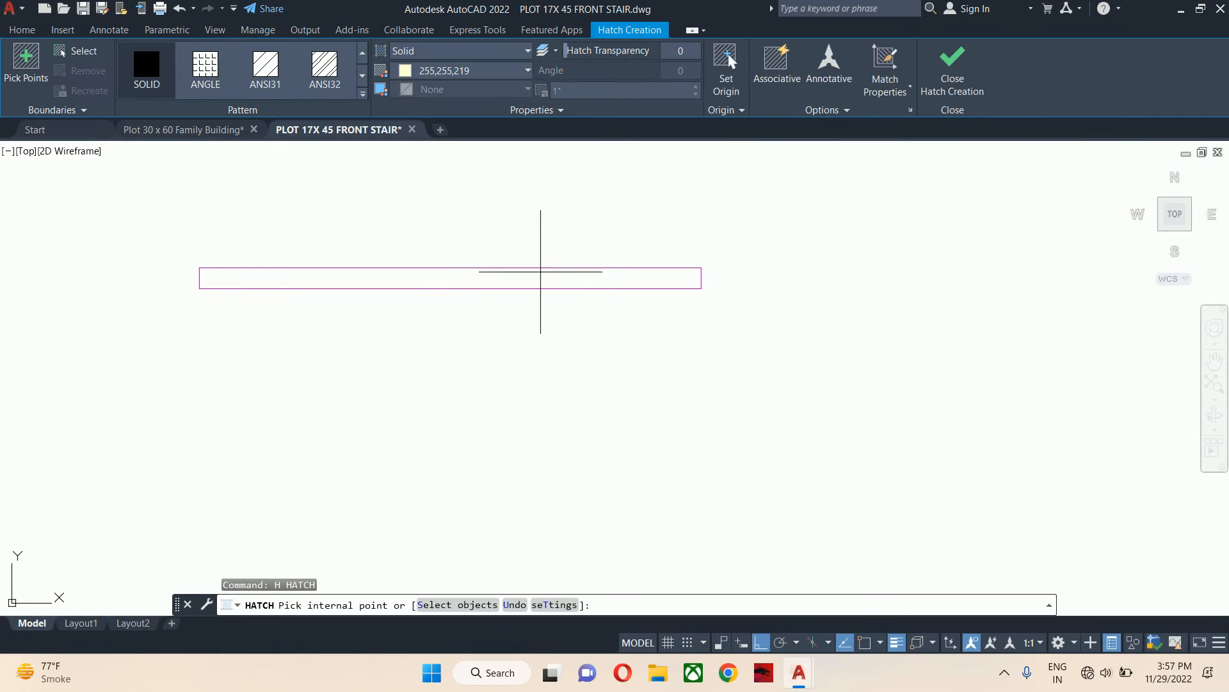
{"action": "left_click", "coordinate": [533, 277]}
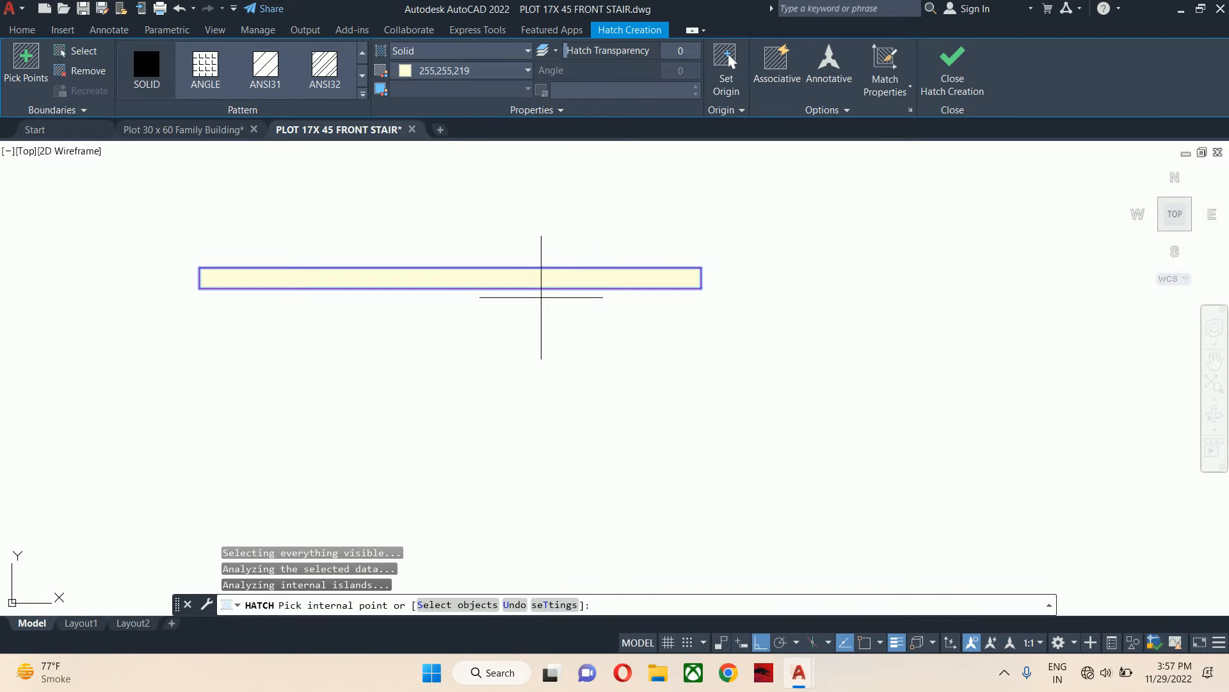
{"action": "key", "text": "Return"}
{"action": "key", "text": "Escape"}
{"action": "key", "text": "Escape"}
{"action": "key", "text": "Escape"}
{"action": "scroll", "coordinate": [557, 293], "scroll_direction": "down", "scroll_amount": 5}
{"action": "scroll", "coordinate": [567, 301], "scroll_direction": "up", "scroll_amount": 5}
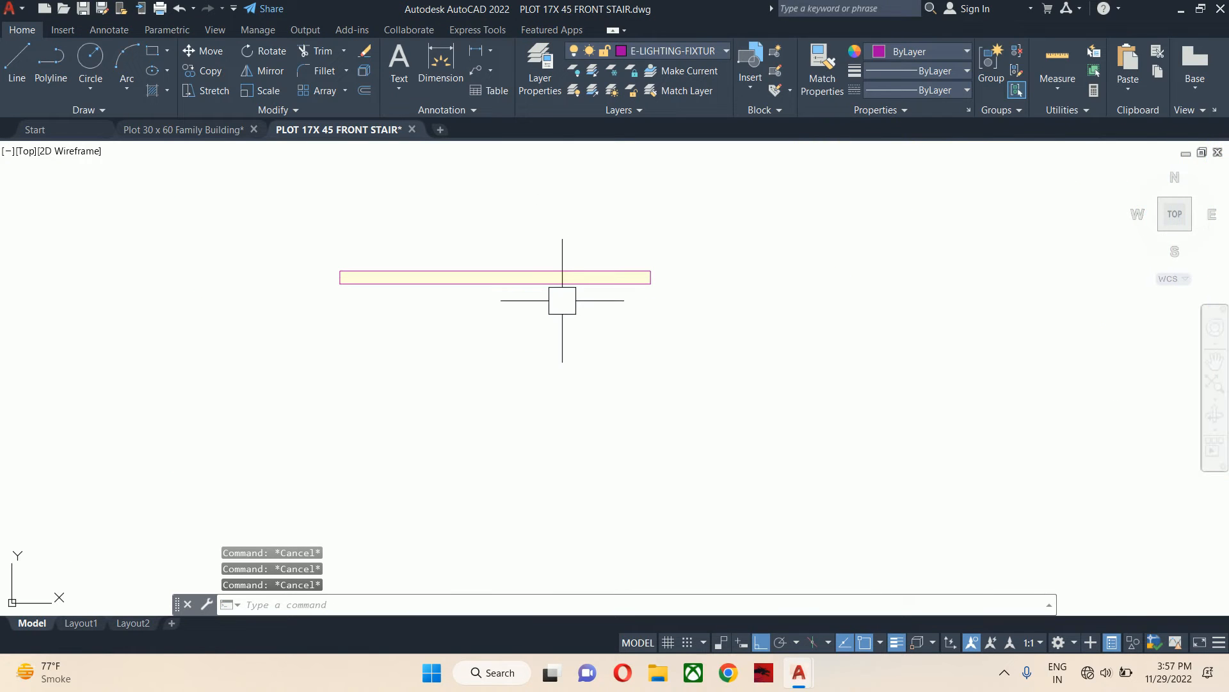
- Start a new block definition named TUBE LIGHT with the description 20 WATT
{"action": "scroll", "coordinate": [620, 272], "scroll_direction": "down", "scroll_amount": 2}
{"action": "type", "text": "B"}
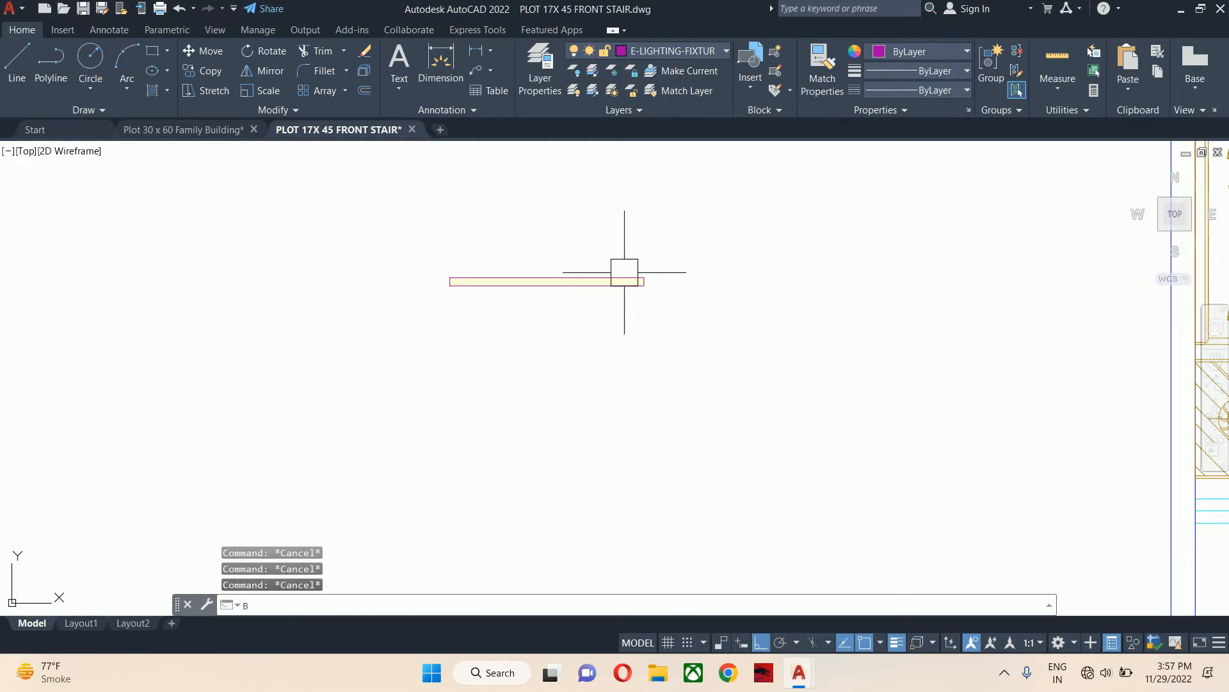
{"action": "key", "text": "Return"}
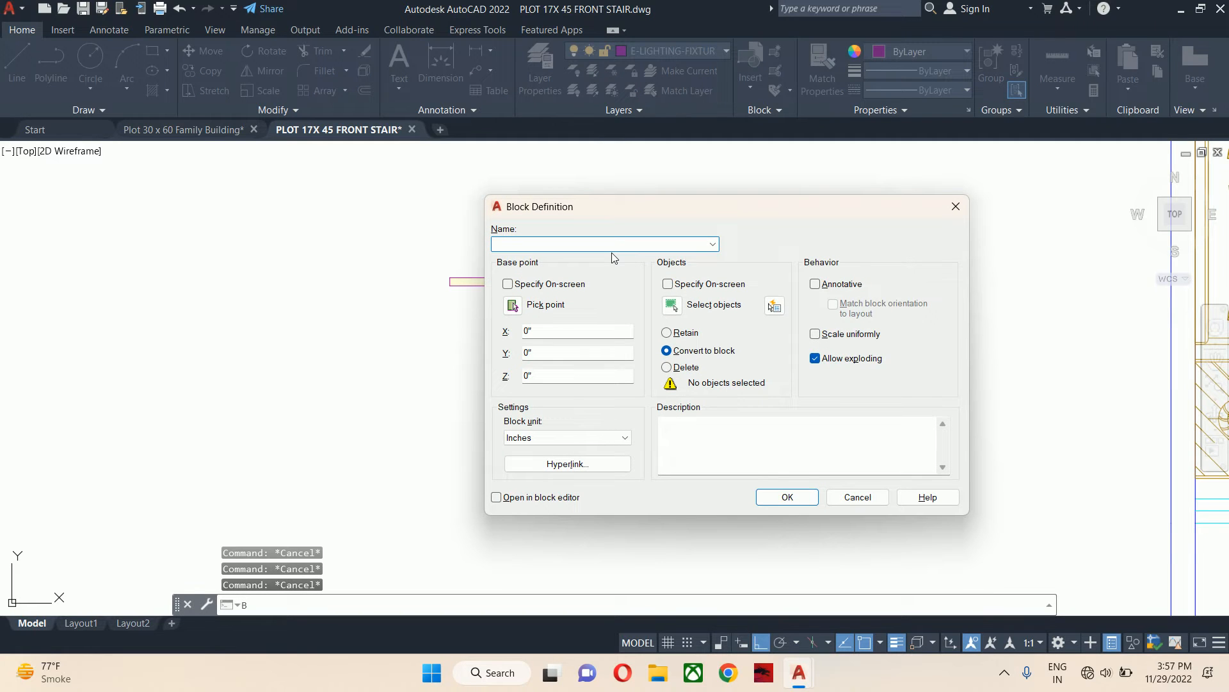
{"action": "type", "text": "TUBE ;l"}
{"action": "key", "text": "BackSpace"}
{"action": "key", "text": "BackSpace"}
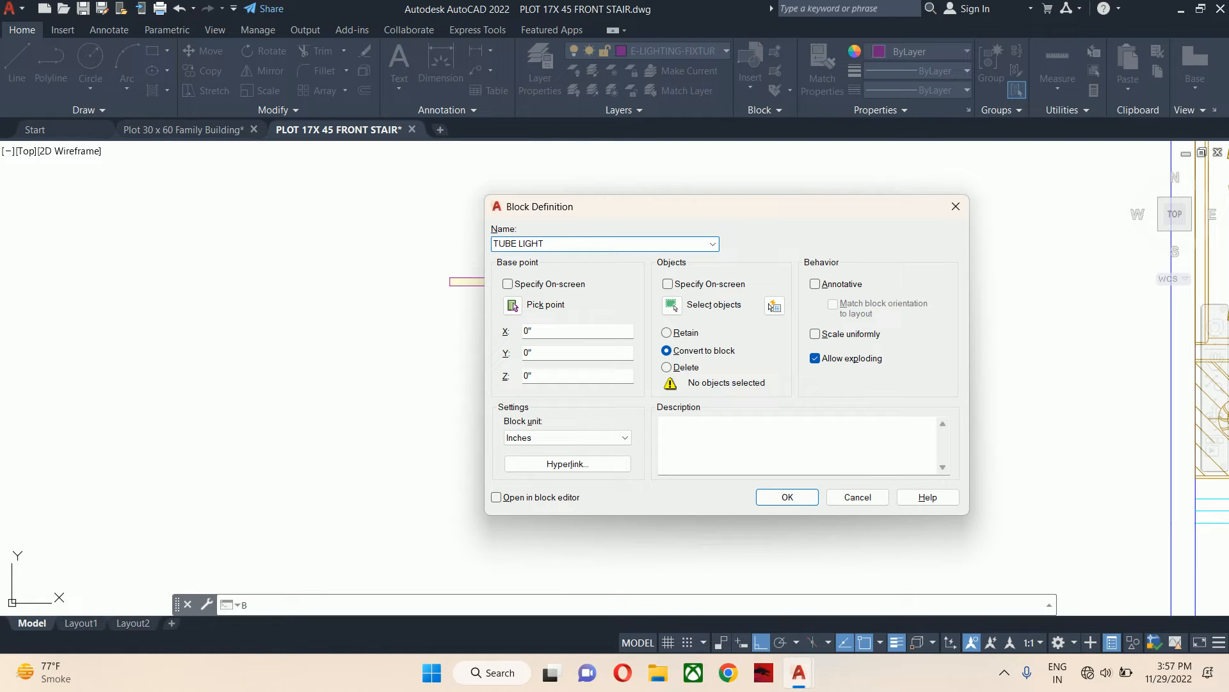
{"action": "left_click", "coordinate": [813, 447]}
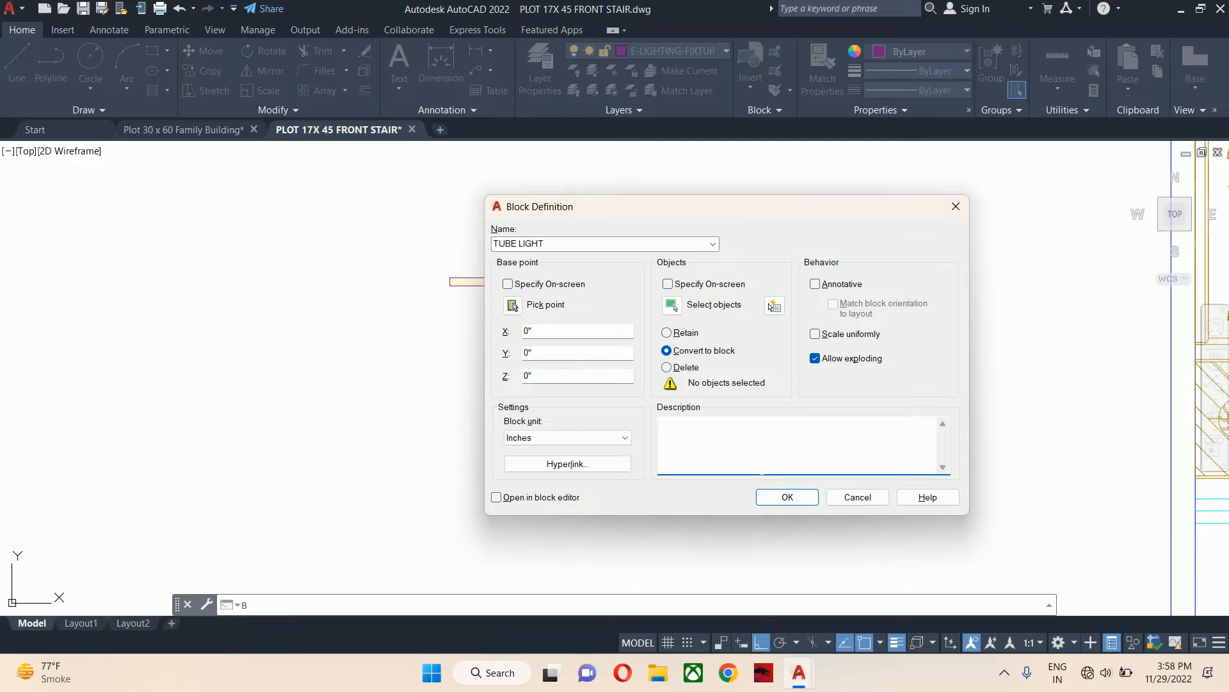
{"action": "type", "text": "20 WATT"}
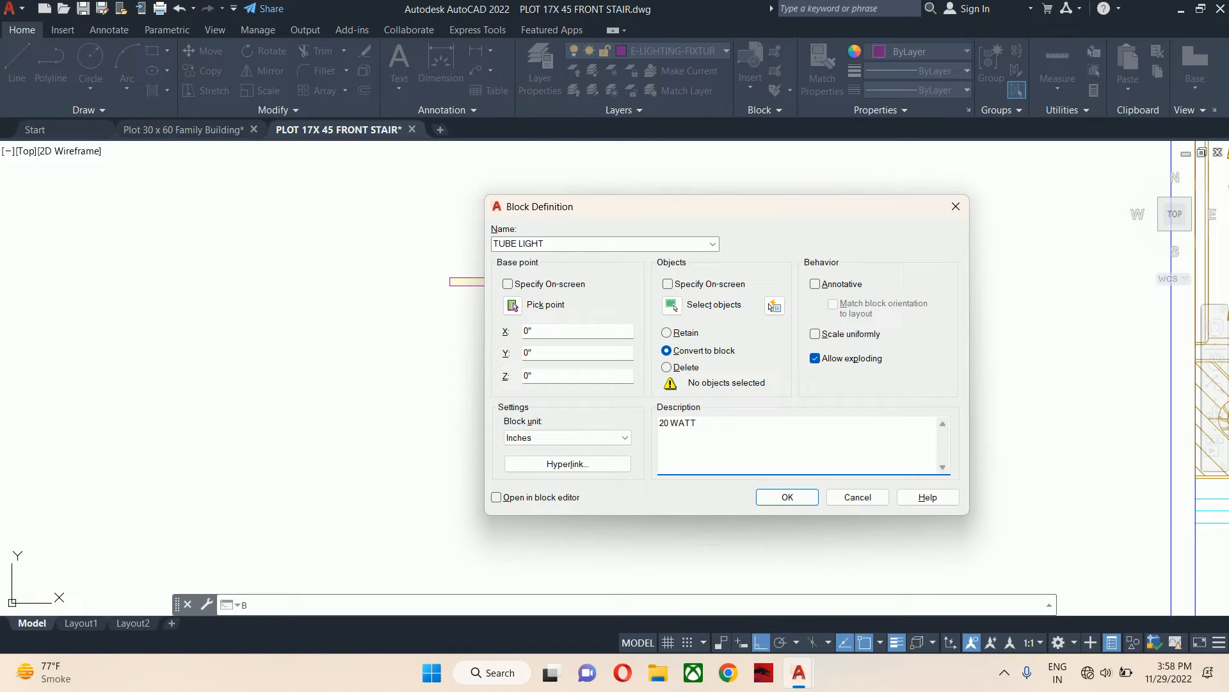
- Choose the thin rectangle and its hatch as the objects of the TUBE LIGHT block
{"action": "left_click", "coordinate": [778, 504]}
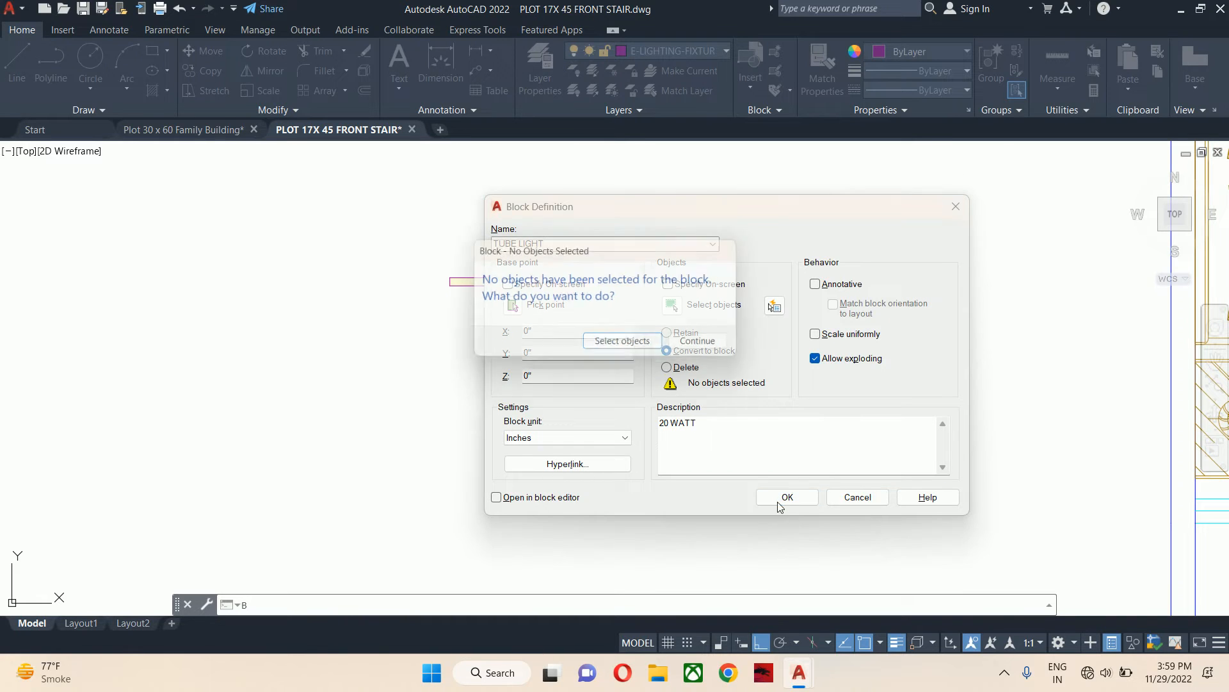
{"action": "left_click", "coordinate": [659, 346]}
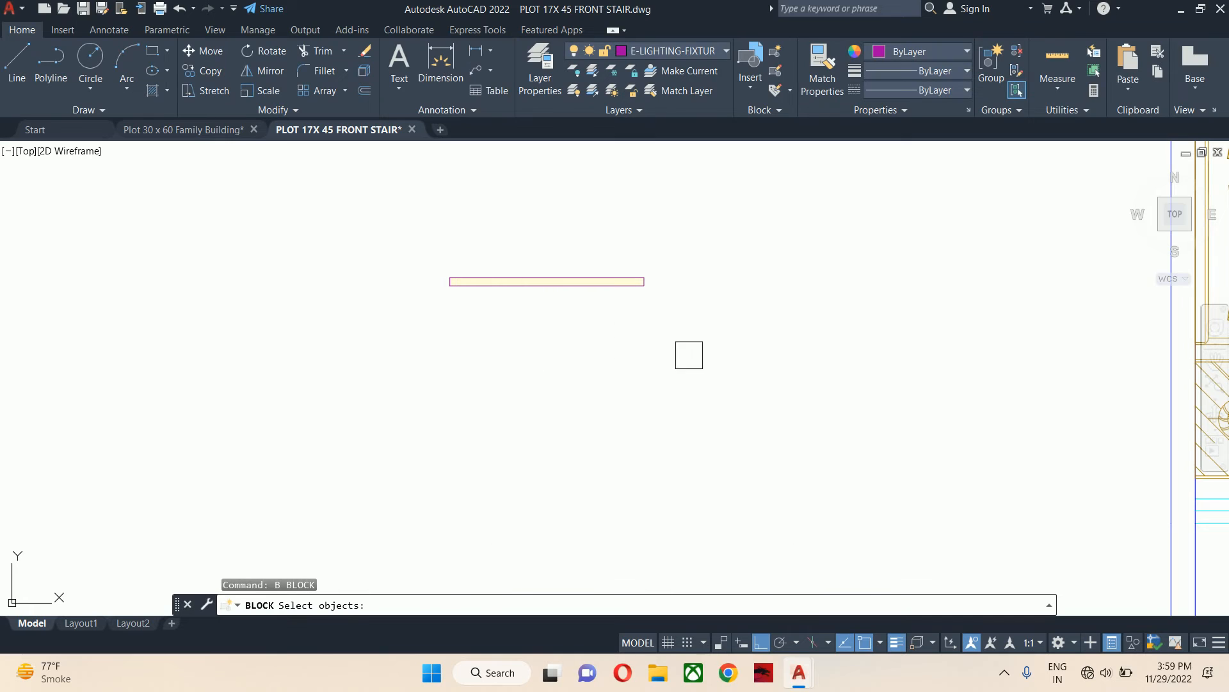
{"action": "left_click", "coordinate": [689, 351]}
{"action": "left_click", "coordinate": [519, 228]}
{"action": "key", "text": "Return"}
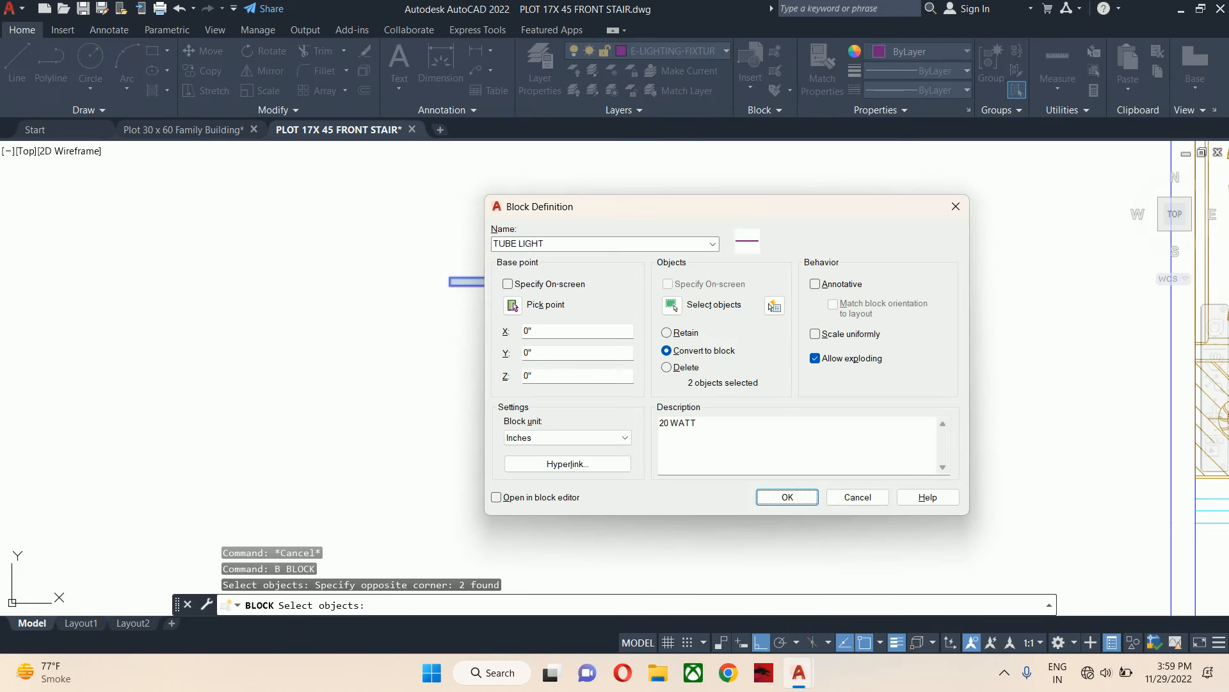
- Set the block's base point at the midpoint of the rectangle's lower long edge and create the block
{"action": "left_click", "coordinate": [512, 306]}
{"action": "scroll", "coordinate": [547, 281], "scroll_direction": "up", "scroll_amount": 5}
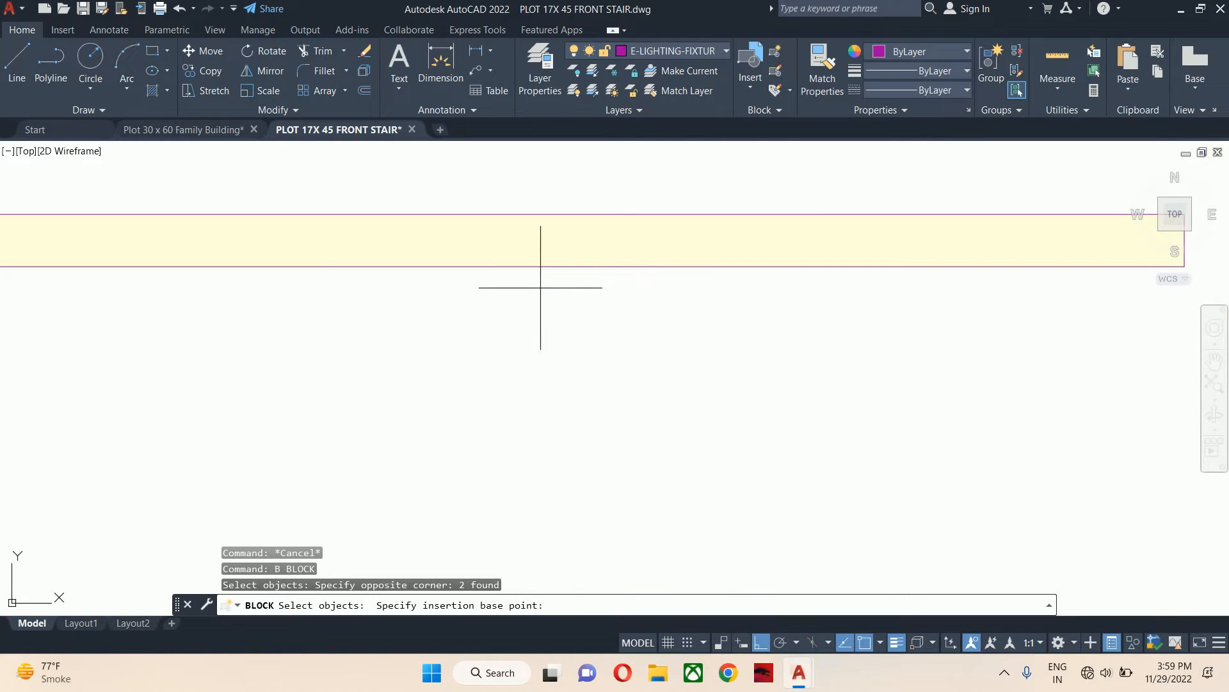
{"action": "left_click", "coordinate": [557, 265]}
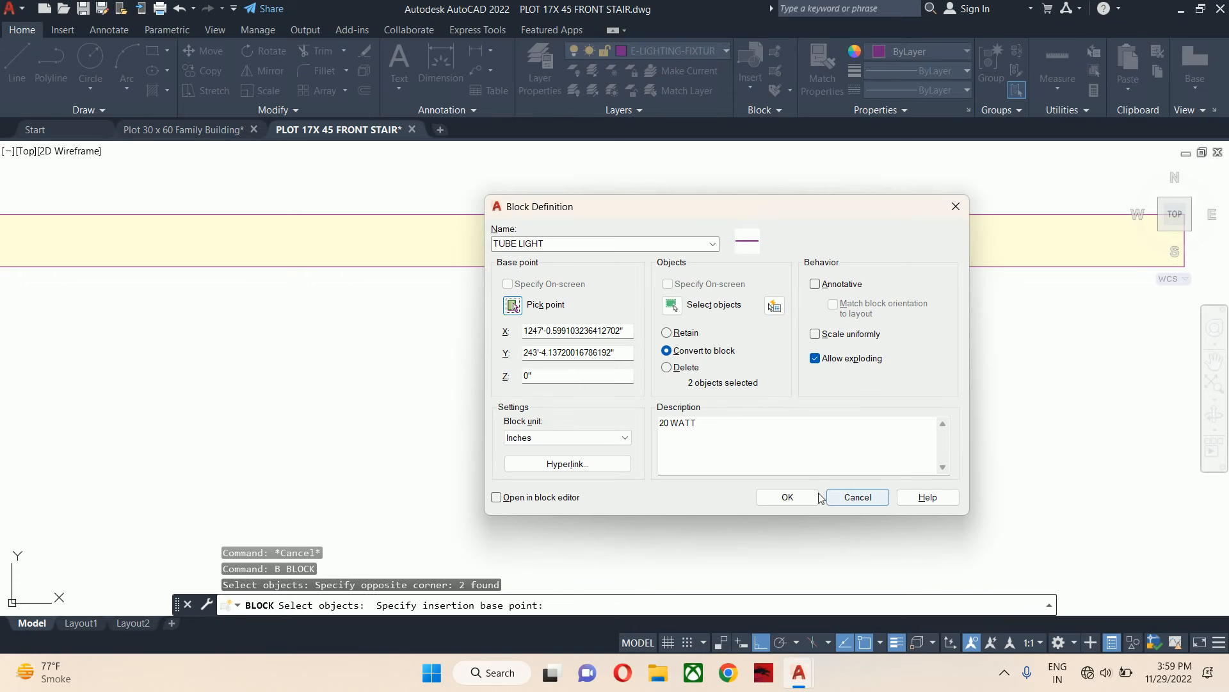
{"action": "left_click", "coordinate": [787, 497]}
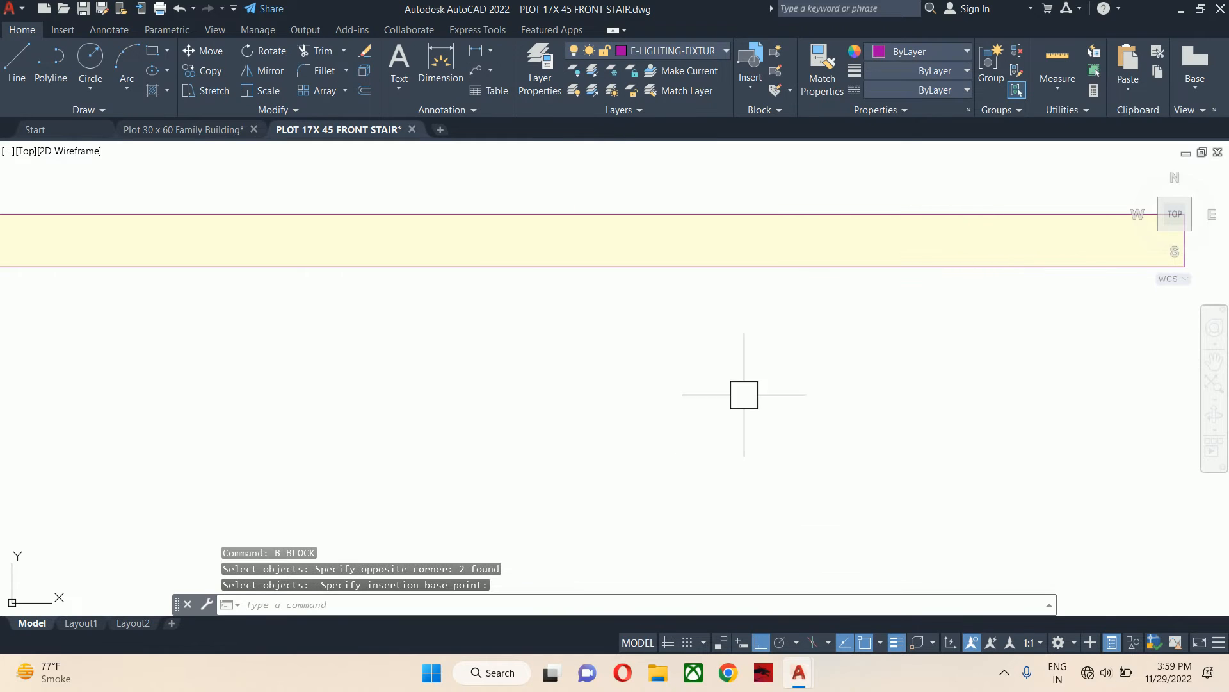
- Open the TUBE LIGHT block in the block editor
{"action": "left_click", "coordinate": [707, 329]}
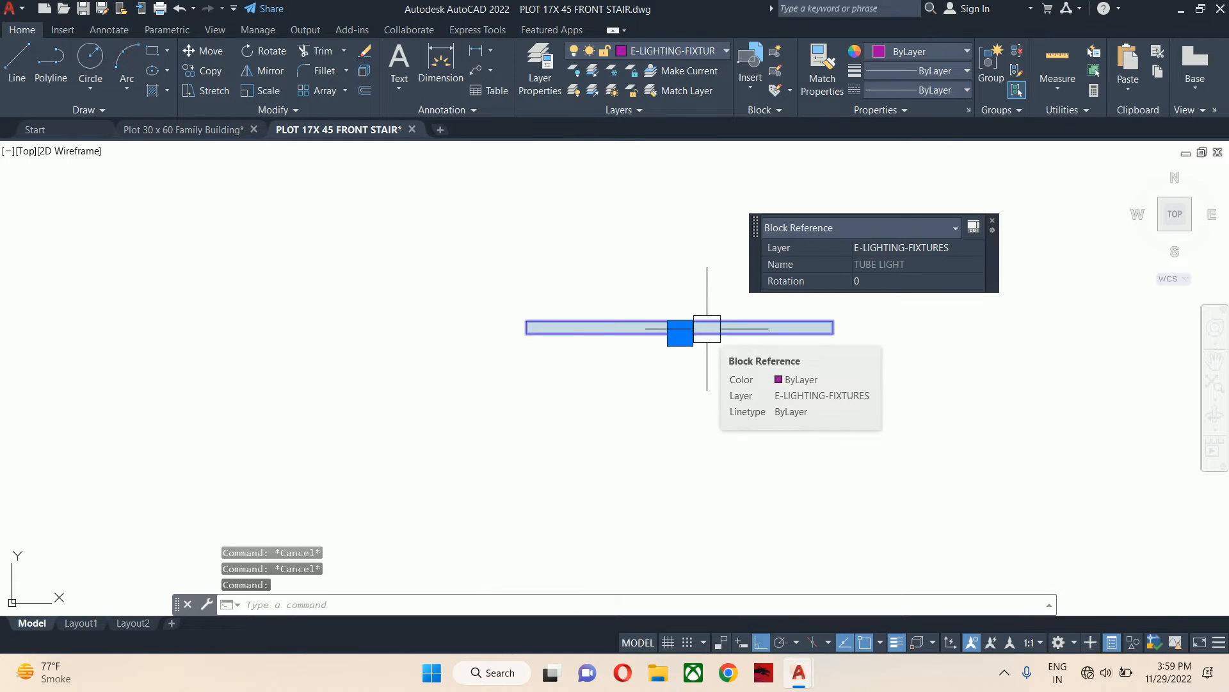
{"action": "type", "text": "BE"}
{"action": "key", "text": "Return"}
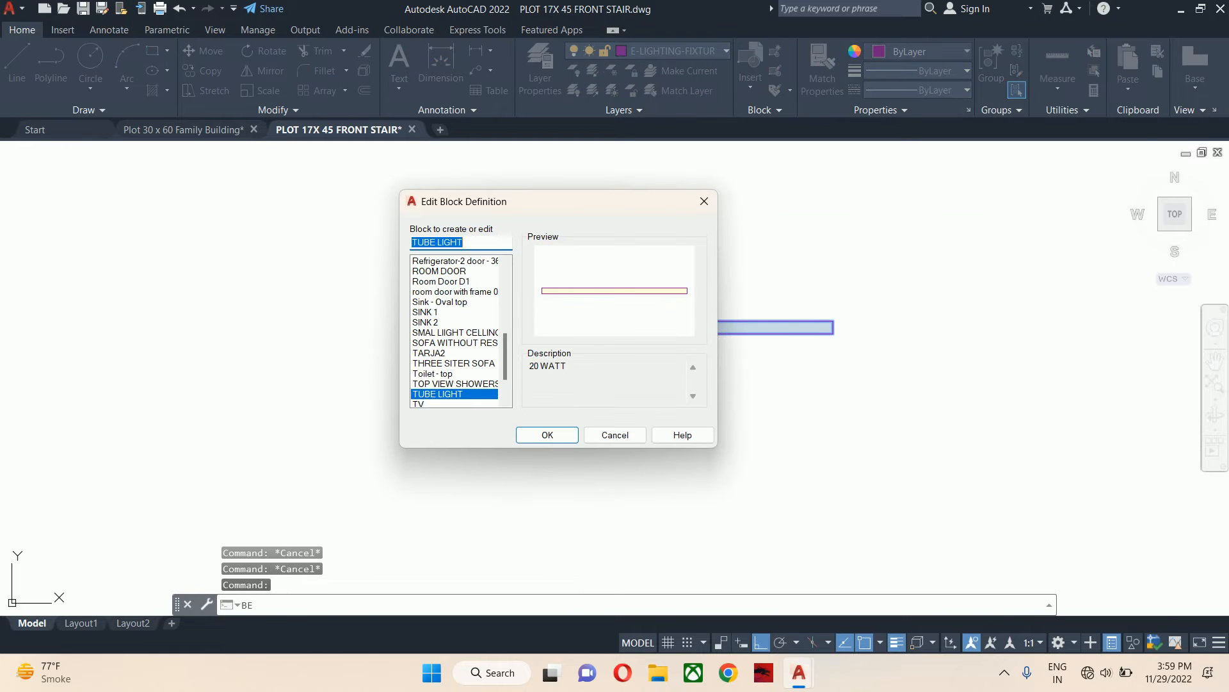
{"action": "left_click", "coordinate": [525, 437]}
- Add the multiline text TUBE LIGHT above the tube in the block
{"action": "type", "text": "T"}
{"action": "key", "text": "Return"}
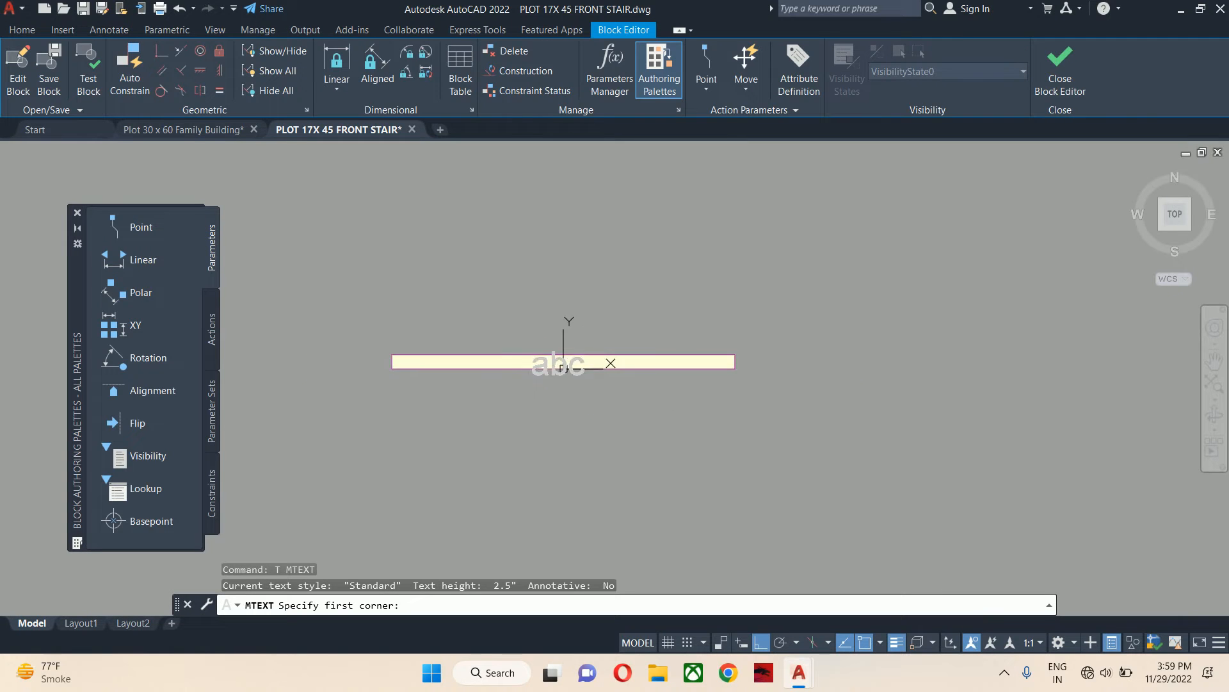
{"action": "left_click", "coordinate": [507, 364]}
{"action": "left_click", "coordinate": [711, 387]}
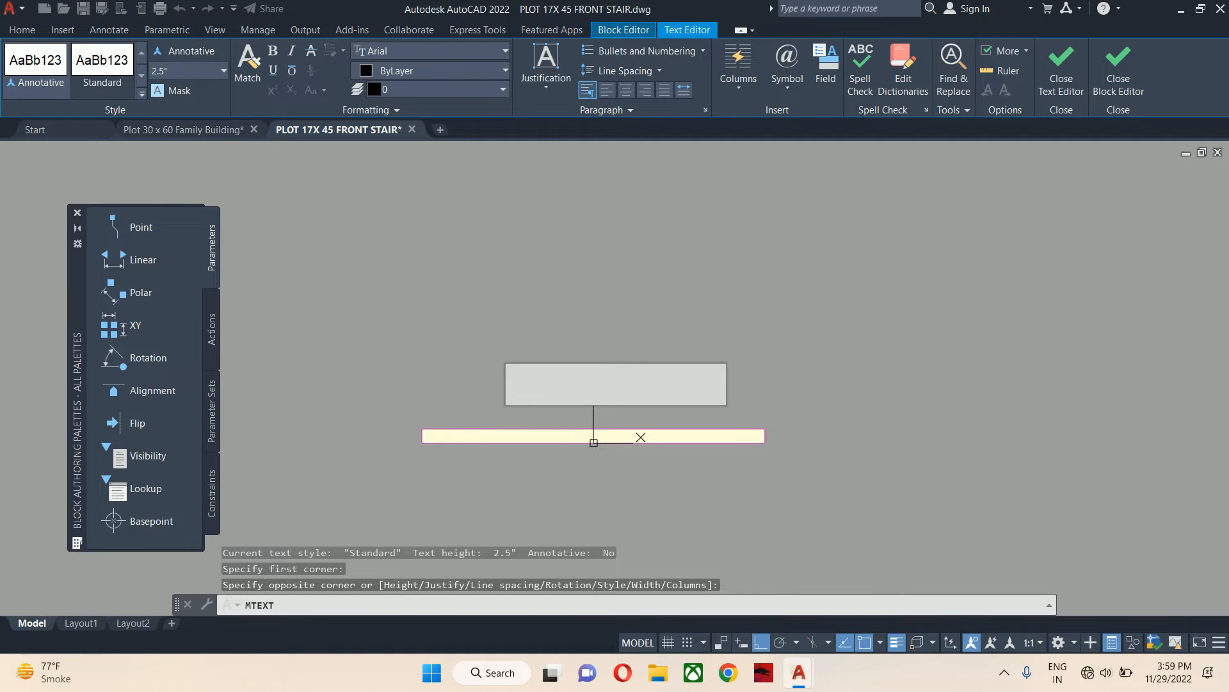
{"action": "type", "text": "TUBE LIGHT"}
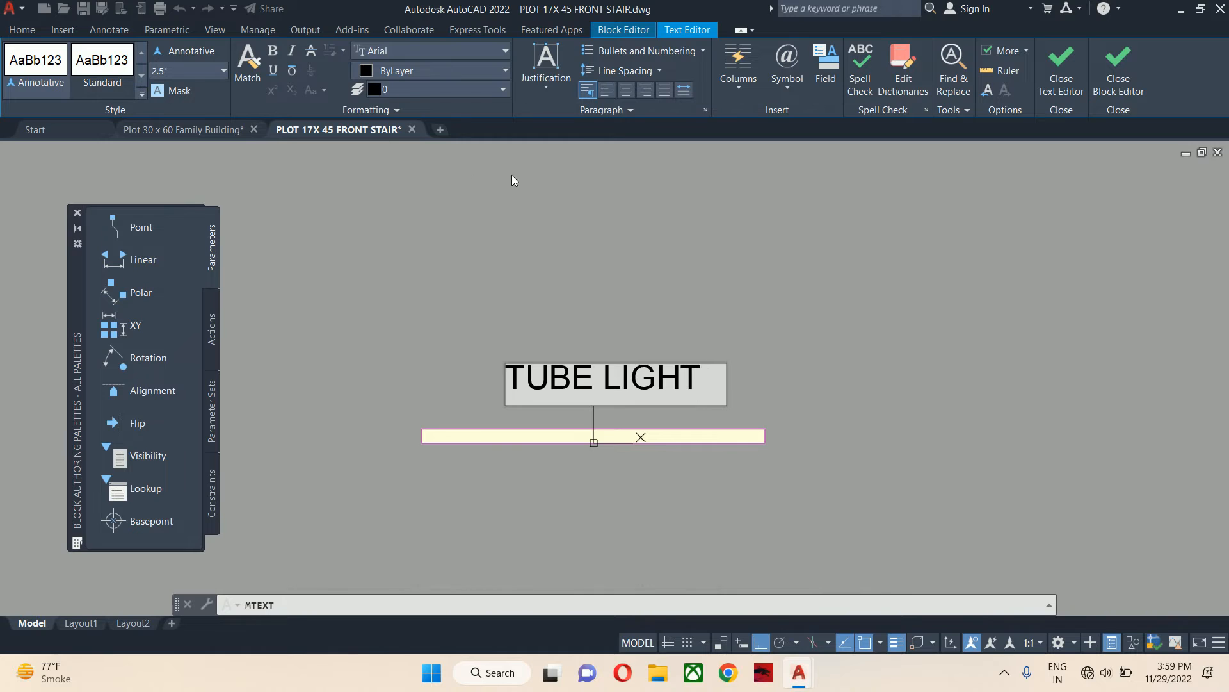
{"action": "left_click", "coordinate": [512, 181]}
{"action": "key", "text": "Escape"}
- Set the height of the TUBE LIGHT text to 1"
{"action": "left_click", "coordinate": [570, 333]}
{"action": "left_click", "coordinate": [521, 385]}
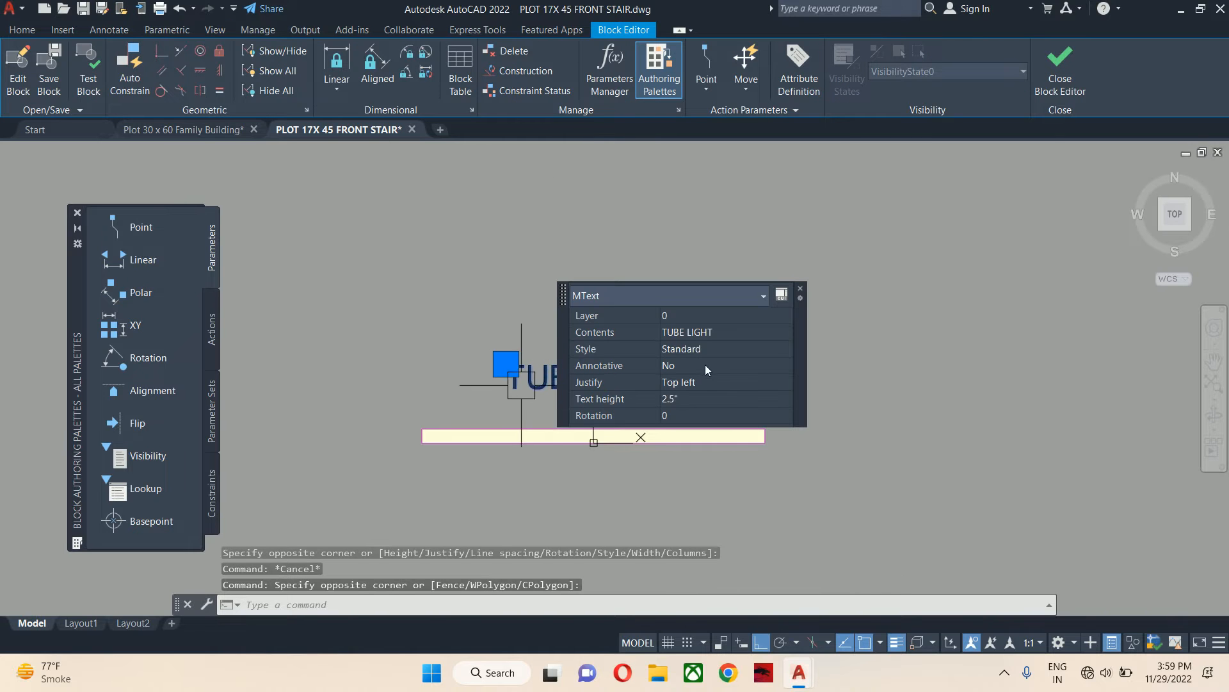
{"action": "left_click", "coordinate": [679, 400]}
{"action": "type", "text": "1"}
{"action": "key", "text": "Return"}
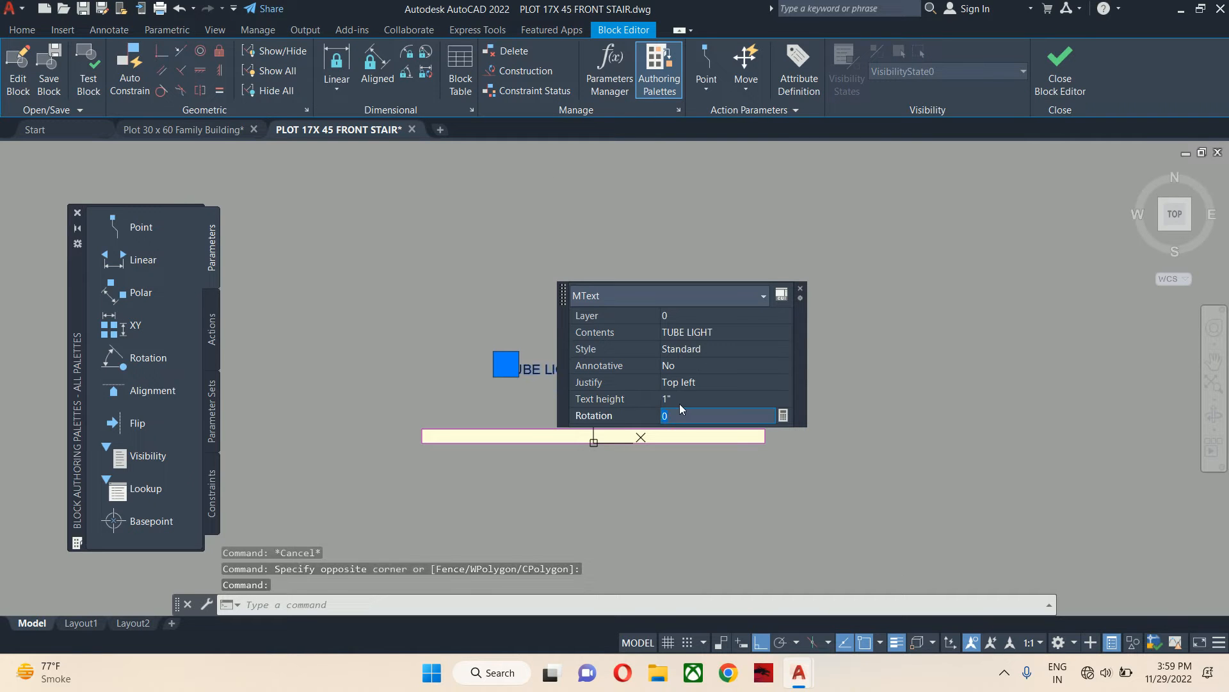
{"action": "key", "text": "Escape"}
- Move the TUBE LIGHT text straight down to sit just above the tube
{"action": "type", "text": "m"}
{"action": "key", "text": "Return"}
{"action": "left_click", "coordinate": [580, 375]}
{"action": "key", "text": "Return"}
{"action": "left_click", "coordinate": [659, 357]}
{"action": "left_click", "coordinate": [611, 403]}
- Move the TUBE LIGHT text horizontally to the right so it sits near the middle of the tube
{"action": "key", "text": "Return"}
{"action": "left_click", "coordinate": [563, 411]}
{"action": "key", "text": "Return"}
{"action": "left_click", "coordinate": [577, 410]}
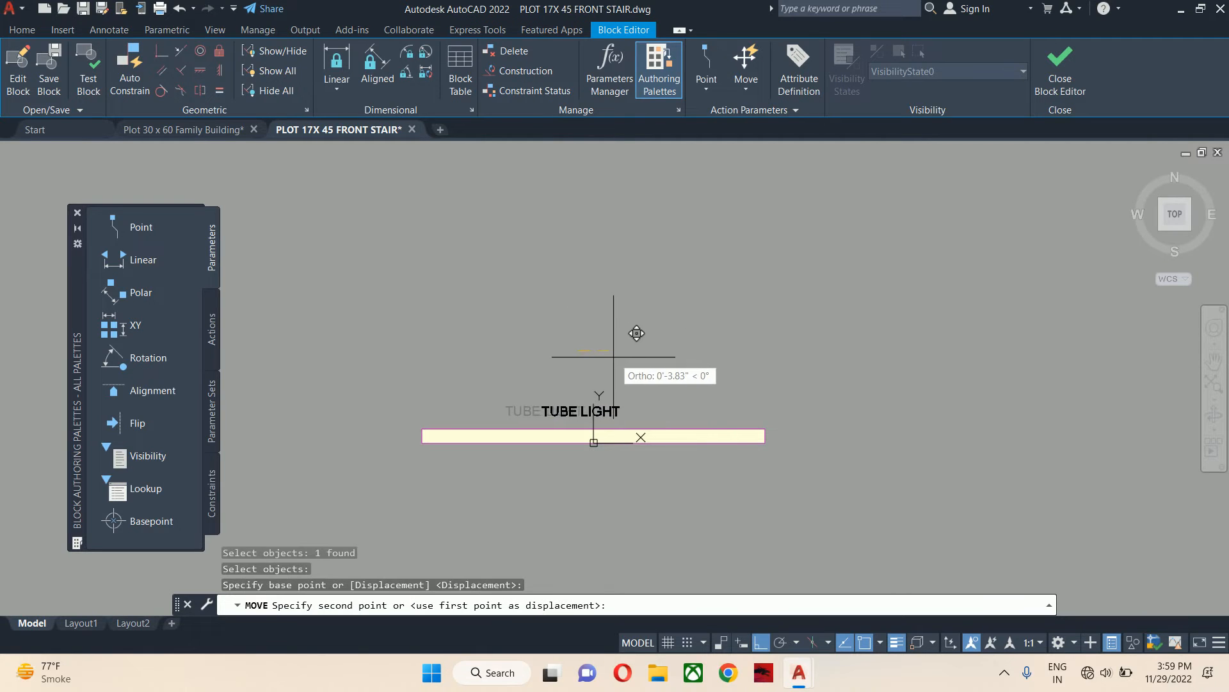
{"action": "key", "text": "Escape"}
{"action": "left_click", "coordinate": [615, 413]}
{"action": "scroll", "coordinate": [615, 414], "scroll_direction": "up", "scroll_amount": 6}
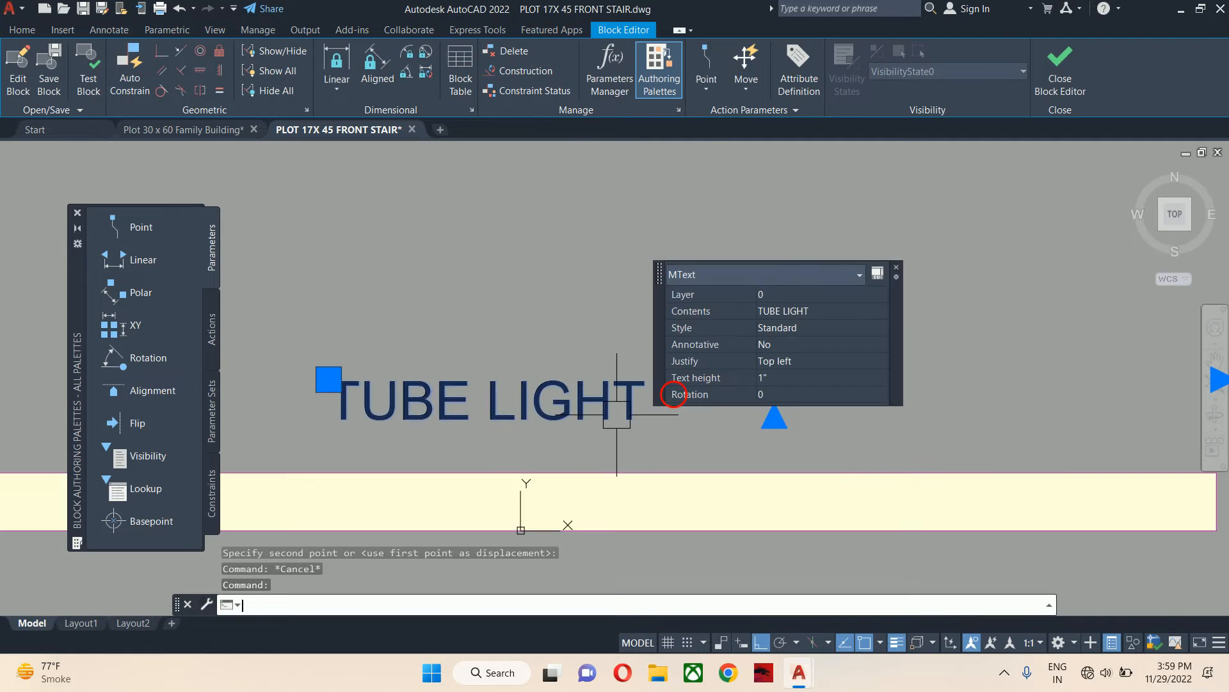
- Close the block editor, keeping the changes to the TUBE LIGHT block
{"action": "key", "text": "Return"}
{"action": "key", "text": "Escape"}
{"action": "key", "text": "Escape"}
{"action": "key", "text": "Escape"}
{"action": "key", "text": "Escape"}
{"action": "scroll", "coordinate": [740, 345], "scroll_direction": "down", "scroll_amount": 4}
{"action": "left_click", "coordinate": [1059, 67]}
{"action": "left_click", "coordinate": [694, 285]}
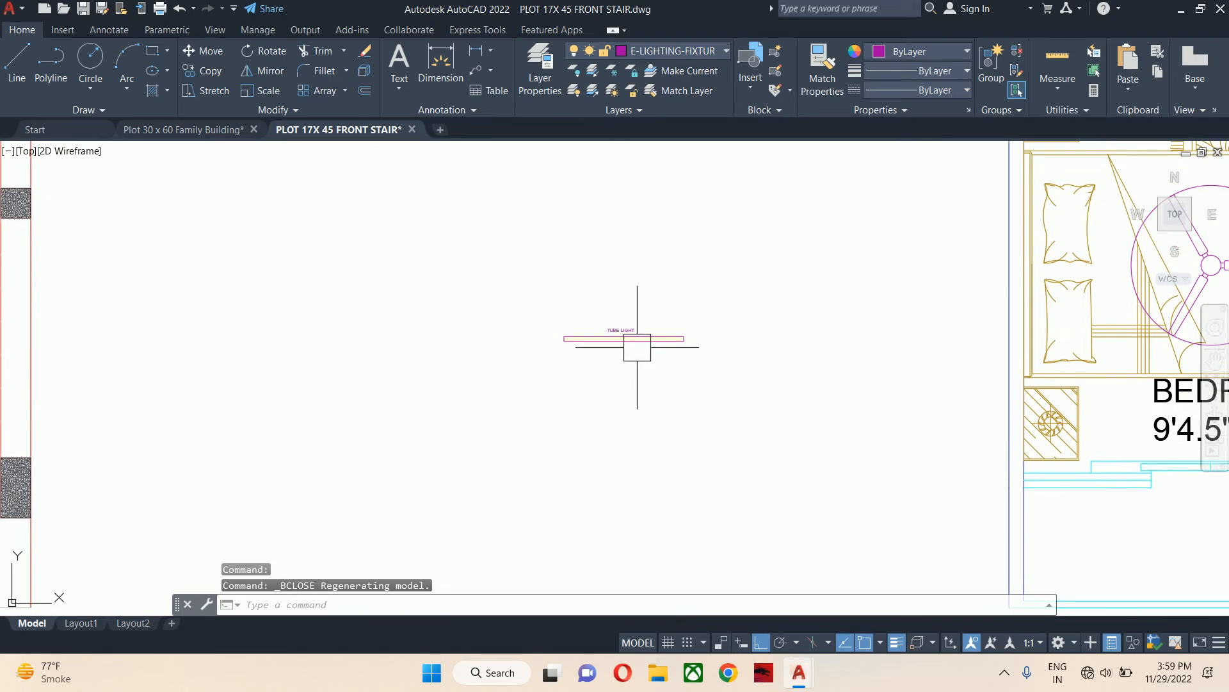
- Move the TUBE LIGHT block by its lower edge's midpoint to the point midway (MTP) between the upper wall corners of the opening below the BEDROOM label
{"action": "type", "text": "m"}
{"action": "key", "text": "Return"}
{"action": "left_click", "coordinate": [660, 339]}
{"action": "scroll", "coordinate": [662, 333], "scroll_direction": "up", "scroll_amount": 6}
{"action": "key", "text": "Return"}
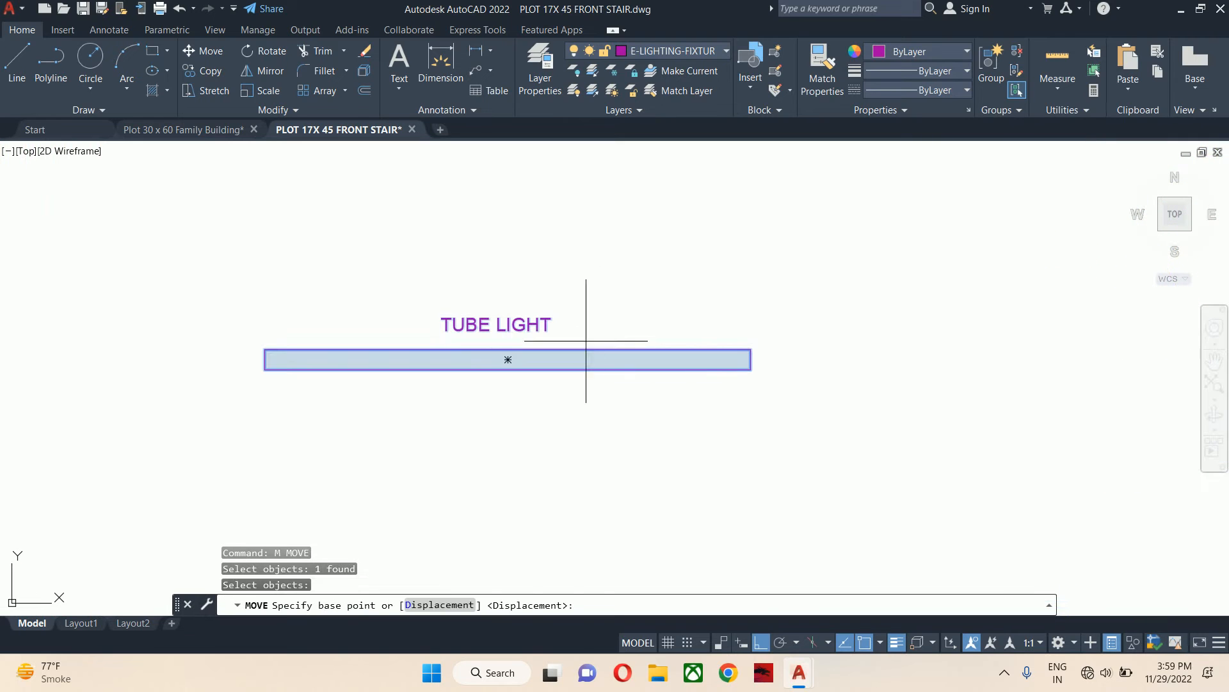
{"action": "scroll", "coordinate": [508, 359], "scroll_direction": "up", "scroll_amount": 3}
{"action": "left_click", "coordinate": [525, 352]}
{"action": "scroll", "coordinate": [682, 472], "scroll_direction": "down", "scroll_amount": 6}
{"action": "scroll", "coordinate": [736, 461], "scroll_direction": "down", "scroll_amount": 6}
{"action": "scroll", "coordinate": [771, 409], "scroll_direction": "up", "scroll_amount": 10}
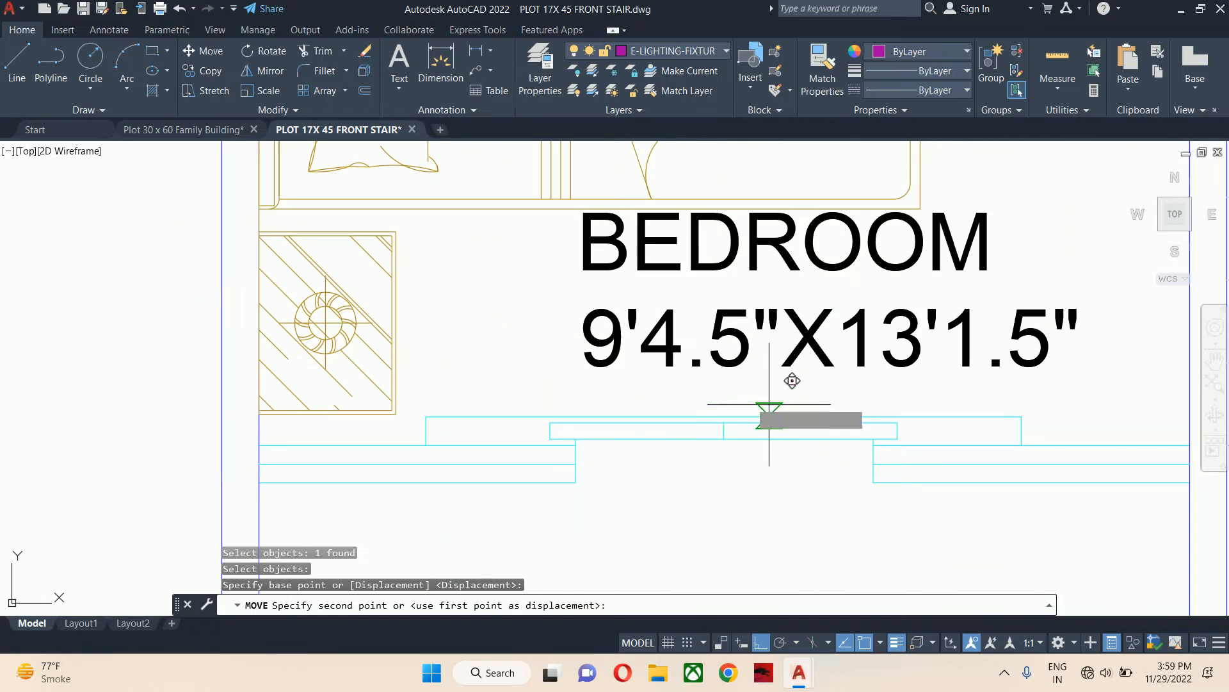
{"action": "left_click", "coordinate": [550, 439]}
{"action": "type", "text": "MTP"}
{"action": "key", "text": "Return"}
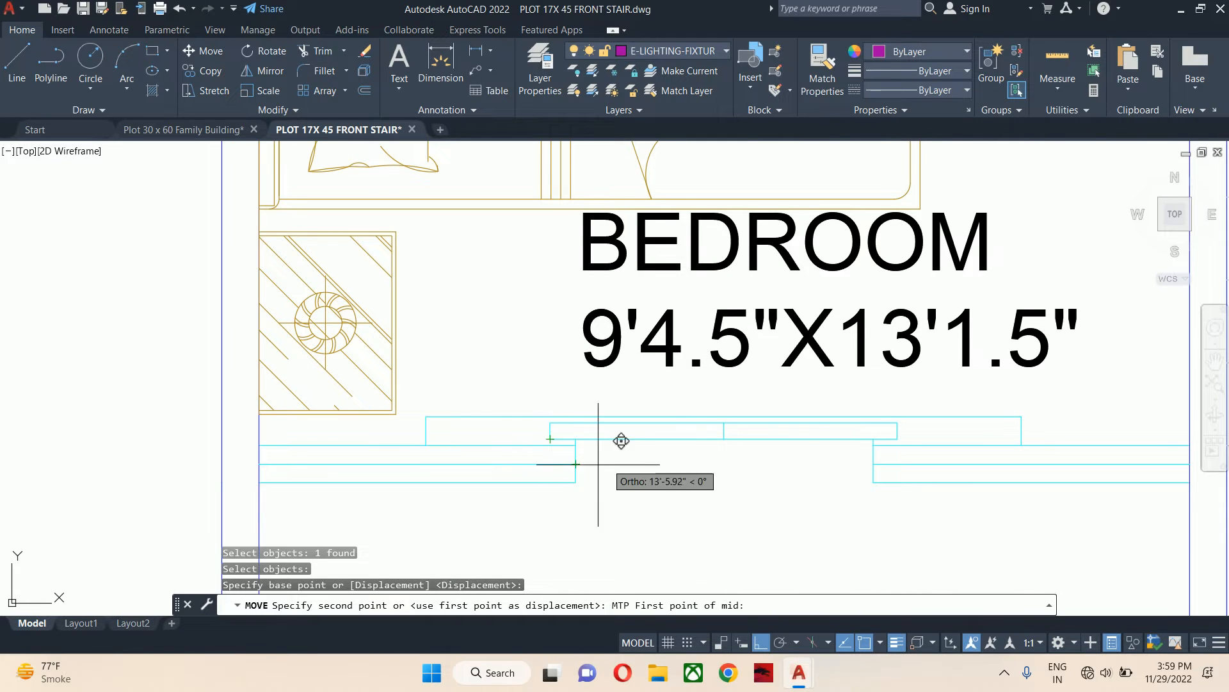
{"action": "scroll", "coordinate": [569, 448], "scroll_direction": "up", "scroll_amount": 5}
{"action": "left_click", "coordinate": [463, 409]}
{"action": "scroll", "coordinate": [762, 421], "scroll_direction": "down", "scroll_amount": 1}
{"action": "middle_click_drag", "start_coordinate": [760, 425], "coordinate": [595, 425]}
{"action": "middle_click_drag", "start_coordinate": [840, 453], "coordinate": [450, 406]}
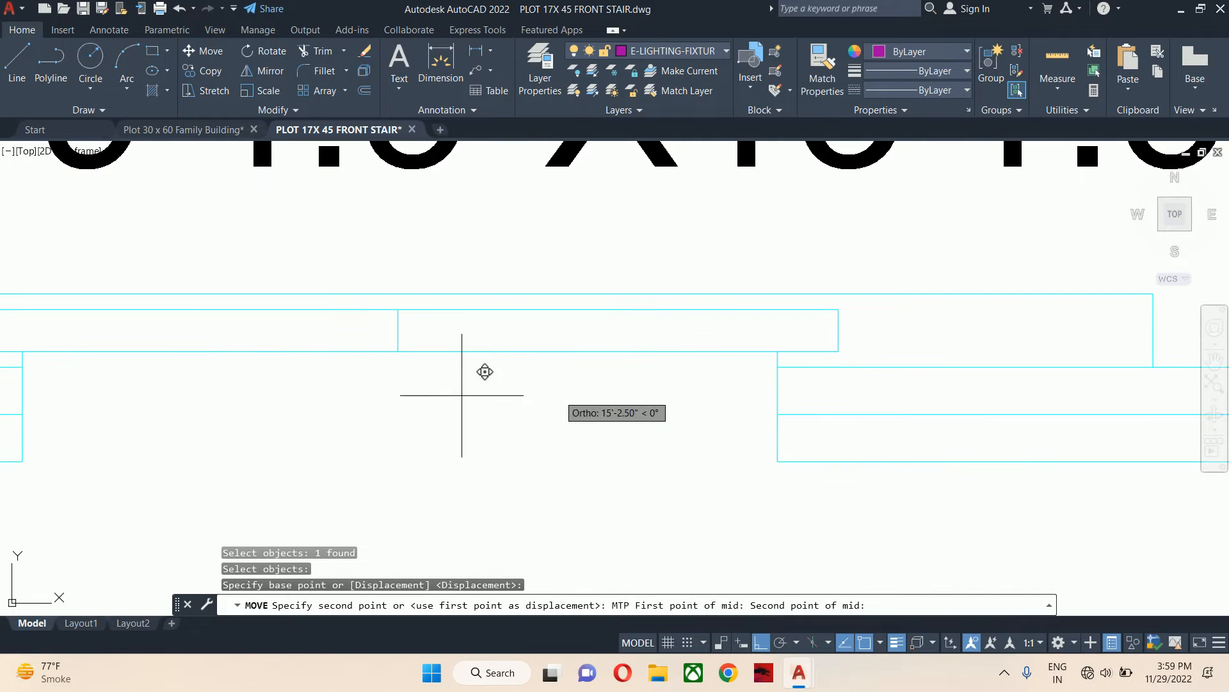
{"action": "left_click", "coordinate": [777, 365]}
{"action": "scroll", "coordinate": [757, 368], "scroll_direction": "down", "scroll_amount": 10}
{"action": "key", "text": "Escape"}
{"action": "key", "text": "Escape"}
{"action": "scroll", "coordinate": [614, 392], "scroll_direction": "up", "scroll_amount": 4}
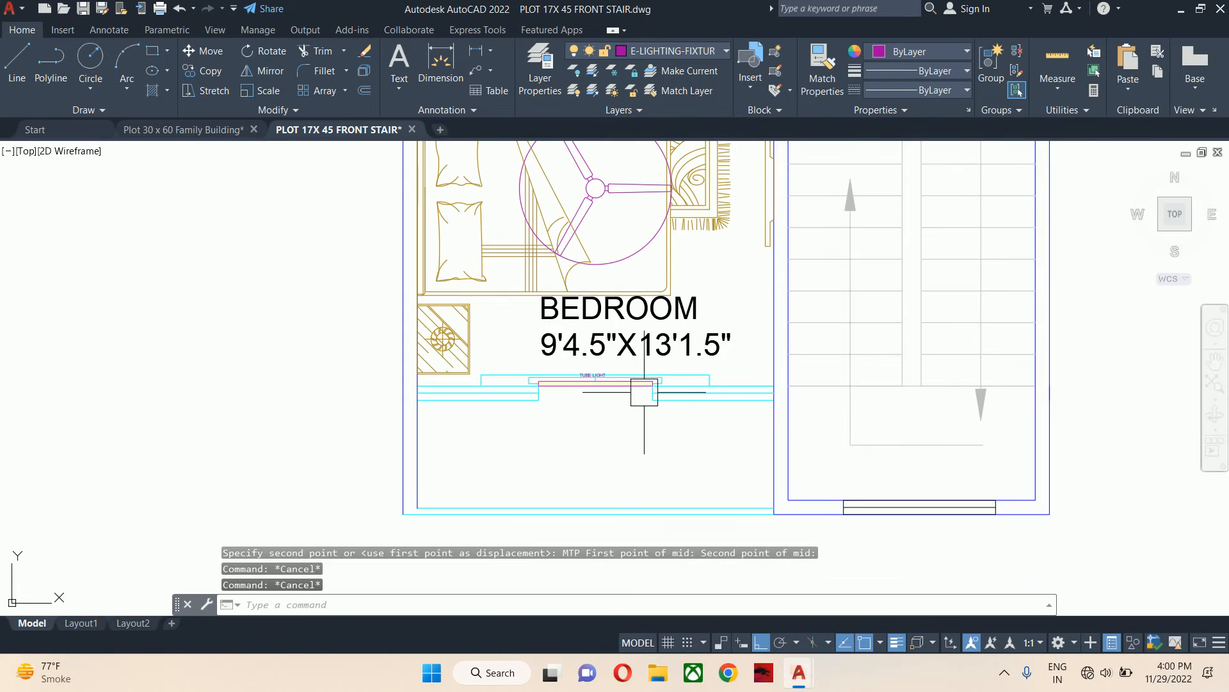
- Examine the bedroom's tube light placement and the lighting in the bedroom picture on the desktop, with the drawing window reduced in size
{"action": "scroll", "coordinate": [630, 392], "scroll_direction": "up", "scroll_amount": 4}
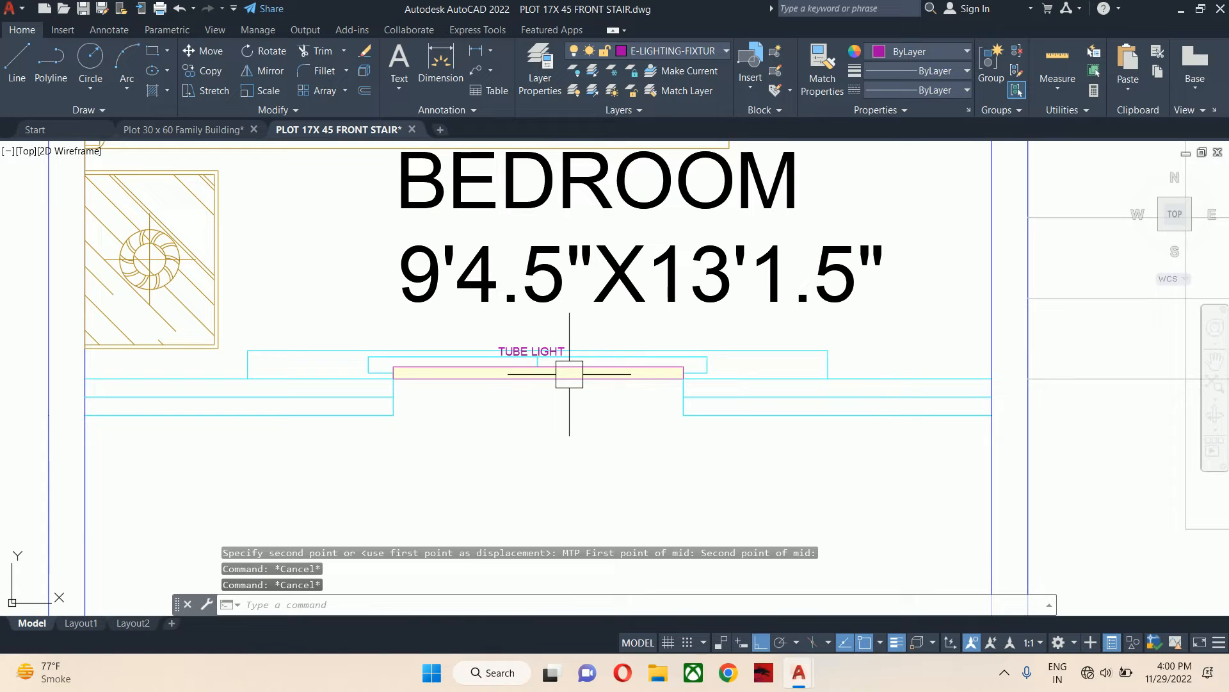
{"action": "mouse_move", "coordinate": [570, 374]}
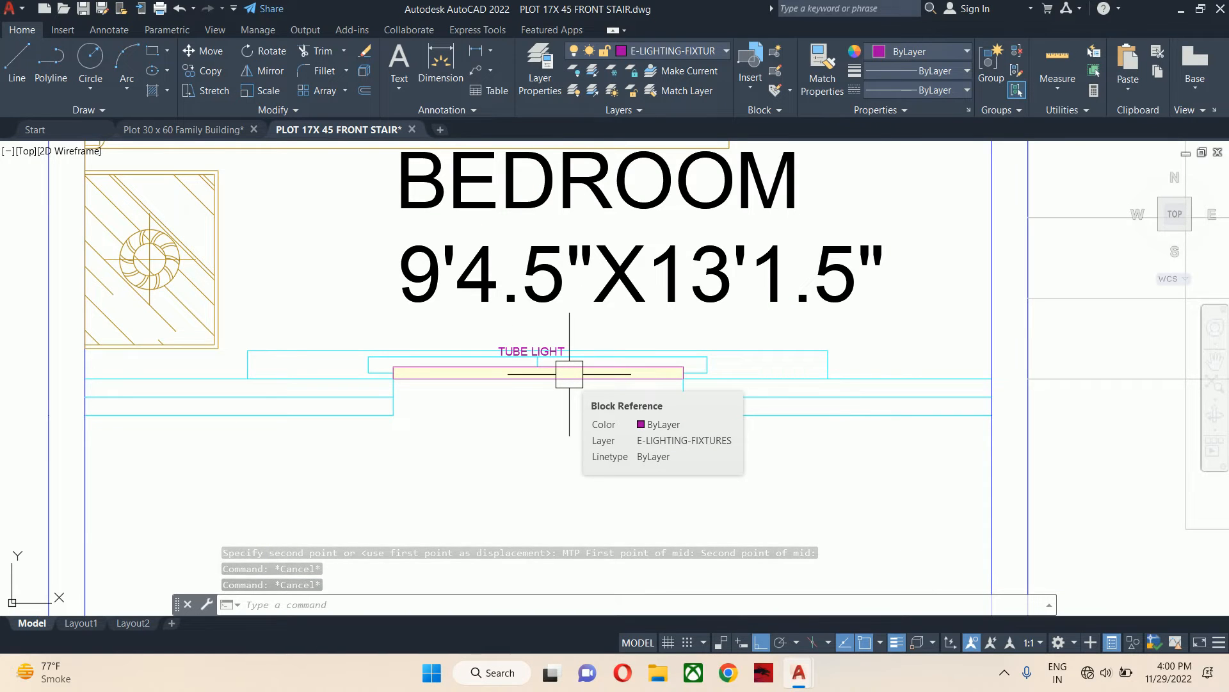
{"action": "scroll", "coordinate": [569, 374], "scroll_direction": "down", "scroll_amount": 6}
{"action": "mouse_move", "coordinate": [572, 398]}
{"action": "middle_mouse_down"}
{"action": "mouse_move", "coordinate": [615, 460]}
{"action": "mouse_move", "coordinate": [613, 496]}
{"action": "middle_mouse_up"}
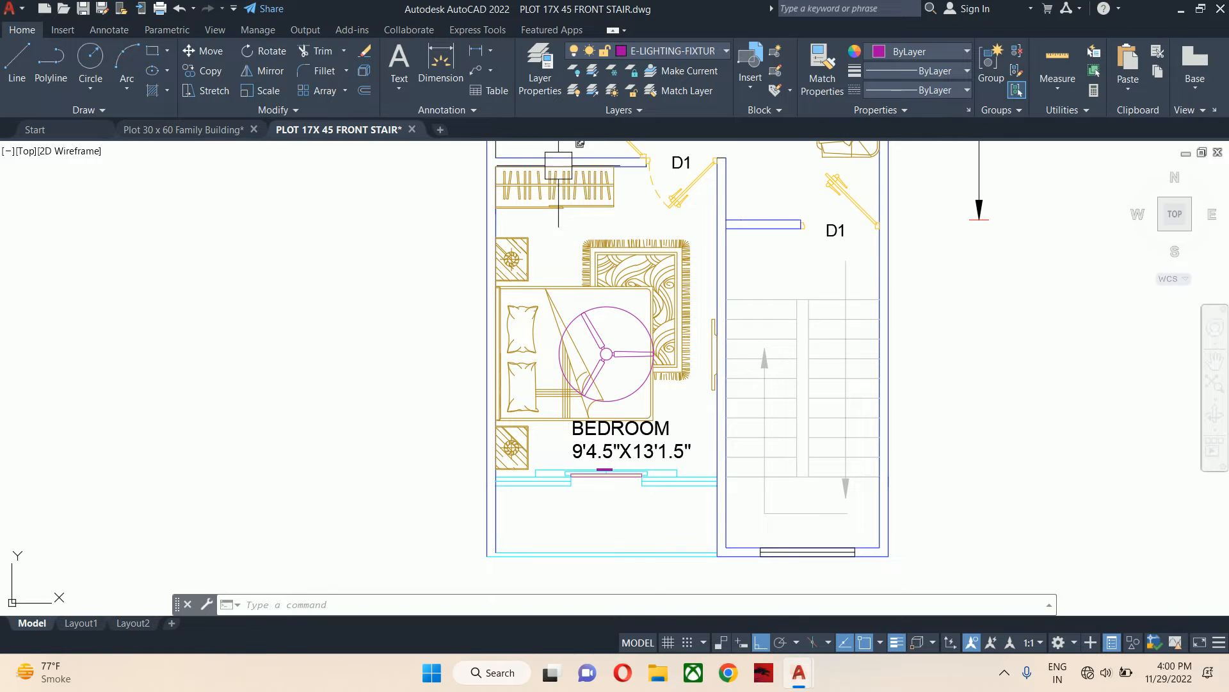
{"action": "mouse_move", "coordinate": [576, 173]}
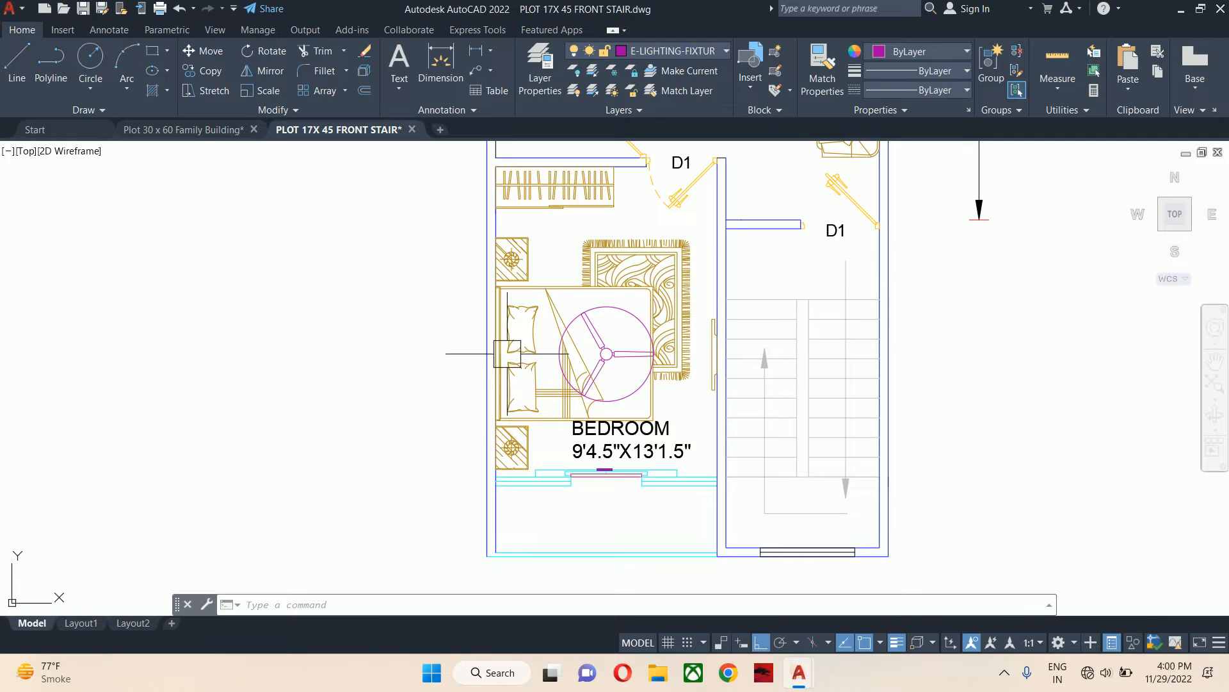
{"action": "mouse_move", "coordinate": [508, 353]}
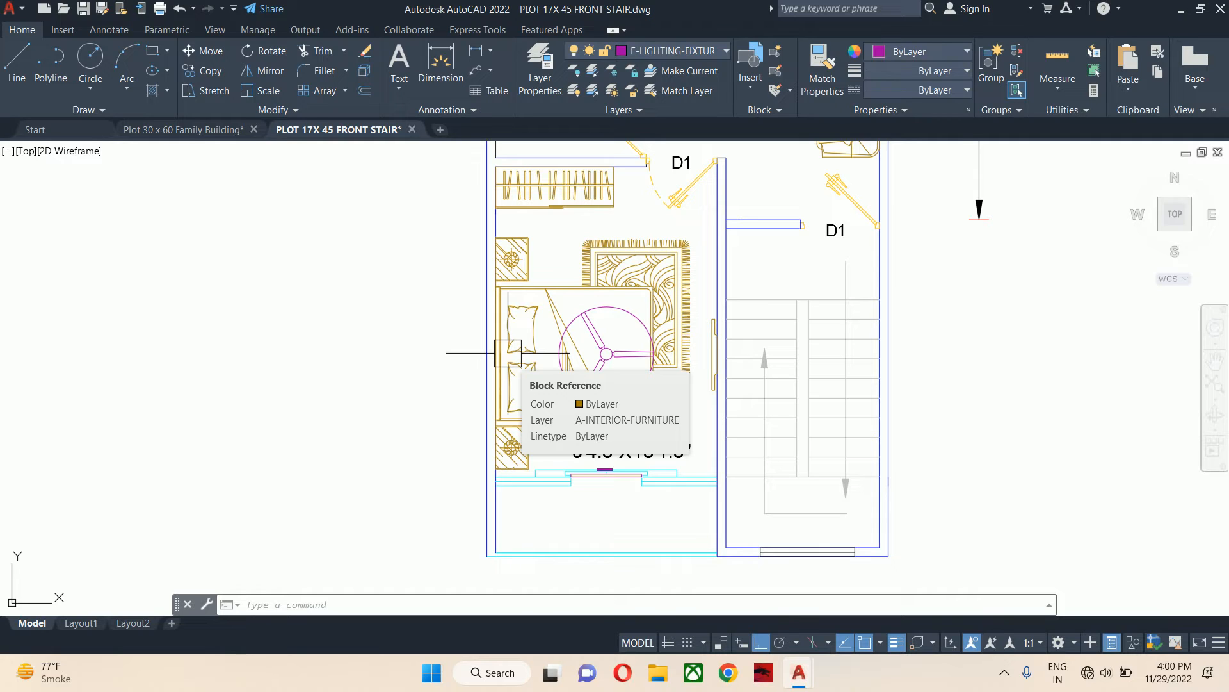
{"action": "left_click", "coordinate": [1181, 9]}
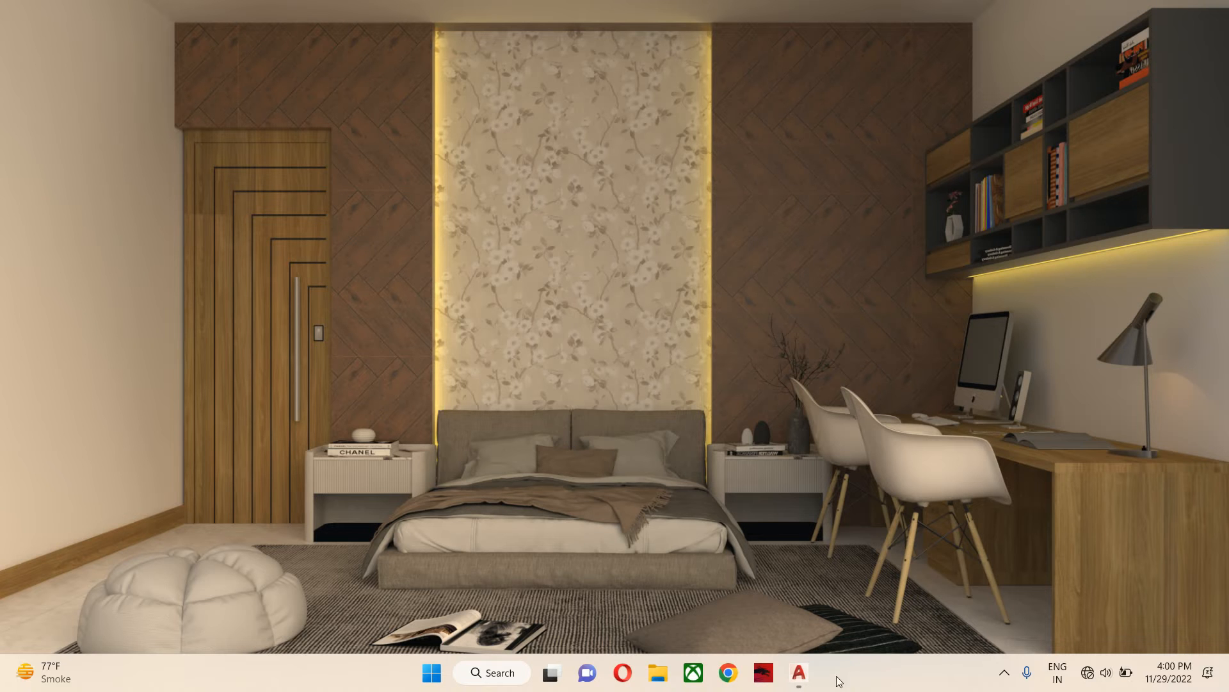
{"action": "mouse_move", "coordinate": [800, 673]}
{"action": "left_click", "coordinate": [865, 592]}
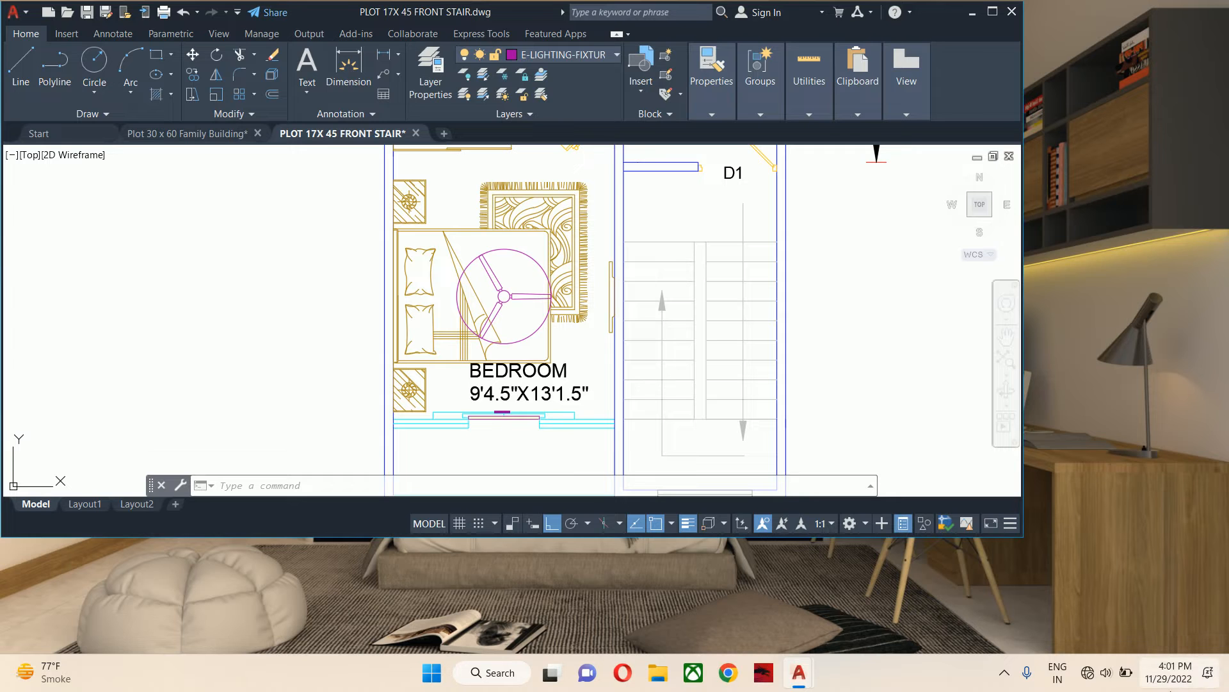
{"action": "scroll", "coordinate": [471, 442], "scroll_direction": "up", "scroll_amount": 5}
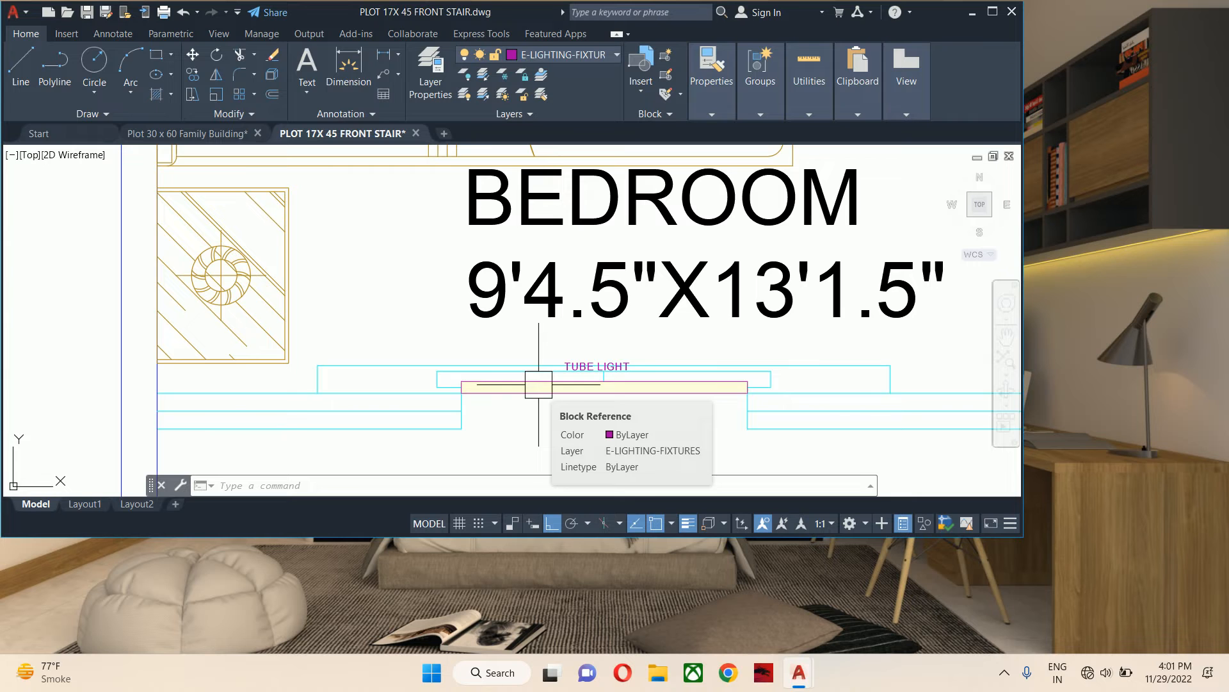
{"action": "scroll", "coordinate": [519, 351], "scroll_direction": "down", "scroll_amount": 5}
- Draw a 2" by 1.5" rectangle in the empty area beside the bedroom plan
{"action": "middle_click_drag", "start_coordinate": [544, 390], "coordinate": [685, 492]}
{"action": "middle_click_drag", "start_coordinate": [582, 356], "coordinate": [579, 261]}
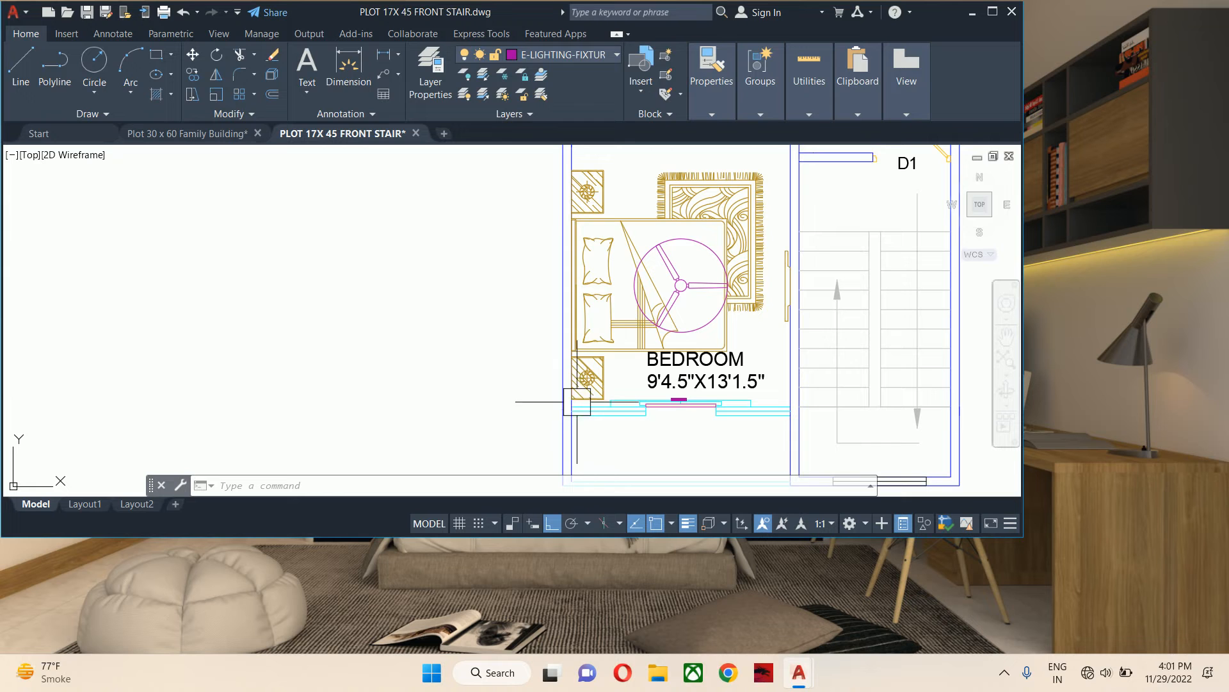
{"action": "middle_click_drag", "start_coordinate": [471, 364], "coordinate": [533, 376]}
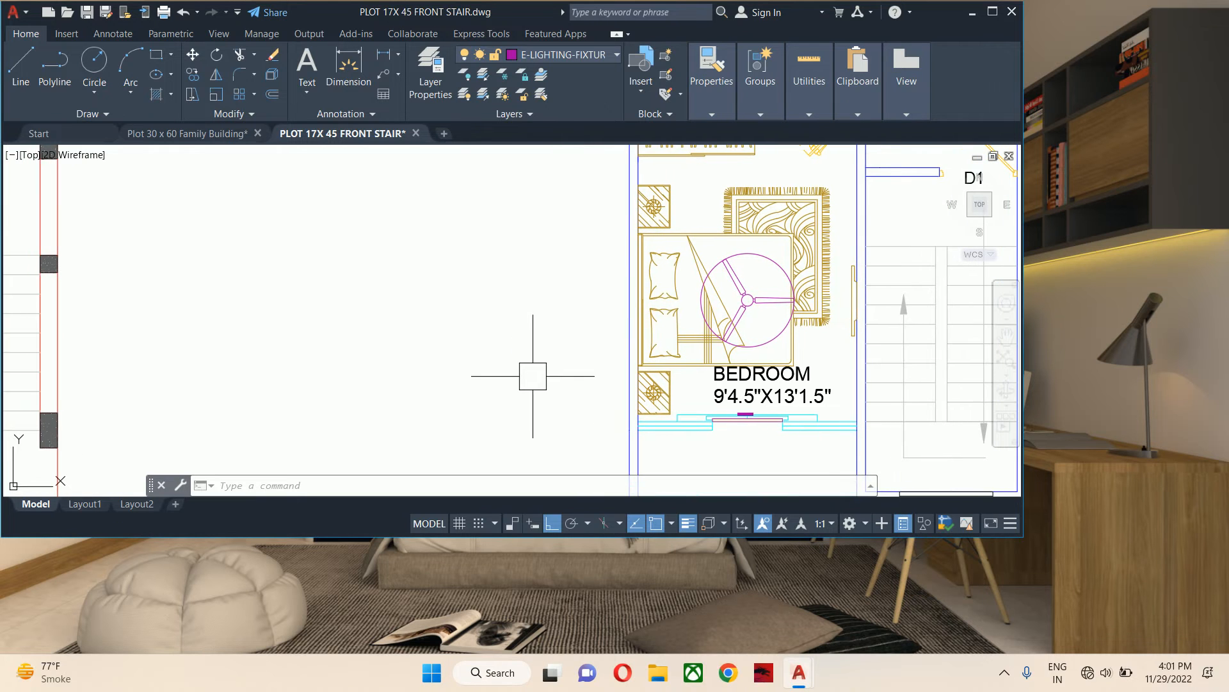
{"action": "type", "text": "rec"}
{"action": "key", "text": "Return"}
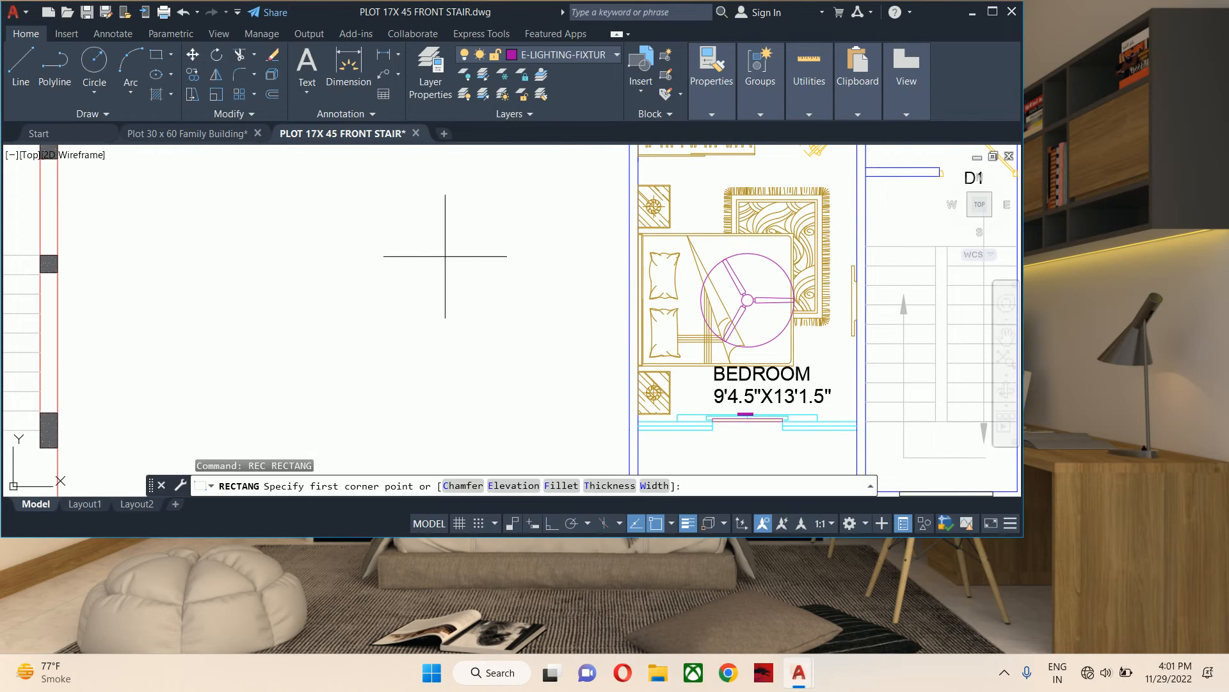
{"action": "left_click", "coordinate": [445, 257]}
{"action": "type", "text": "D"}
{"action": "key", "text": "Return"}
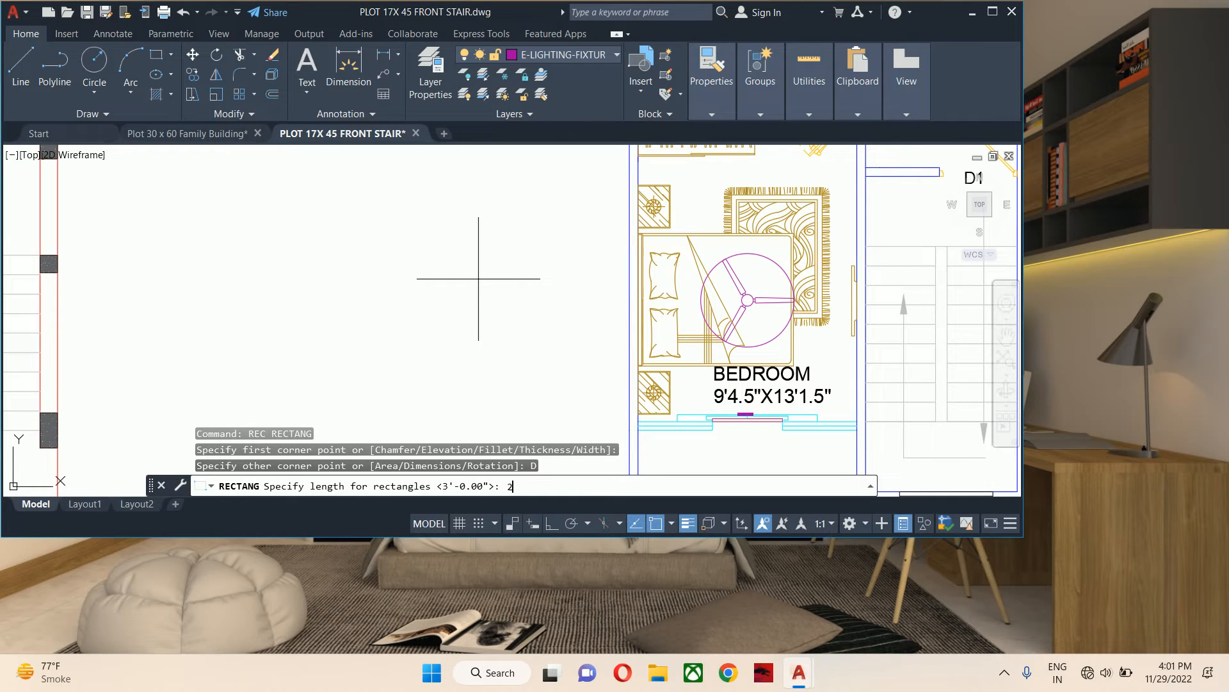
{"action": "key", "text": "Return"}
{"action": "type", "text": "1.5"}
{"action": "key", "text": "Return"}
{"action": "left_click", "coordinate": [444, 261]}
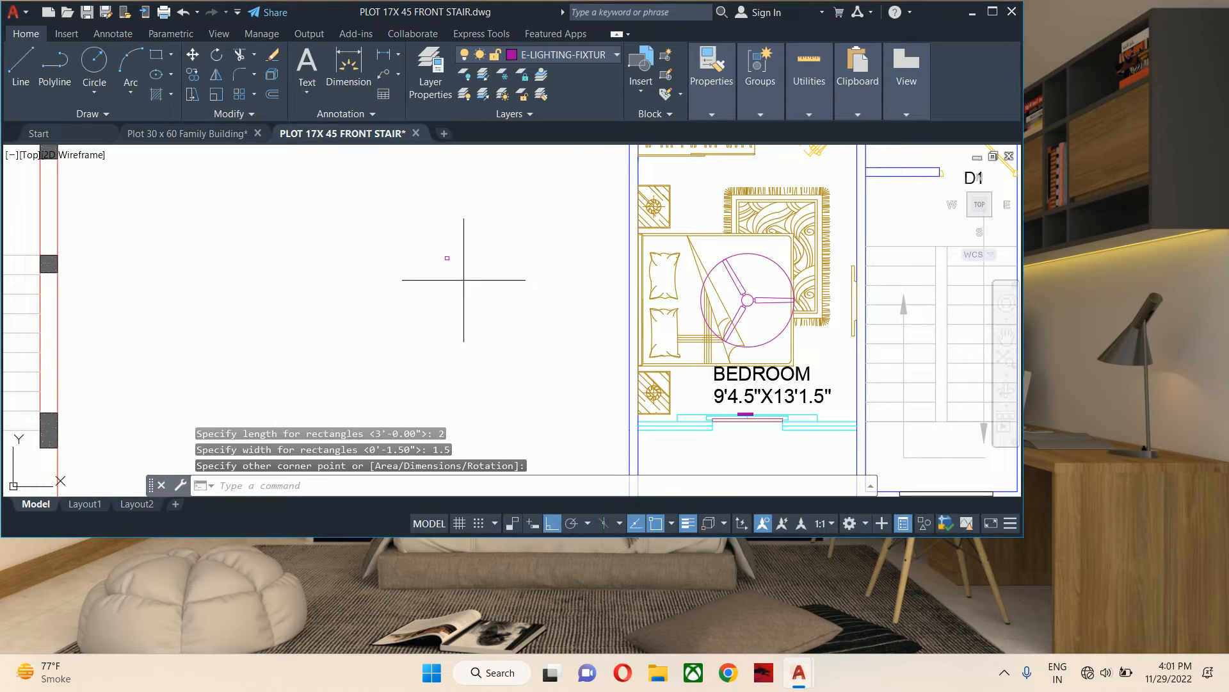
- Draw a circle centred about 1.52" to the right of the rectangle's right-edge midpoint, passing through the rectangle's upper right corner
{"action": "scroll", "coordinate": [354, 249], "scroll_direction": "up", "scroll_amount": 3}
{"action": "scroll", "coordinate": [354, 249], "scroll_direction": "up", "scroll_amount": 2}
{"action": "middle_click_drag", "start_coordinate": [896, 292], "coordinate": [439, 302]}
{"action": "scroll", "coordinate": [525, 301], "scroll_direction": "up", "scroll_amount": 3}
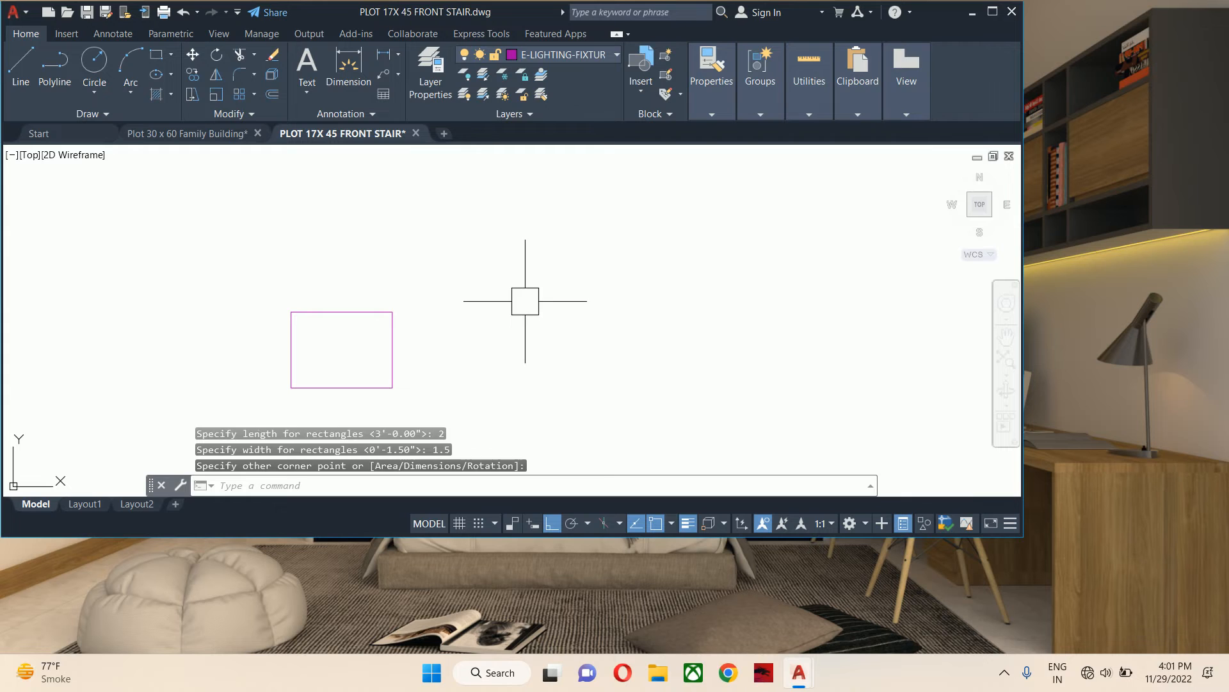
{"action": "key", "text": "Escape"}
{"action": "type", "text": "c"}
{"action": "key", "text": "Return"}
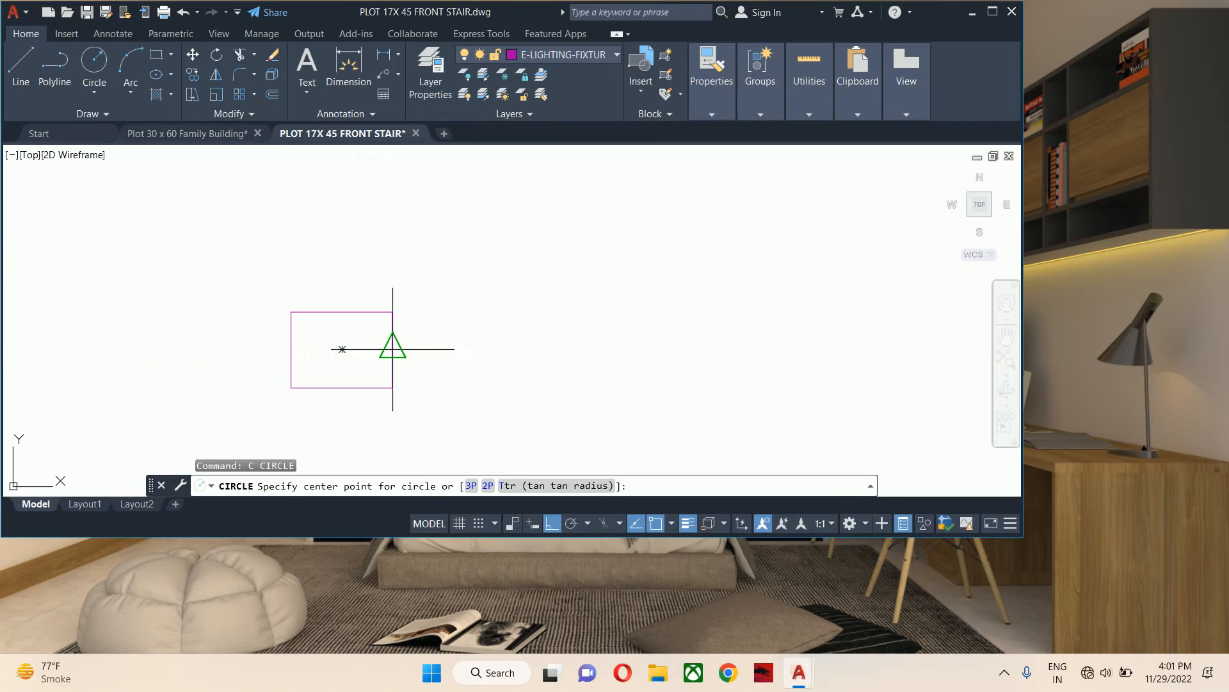
{"action": "scroll", "coordinate": [413, 349], "scroll_direction": "up", "scroll_amount": 3}
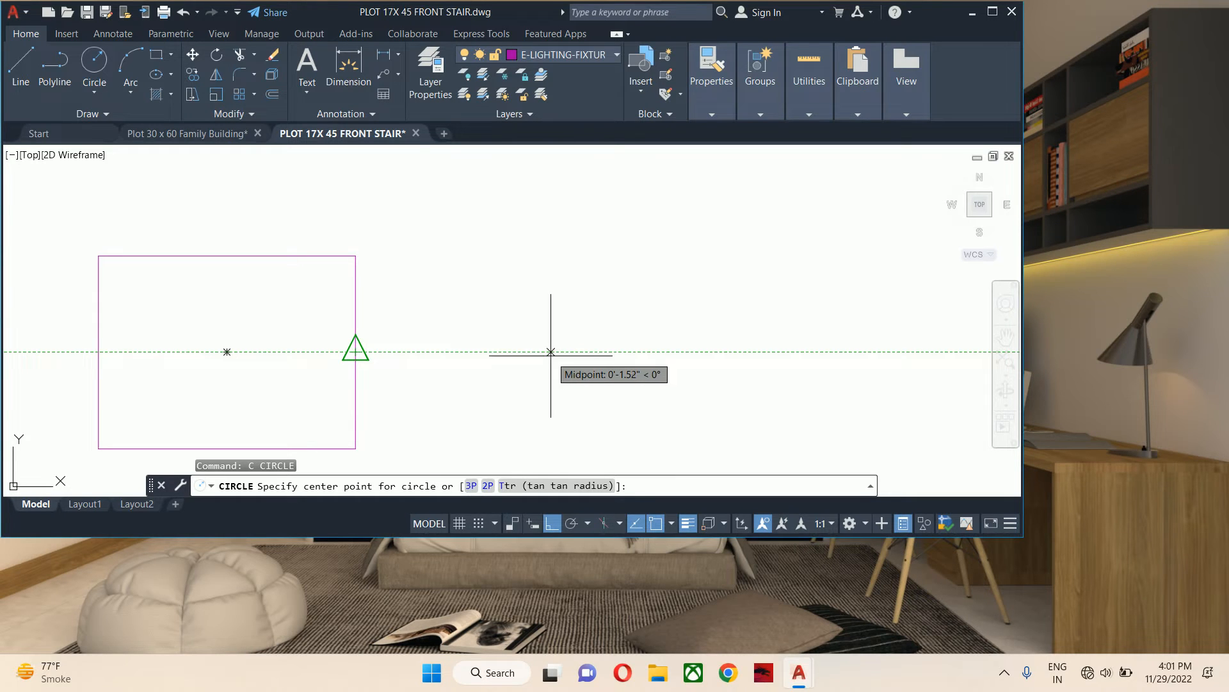
{"action": "left_click", "coordinate": [550, 352]}
{"action": "left_click", "coordinate": [356, 256]}
- Trim away the rectangle's right edge inside the circle
{"action": "scroll", "coordinate": [417, 263], "scroll_direction": "down", "scroll_amount": 2}
{"action": "type", "text": "tr"}
{"action": "key", "text": "Return"}
{"action": "left_click_drag", "start_coordinate": [409, 267], "coordinate": [399, 270]}
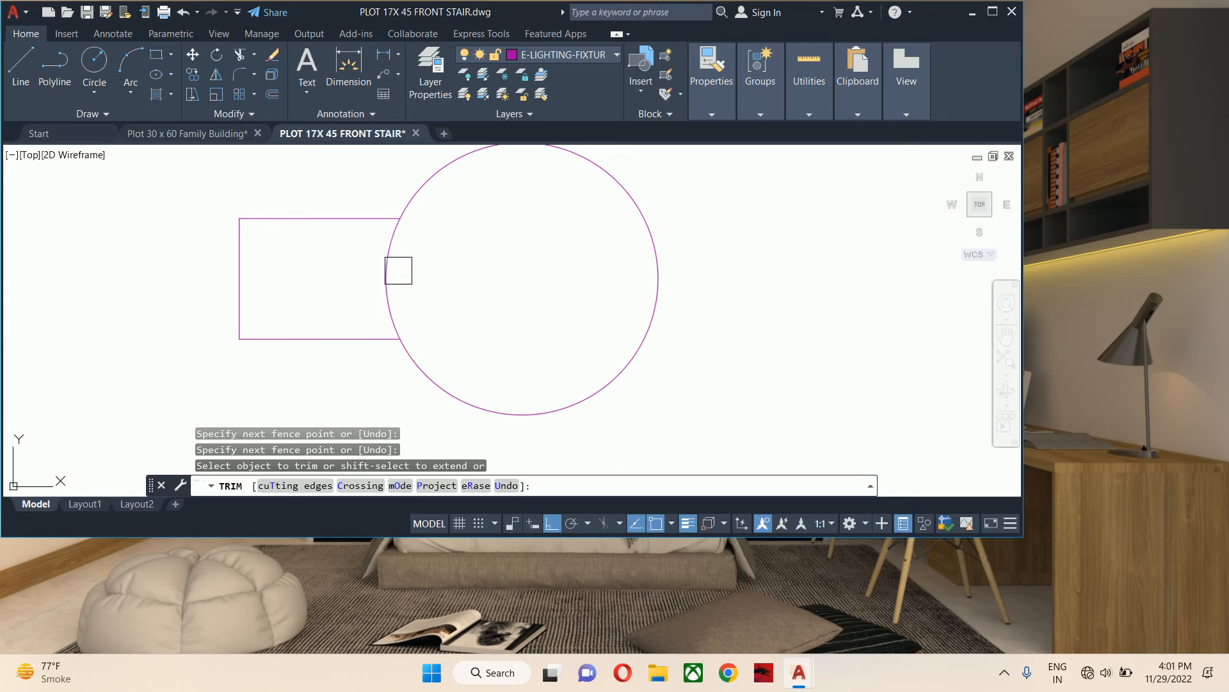
{"action": "key", "text": "Escape"}
{"action": "scroll", "coordinate": [398, 270], "scroll_direction": "down", "scroll_amount": 4}
{"action": "key", "text": "Escape"}
- Fill the circle and the rectangle with a solid hatch in colour 255,255,219
{"action": "middle_click_drag", "start_coordinate": [419, 269], "coordinate": [502, 274]}
{"action": "type", "text": "h"}
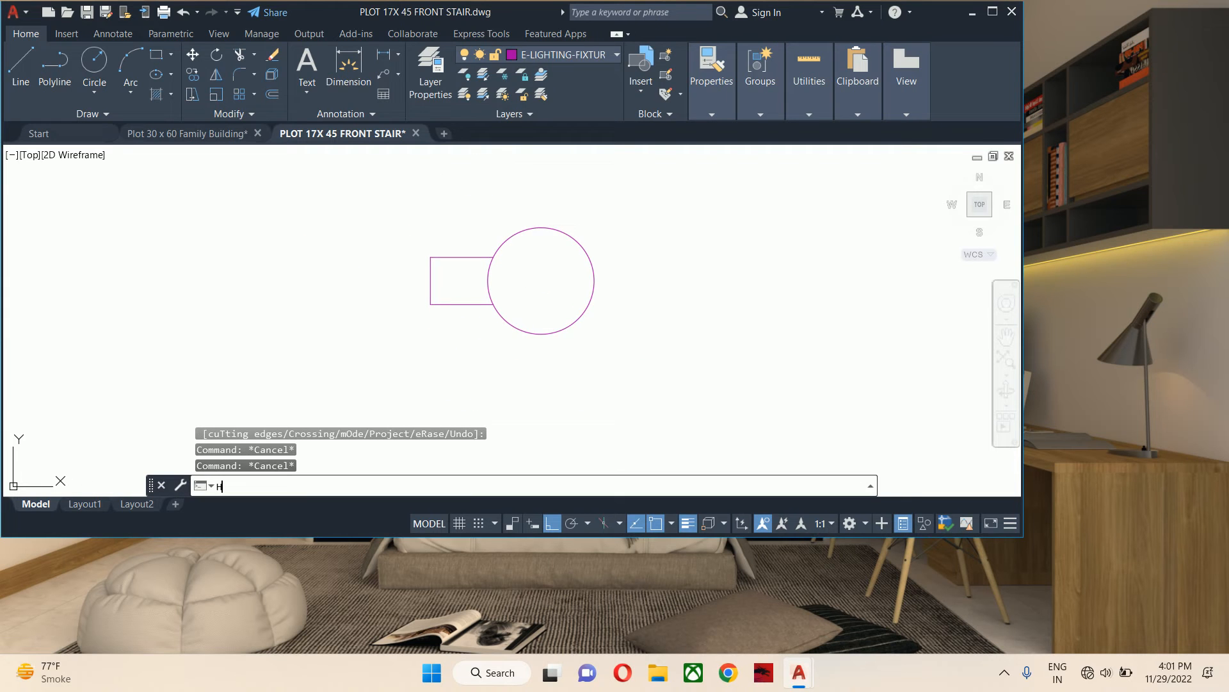
{"action": "key", "text": "Return"}
{"action": "left_click", "coordinate": [524, 278]}
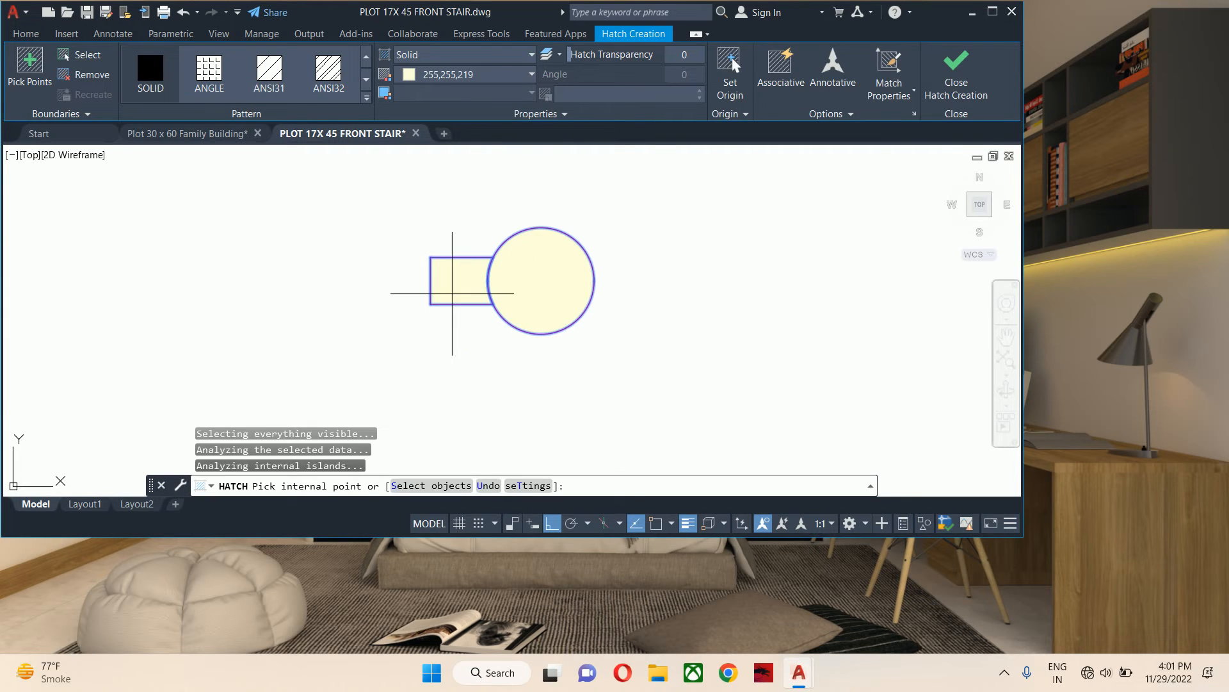
{"action": "key", "text": "Return"}
{"action": "key", "text": "Escape"}
{"action": "key", "text": "Escape"}
{"action": "key", "text": "Escape"}
- Stretch the rectangle's left edge 0.5" toward the circle
{"action": "scroll", "coordinate": [552, 300], "scroll_direction": "down", "scroll_amount": 1}
{"action": "middle_click_drag", "start_coordinate": [557, 299], "coordinate": [572, 282]}
{"action": "scroll", "coordinate": [538, 280], "scroll_direction": "up", "scroll_amount": 2}
{"action": "type", "text": "s"}
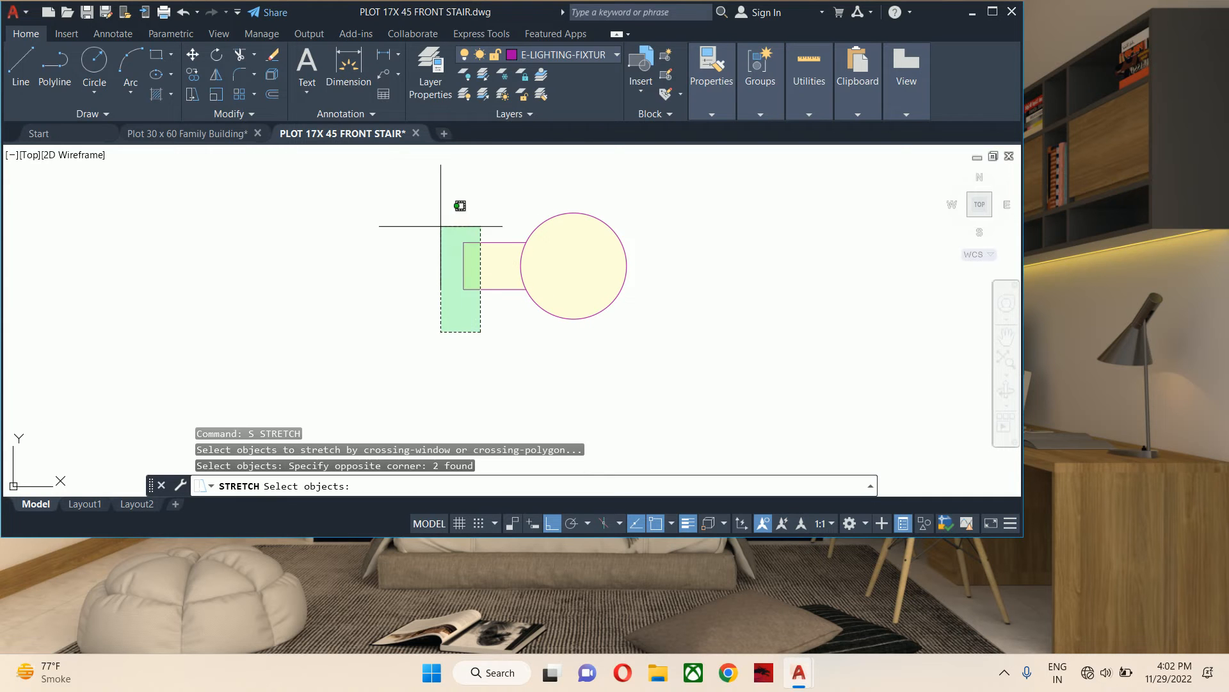
{"action": "left_click", "coordinate": [449, 192]}
{"action": "scroll", "coordinate": [472, 235], "scroll_direction": "up", "scroll_amount": 4}
{"action": "key", "text": "Return"}
{"action": "left_click", "coordinate": [451, 251]}
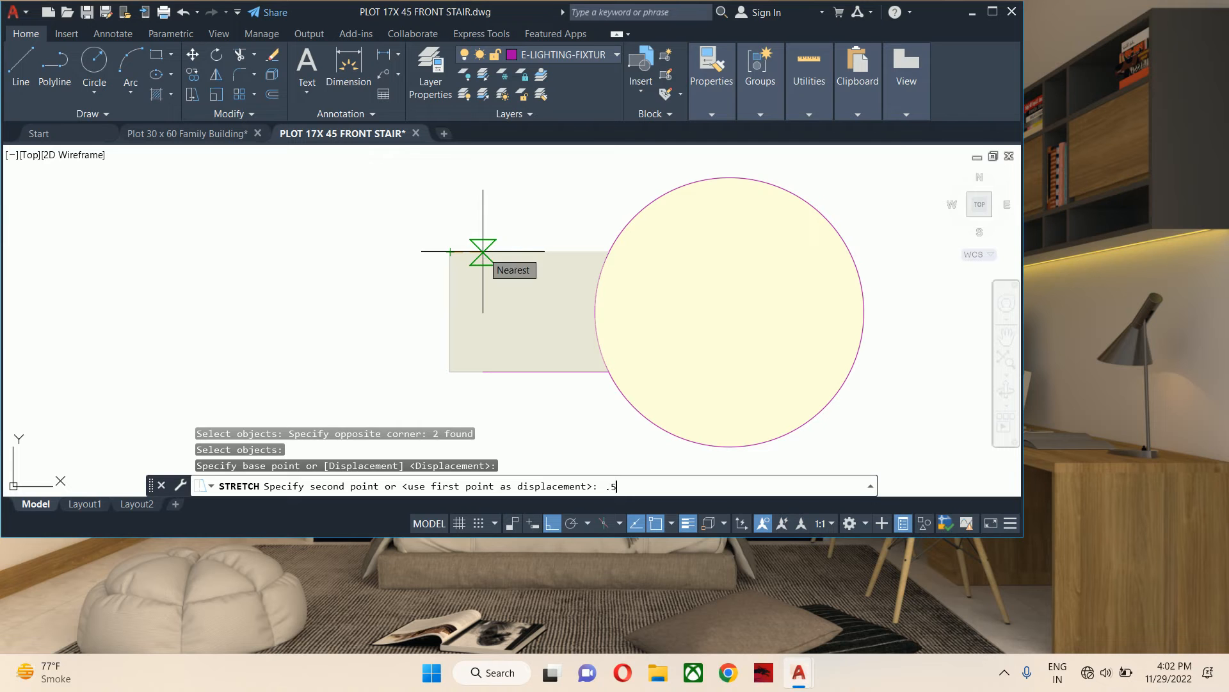
{"action": "left_click", "coordinate": [483, 251]}
{"action": "key", "text": "Return"}
{"action": "key", "text": "Escape"}
- Pull the hatch's left edge in to match the shortened rectangle outline
{"action": "left_click", "coordinate": [490, 300]}
{"action": "key", "text": "Escape"}
{"action": "left_click", "coordinate": [528, 302]}
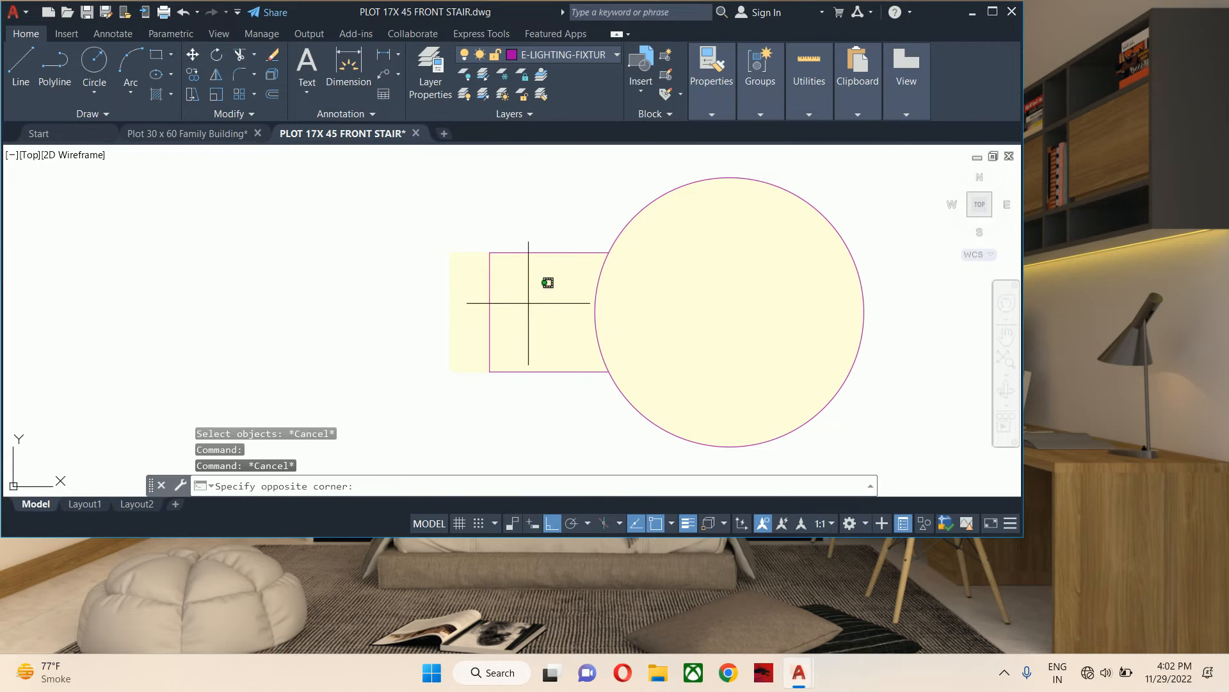
{"action": "left_click", "coordinate": [504, 311]}
{"action": "left_click", "coordinate": [450, 312]}
{"action": "key", "text": "Escape"}
{"action": "key", "text": "Escape"}
{"action": "key", "text": "Escape"}
{"action": "scroll", "coordinate": [640, 320], "scroll_direction": "down", "scroll_amount": 5}
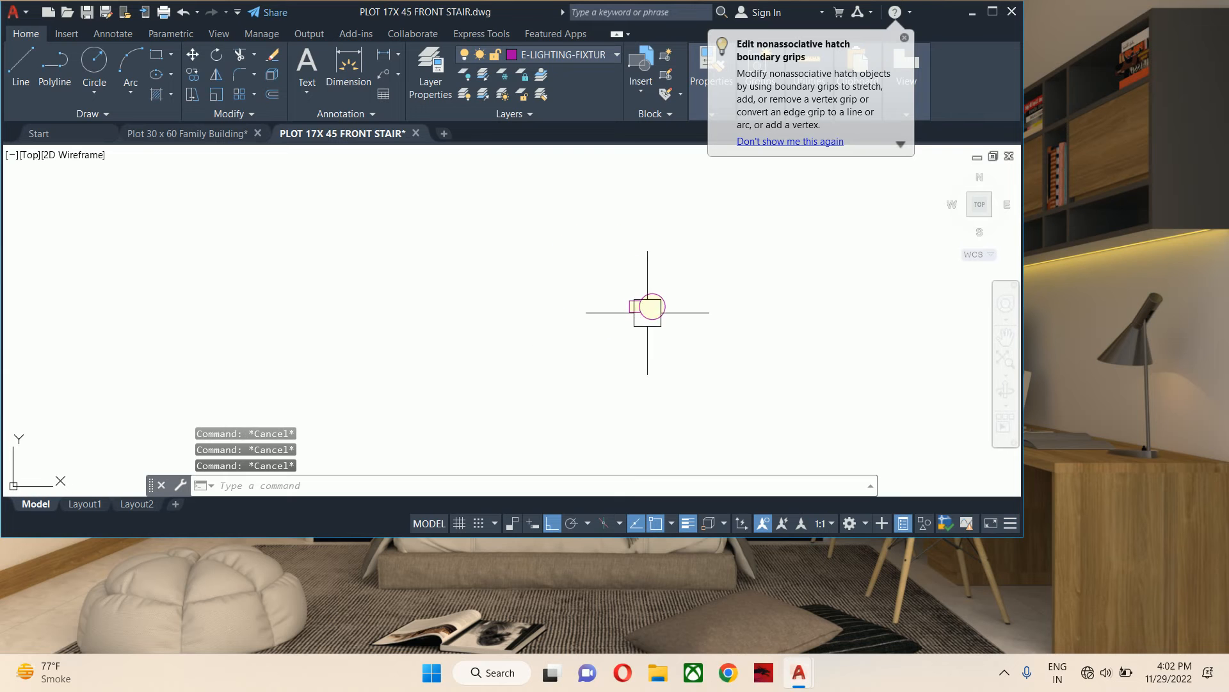
- Start a new block definition named WALL LIGHT with the description 9 WATT
{"action": "type", "text": "b"}
{"action": "key", "text": "Return"}
{"action": "type", "text": "WALL"}
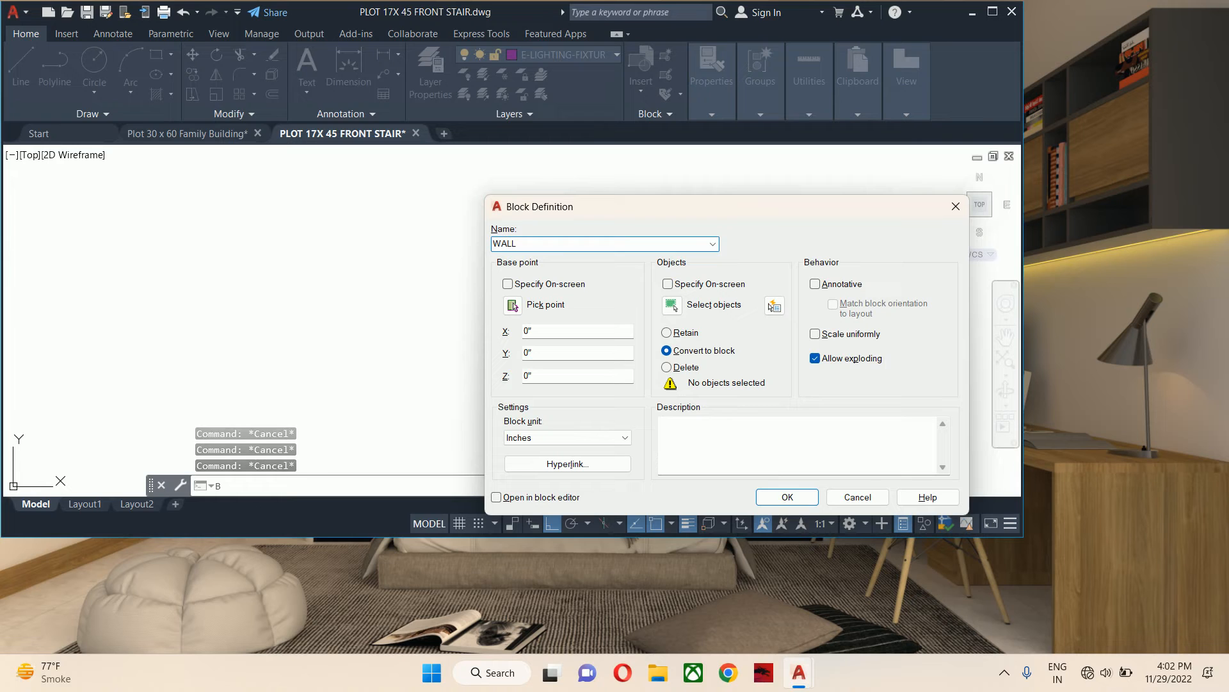
{"action": "type", "text": " LGHT"}
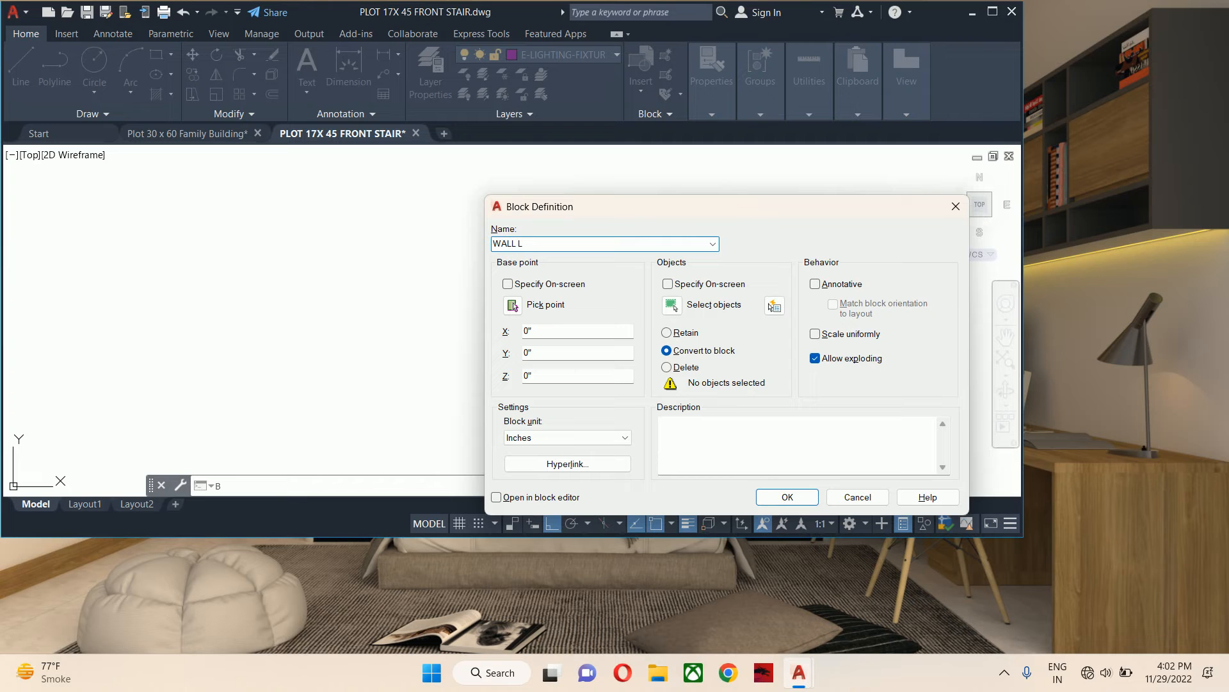
{"action": "left_click", "coordinate": [660, 423]}
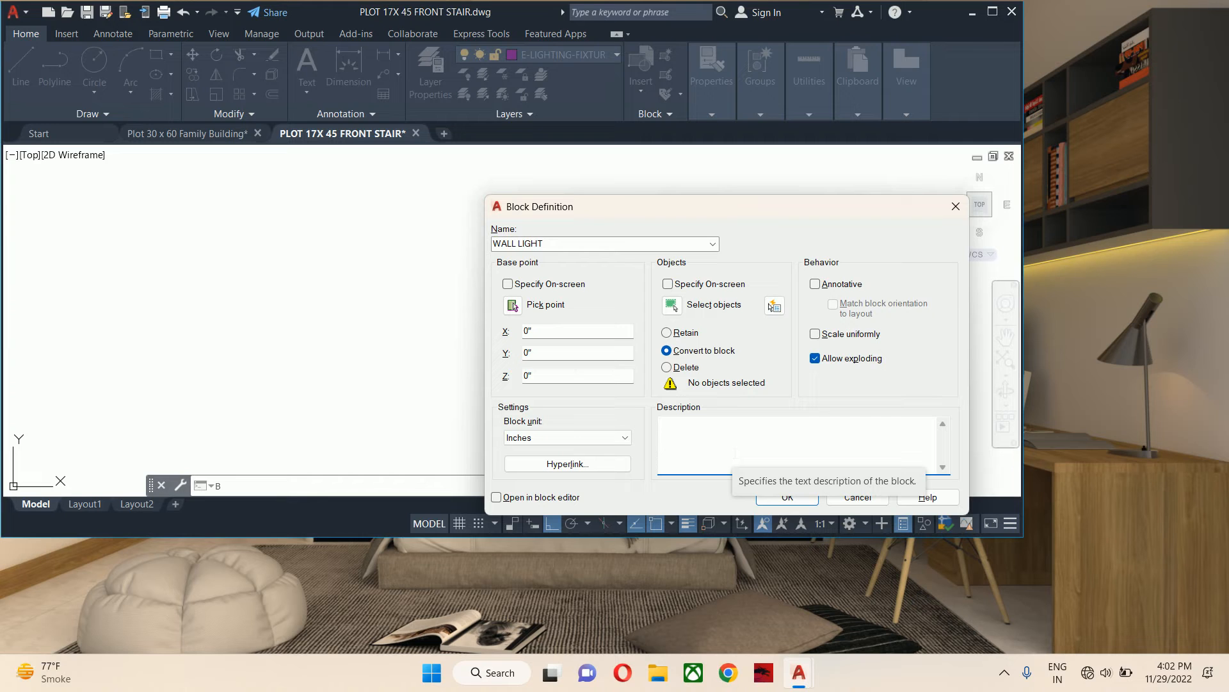
{"action": "type", "text": "7.5 WATT"}
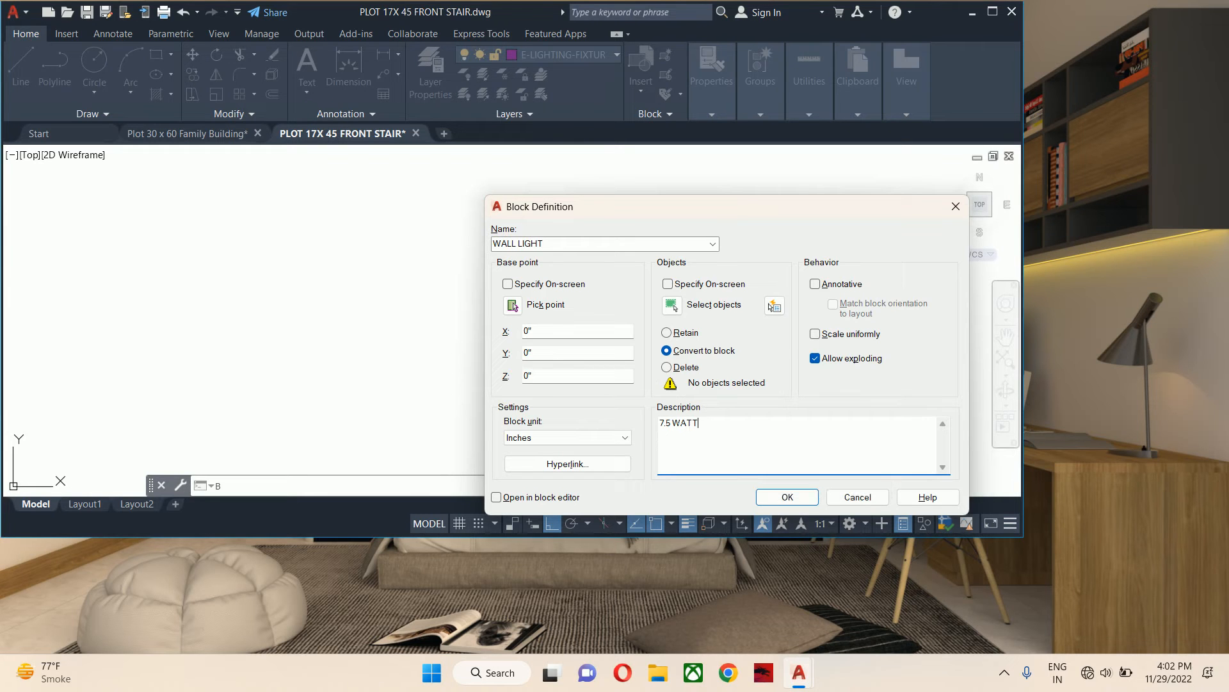
{"action": "key", "text": "Delete"}
{"action": "key", "text": "Delete"}
{"action": "key", "text": "Delete"}
{"action": "type", "text": "9"}
- Create the block from the circle, rectangle and both hatches, with its base point at the midpoint of the rectangle's left edge
{"action": "left_click", "coordinate": [683, 303]}
{"action": "left_click", "coordinate": [790, 267]}
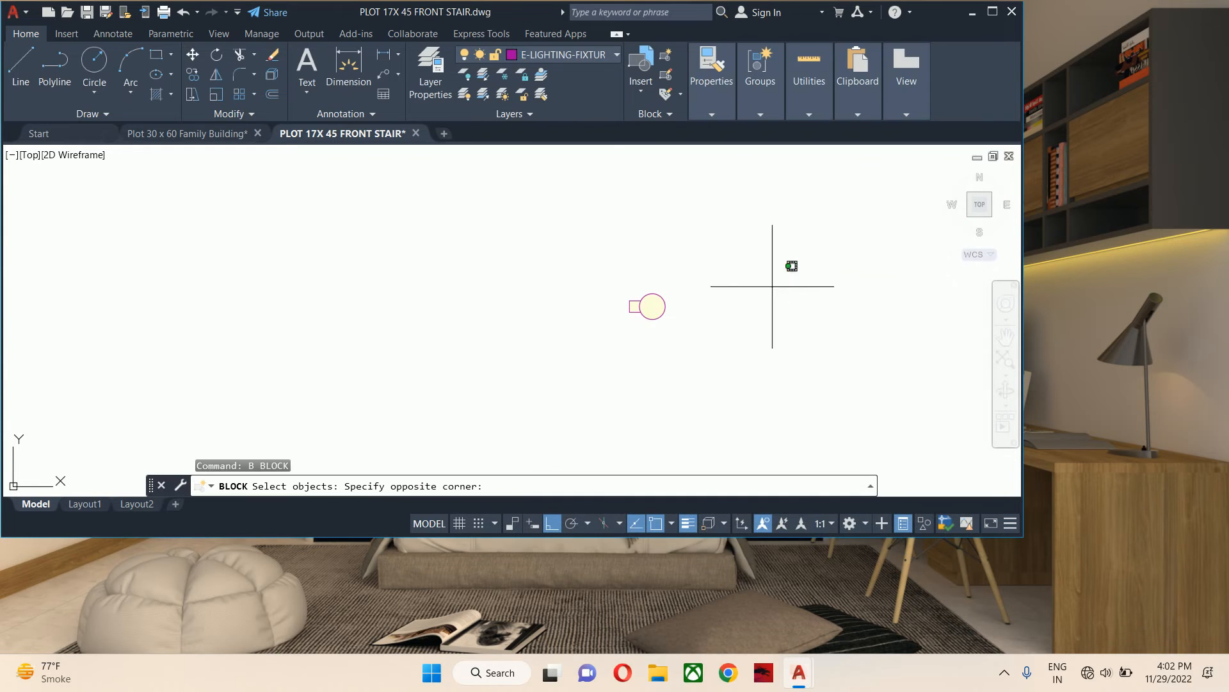
{"action": "left_click", "coordinate": [414, 393]}
{"action": "key", "text": "Return"}
{"action": "left_click", "coordinate": [512, 305]}
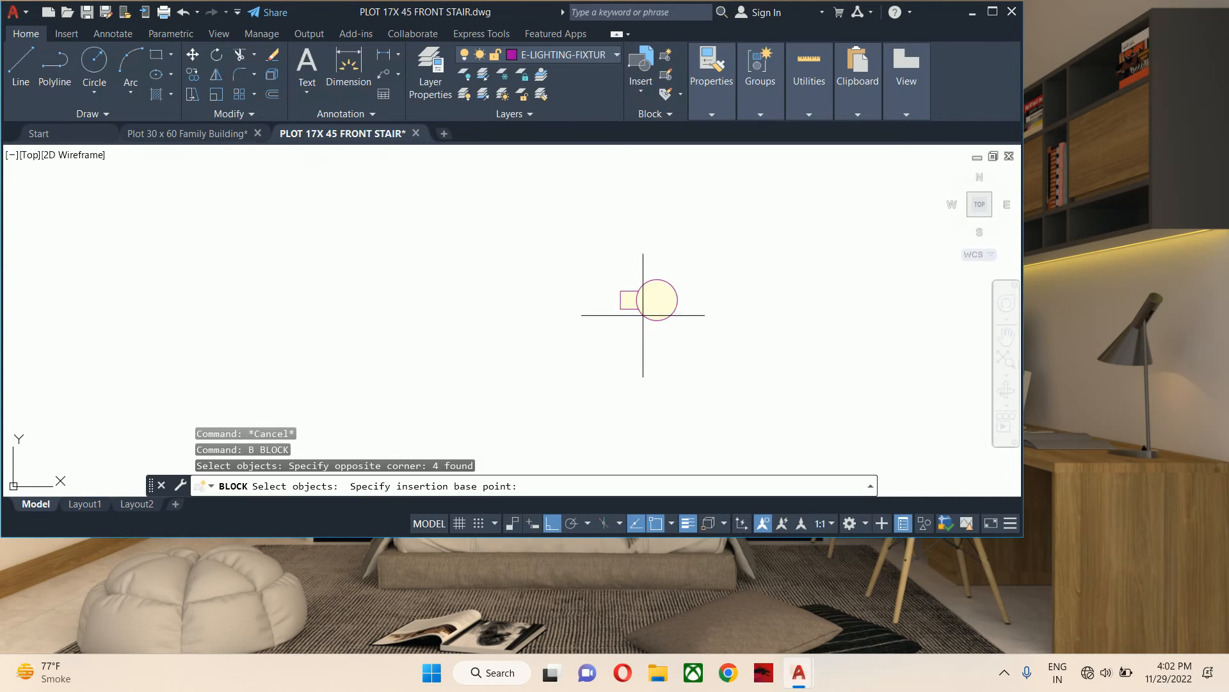
{"action": "left_click", "coordinate": [665, 289]}
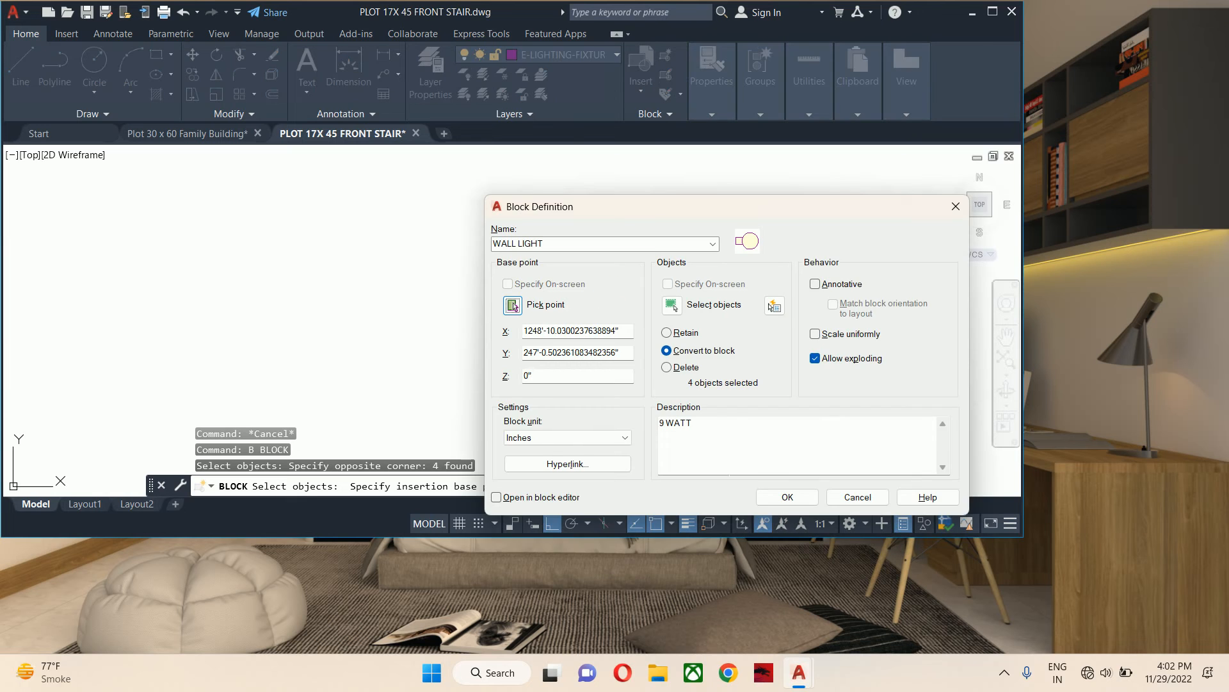
{"action": "left_click", "coordinate": [785, 500]}
{"action": "key", "text": "Escape"}
{"action": "scroll", "coordinate": [720, 330], "scroll_direction": "down", "scroll_amount": 8}
{"action": "key", "text": "Escape"}
{"action": "key", "text": "Escape"}
{"action": "middle_click_drag", "start_coordinate": [712, 332], "coordinate": [692, 286]}
{"action": "scroll", "coordinate": [691, 288], "scroll_direction": "down", "scroll_amount": 2}
{"action": "type", "text": "m"}
{"action": "key", "text": "Return"}
{"action": "scroll", "coordinate": [686, 279], "scroll_direction": "up", "scroll_amount": 5}
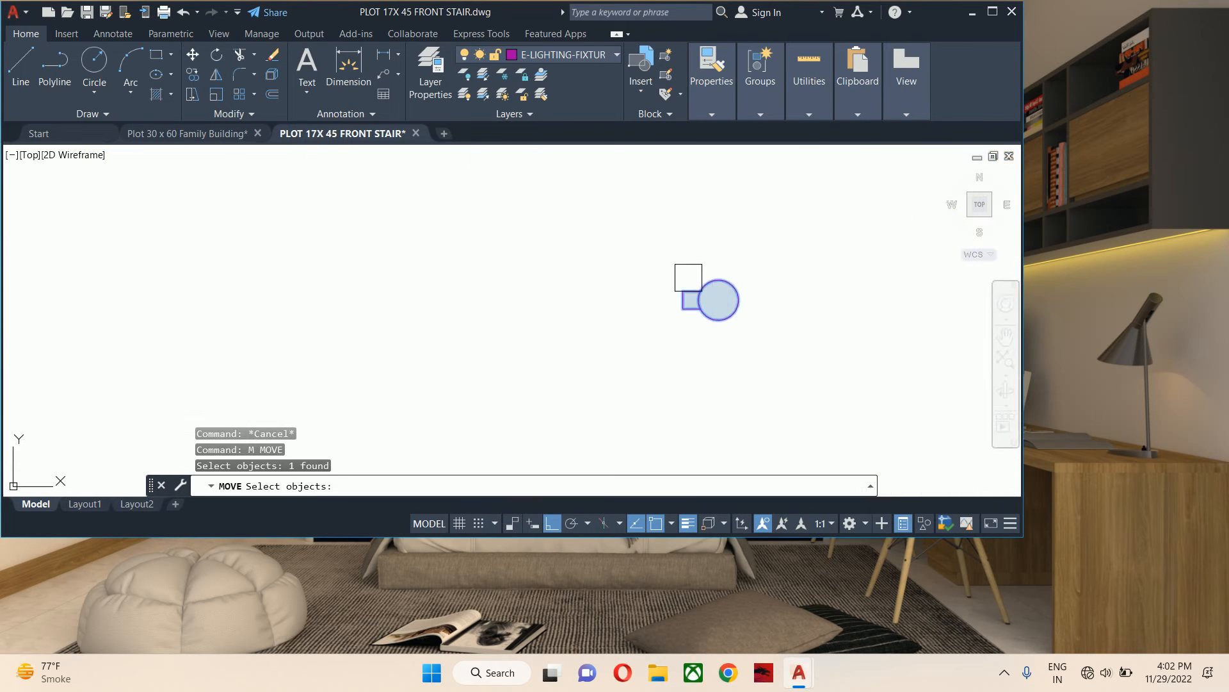
{"action": "left_click", "coordinate": [682, 291]}
{"action": "key", "text": "Return"}
{"action": "left_click", "coordinate": [671, 330]}
{"action": "scroll", "coordinate": [804, 424], "scroll_direction": "down", "scroll_amount": 3}
{"action": "middle_click_drag", "start_coordinate": [804, 428], "coordinate": [327, 195]}
{"action": "scroll", "coordinate": [534, 182], "scroll_direction": "down", "scroll_amount": 3}
{"action": "scroll", "coordinate": [768, 327], "scroll_direction": "down", "scroll_amount": 2}
{"action": "middle_click_drag", "start_coordinate": [786, 332], "coordinate": [519, 222]}
- Maximize the program window and move the wall light by its left-edge midpoint onto the bedroom's left wall at the lower bedside table
{"action": "left_click", "coordinate": [992, 11]}
{"action": "key", "text": "Escape"}
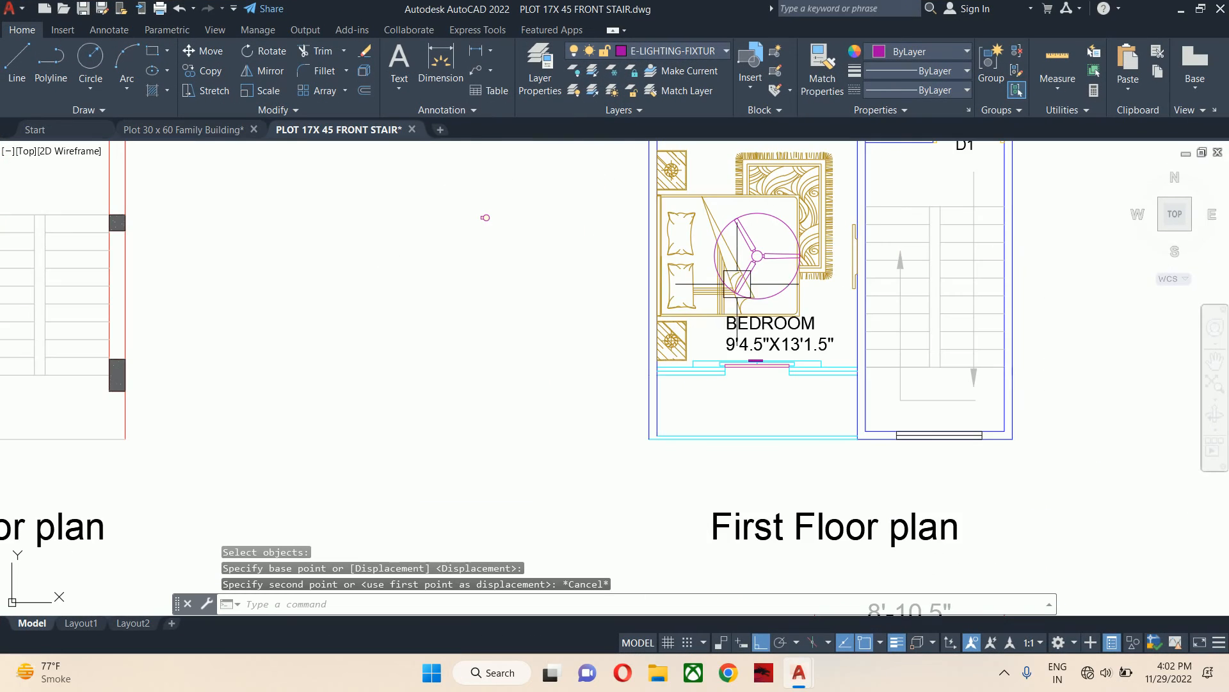
{"action": "scroll", "coordinate": [637, 369], "scroll_direction": "up", "scroll_amount": 7}
{"action": "scroll", "coordinate": [637, 369], "scroll_direction": "down", "scroll_amount": 7}
{"action": "type", "text": "m"}
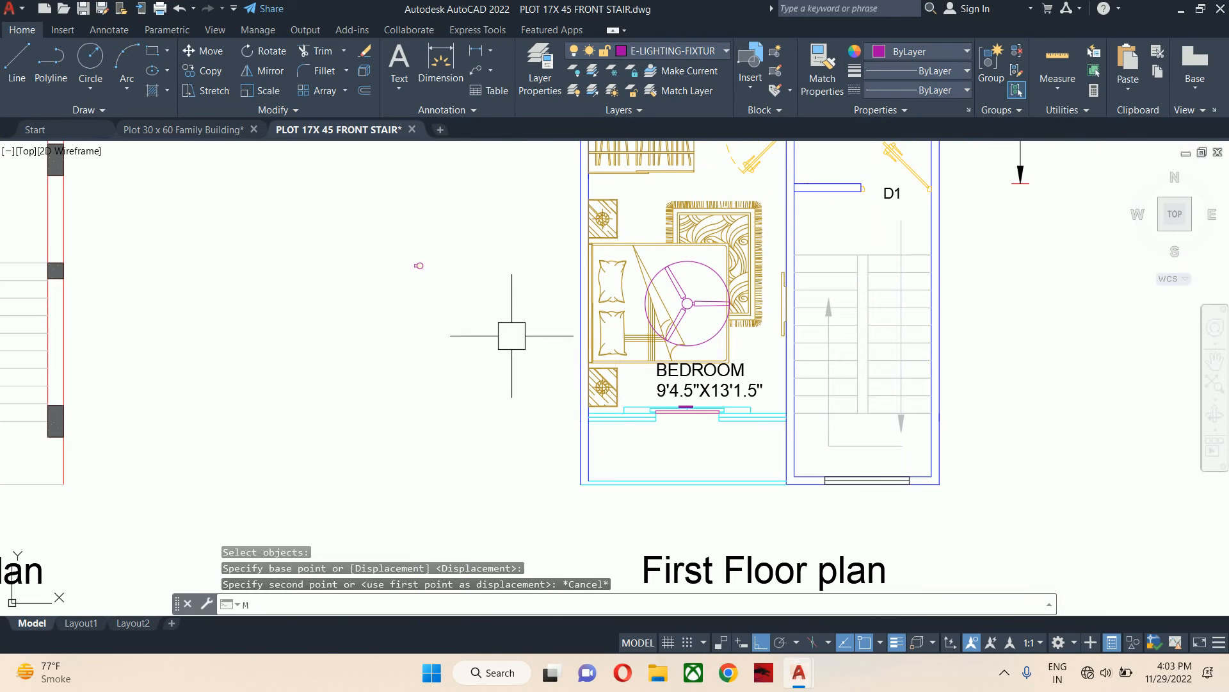
{"action": "key", "text": "Return"}
{"action": "left_click", "coordinate": [381, 259]}
{"action": "left_click", "coordinate": [436, 272]}
{"action": "key", "text": "Return"}
{"action": "scroll", "coordinate": [418, 269], "scroll_direction": "up", "scroll_amount": 6}
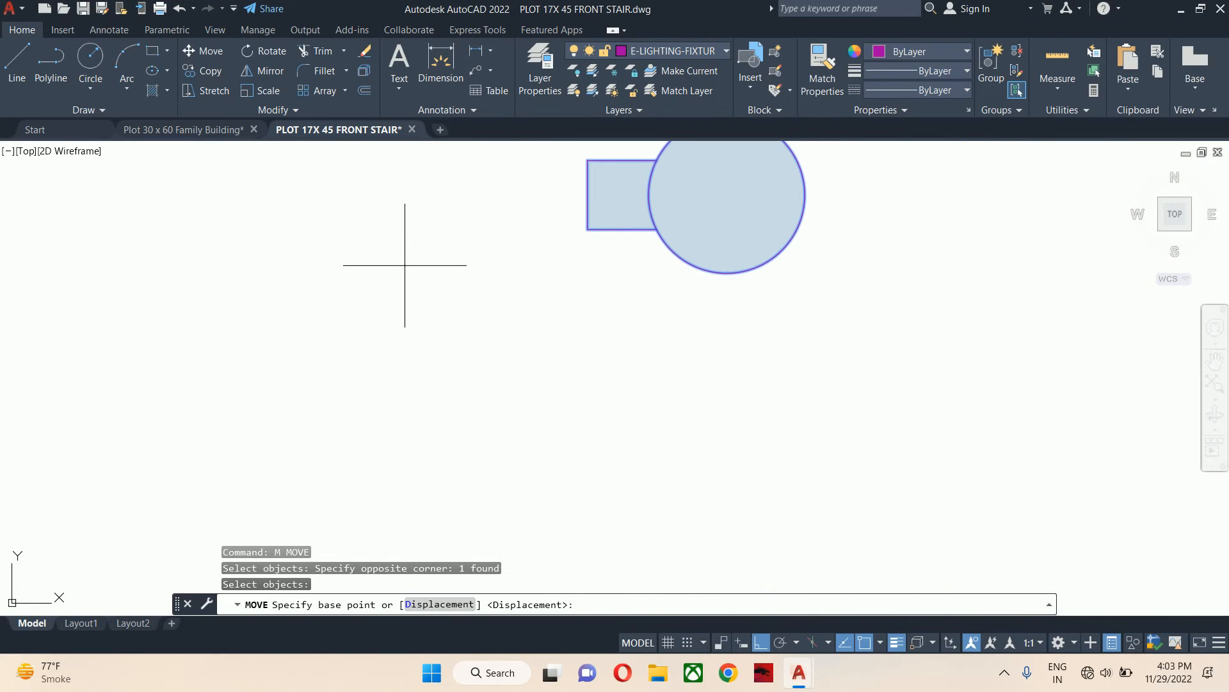
{"action": "left_click", "coordinate": [590, 200]}
{"action": "scroll", "coordinate": [587, 209], "scroll_direction": "down", "scroll_amount": 7}
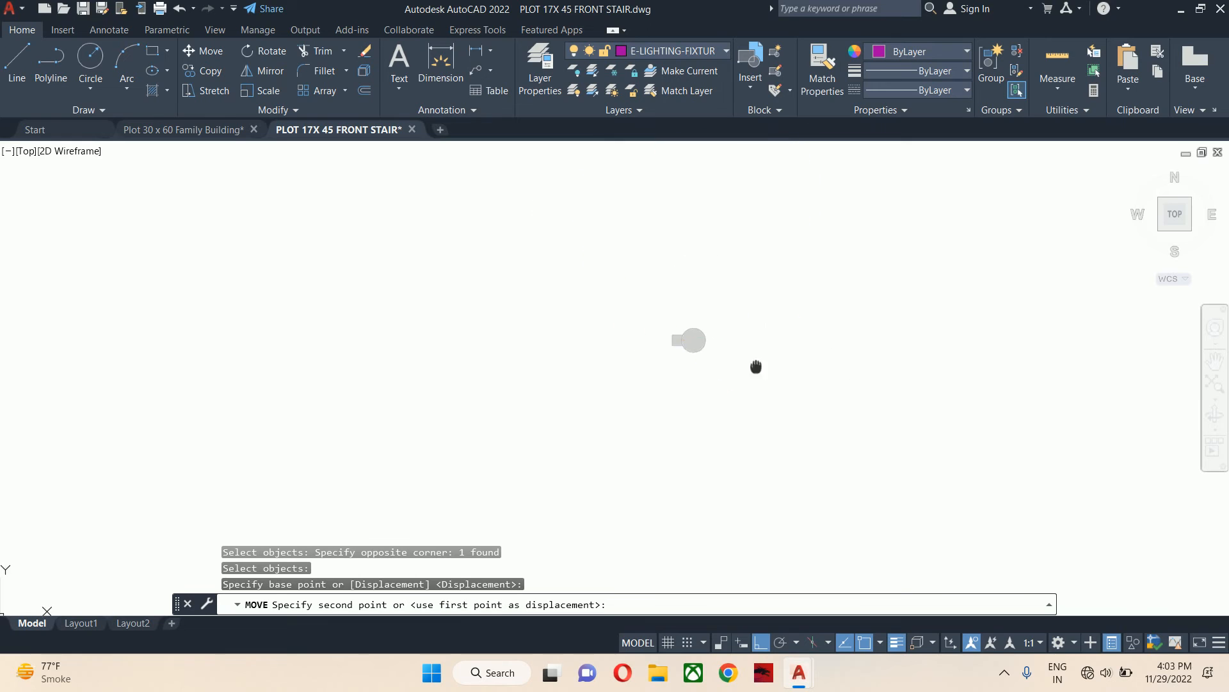
{"action": "scroll", "coordinate": [519, 339], "scroll_direction": "up", "scroll_amount": 6}
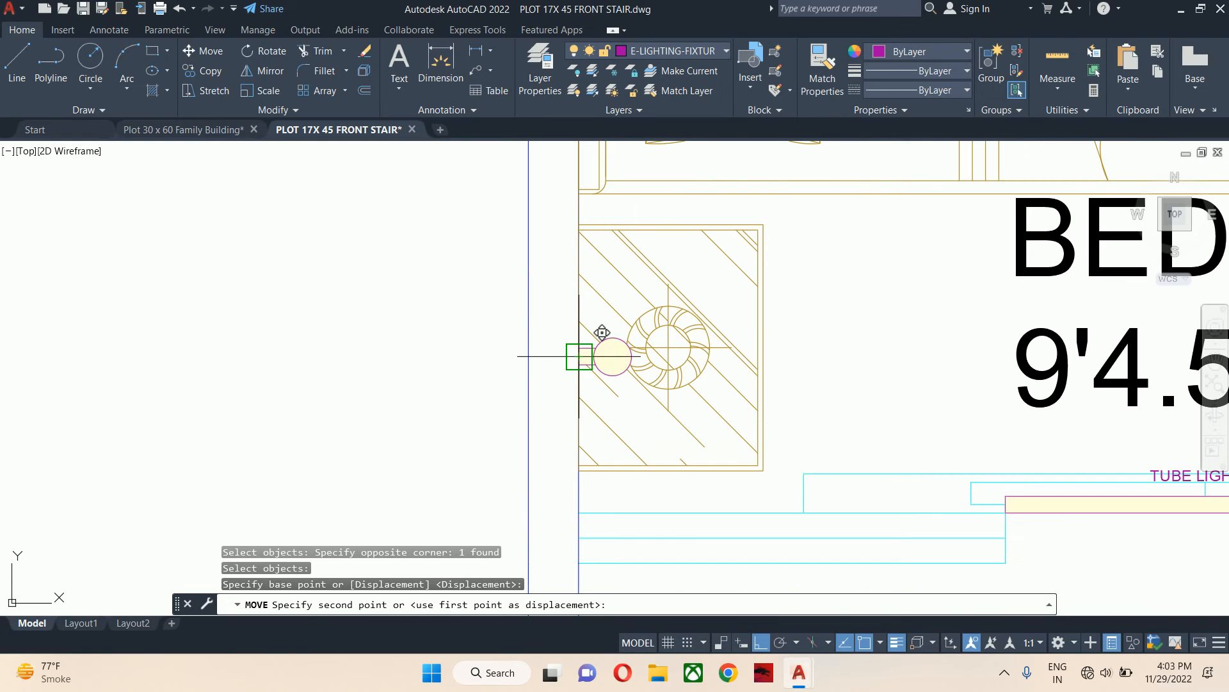
{"action": "left_click", "coordinate": [582, 353]}
{"action": "scroll", "coordinate": [587, 324], "scroll_direction": "down", "scroll_amount": 5}
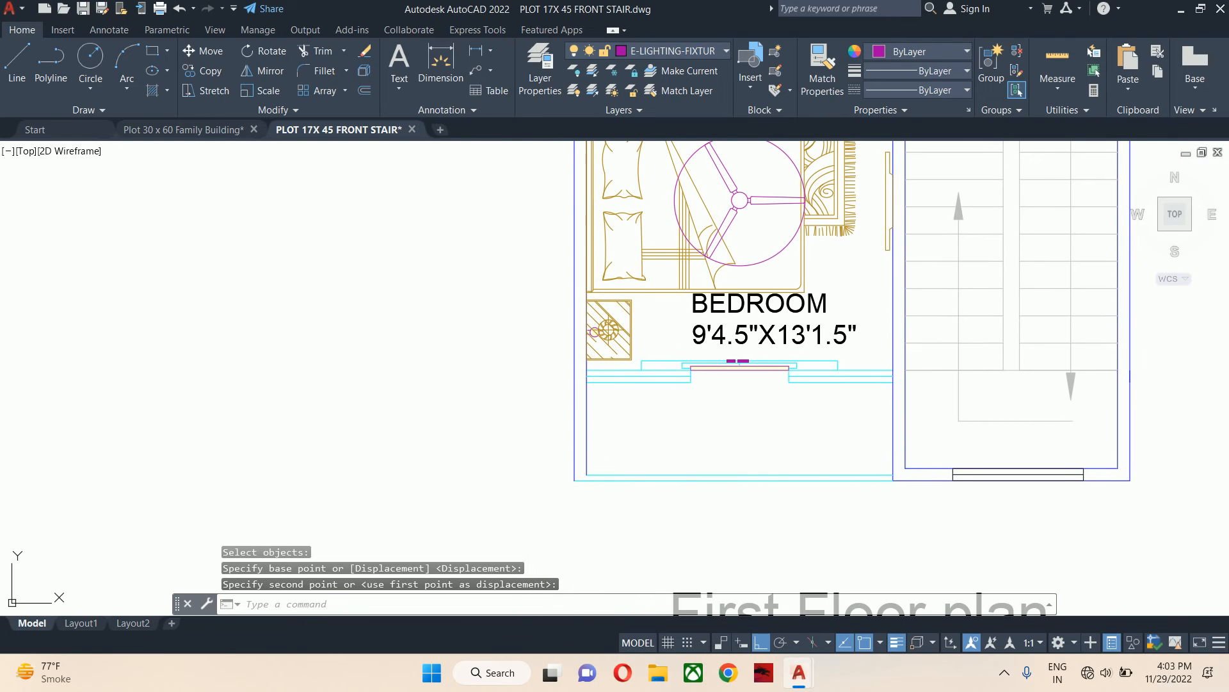
{"action": "scroll", "coordinate": [594, 331], "scroll_direction": "up", "scroll_amount": 2}
{"action": "key", "text": "Escape"}
{"action": "key", "text": "Escape"}
{"action": "key", "text": "Escape"}
{"action": "type", "text": "co"}
{"action": "key", "text": "Return"}
{"action": "scroll", "coordinate": [585, 346], "scroll_direction": "up", "scroll_amount": 4}
{"action": "left_click", "coordinate": [596, 312]}
{"action": "key", "text": "Return"}
{"action": "middle_click_drag", "start_coordinate": [759, 269], "coordinate": [714, 390]}
{"action": "key", "text": "Escape"}
- Mirror the wall light across a horizontal line through the ceiling fan's centre to the upper bedside table, keeping the original
{"action": "type", "text": "mi"}
{"action": "key", "text": "Return"}
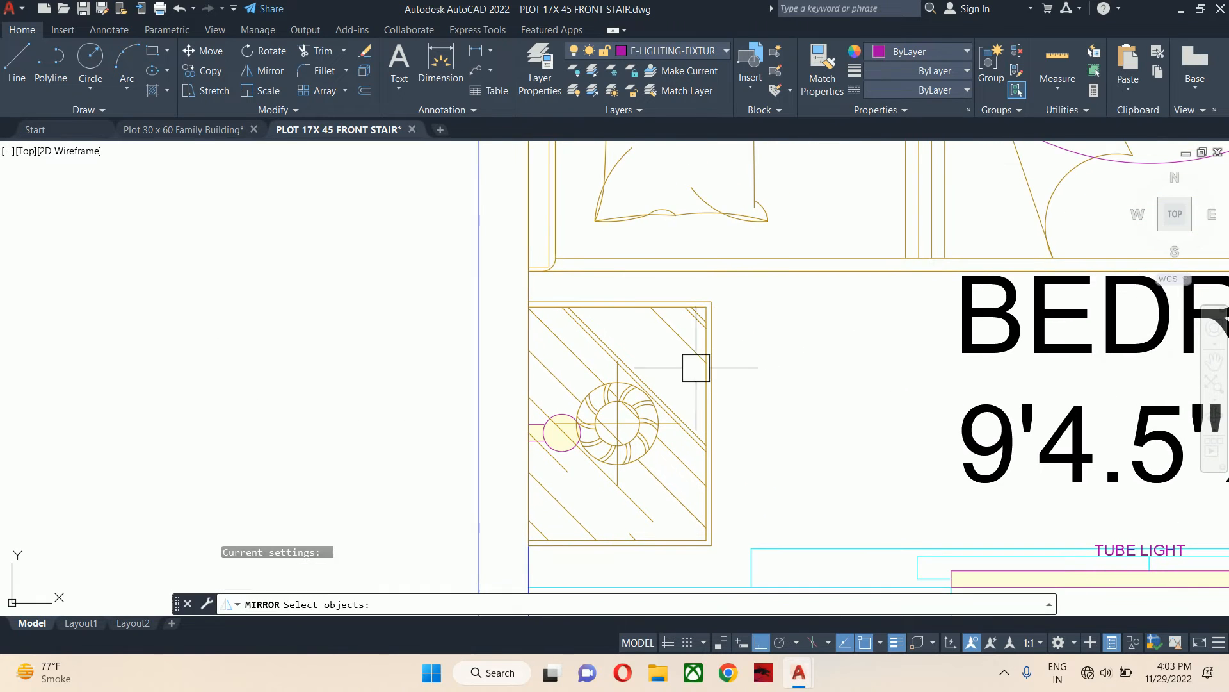
{"action": "left_click", "coordinate": [571, 417]}
{"action": "key", "text": "Return"}
{"action": "scroll", "coordinate": [571, 417], "scroll_direction": "down", "scroll_amount": 3}
{"action": "scroll", "coordinate": [577, 410], "scroll_direction": "up", "scroll_amount": 6}
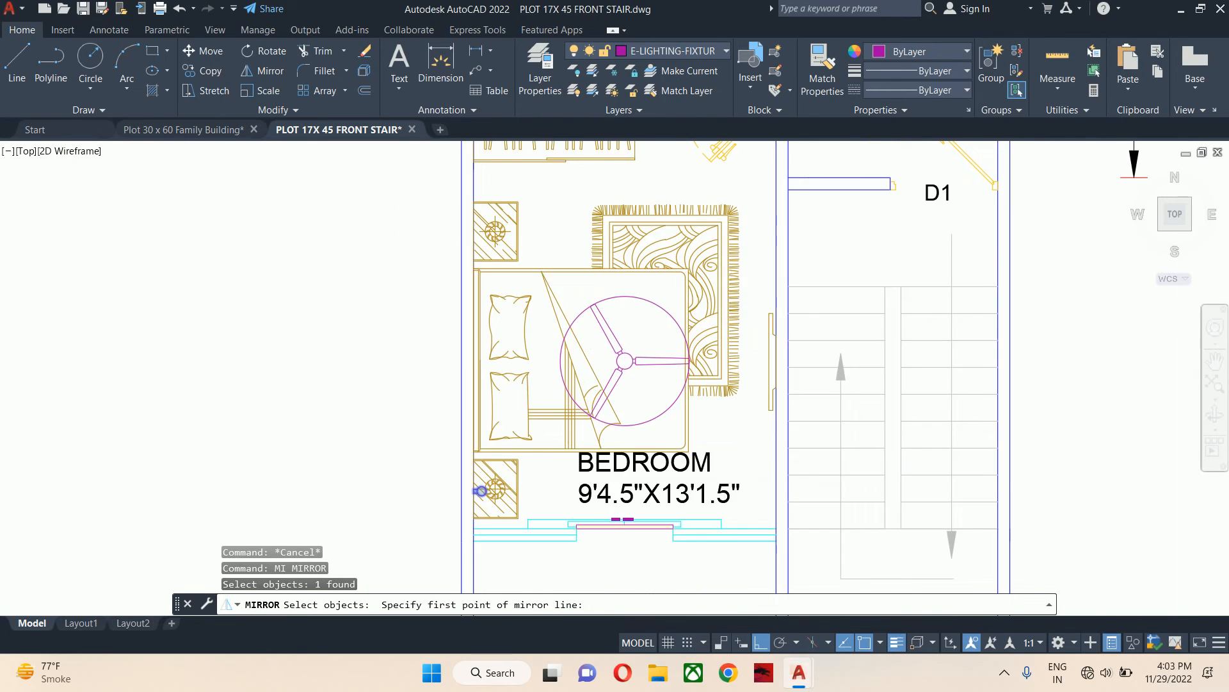
{"action": "left_click", "coordinate": [475, 441]}
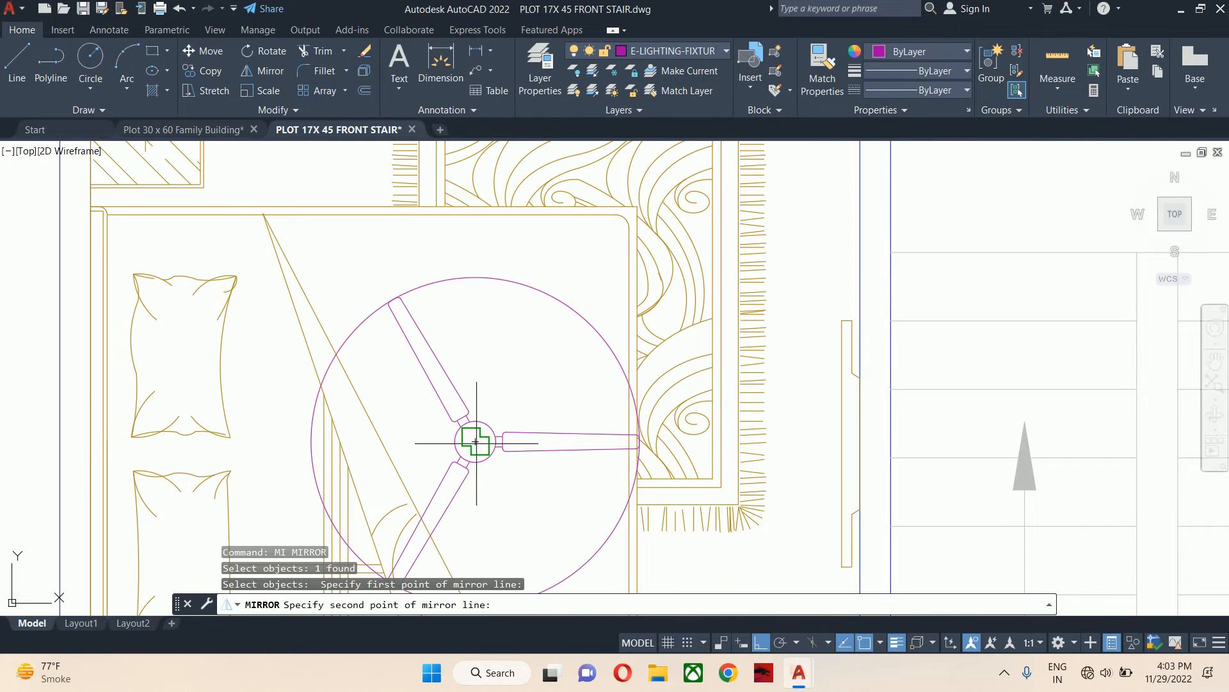
{"action": "left_click", "coordinate": [560, 448]}
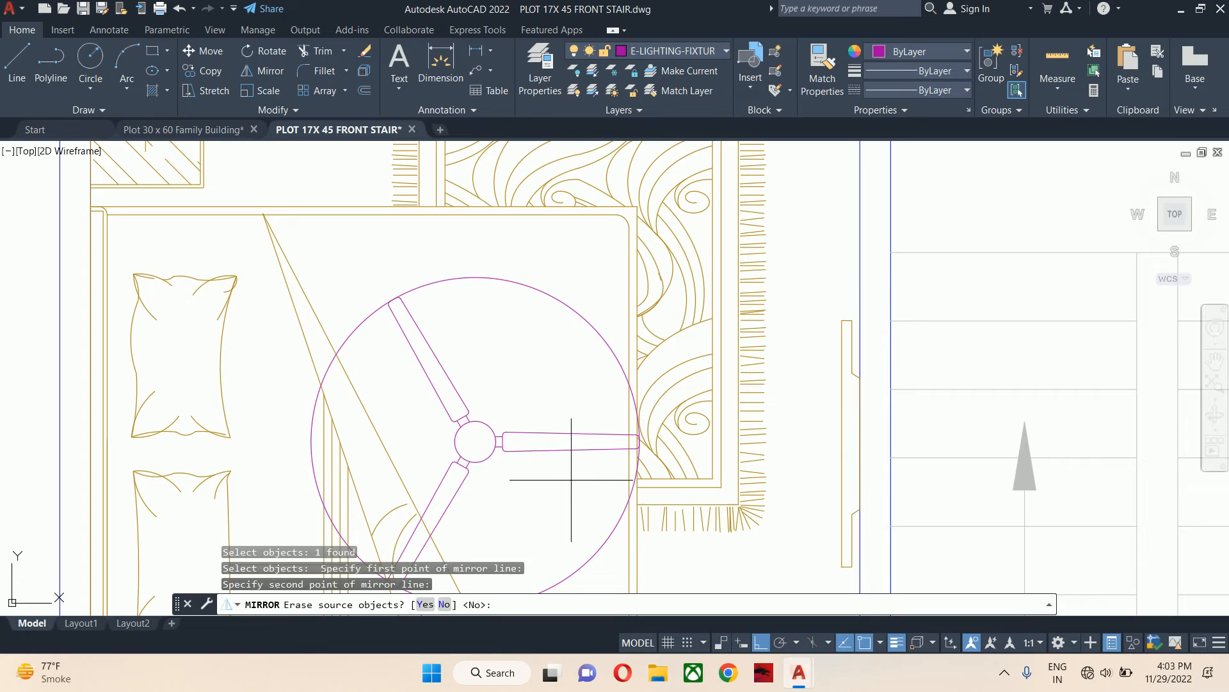
{"action": "key", "text": "Escape"}
{"action": "key", "text": "Escape"}
{"action": "scroll", "coordinate": [562, 467], "scroll_direction": "down", "scroll_amount": 5}
{"action": "scroll", "coordinate": [442, 397], "scroll_direction": "up", "scroll_amount": 3}
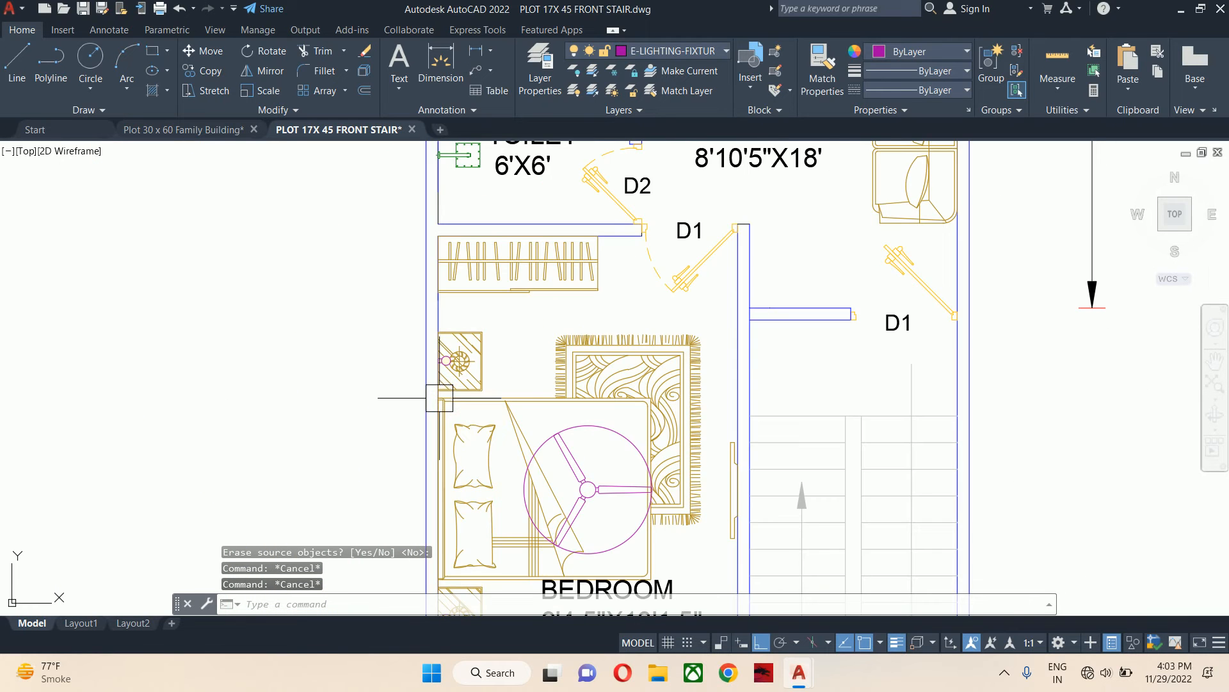
{"action": "key", "text": "Escape"}
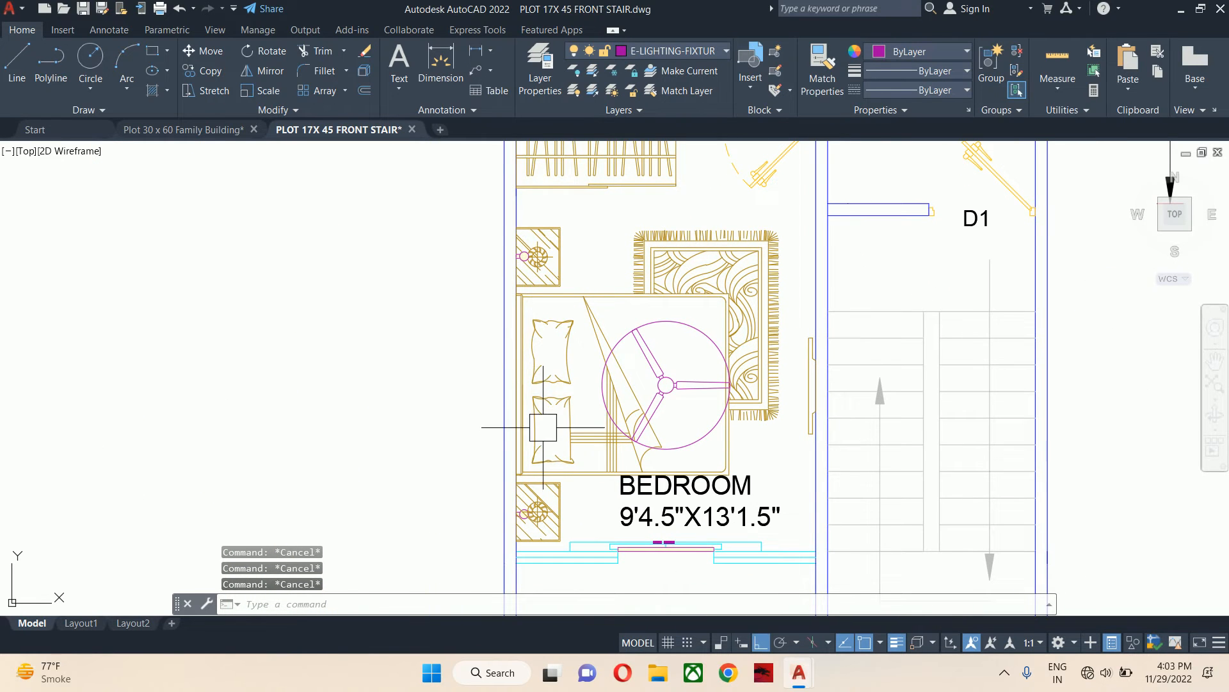
- Open the WALL LIGHT block definition in the block editor from the upper bedside table's light
{"action": "scroll", "coordinate": [535, 247], "scroll_direction": "up", "scroll_amount": 4}
{"action": "left_click", "coordinate": [485, 284]}
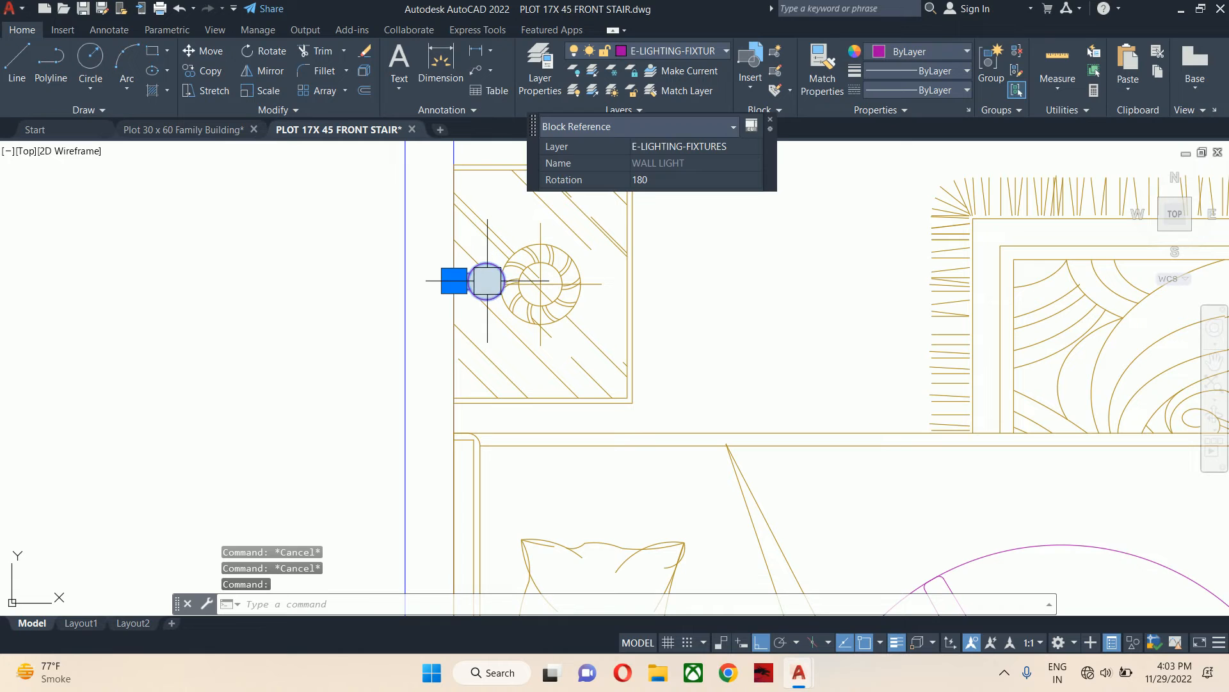
{"action": "type", "text": "N"}
{"action": "key", "text": "BackSpace"}
{"action": "type", "text": "BE"}
{"action": "key", "text": "Return"}
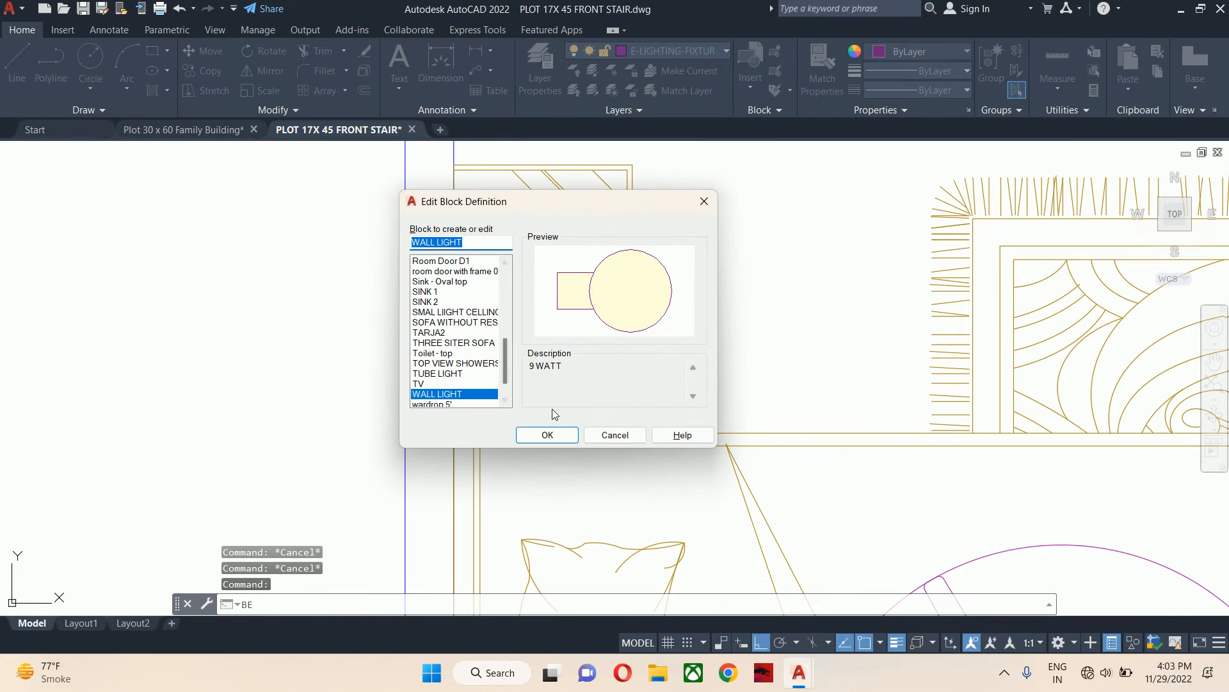
{"action": "left_click", "coordinate": [554, 431]}
- Change the colour of the circle's and the rectangle's solid hatches to Red
{"action": "left_click", "coordinate": [650, 330]}
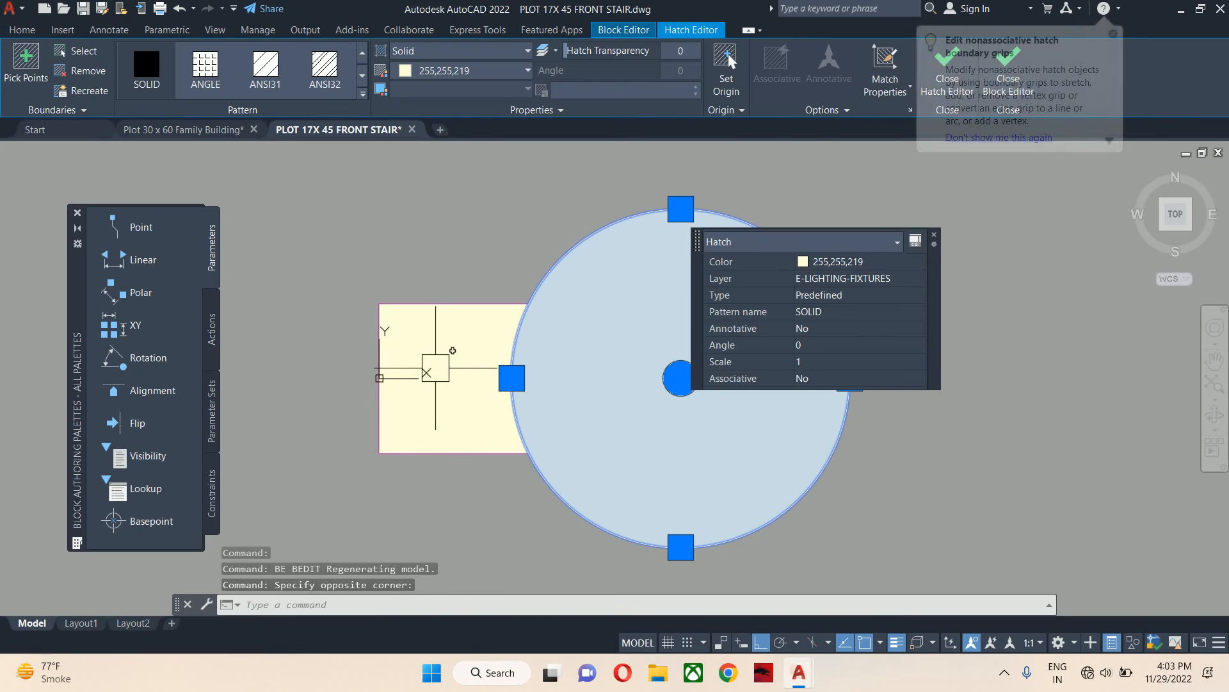
{"action": "left_click", "coordinate": [439, 362]}
{"action": "left_click", "coordinate": [642, 234]}
{"action": "left_click", "coordinate": [642, 234]}
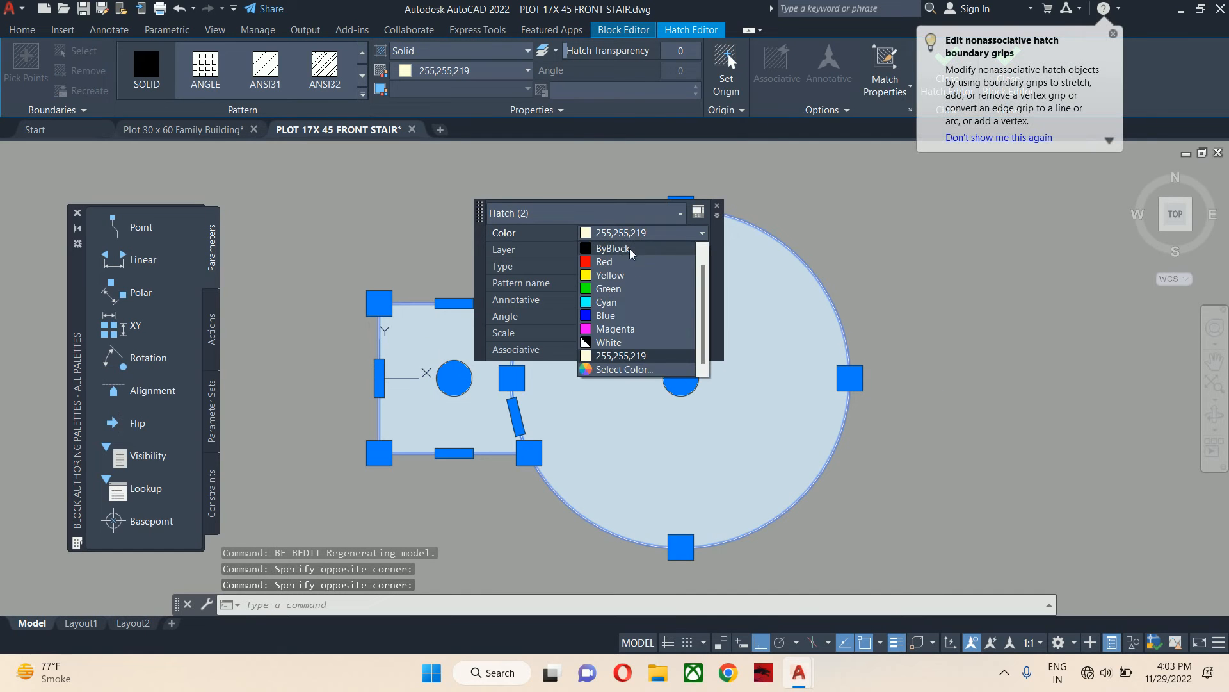
{"action": "left_click", "coordinate": [642, 276]}
{"action": "key", "text": "Escape"}
{"action": "key", "text": "Escape"}
{"action": "key", "text": "Escape"}
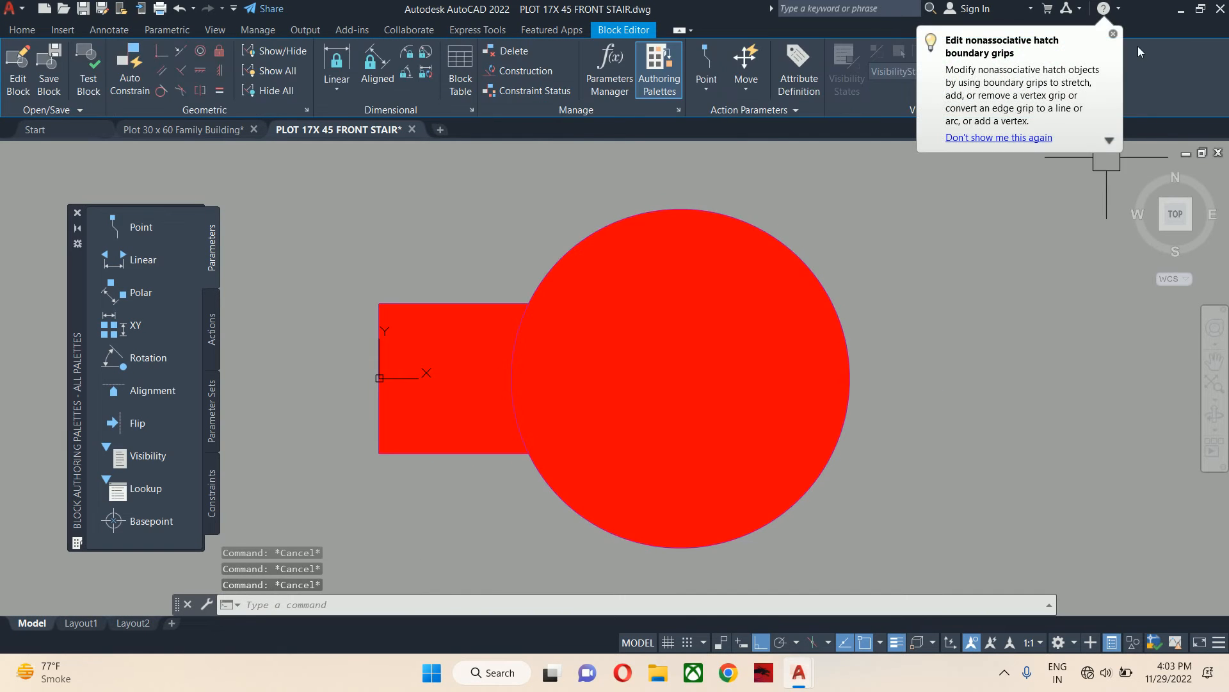
- Close the block editor and save the changes to the WALL LIGHT block
{"action": "left_click", "coordinate": [1113, 34]}
{"action": "left_click", "coordinate": [1051, 75]}
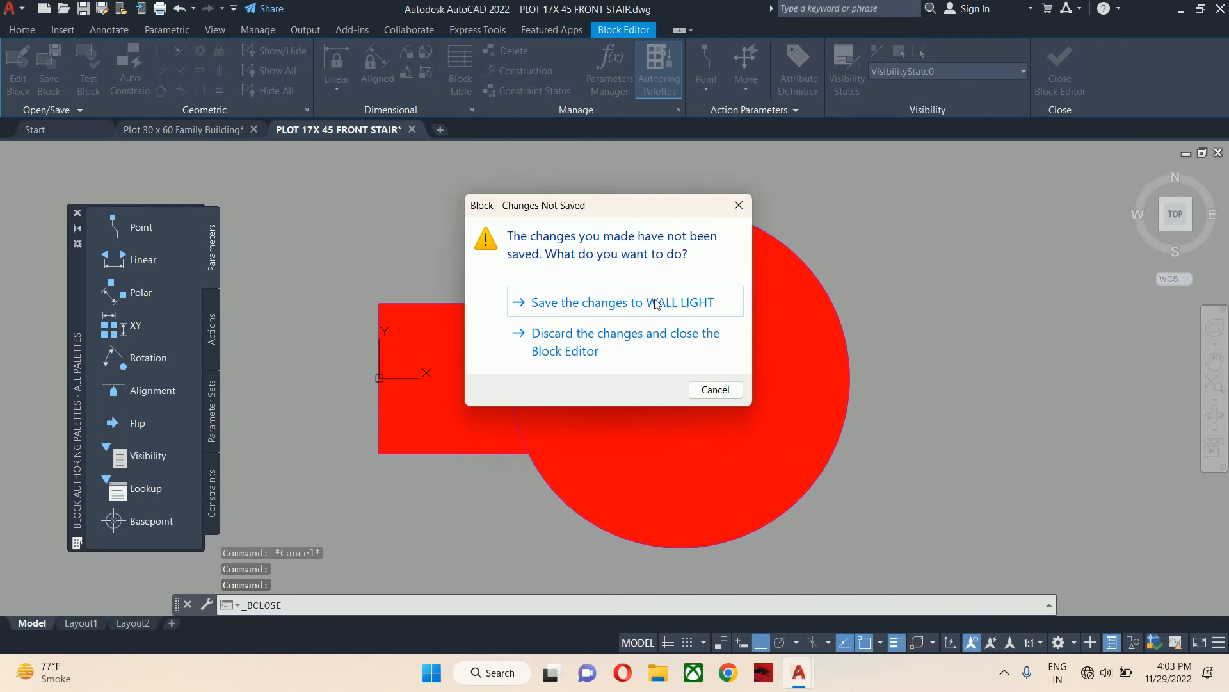
{"action": "left_click", "coordinate": [883, 302]}
{"action": "scroll", "coordinate": [697, 322], "scroll_direction": "down", "scroll_amount": 5}
{"action": "scroll", "coordinate": [695, 323], "scroll_direction": "up", "scroll_amount": 6}
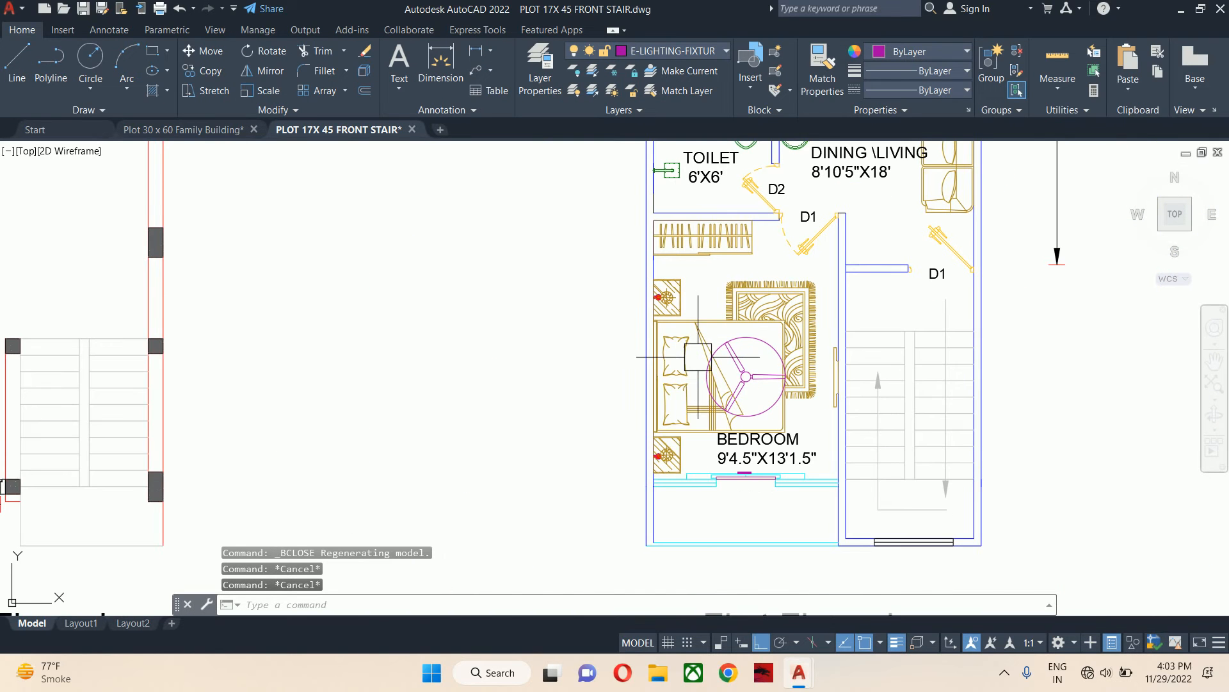
{"action": "middle_click_drag", "start_coordinate": [733, 440], "coordinate": [738, 531]}
{"action": "key", "text": "Escape"}
{"action": "scroll", "coordinate": [628, 361], "scroll_direction": "down", "scroll_amount": 2}
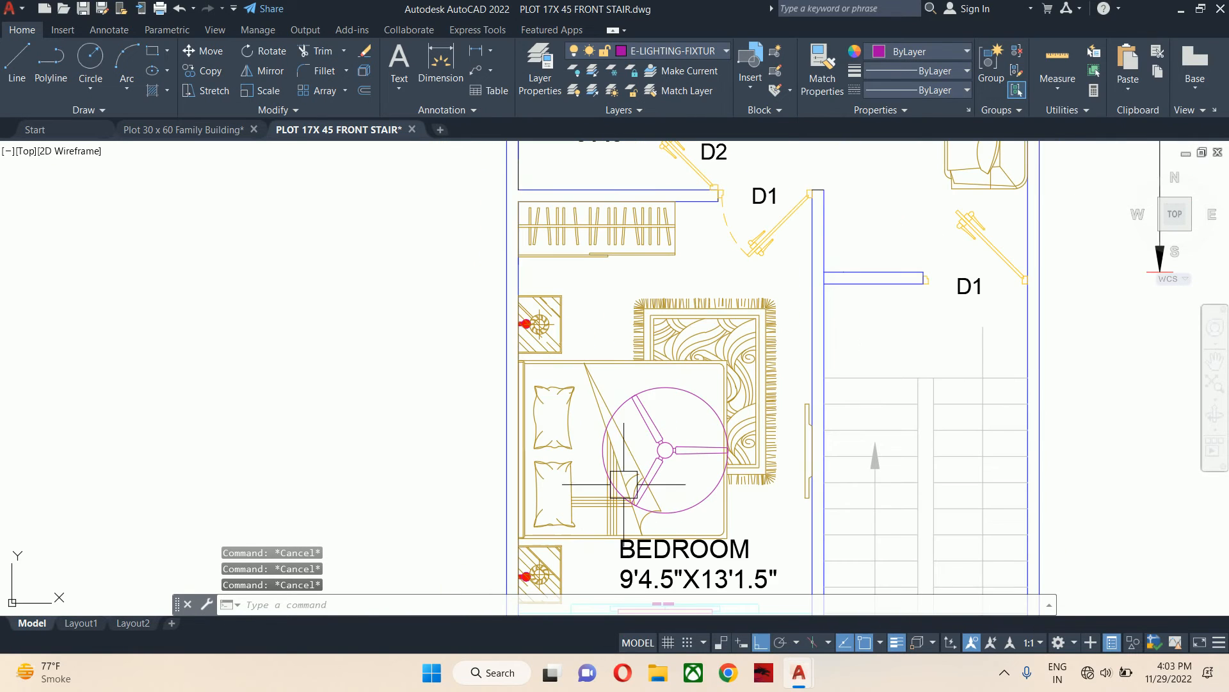
{"action": "middle_click_drag", "start_coordinate": [804, 485], "coordinate": [774, 386]}
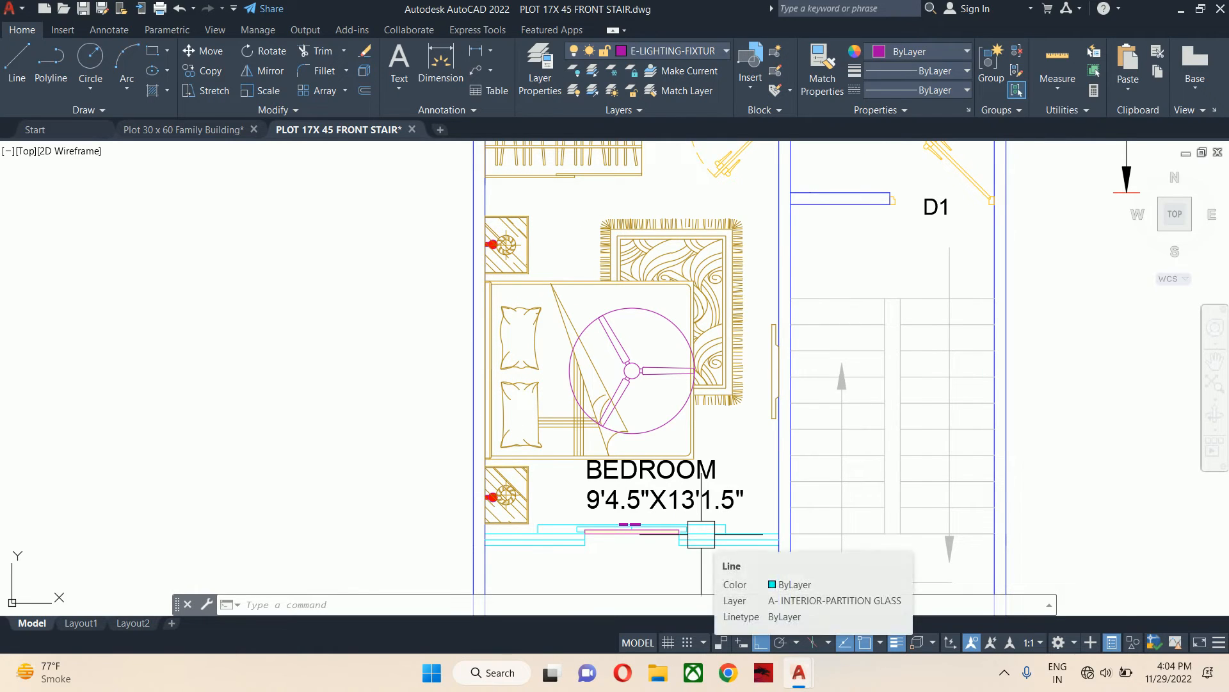
{"action": "key", "text": "Escape"}
{"action": "key", "text": "Escape"}
{"action": "key", "text": "Escape"}
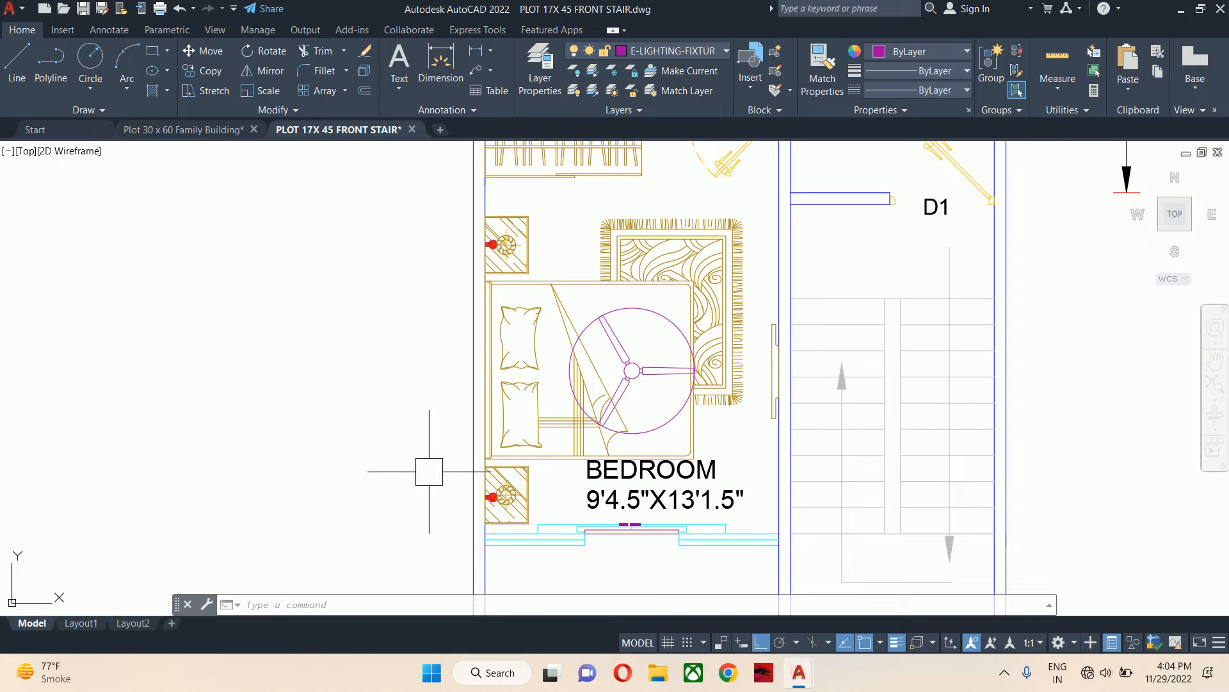
{"action": "key", "text": "Escape"}
{"action": "key", "text": "Escape"}
{"action": "key", "text": "Escape"}
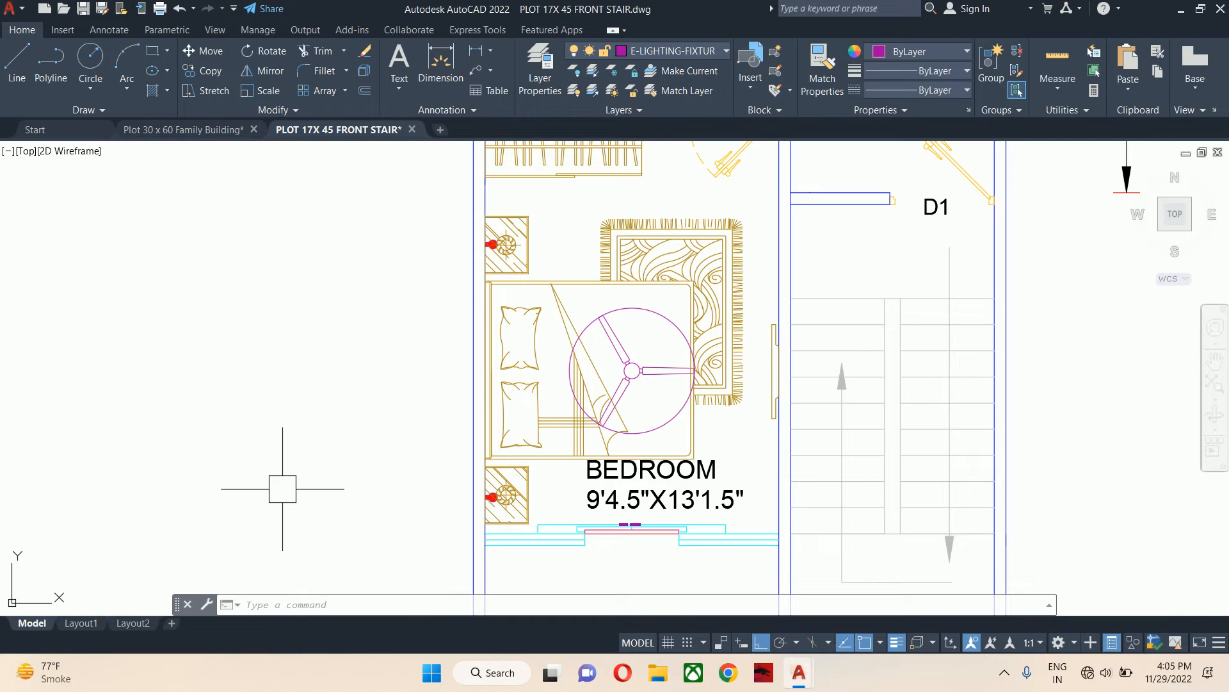
- Draw a circle with a 4" diameter in the empty area to the left of the first floor bedroom
{"action": "type", "text": "c"}
{"action": "key", "text": "Return"}
{"action": "middle_click_drag", "start_coordinate": [205, 488], "coordinate": [494, 509]}
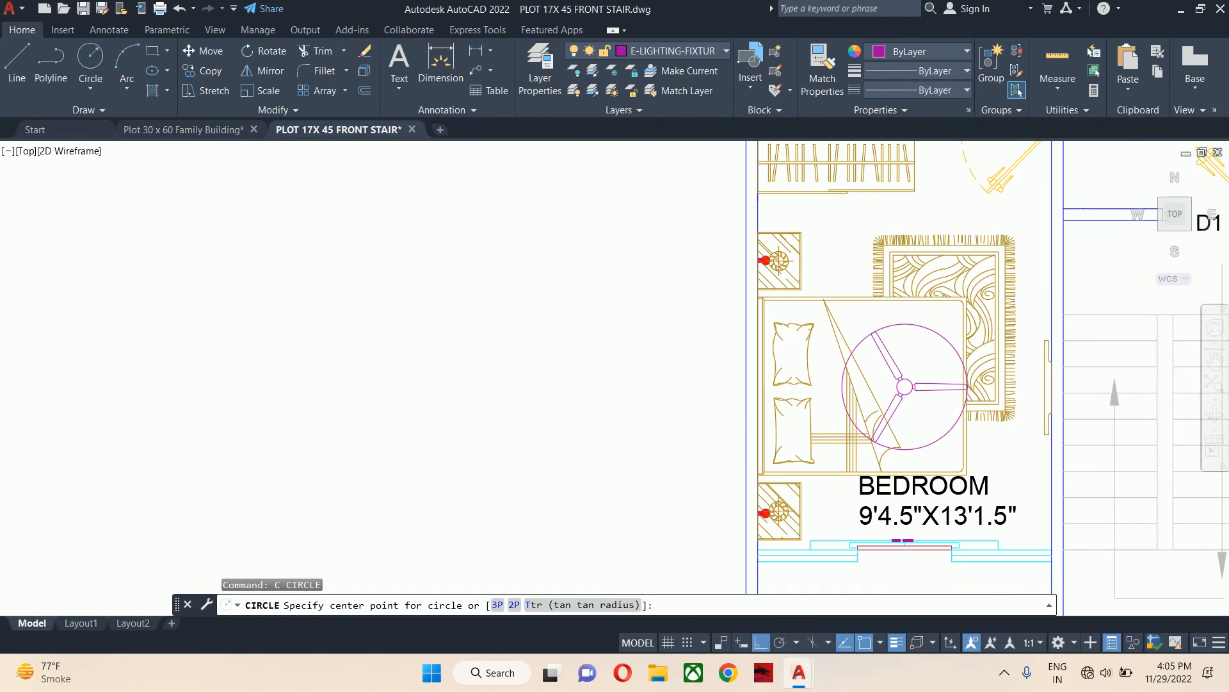
{"action": "scroll", "coordinate": [639, 393], "scroll_direction": "up", "scroll_amount": 3}
{"action": "left_click", "coordinate": [640, 394]}
{"action": "type", "text": "D"}
{"action": "key", "text": "Return"}
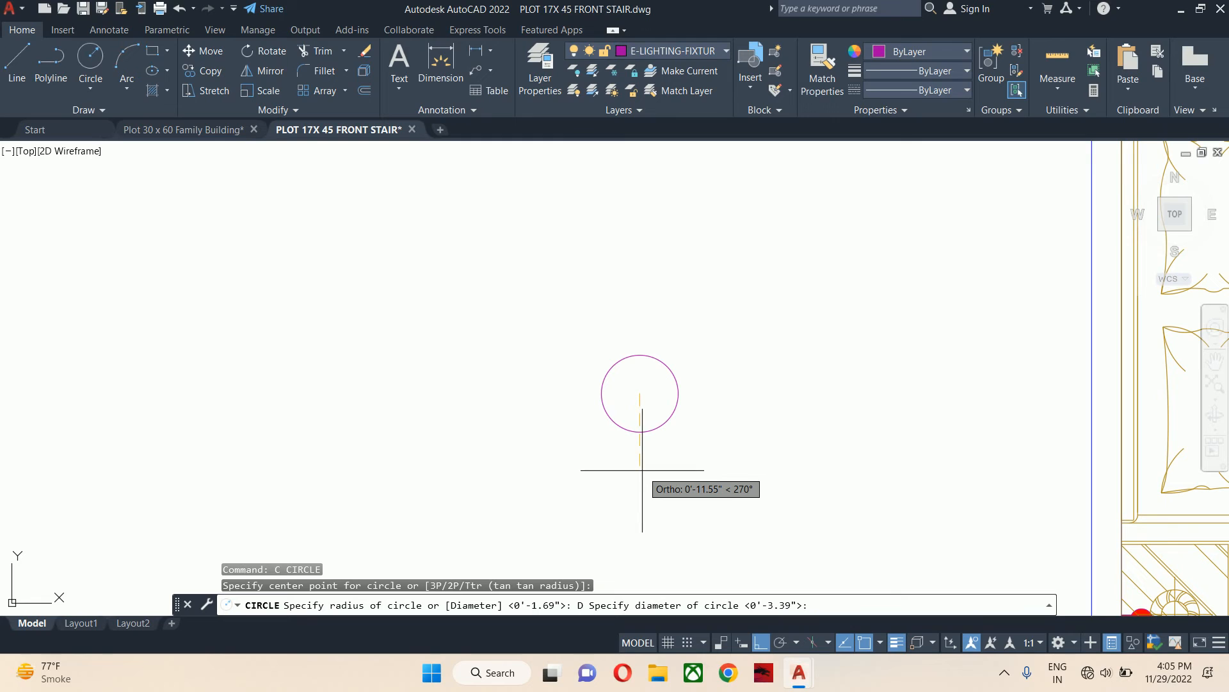
{"action": "type", "text": "4"}
{"action": "key", "text": "Return"}
{"action": "key", "text": "Escape"}
{"action": "key", "text": "Escape"}
{"action": "key", "text": "Escape"}
- Offset the 4" diameter circle outward by 0.75" to form a concentric ring
{"action": "scroll", "coordinate": [634, 401], "scroll_direction": "up", "scroll_amount": 10}
{"action": "type", "text": "O"}
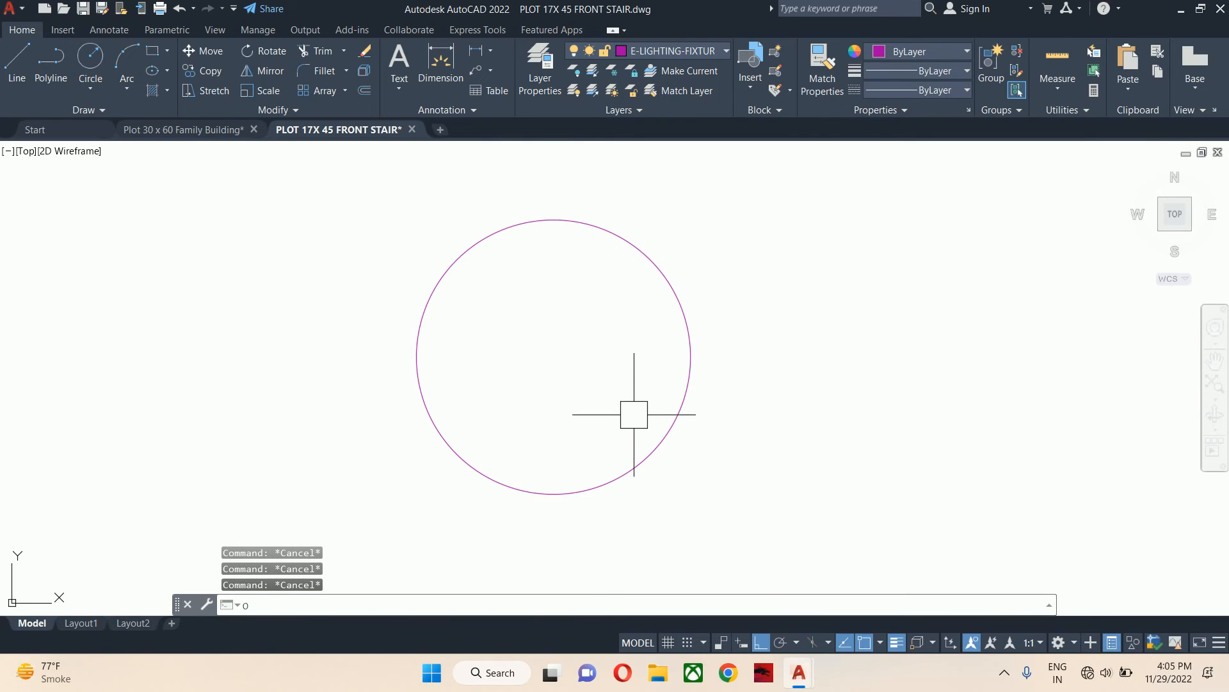
{"action": "key", "text": "Return"}
{"action": "type", "text": ".75"}
{"action": "key", "text": "Return"}
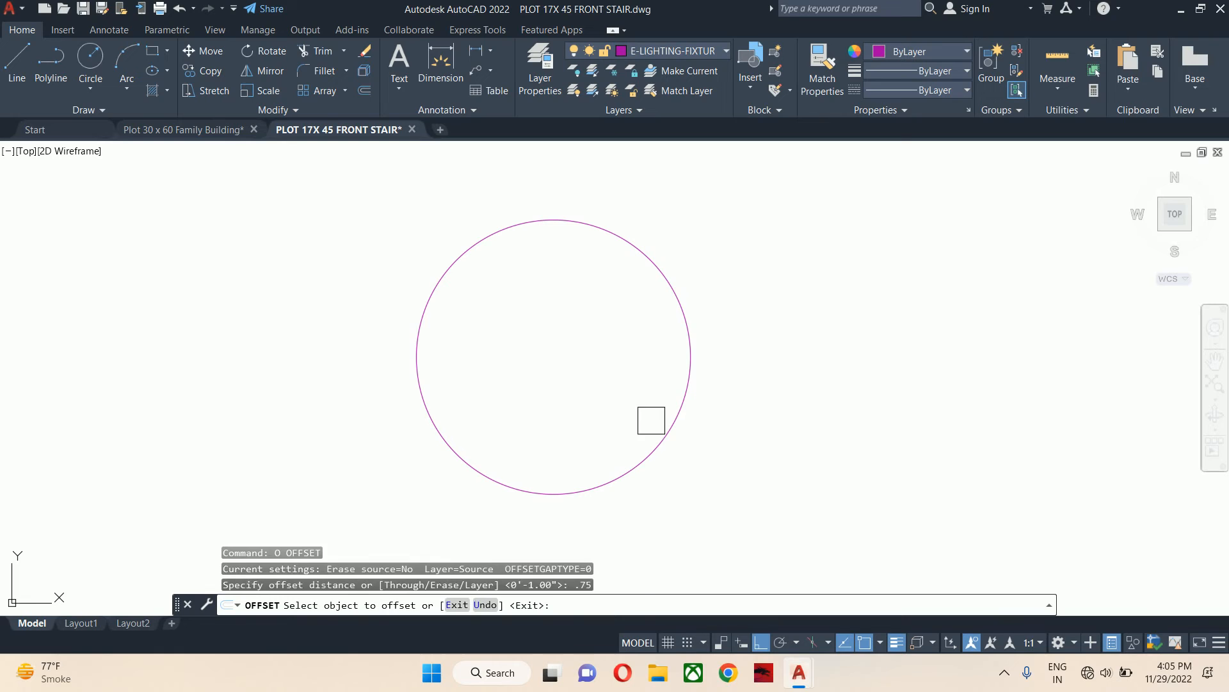
{"action": "left_click", "coordinate": [689, 373]}
{"action": "left_click", "coordinate": [739, 380]}
{"action": "key", "text": "Escape"}
{"action": "key", "text": "Escape"}
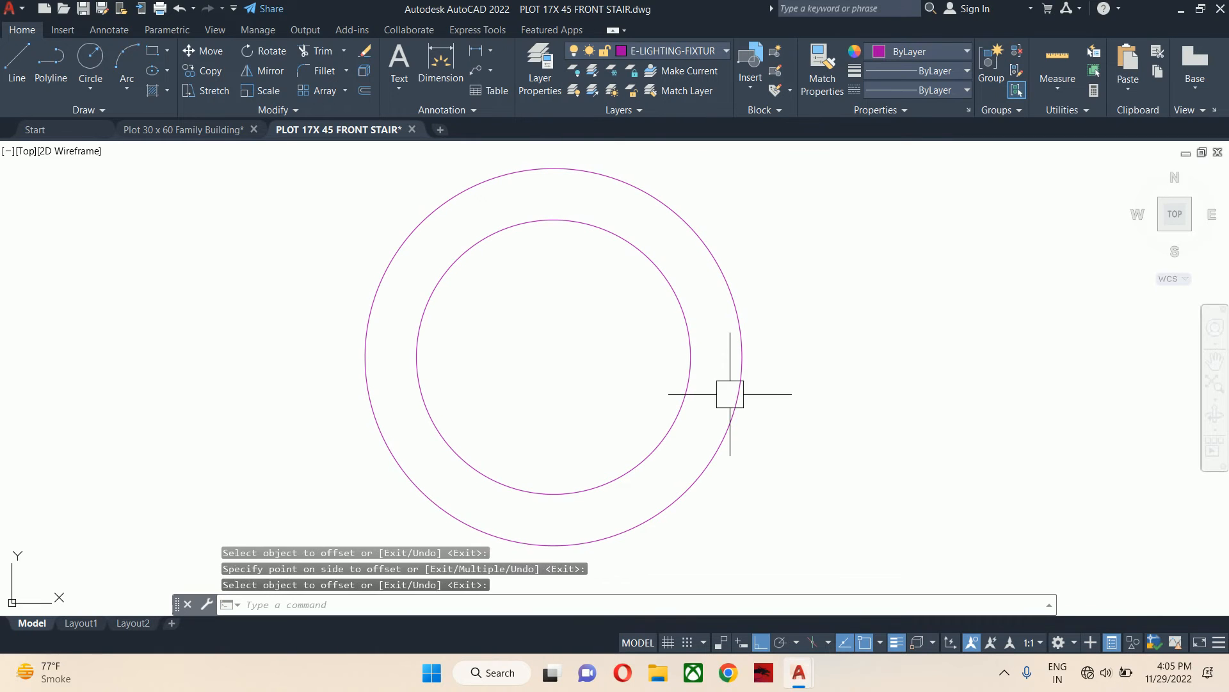
{"action": "key", "text": "Escape"}
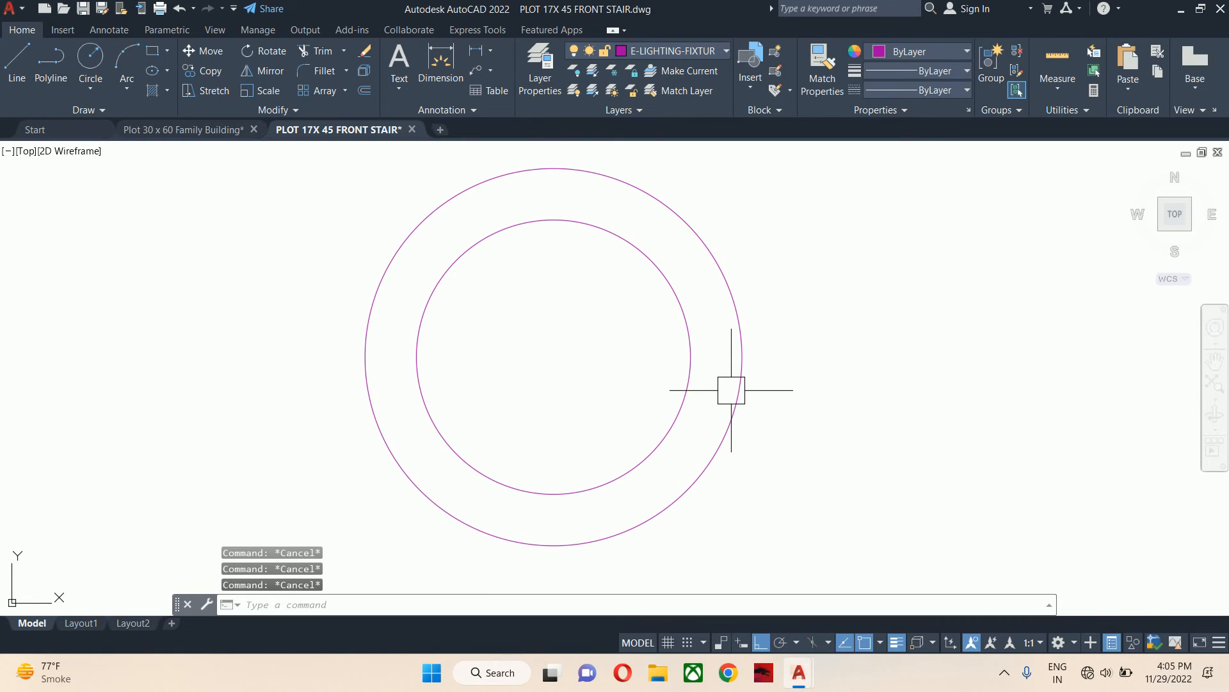
- Start a block definition named CEILING LIGHT with both concentric circles as its objects
{"action": "type", "text": "b"}
{"action": "key", "text": "Return"}
{"action": "type", "text": "CE"}
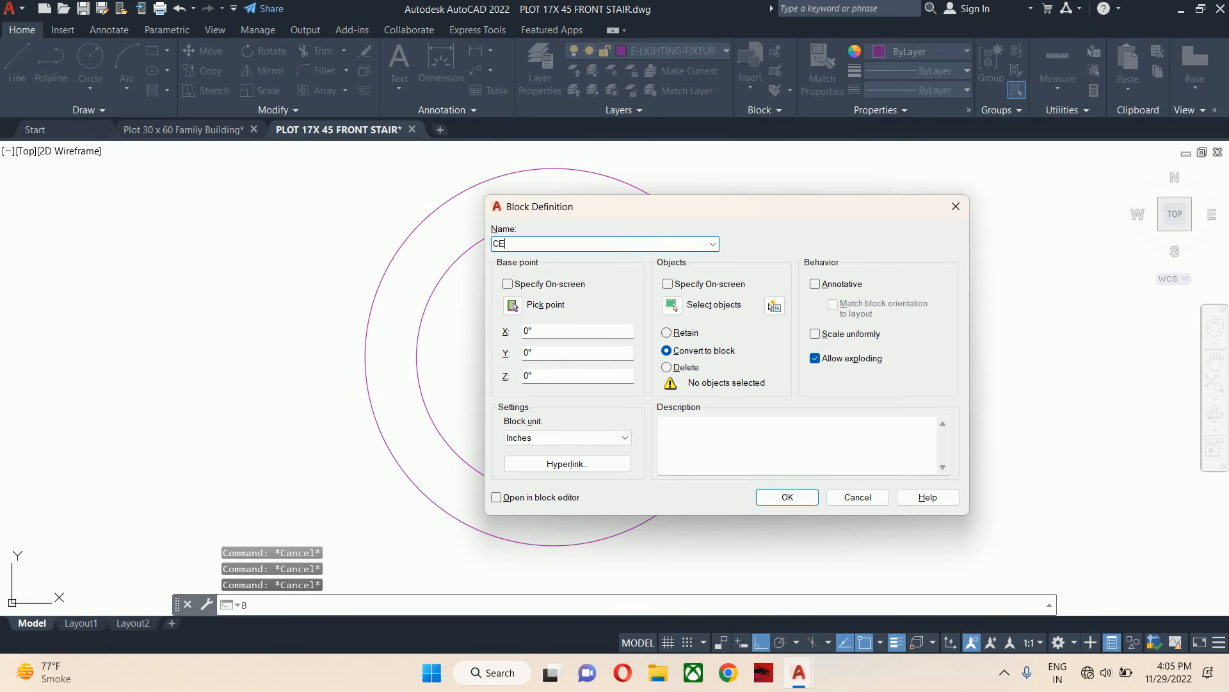
{"action": "type", "text": "LIGHT"}
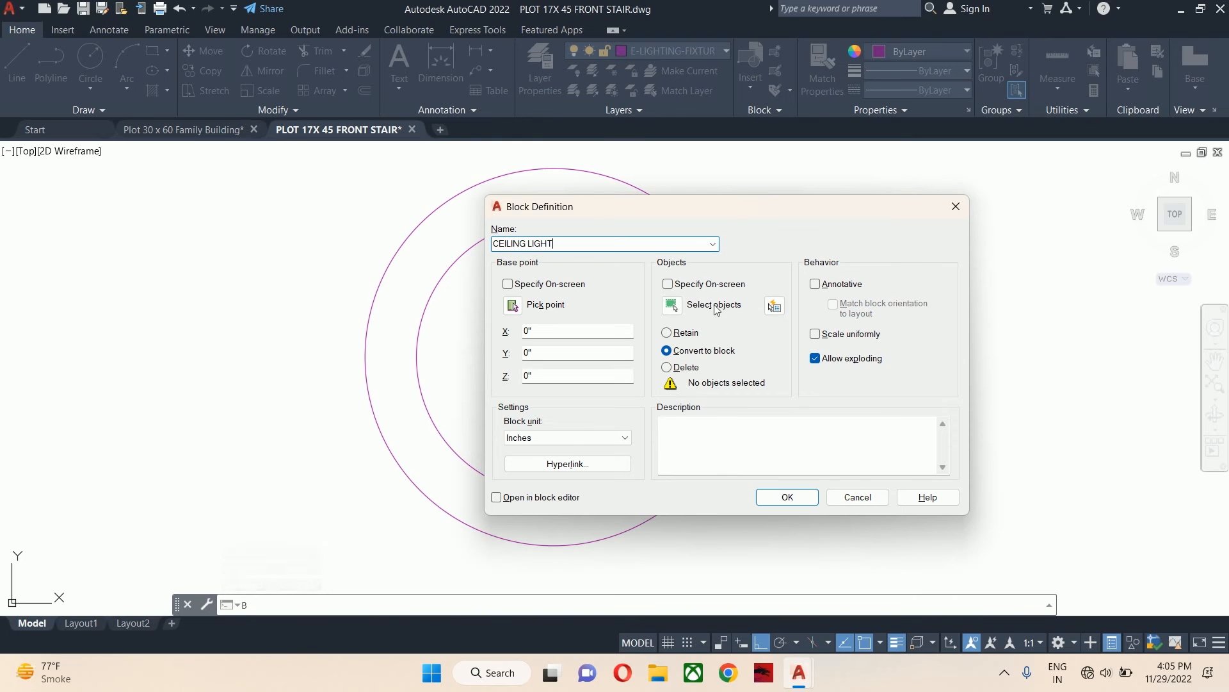
{"action": "left_click", "coordinate": [678, 306]}
{"action": "left_click", "coordinate": [796, 280]}
{"action": "left_click", "coordinate": [656, 368]}
{"action": "key", "text": "Return"}
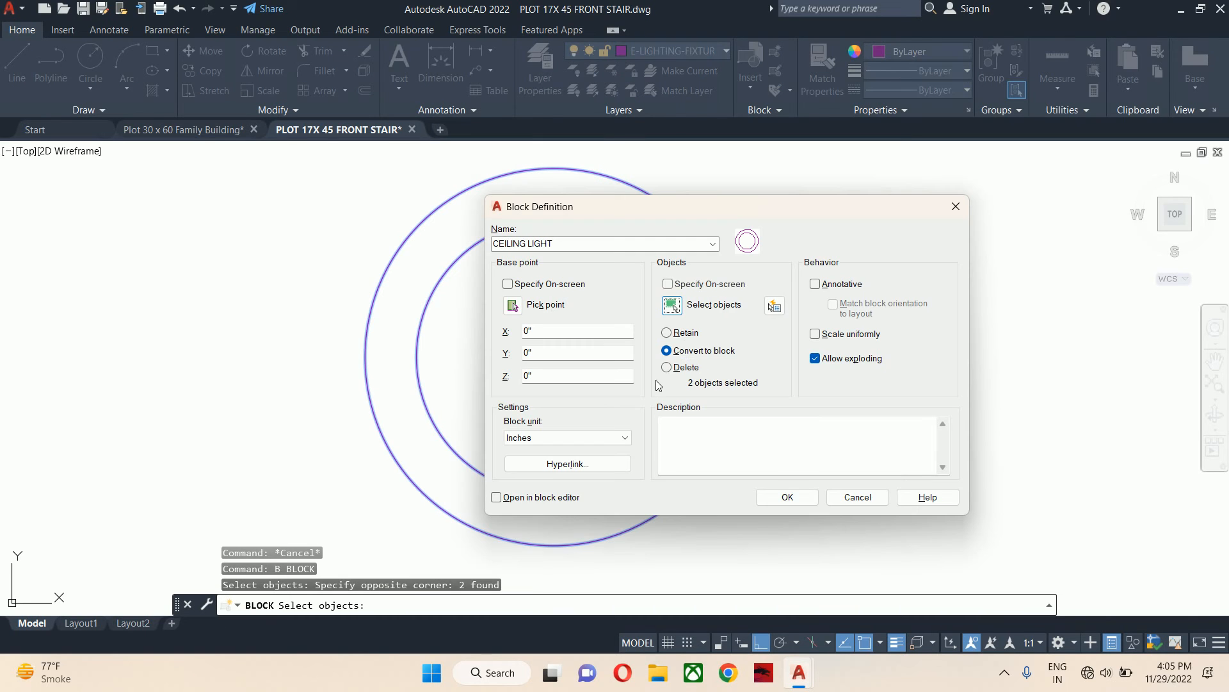
- Set the block's base point at the circles' center and create the CEILING LIGHT block
{"action": "left_click", "coordinate": [511, 306]}
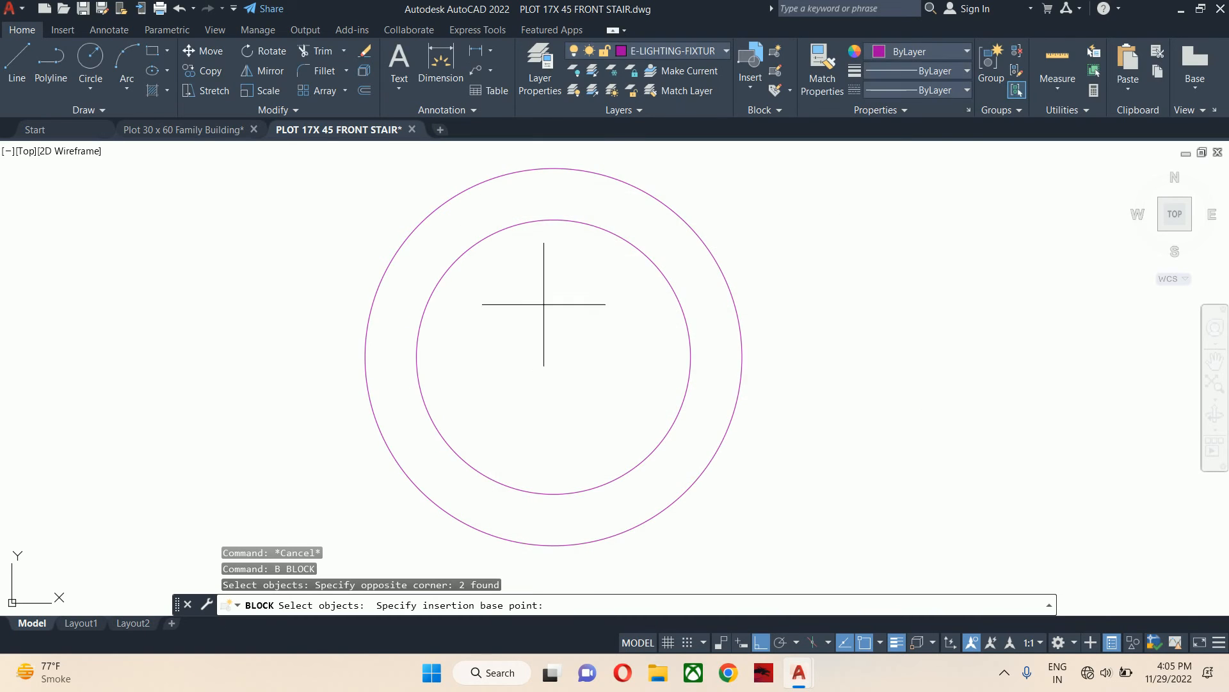
{"action": "left_click", "coordinate": [553, 356]}
{"action": "left_click", "coordinate": [512, 305]}
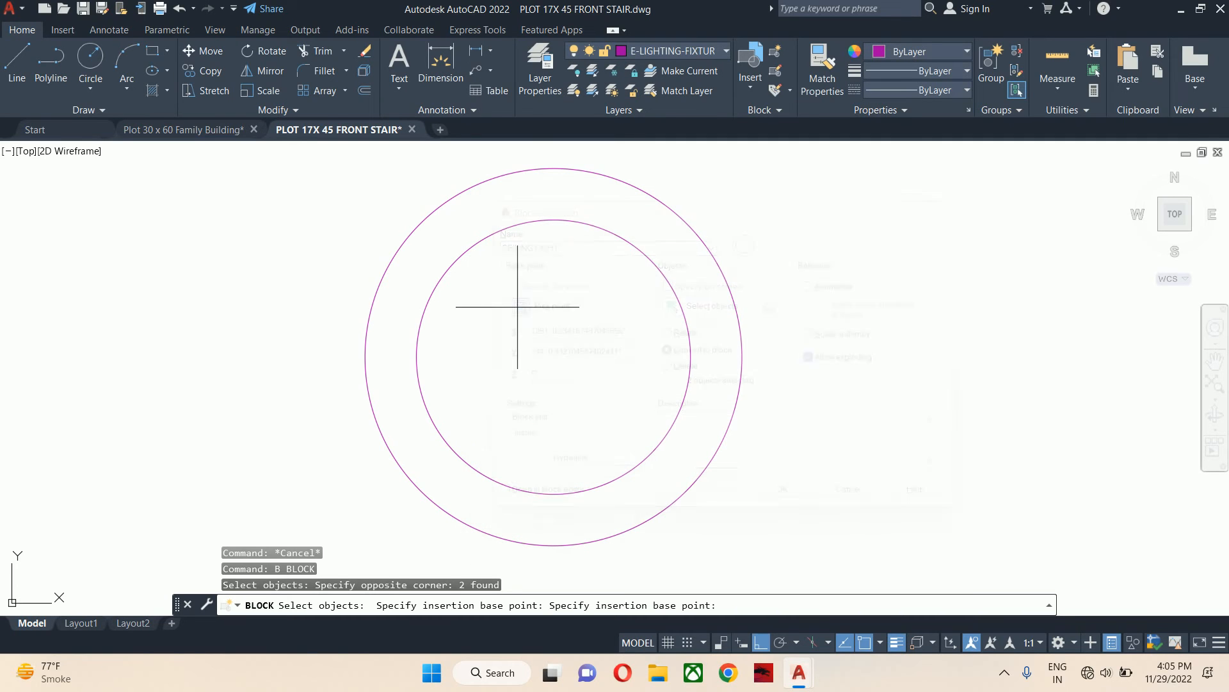
{"action": "left_click", "coordinate": [554, 356]}
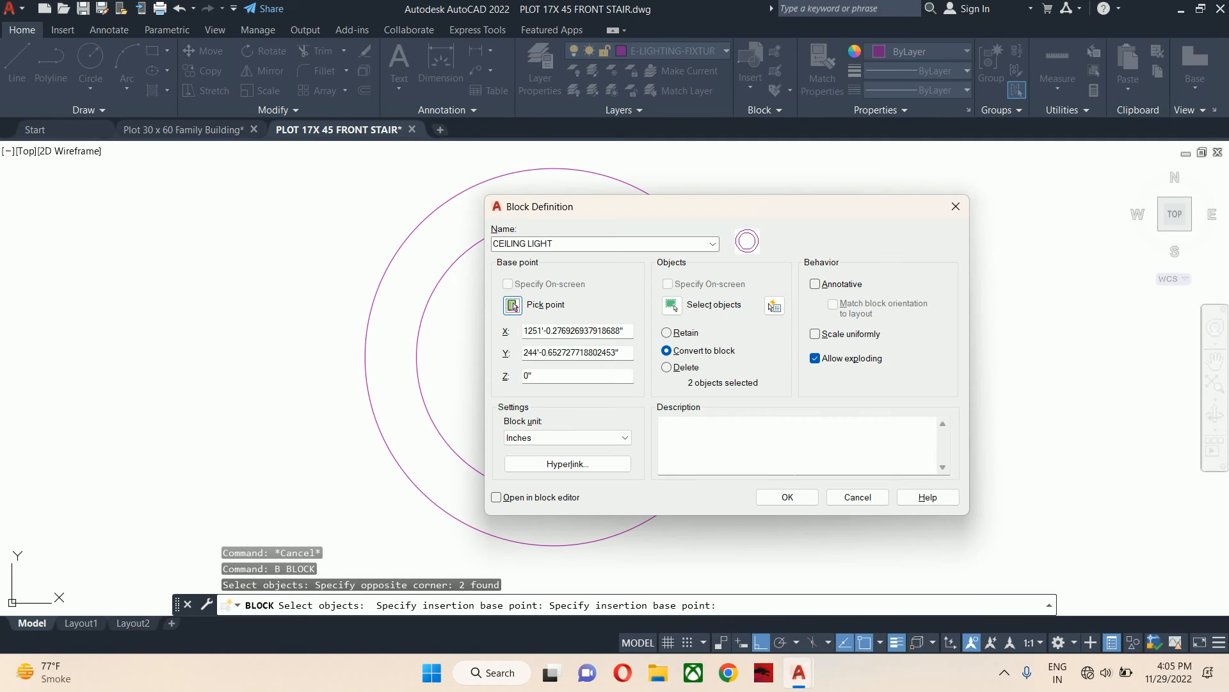
{"action": "left_click", "coordinate": [789, 497]}
{"action": "key", "text": "Escape"}
- Open the CEILING LIGHT block definition in the block editor
{"action": "left_click", "coordinate": [707, 381]}
{"action": "left_click", "coordinate": [646, 379]}
{"action": "type", "text": "BE"}
{"action": "key", "text": "Return"}
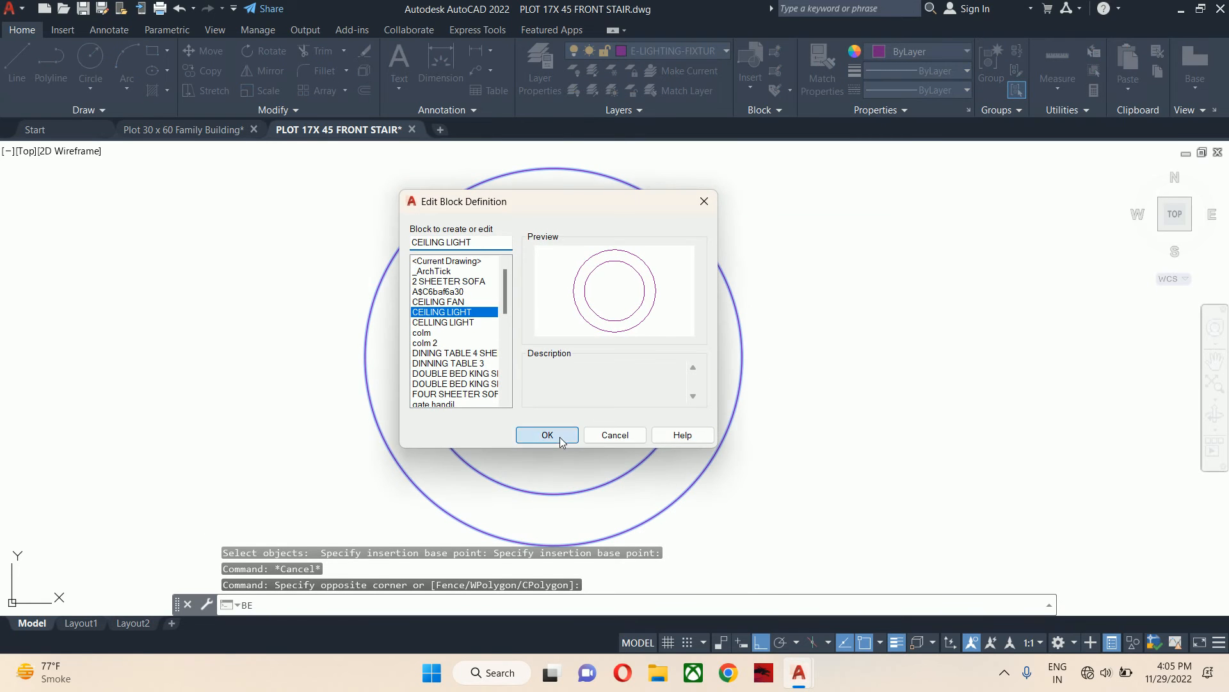
{"action": "left_click", "coordinate": [551, 435]}
- Fill the inner circle with a solid hatch in color 255,255,219
{"action": "type", "text": "h"}
{"action": "key", "text": "Return"}
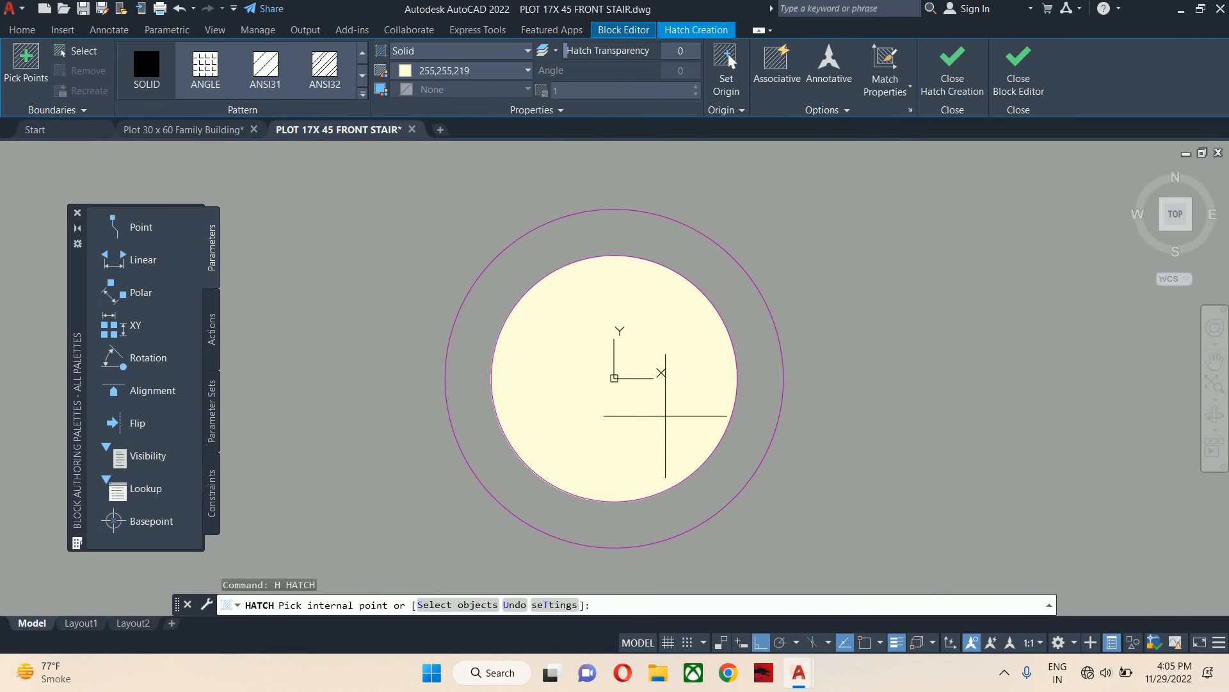
{"action": "left_click", "coordinate": [625, 349]}
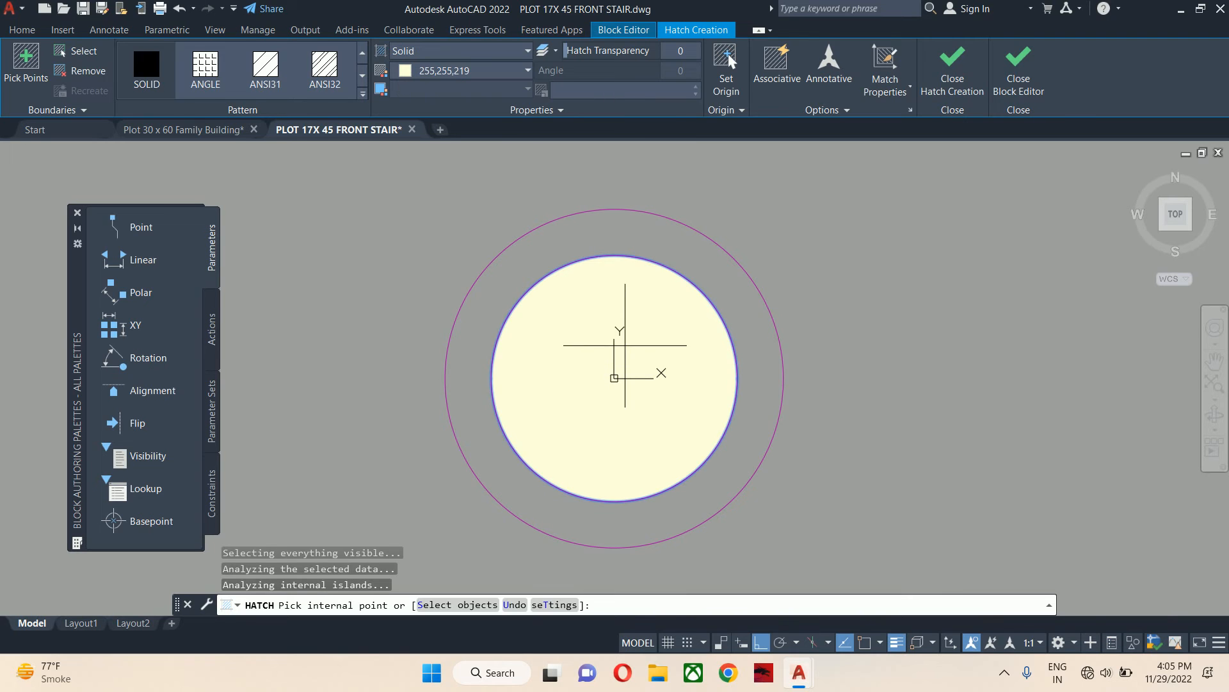
{"action": "key", "text": "Escape"}
{"action": "key", "text": "Escape"}
{"action": "key", "text": "Escape"}
- Start another solid hatch and set its color to index color 253
{"action": "type", "text": "h"}
{"action": "key", "text": "Return"}
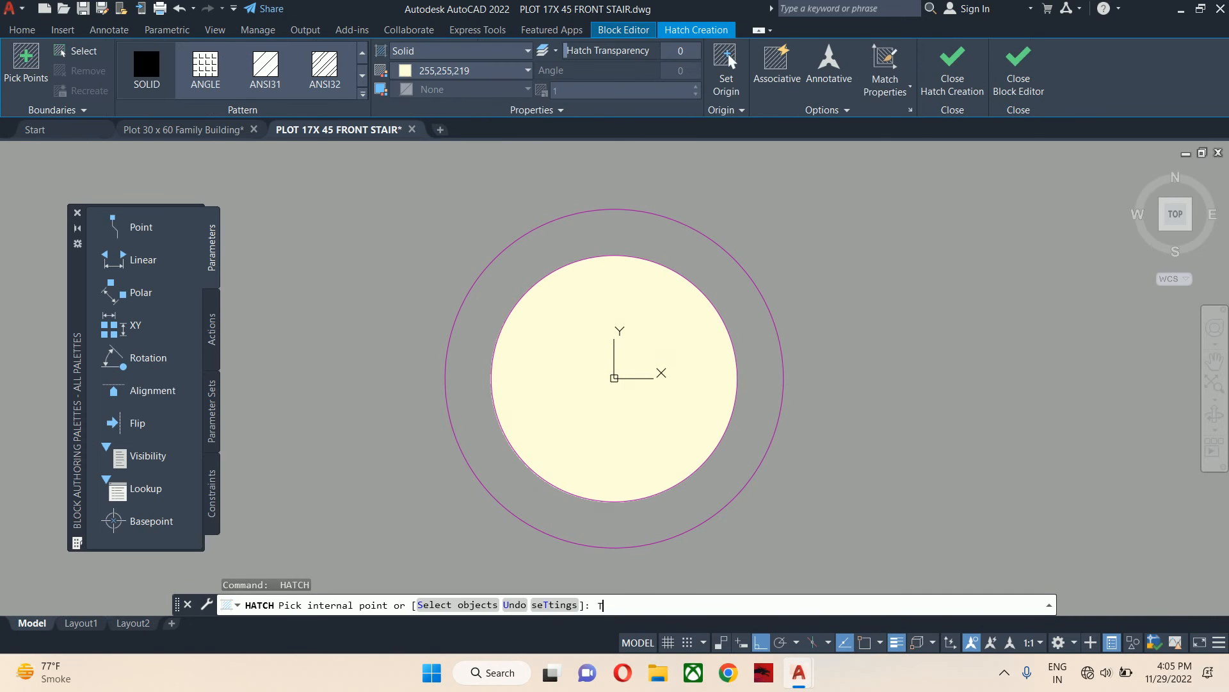
{"action": "type", "text": "T"}
{"action": "key", "text": "Return"}
{"action": "left_click", "coordinate": [472, 224]}
{"action": "key", "text": "Escape"}
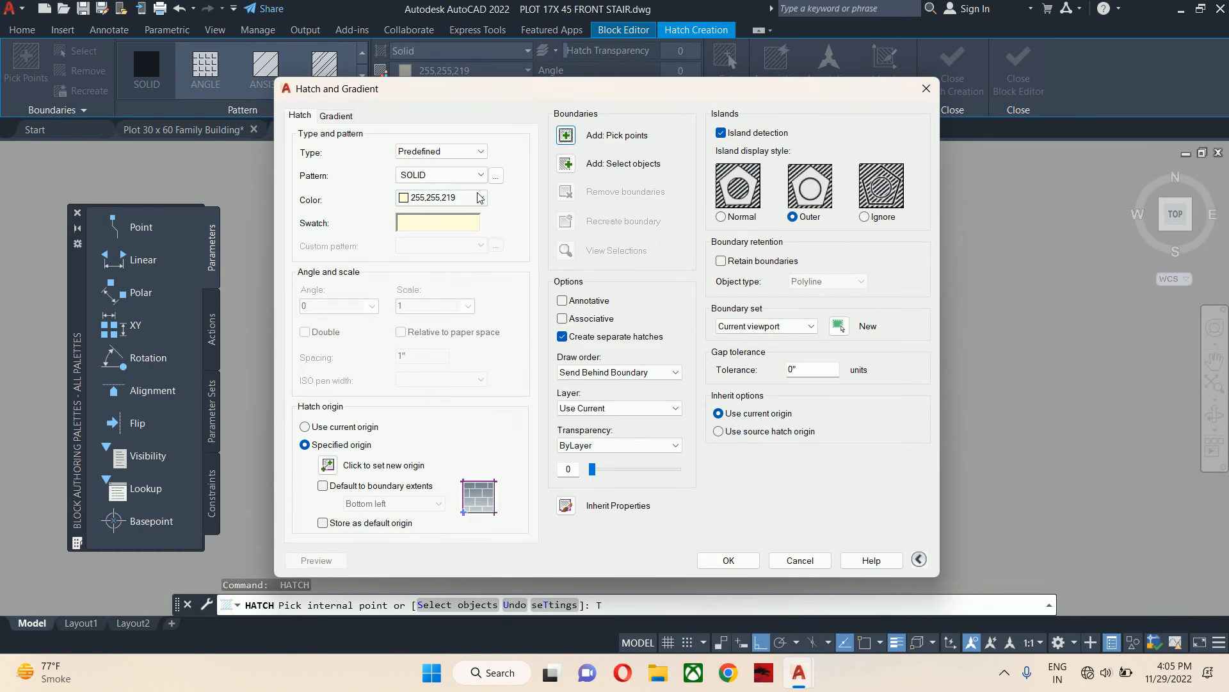
{"action": "left_click", "coordinate": [474, 198]}
{"action": "left_click", "coordinate": [439, 352]}
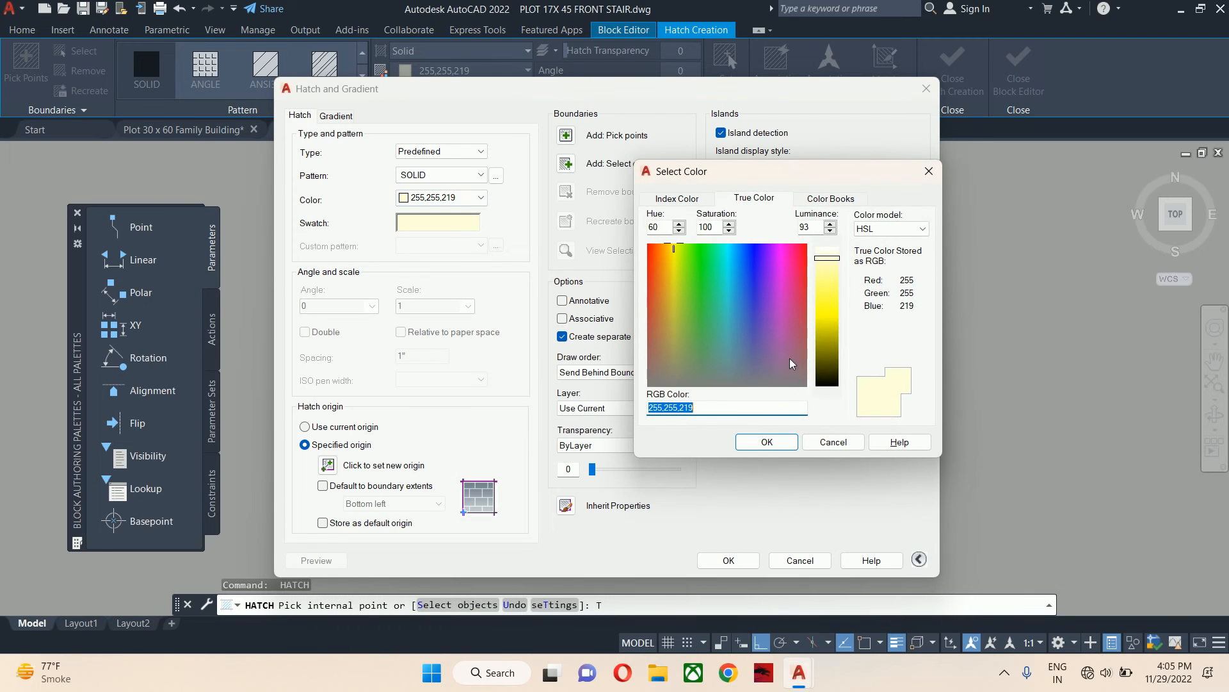
{"action": "left_click", "coordinate": [660, 200]}
{"action": "left_click", "coordinate": [776, 351]}
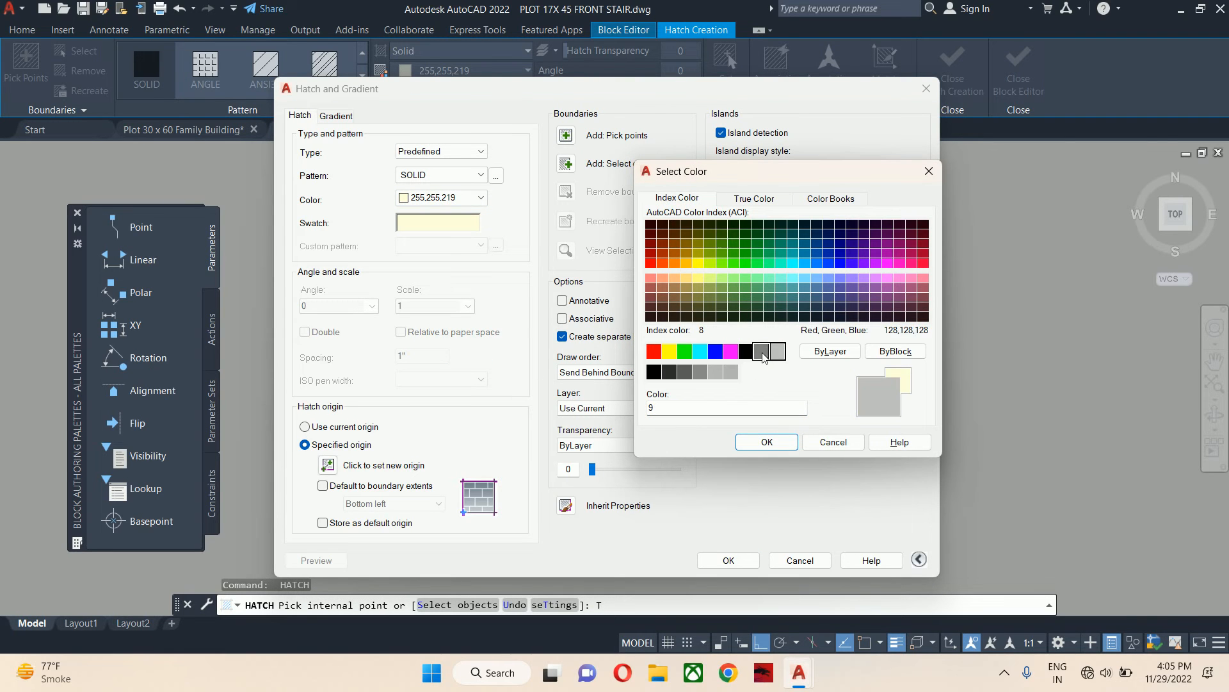
{"action": "left_click", "coordinate": [700, 371]}
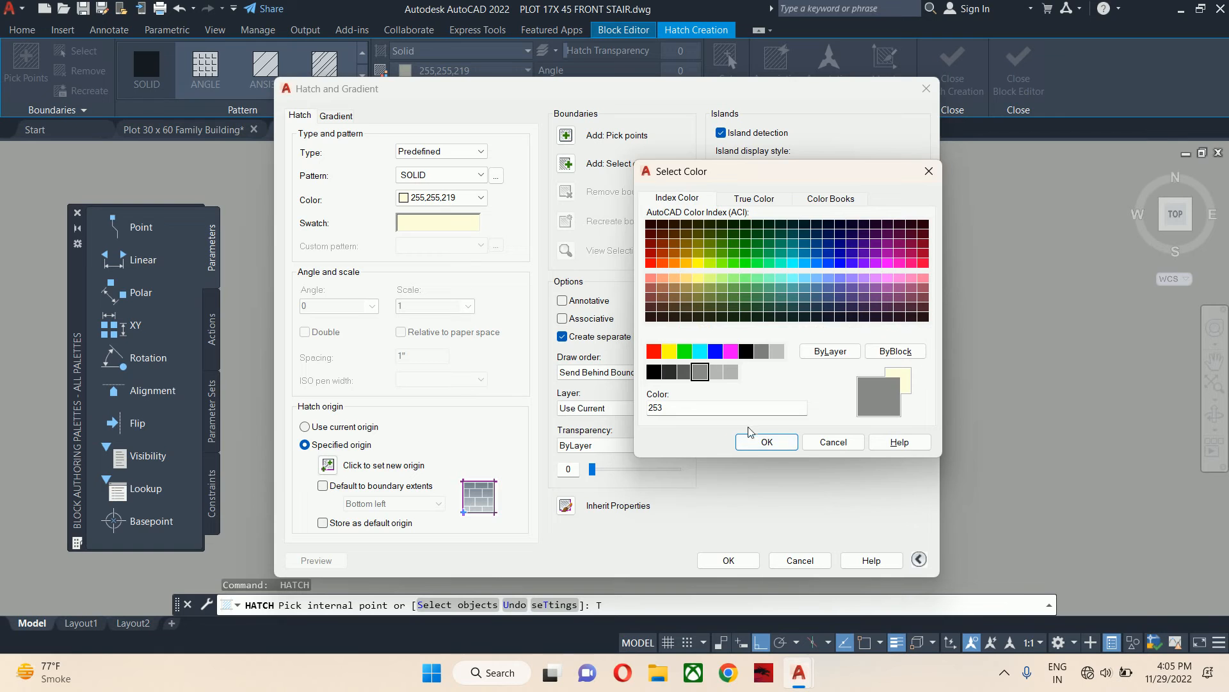
{"action": "left_click", "coordinate": [765, 442]}
- Apply the solid hatch to the ring between the inner and outer circles
{"action": "left_click", "coordinate": [576, 138]}
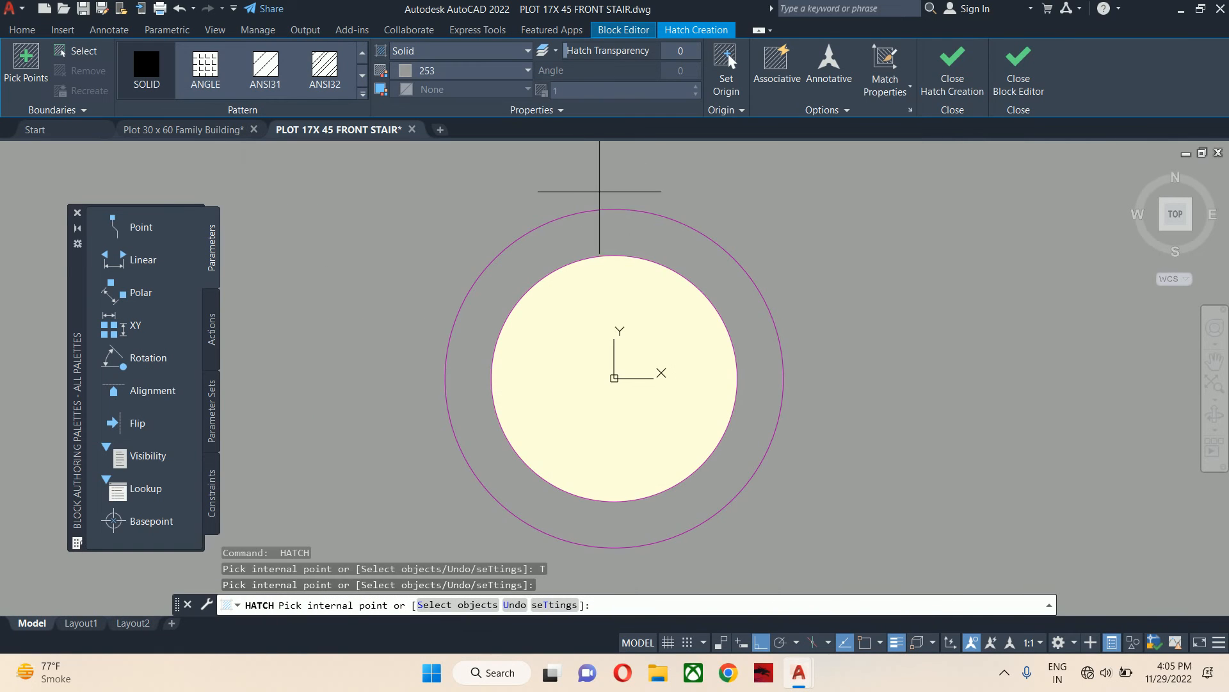
{"action": "left_click", "coordinate": [696, 271]}
{"action": "key", "text": "Return"}
{"action": "key", "text": "Escape"}
{"action": "key", "text": "Escape"}
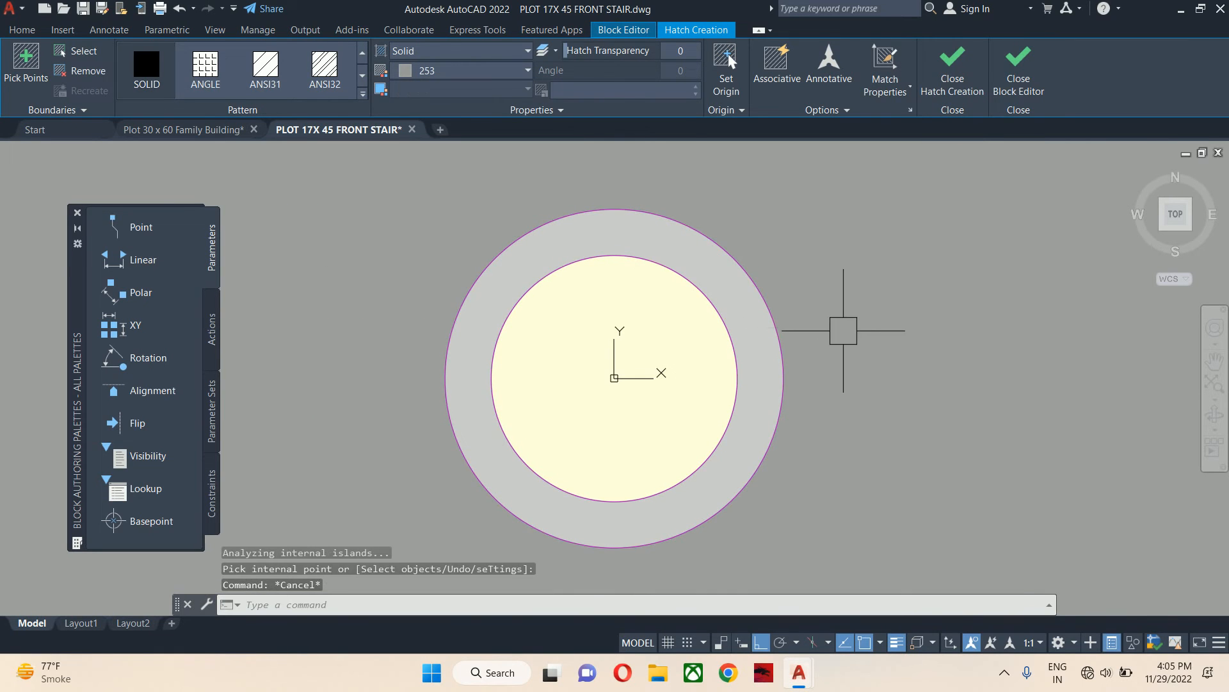
- Close the block editor and save the changes to the CEILING LIGHT block
{"action": "left_click", "coordinate": [1082, 74]}
{"action": "left_click", "coordinate": [651, 301]}
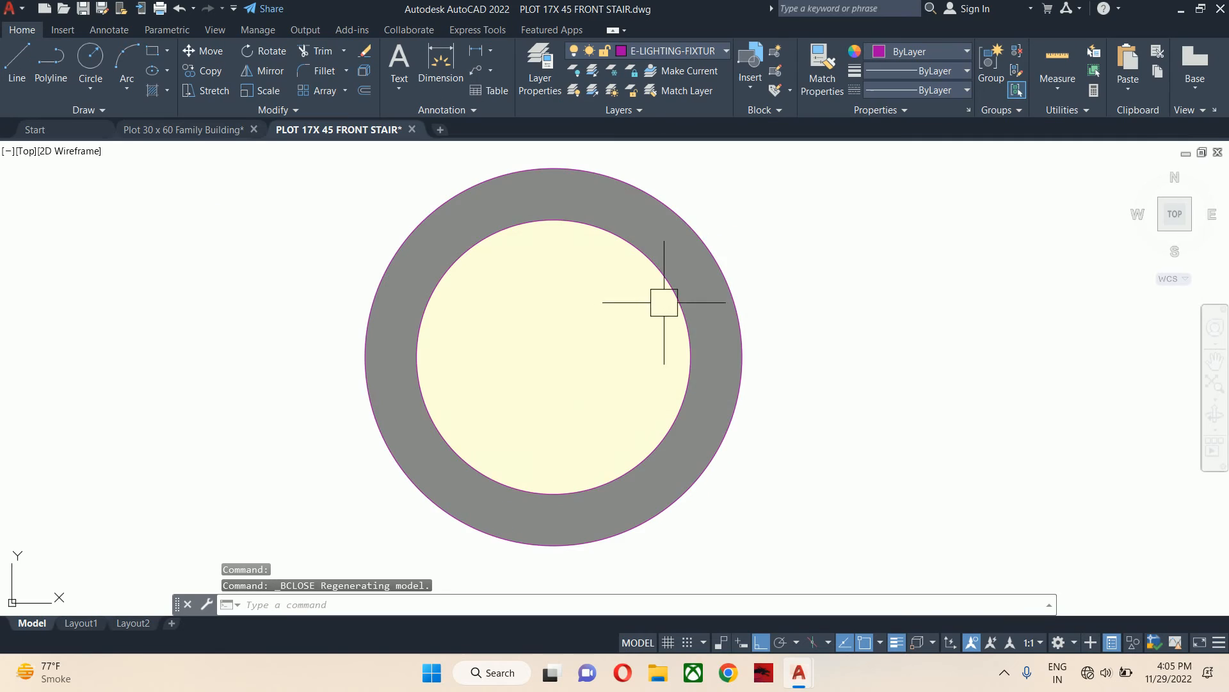
{"action": "scroll", "coordinate": [659, 297], "scroll_direction": "down", "scroll_amount": 5}
{"action": "key", "text": "Escape"}
{"action": "key", "text": "Escape"}
{"action": "key", "text": "Escape"}
- Start a new block definition named CEILING LIGHT with the description "5 WATT"
{"action": "scroll", "coordinate": [719, 328], "scroll_direction": "down", "scroll_amount": 3}
{"action": "middle_click_drag", "start_coordinate": [719, 331], "coordinate": [591, 321]}
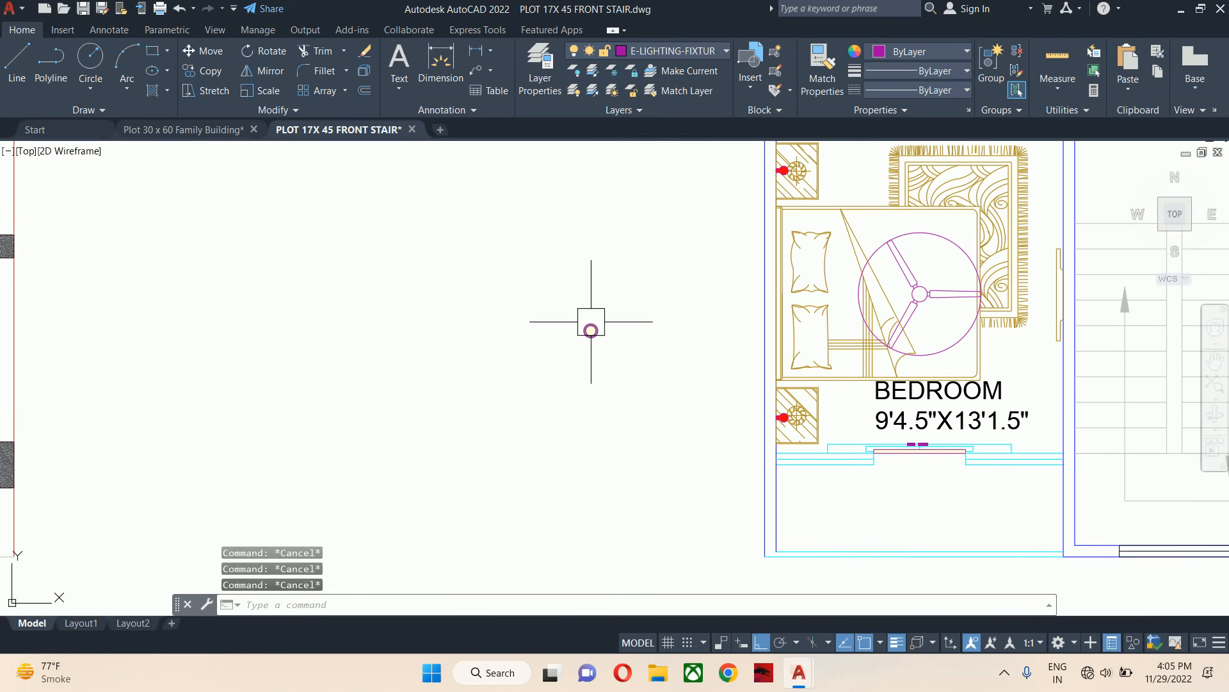
{"action": "type", "text": "B"}
{"action": "key", "text": "Return"}
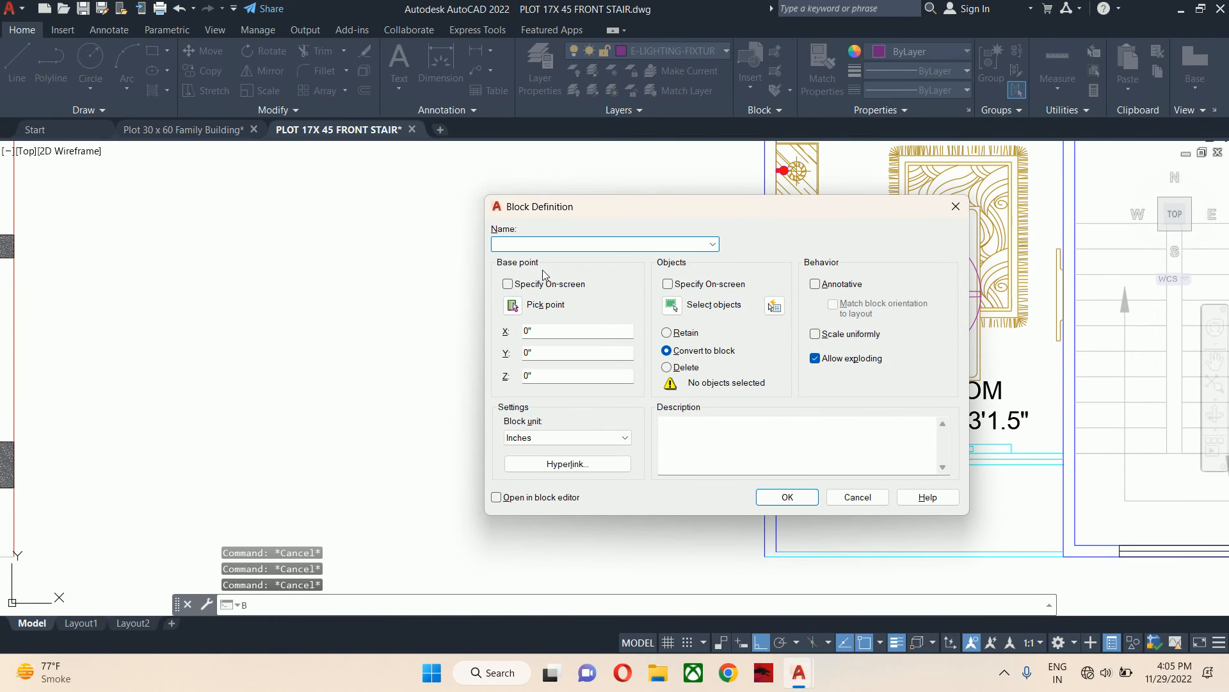
{"action": "type", "text": "CEILING LI"}
{"action": "type", "text": "FG"}
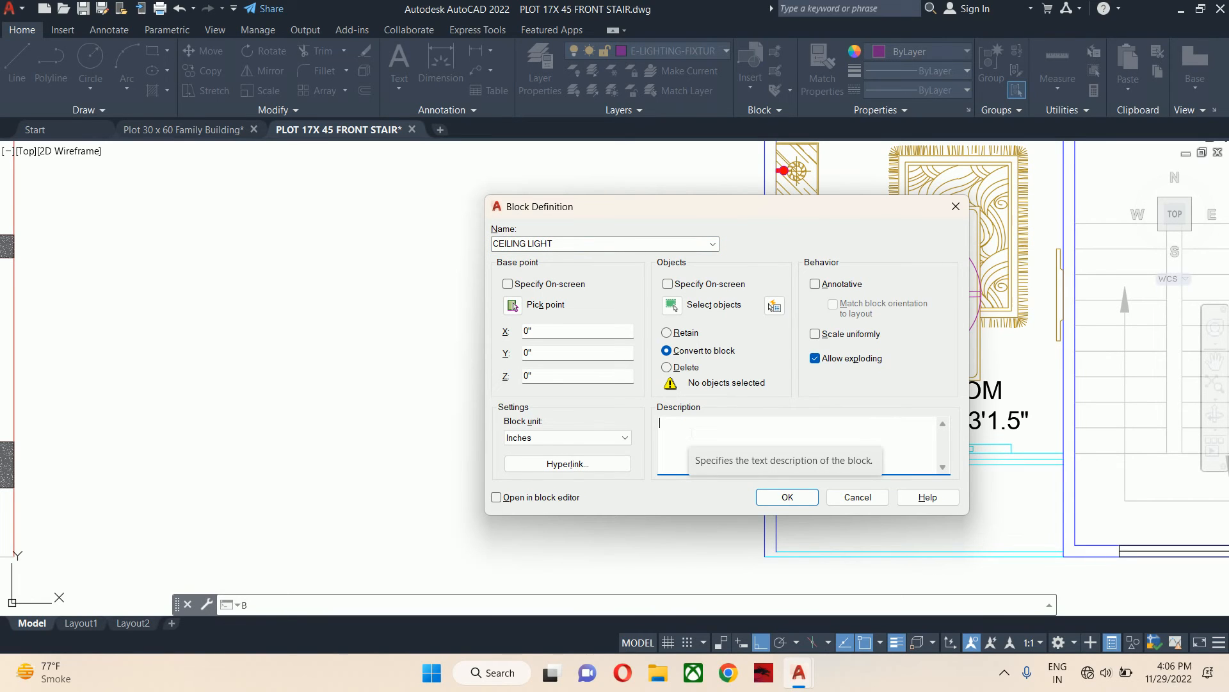
{"action": "type", "text": "5 WATT"}
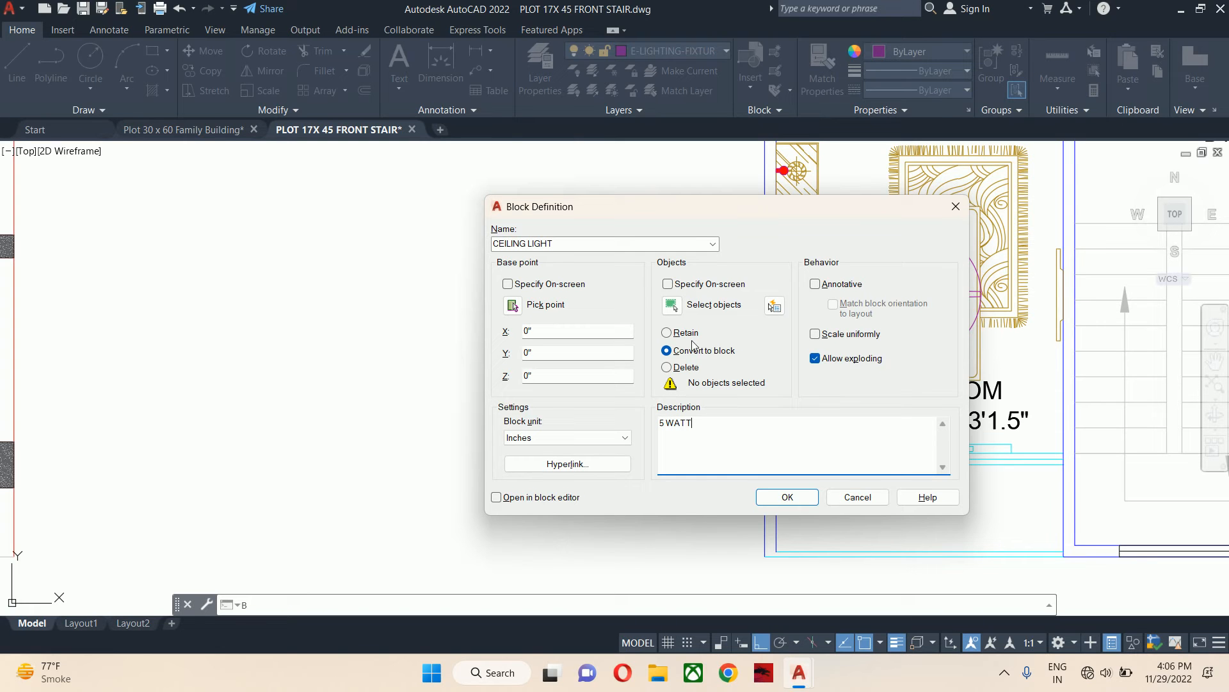
- Set the definition's base point at the ceiling light's center and select the ceiling light as its object
{"action": "left_click", "coordinate": [513, 305]}
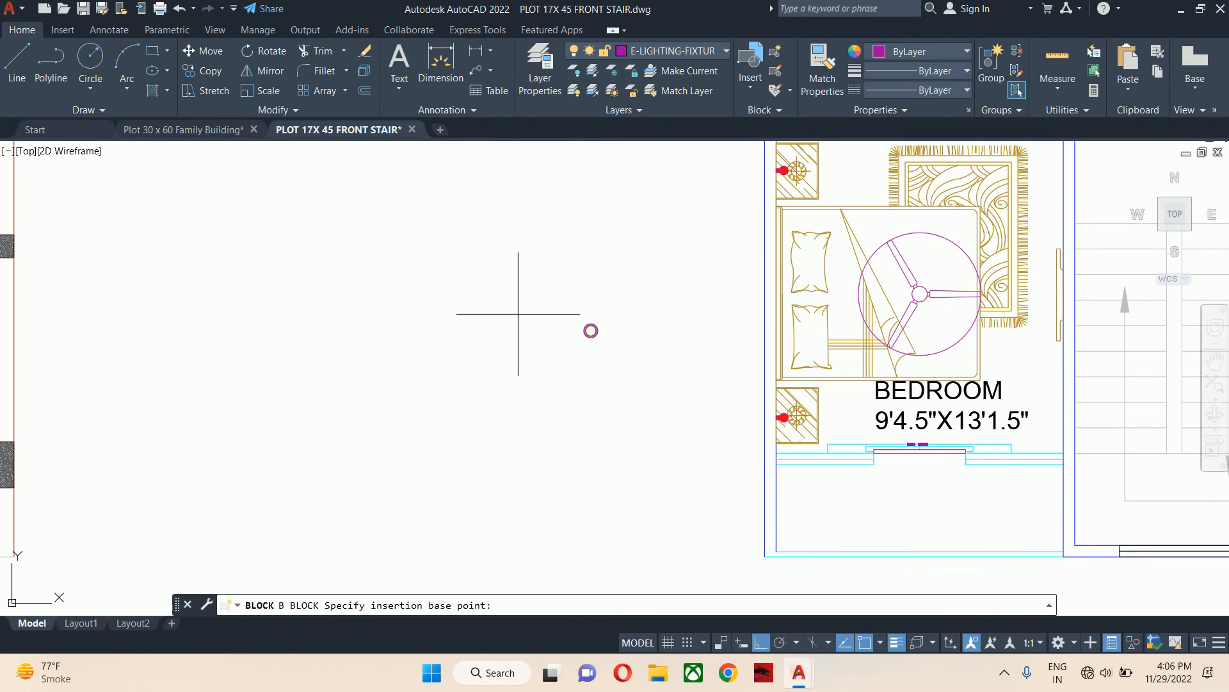
{"action": "scroll", "coordinate": [645, 301], "scroll_direction": "up", "scroll_amount": 3}
{"action": "scroll", "coordinate": [392, 420], "scroll_direction": "up", "scroll_amount": 3}
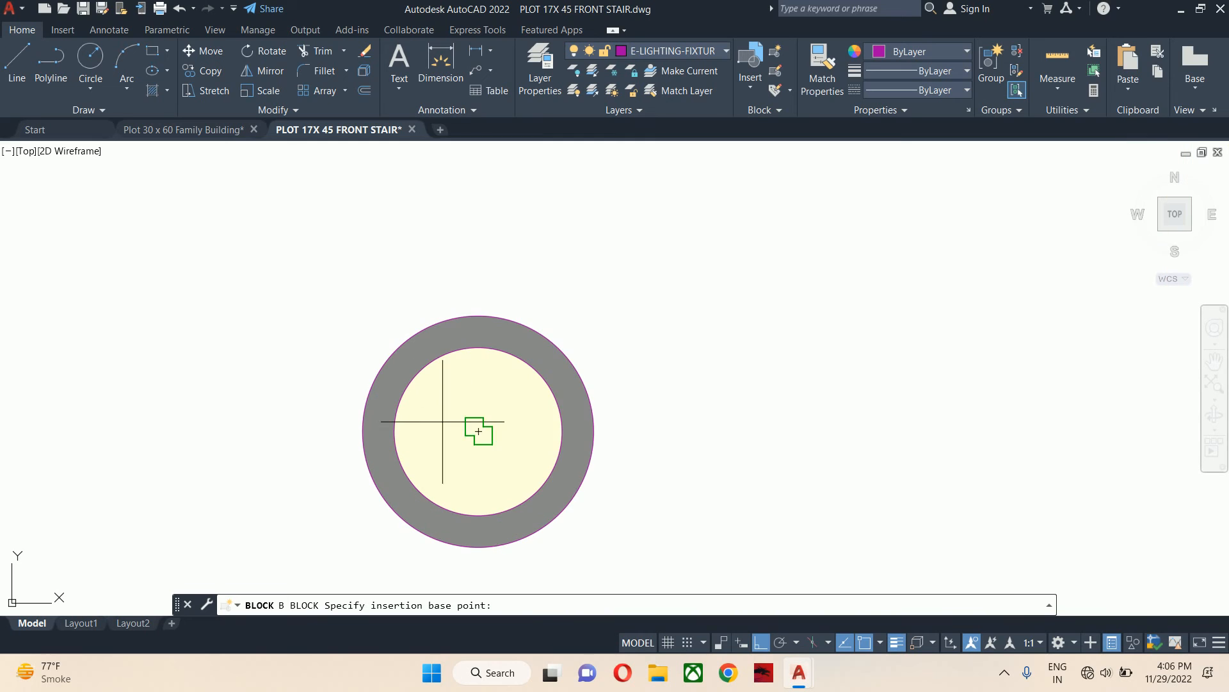
{"action": "left_click", "coordinate": [478, 431]}
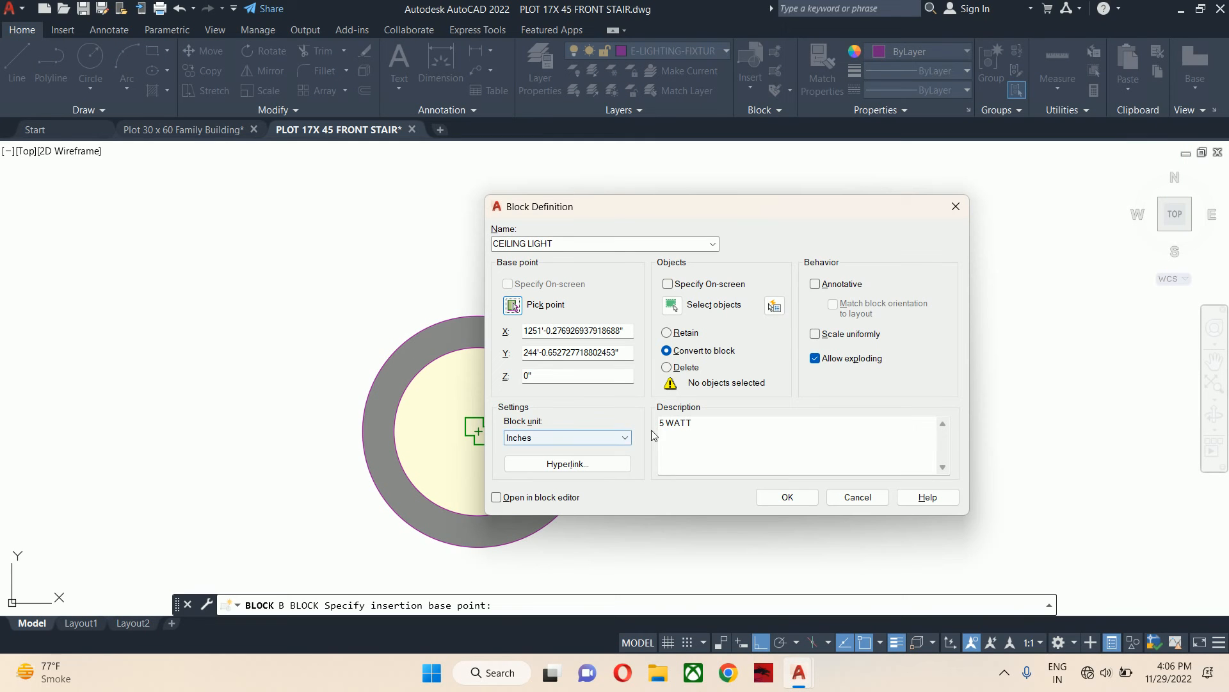
{"action": "left_click", "coordinate": [671, 306]}
{"action": "left_click", "coordinate": [731, 268]}
{"action": "left_click", "coordinate": [288, 442]}
{"action": "key", "text": "Return"}
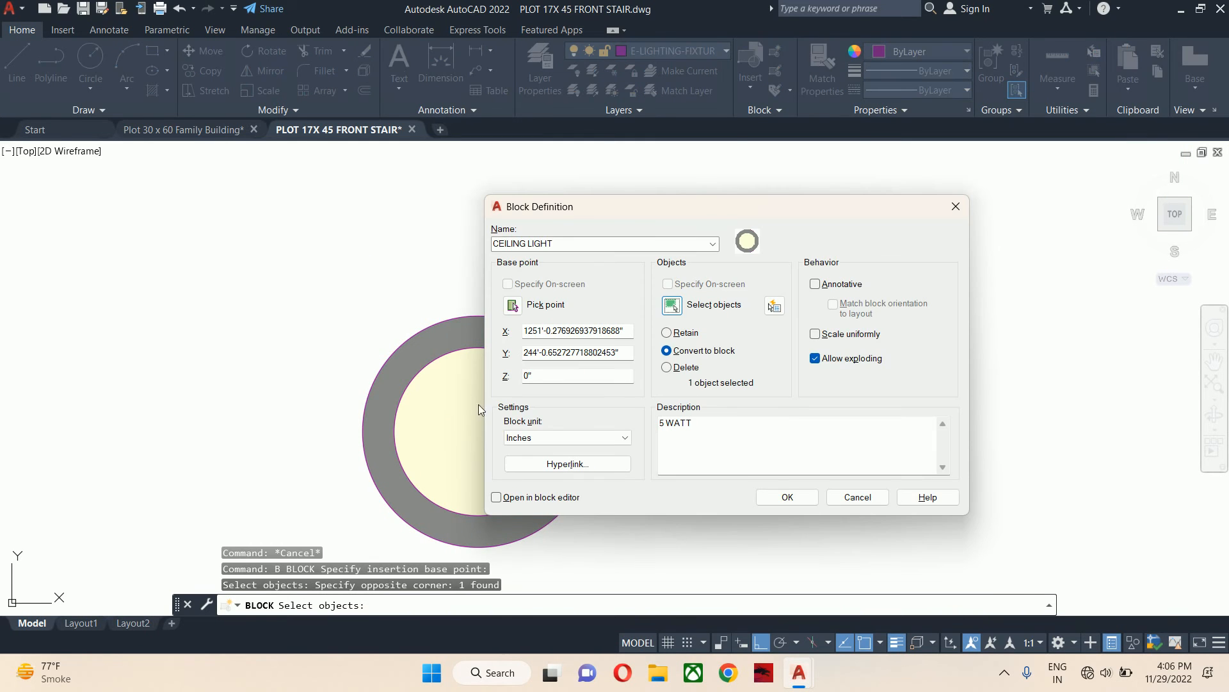
- Try to redefine the existing CEILING LIGHT block with this definition, then leave the block definition
{"action": "left_click", "coordinate": [789, 501]}
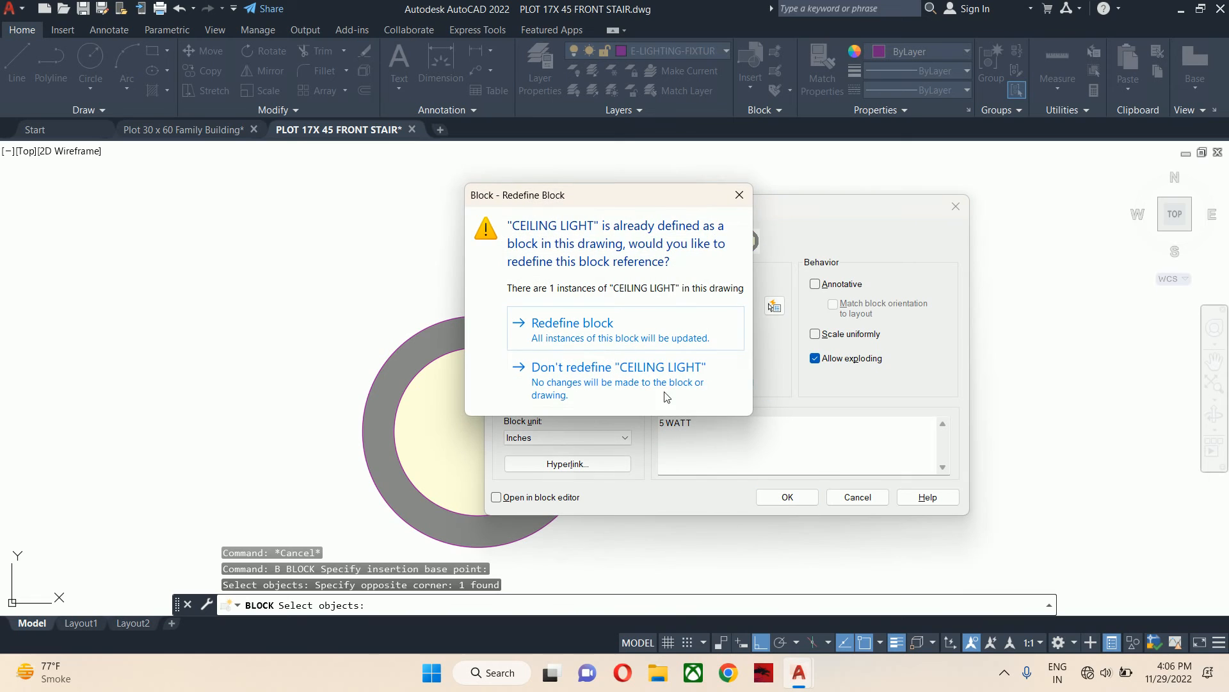
{"action": "left_click", "coordinate": [577, 337]}
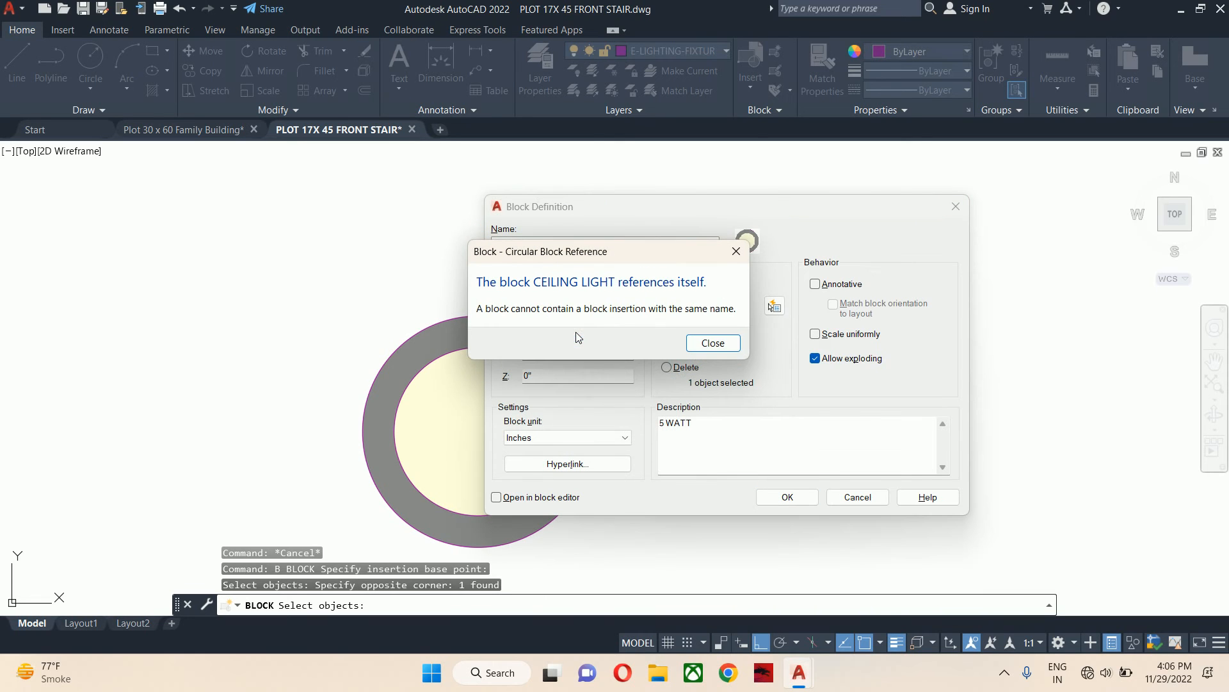
{"action": "left_click", "coordinate": [714, 344]}
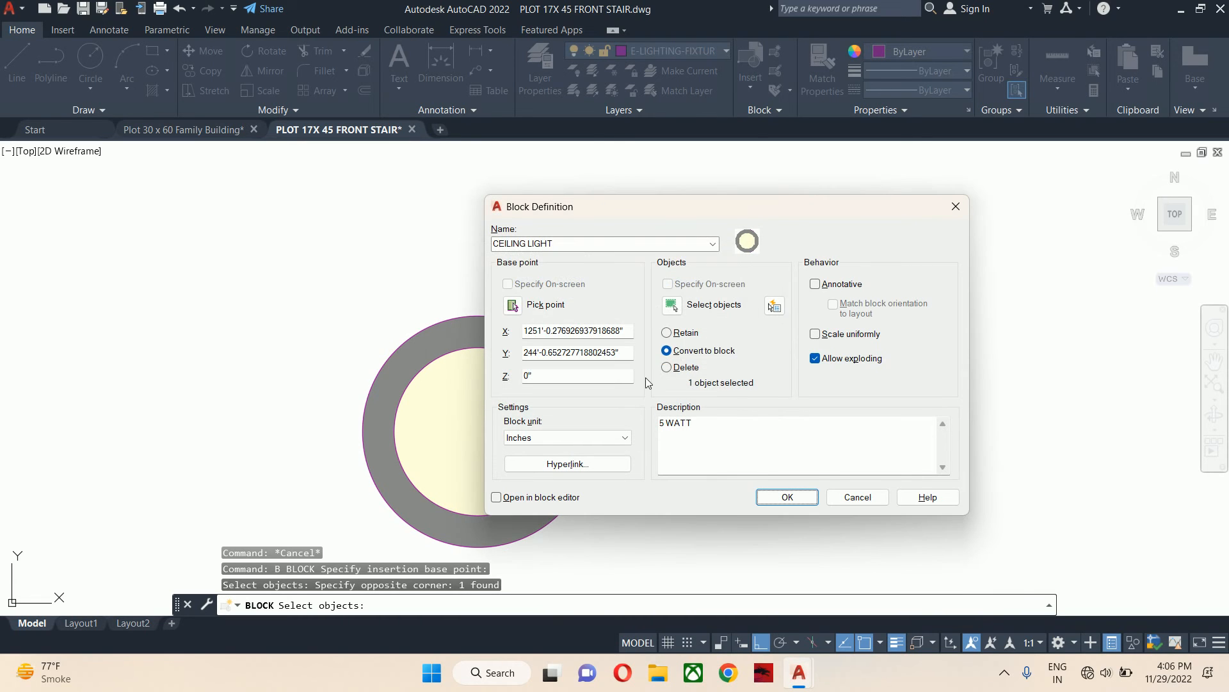
{"action": "key", "text": "Escape"}
{"action": "left_click", "coordinate": [569, 340]}
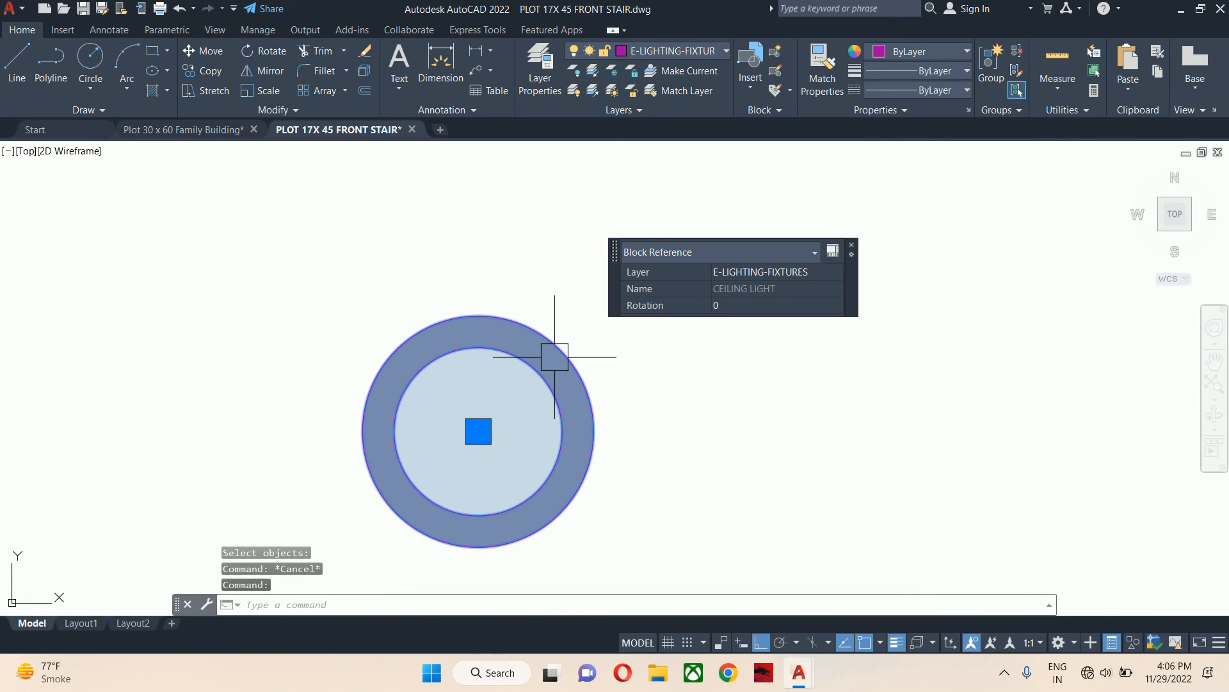
{"action": "key", "text": "Escape"}
{"action": "scroll", "coordinate": [570, 361], "scroll_direction": "down", "scroll_amount": 6}
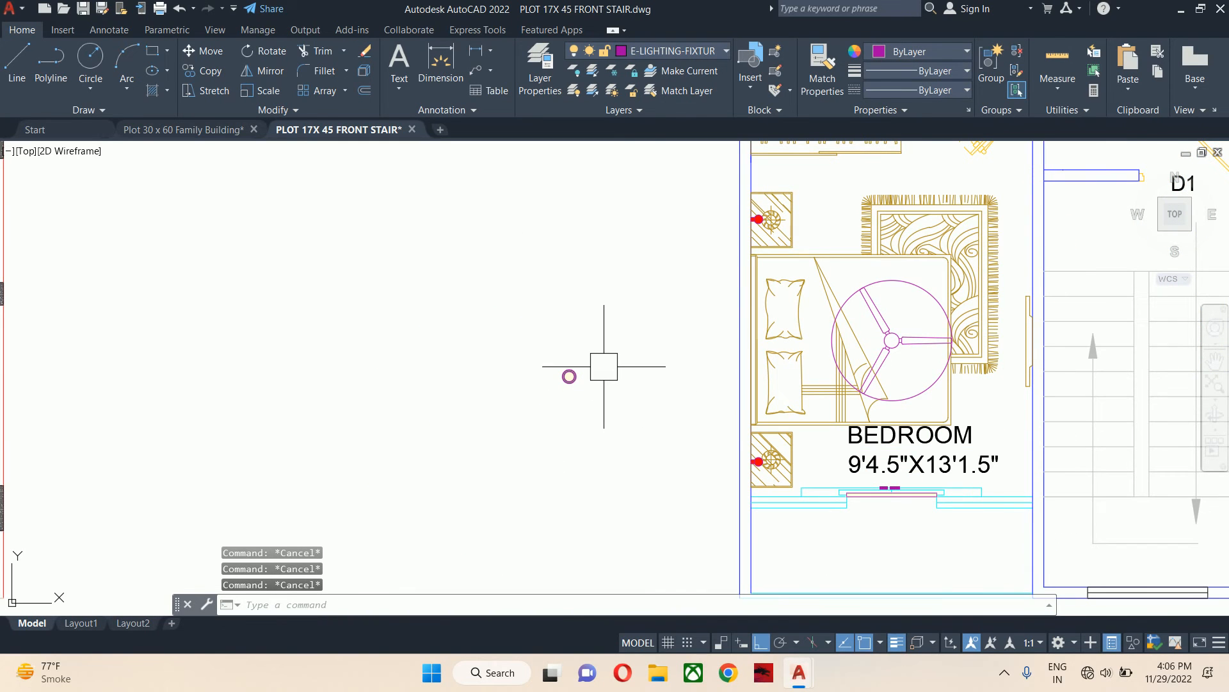
{"action": "middle_click_drag", "start_coordinate": [924, 286], "coordinate": [837, 384]}
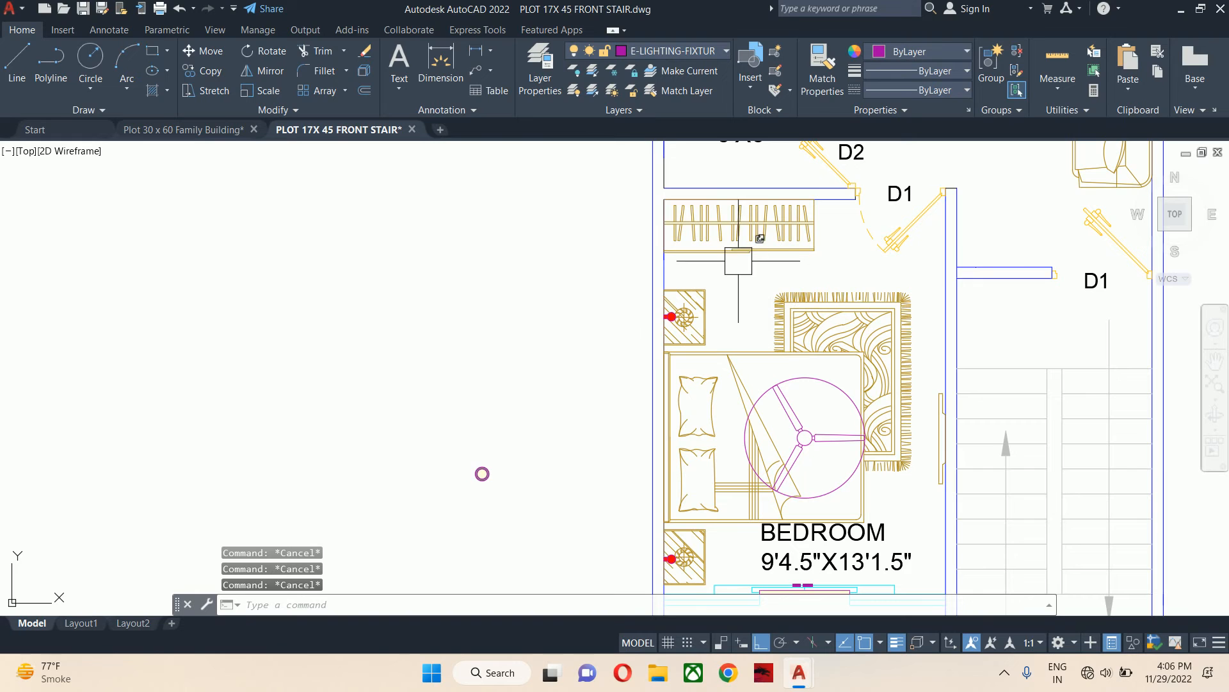
- Draw a rectangle in the lower bedroom from its inner corner by the window and stair wall to the wardrobe's front corner at the outer wall
{"action": "middle_click_drag", "start_coordinate": [897, 444], "coordinate": [813, 393]}
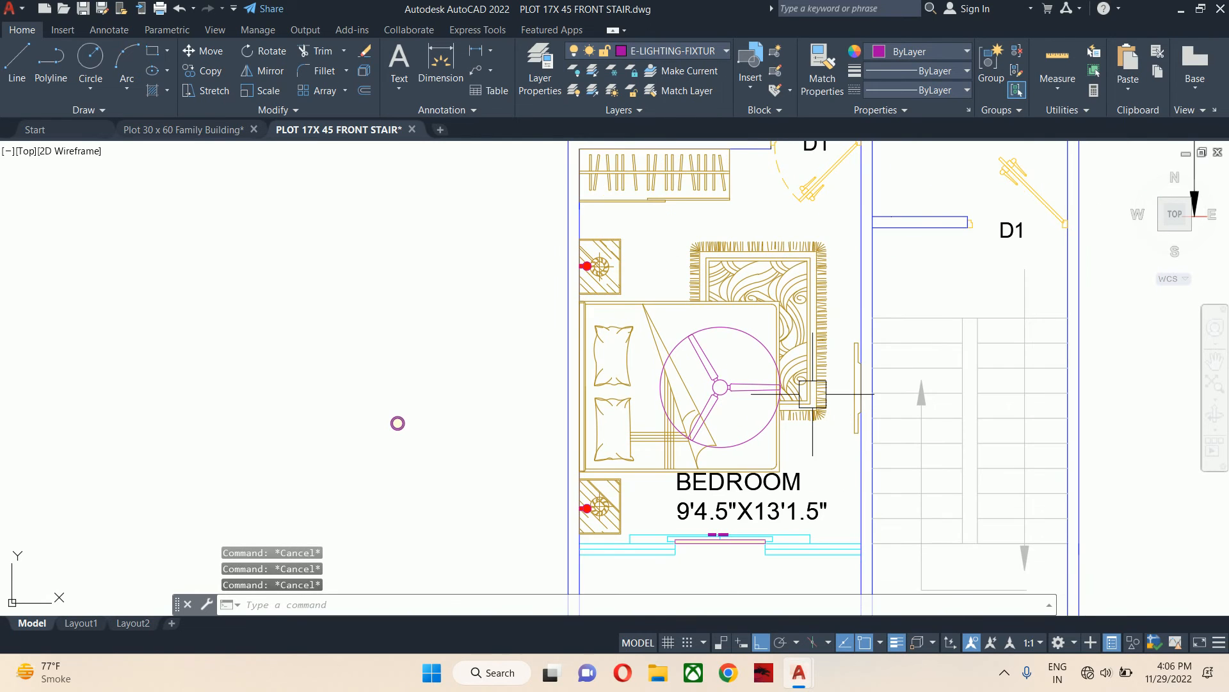
{"action": "type", "text": "rec"}
{"action": "key", "text": "Return"}
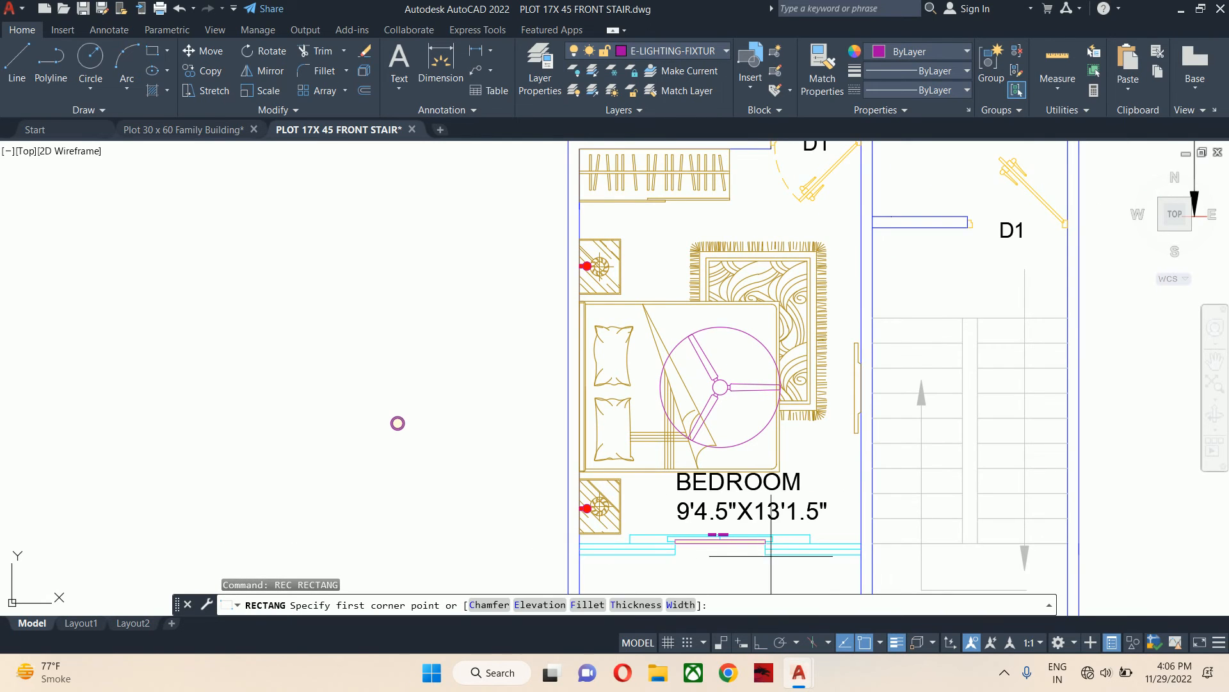
{"action": "scroll", "coordinate": [833, 554], "scroll_direction": "up", "scroll_amount": 4}
{"action": "left_click", "coordinate": [897, 541]}
{"action": "scroll", "coordinate": [723, 401], "scroll_direction": "down", "scroll_amount": 8}
{"action": "scroll", "coordinate": [578, 292], "scroll_direction": "up", "scroll_amount": 10}
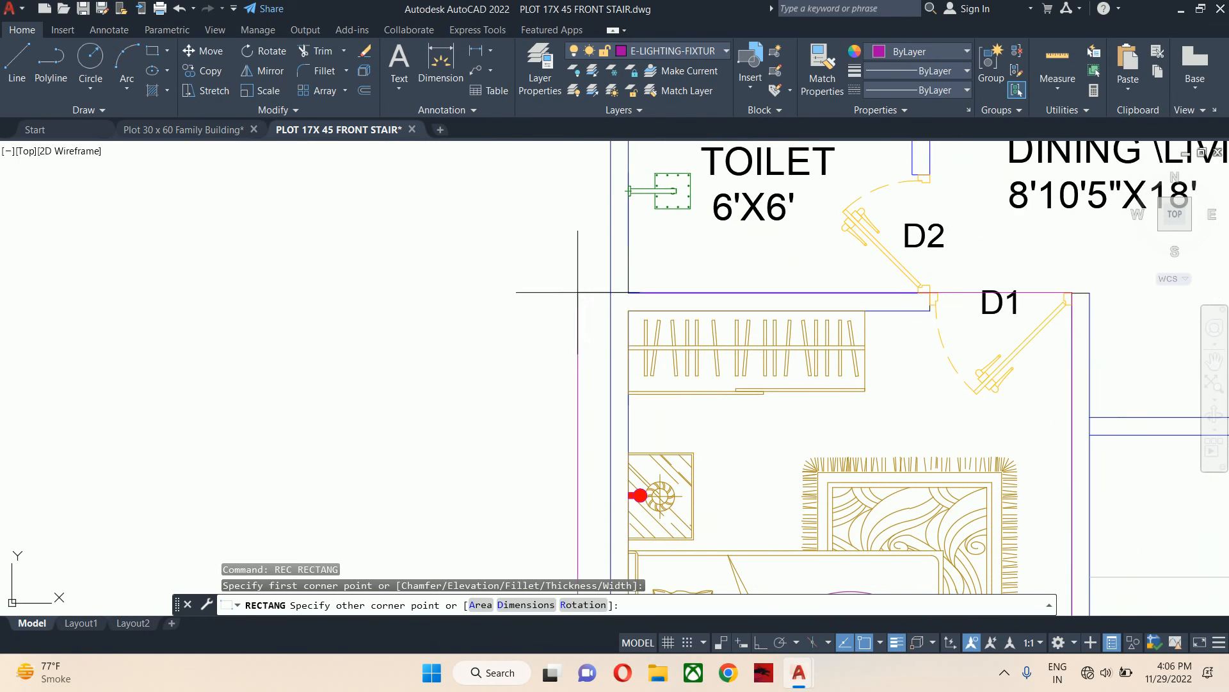
{"action": "scroll", "coordinate": [629, 392], "scroll_direction": "up", "scroll_amount": 5}
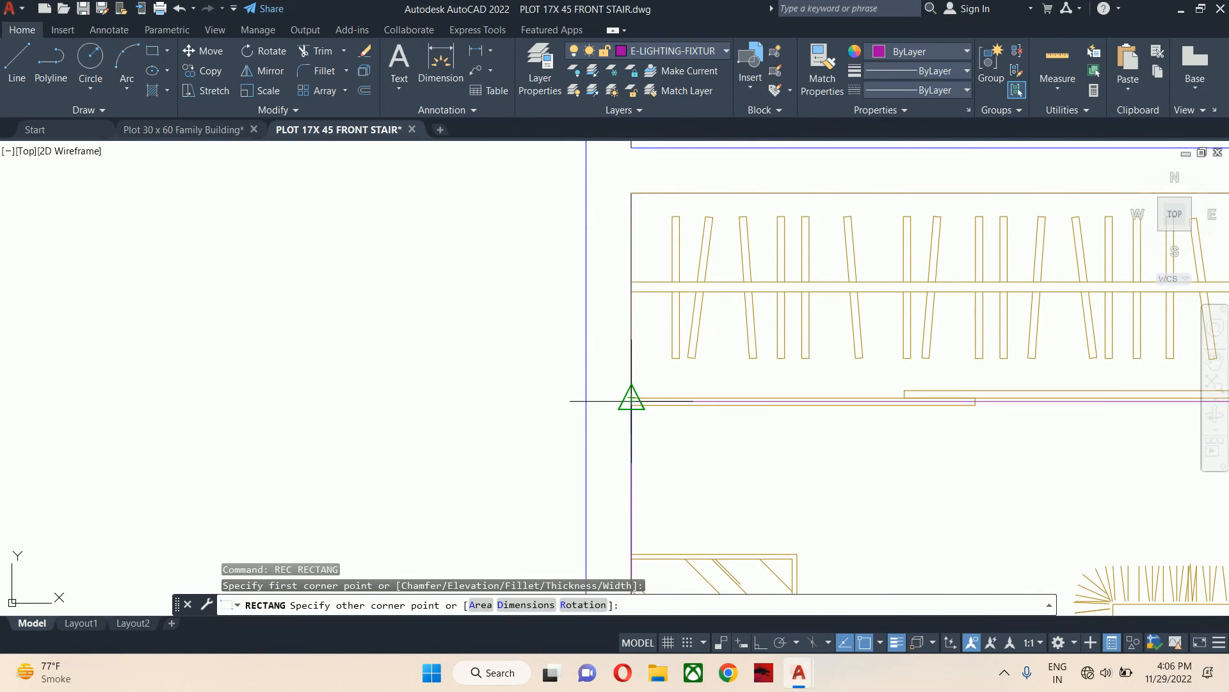
{"action": "scroll", "coordinate": [631, 400], "scroll_direction": "up", "scroll_amount": 6}
{"action": "left_click", "coordinate": [667, 414]}
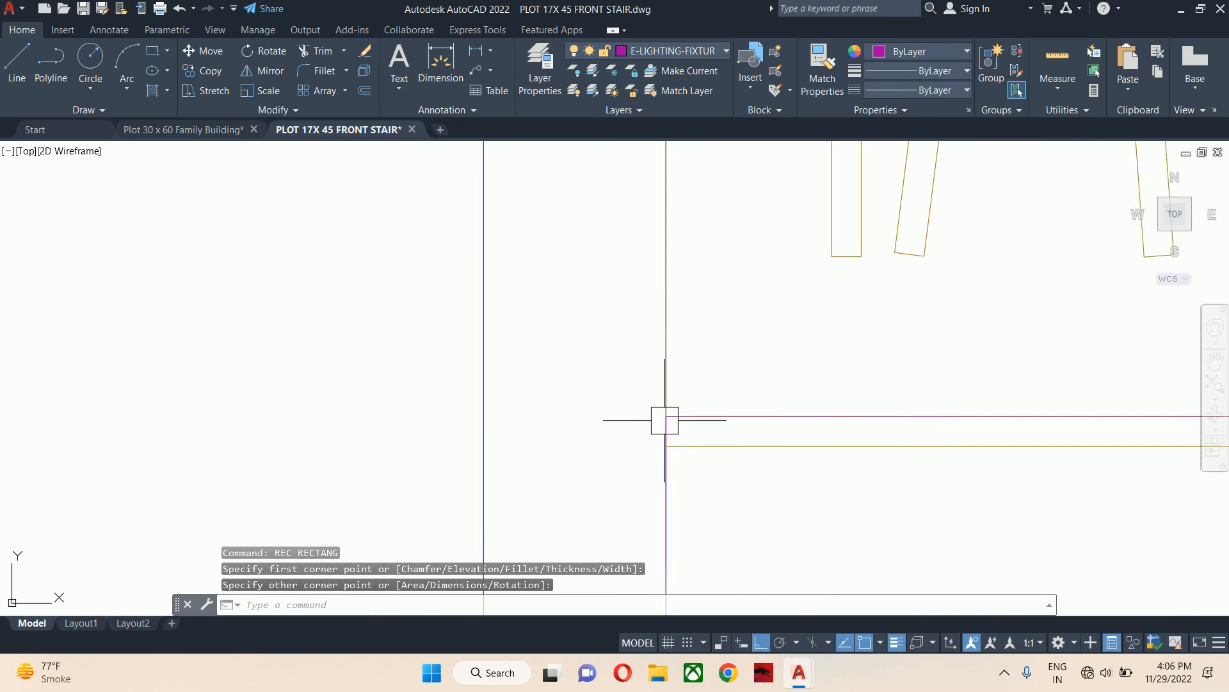
{"action": "key", "text": "Escape"}
{"action": "key", "text": "Escape"}
{"action": "scroll", "coordinate": [665, 420], "scroll_direction": "down", "scroll_amount": 5}
{"action": "scroll", "coordinate": [692, 397], "scroll_direction": "up", "scroll_amount": 2}
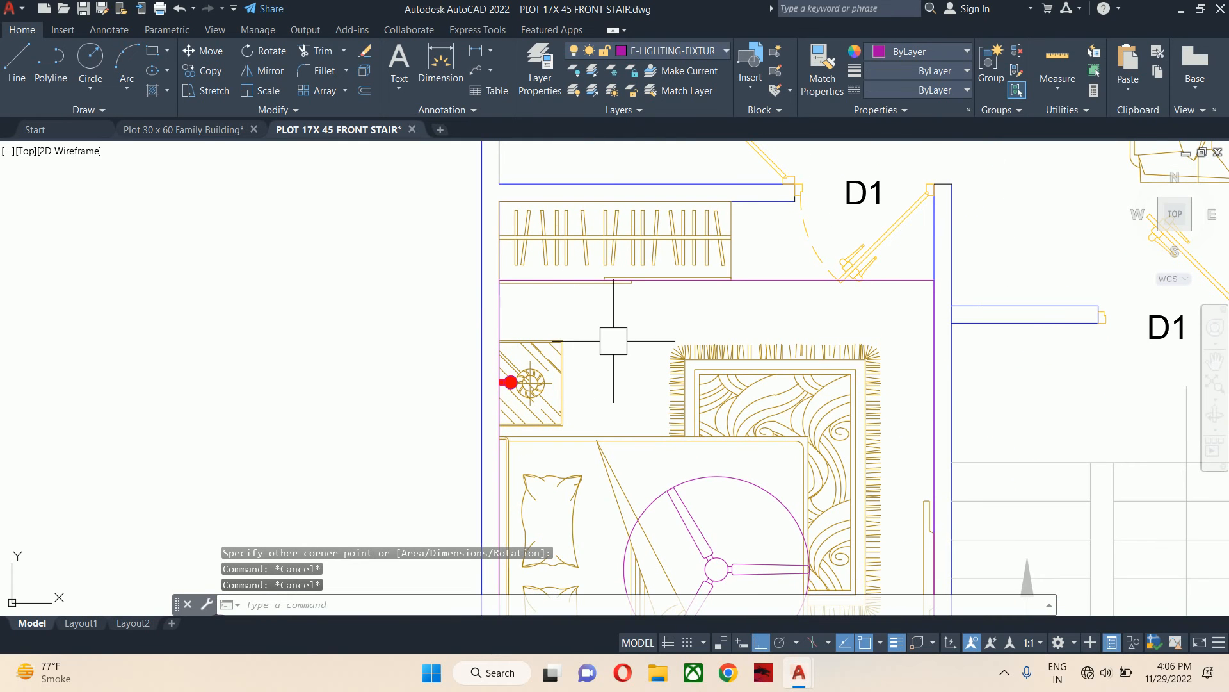
- Offset the bedroom rectangle 12 inches inward
{"action": "key", "text": "Escape"}
{"action": "type", "text": "o"}
{"action": "key", "text": "Return"}
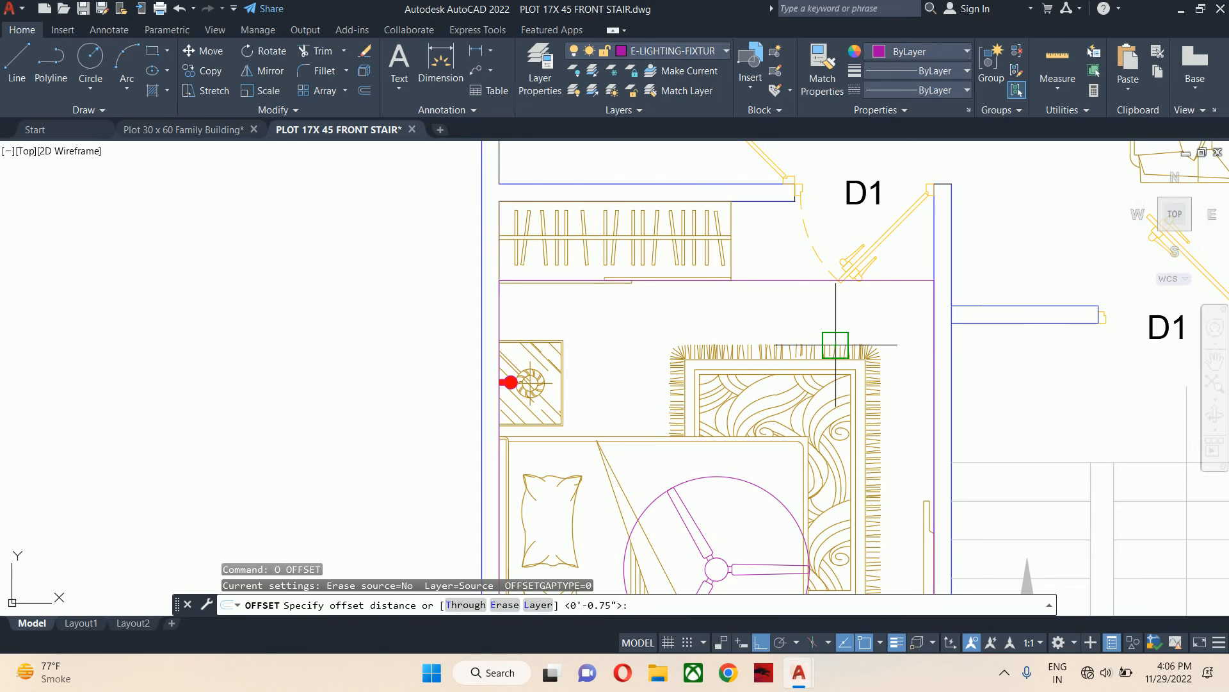
{"action": "type", "text": "12"}
{"action": "key", "text": "Return"}
{"action": "left_click", "coordinate": [922, 280]}
{"action": "scroll", "coordinate": [919, 287], "scroll_direction": "up", "scroll_amount": 2}
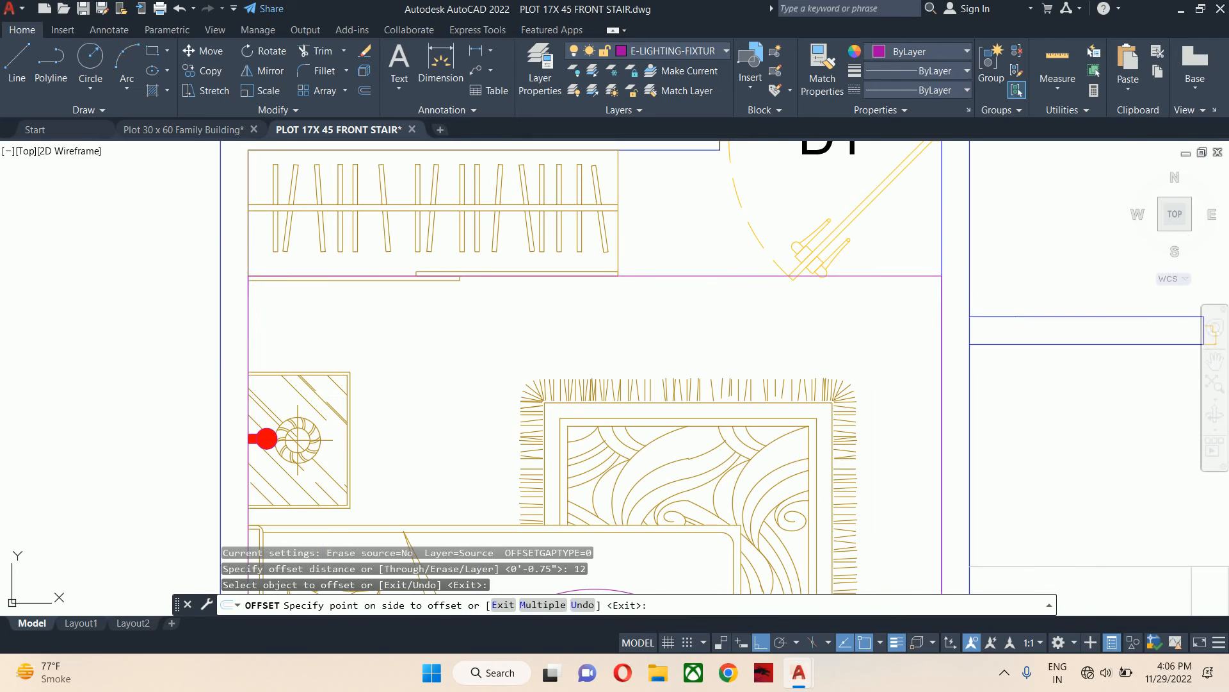
{"action": "left_click", "coordinate": [897, 315]}
{"action": "key", "text": "Return"}
{"action": "key", "text": "Escape"}
- Delete the outer bedroom rectangle, keeping the inner offset one as a guide
{"action": "left_click", "coordinate": [924, 276]}
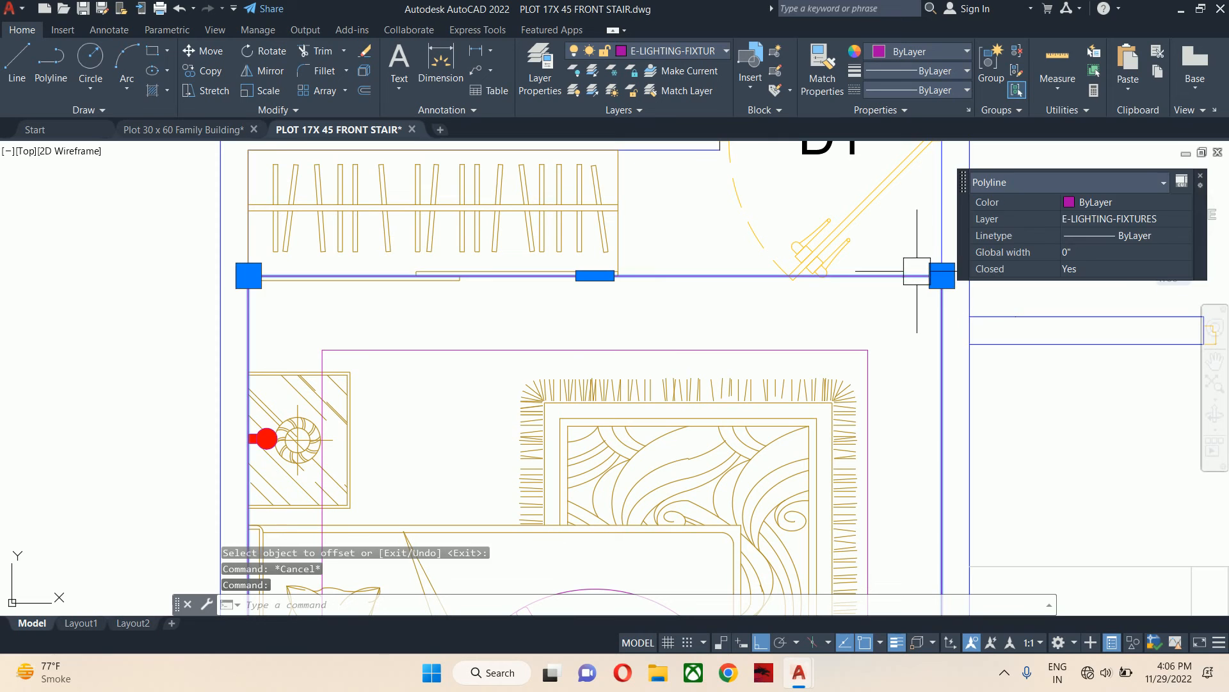
{"action": "key", "text": "Delete"}
{"action": "scroll", "coordinate": [812, 351], "scroll_direction": "down", "scroll_amount": 3}
{"action": "key", "text": "Escape"}
{"action": "key", "text": "Escape"}
{"action": "key", "text": "Escape"}
{"action": "middle_click_drag", "start_coordinate": [745, 365], "coordinate": [747, 296]}
{"action": "middle_click_drag", "start_coordinate": [654, 370], "coordinate": [701, 394]}
{"action": "type", "text": "co"}
{"action": "key", "text": "Return"}
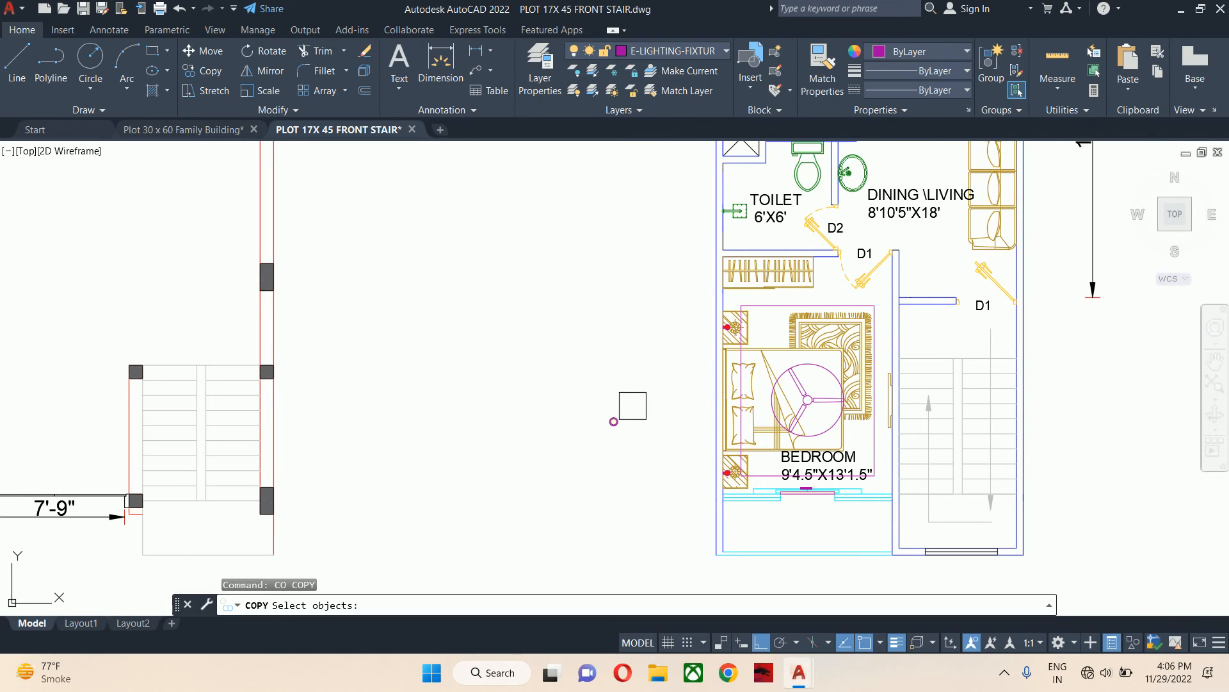
{"action": "scroll", "coordinate": [632, 406], "scroll_direction": "up", "scroll_amount": 2}
{"action": "left_click", "coordinate": [604, 429]}
{"action": "key", "text": "Return"}
{"action": "scroll", "coordinate": [579, 437], "scroll_direction": "up", "scroll_amount": 10}
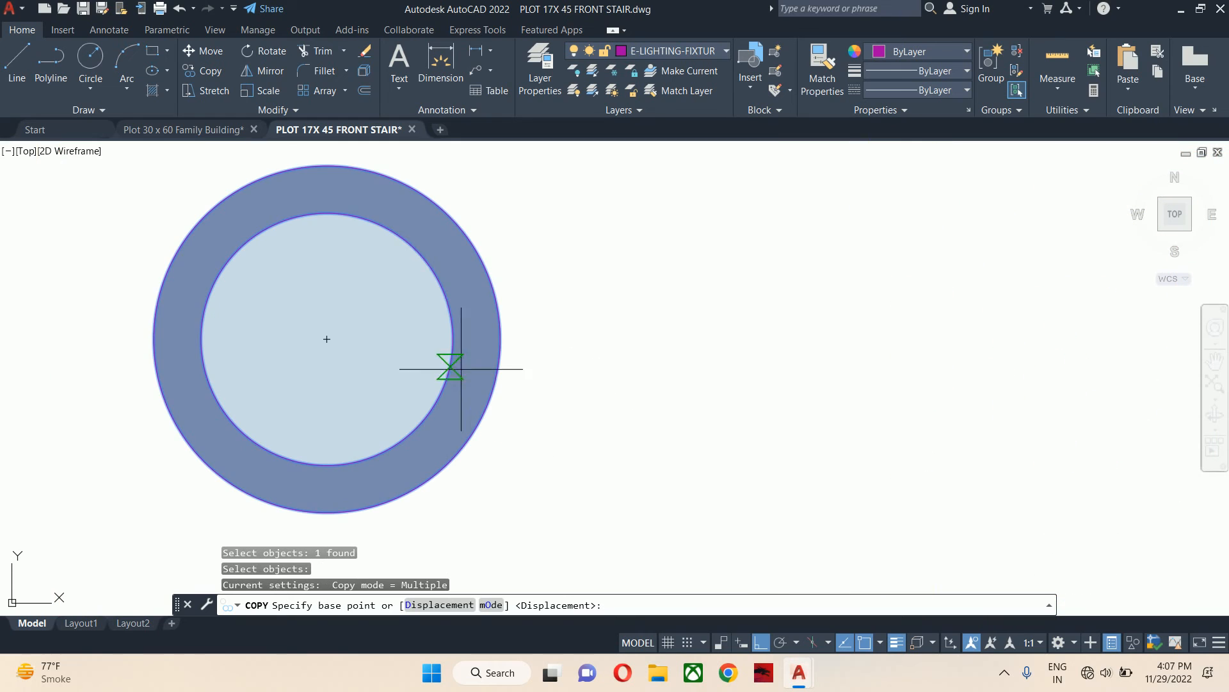
{"action": "left_click", "coordinate": [326, 338]}
{"action": "key", "text": "Escape"}
- Copy the ceiling light from its center onto the two wardrobe-side corners of the bedroom guide rectangle
{"action": "left_click", "coordinate": [500, 302]}
{"action": "key", "text": "Return"}
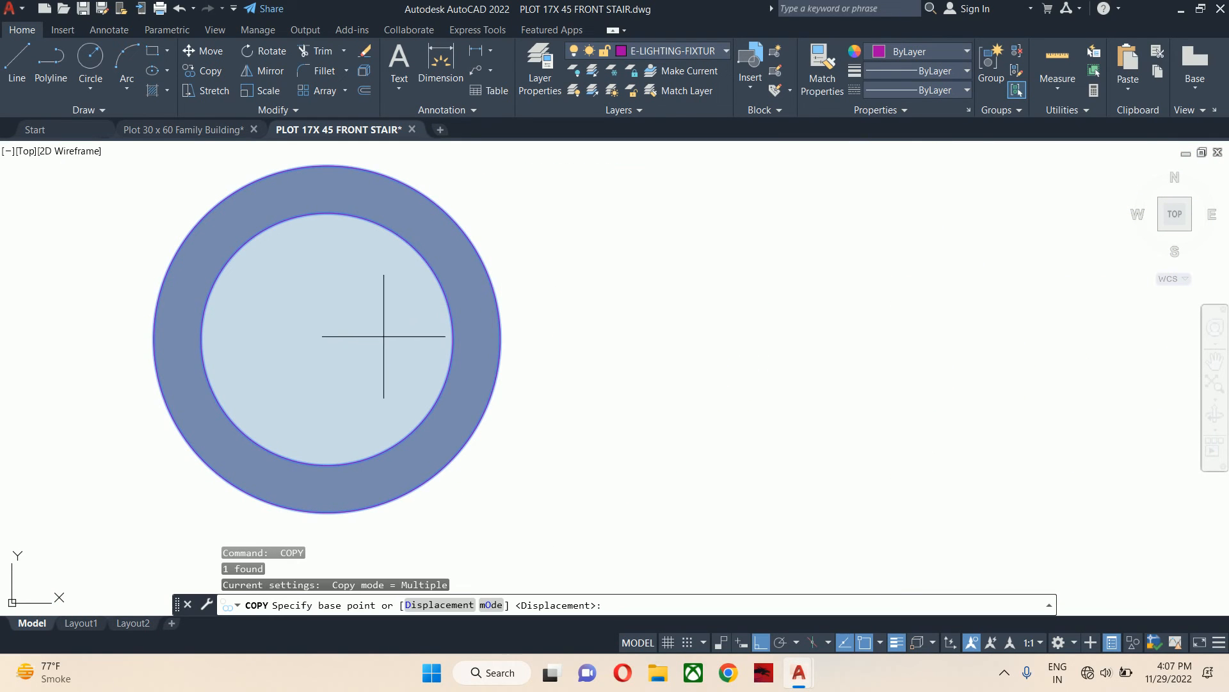
{"action": "left_click", "coordinate": [326, 338]}
{"action": "scroll", "coordinate": [655, 258], "scroll_direction": "down", "scroll_amount": 10}
{"action": "middle_click_drag", "start_coordinate": [872, 218], "coordinate": [513, 445]}
{"action": "middle_click_drag", "start_coordinate": [661, 215], "coordinate": [643, 333]}
{"action": "left_click", "coordinate": [578, 309]}
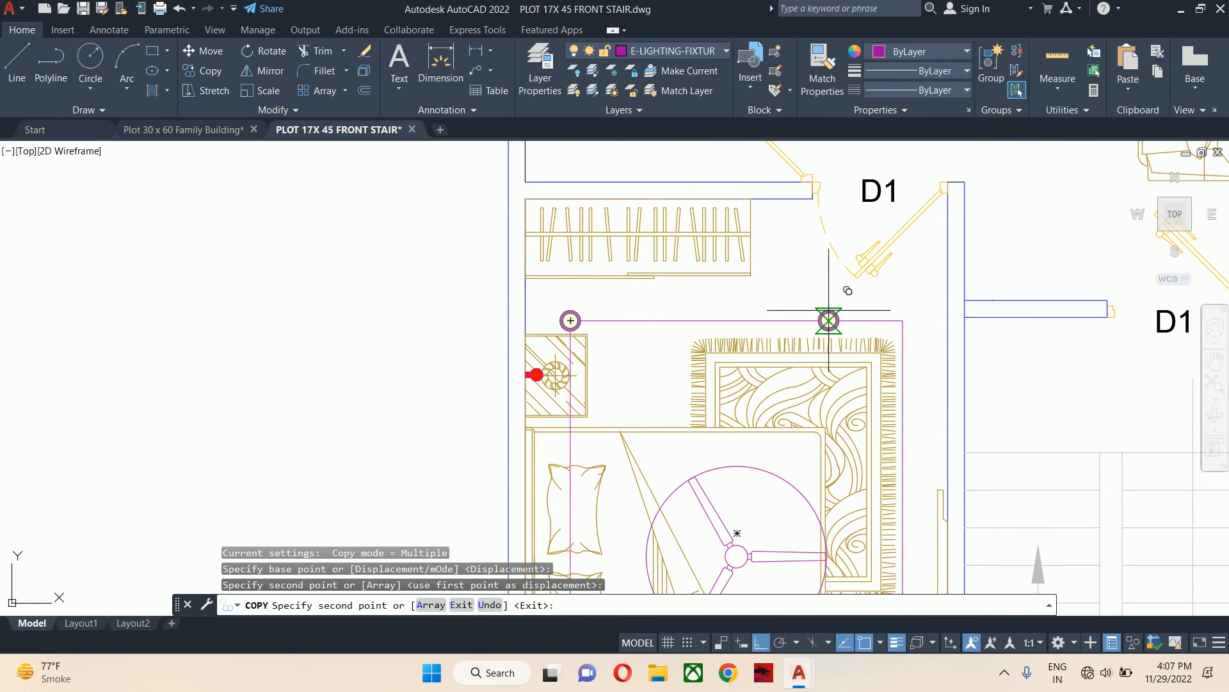
{"action": "left_click", "coordinate": [903, 320]}
- Place two more ceiling light copies on the window-side corners of the guide rectangle and finish copying
{"action": "scroll", "coordinate": [447, 493], "scroll_direction": "down", "scroll_amount": 3}
{"action": "middle_click_drag", "start_coordinate": [448, 494], "coordinate": [438, 328]}
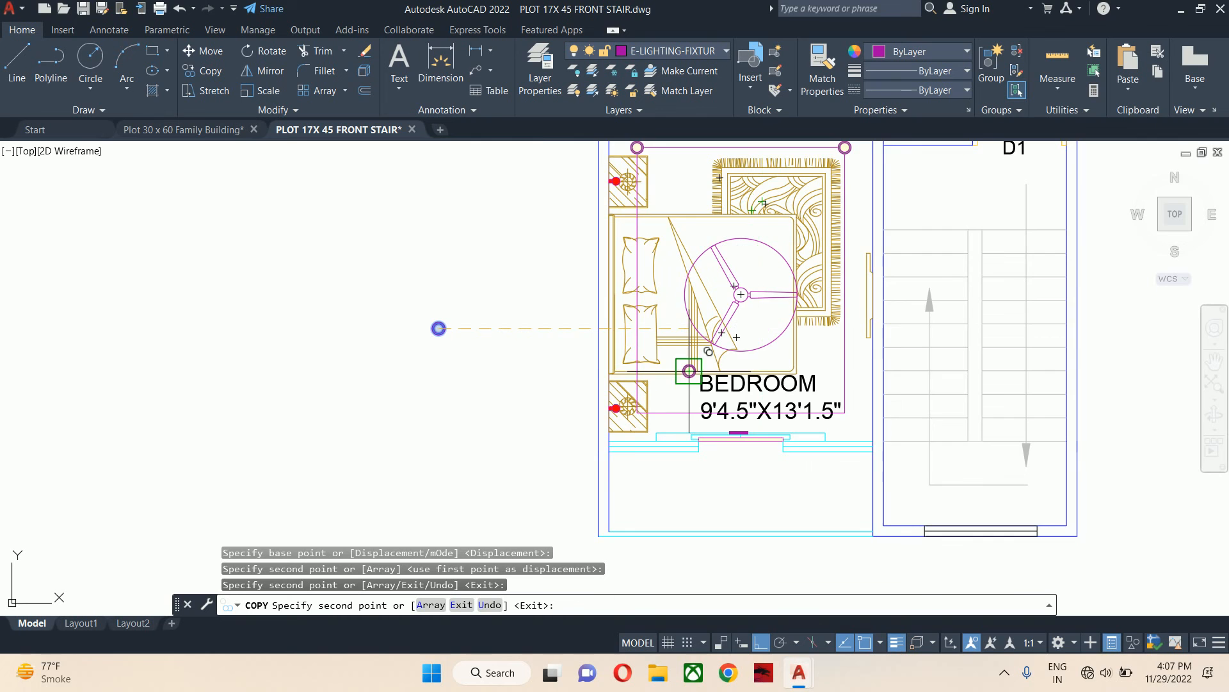
{"action": "scroll", "coordinate": [635, 405], "scroll_direction": "up", "scroll_amount": 4}
{"action": "left_click", "coordinate": [640, 417]}
{"action": "scroll", "coordinate": [916, 455], "scroll_direction": "down", "scroll_amount": 1}
{"action": "middle_click_drag", "start_coordinate": [916, 456], "coordinate": [664, 457]}
{"action": "scroll", "coordinate": [816, 428], "scroll_direction": "up", "scroll_amount": 2}
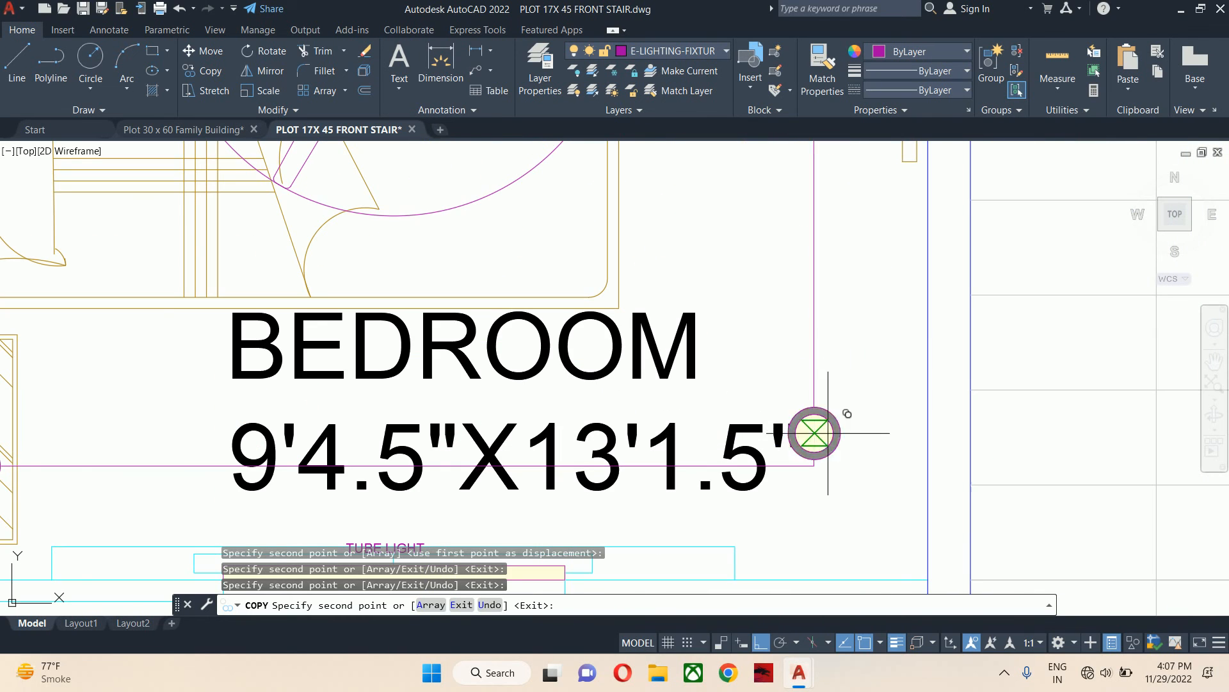
{"action": "left_click", "coordinate": [814, 465]}
{"action": "key", "text": "Return"}
{"action": "key", "text": "Escape"}
- Delete the guide rectangle that connects the four bedroom ceiling lights
{"action": "left_click", "coordinate": [815, 346]}
{"action": "scroll", "coordinate": [820, 349], "scroll_direction": "down", "scroll_amount": 5}
{"action": "key", "text": "Delete"}
{"action": "scroll", "coordinate": [823, 349], "scroll_direction": "down", "scroll_amount": 1}
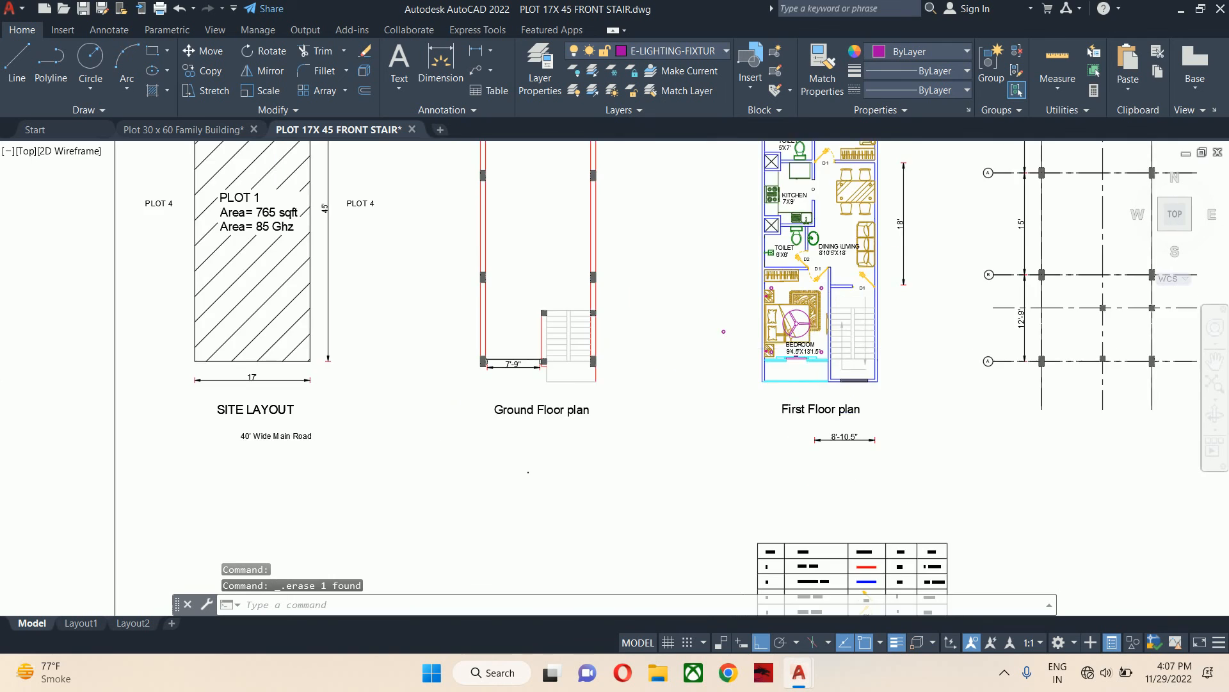
- Delete the original ceiling light lying outside the building between the ground floor and first floor plans
{"action": "scroll", "coordinate": [831, 356], "scroll_direction": "down", "scroll_amount": 1}
{"action": "middle_click_drag", "start_coordinate": [831, 356], "coordinate": [841, 362]}
{"action": "key", "text": "Escape"}
{"action": "key", "text": "Escape"}
{"action": "scroll", "coordinate": [739, 340], "scroll_direction": "up", "scroll_amount": 3}
{"action": "left_click", "coordinate": [794, 343]}
{"action": "left_click", "coordinate": [897, 402]}
{"action": "key", "text": "Delete"}
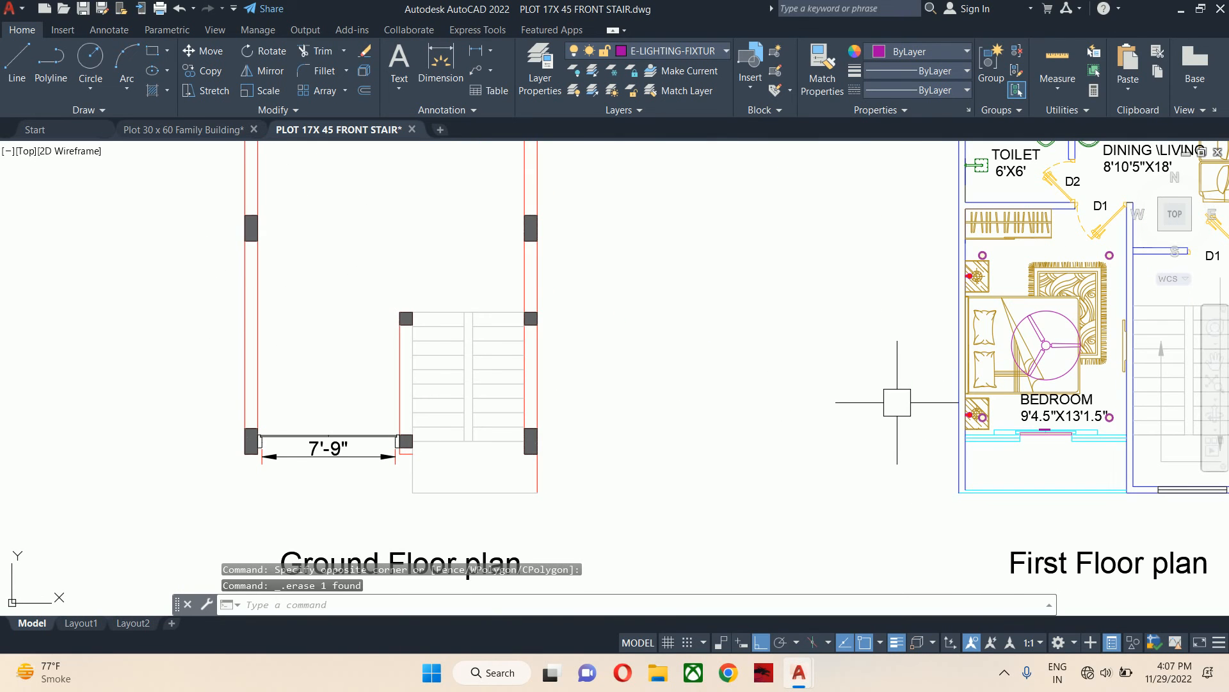
- Examine the positions of the ceiling lights, fan, tube light and wall lights in the lower bedroom
{"action": "middle_click_drag", "start_coordinate": [897, 391], "coordinate": [765, 420]}
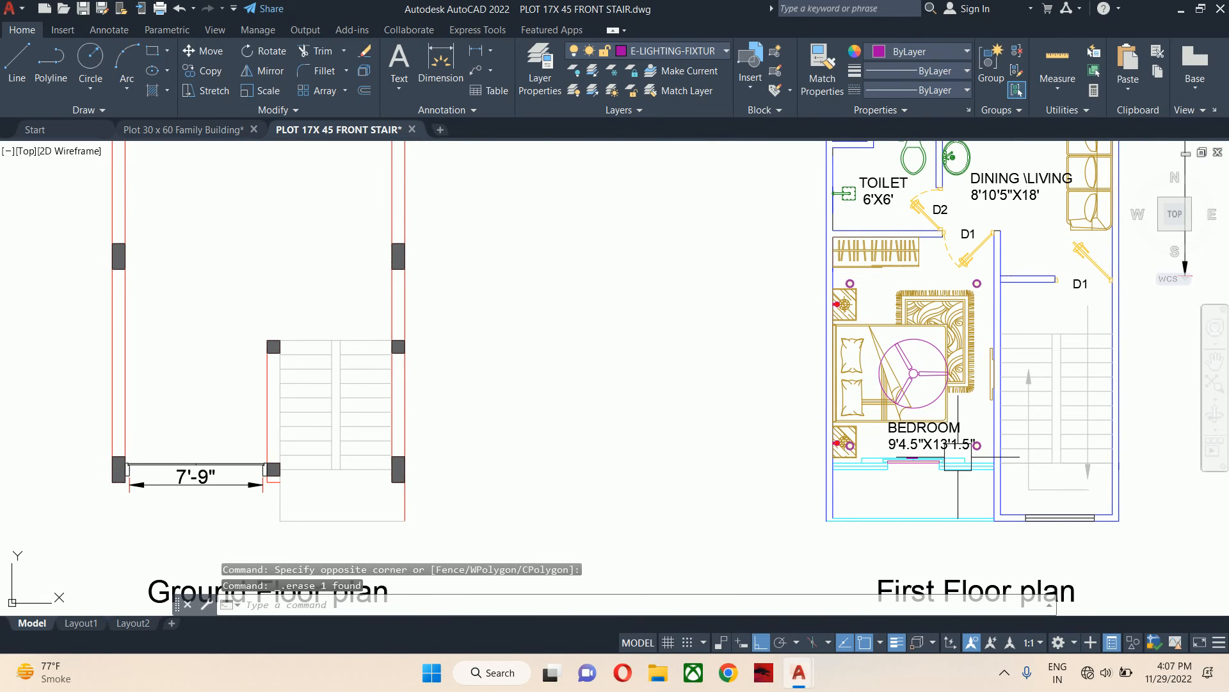
{"action": "key", "text": "Escape"}
{"action": "key", "text": "Escape"}
{"action": "scroll", "coordinate": [924, 425], "scroll_direction": "up", "scroll_amount": 2}
{"action": "scroll", "coordinate": [916, 425], "scroll_direction": "down", "scroll_amount": 2}
{"action": "middle_click_drag", "start_coordinate": [908, 409], "coordinate": [853, 435]}
{"action": "scroll", "coordinate": [923, 410], "scroll_direction": "up", "scroll_amount": 4}
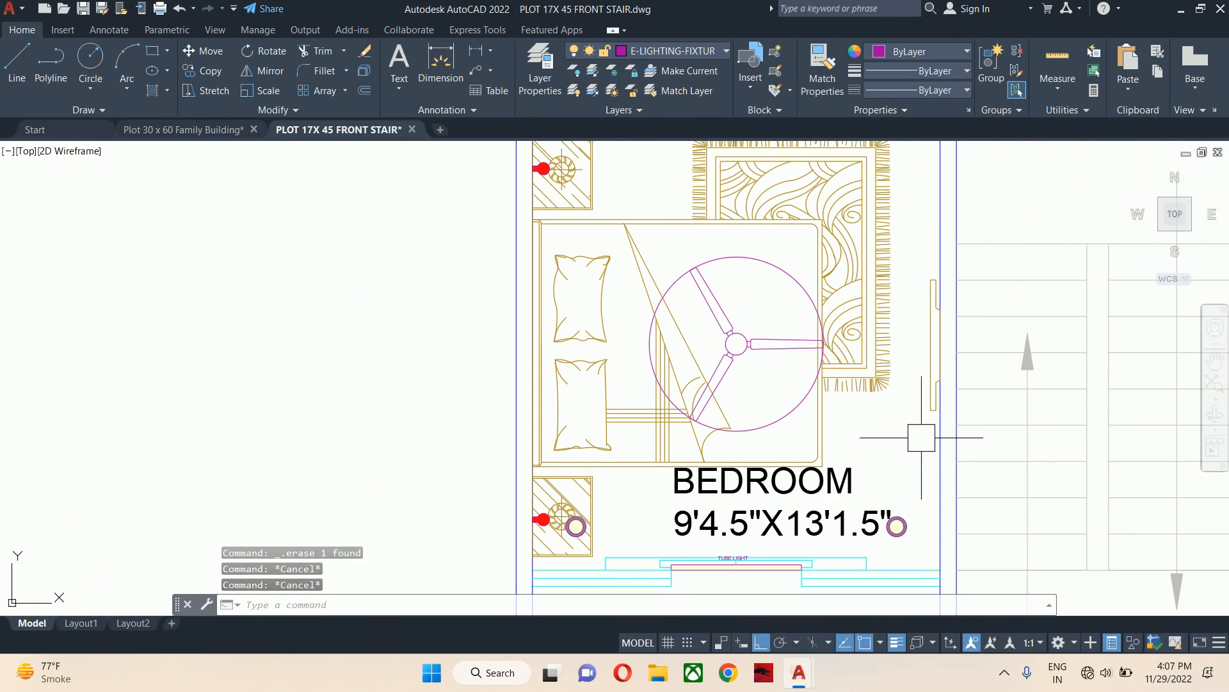
{"action": "middle_click_drag", "start_coordinate": [833, 481], "coordinate": [866, 396]}
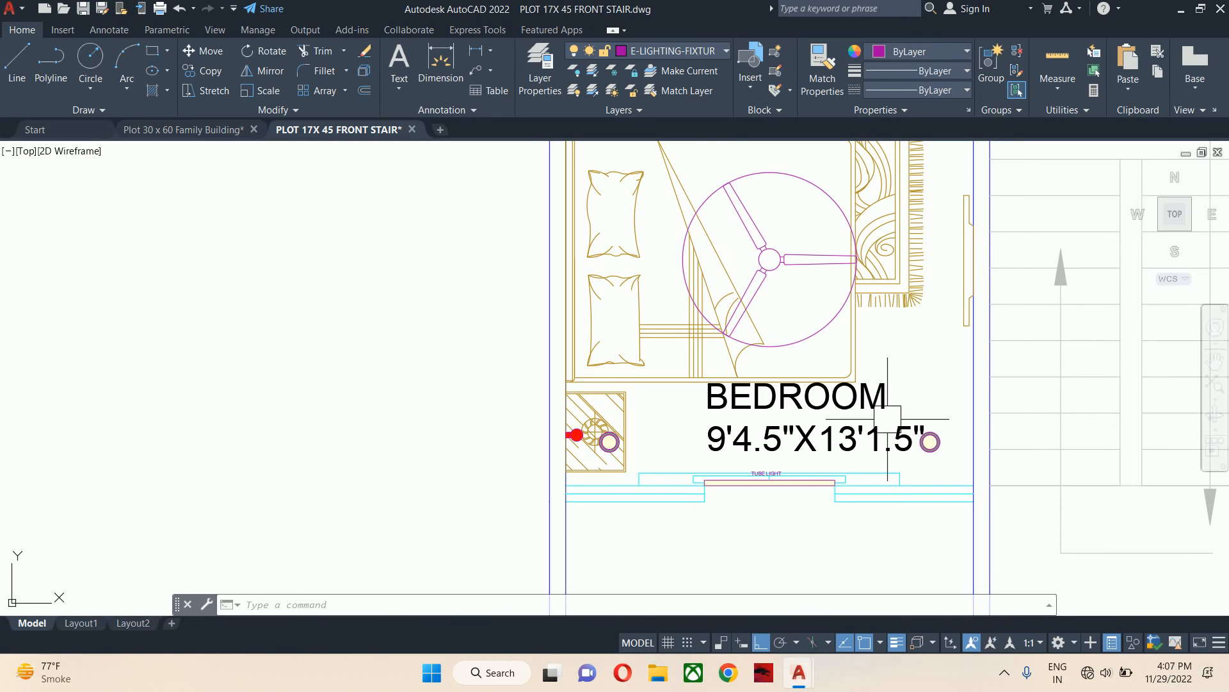
{"action": "scroll", "coordinate": [889, 430], "scroll_direction": "down", "scroll_amount": 1}
{"action": "middle_click_drag", "start_coordinate": [872, 419], "coordinate": [894, 567]}
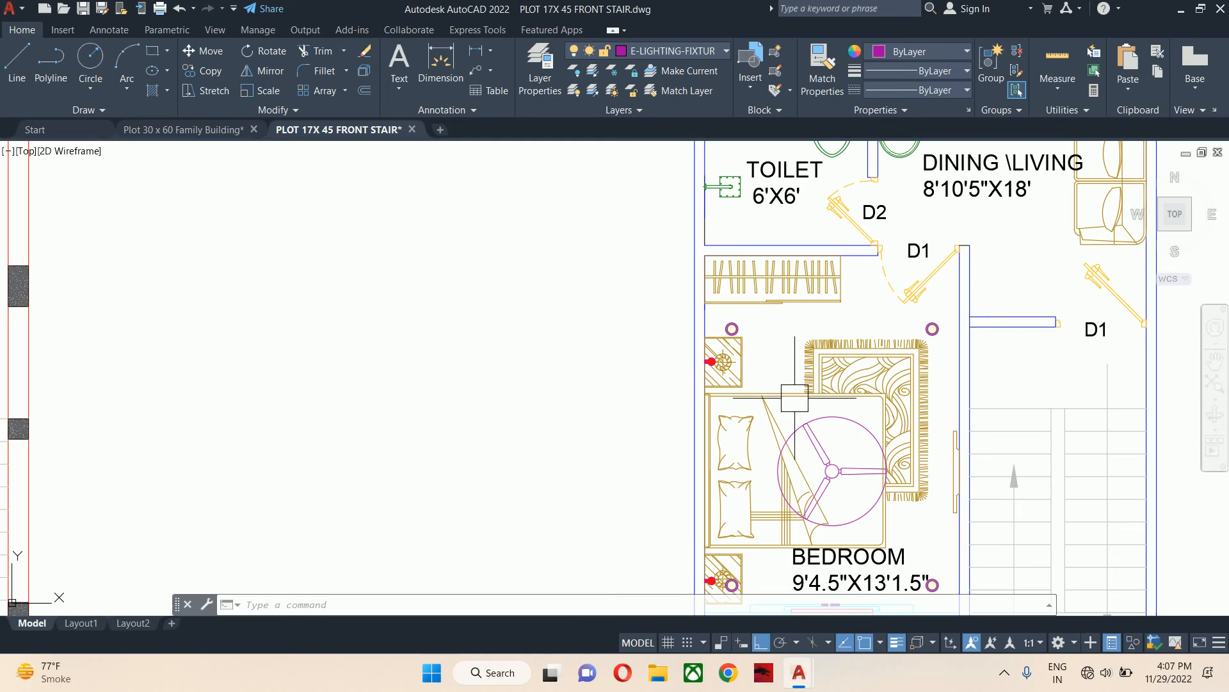
{"action": "middle_click_drag", "start_coordinate": [846, 324], "coordinate": [865, 313]}
{"action": "mouse_move", "coordinate": [707, 320]}
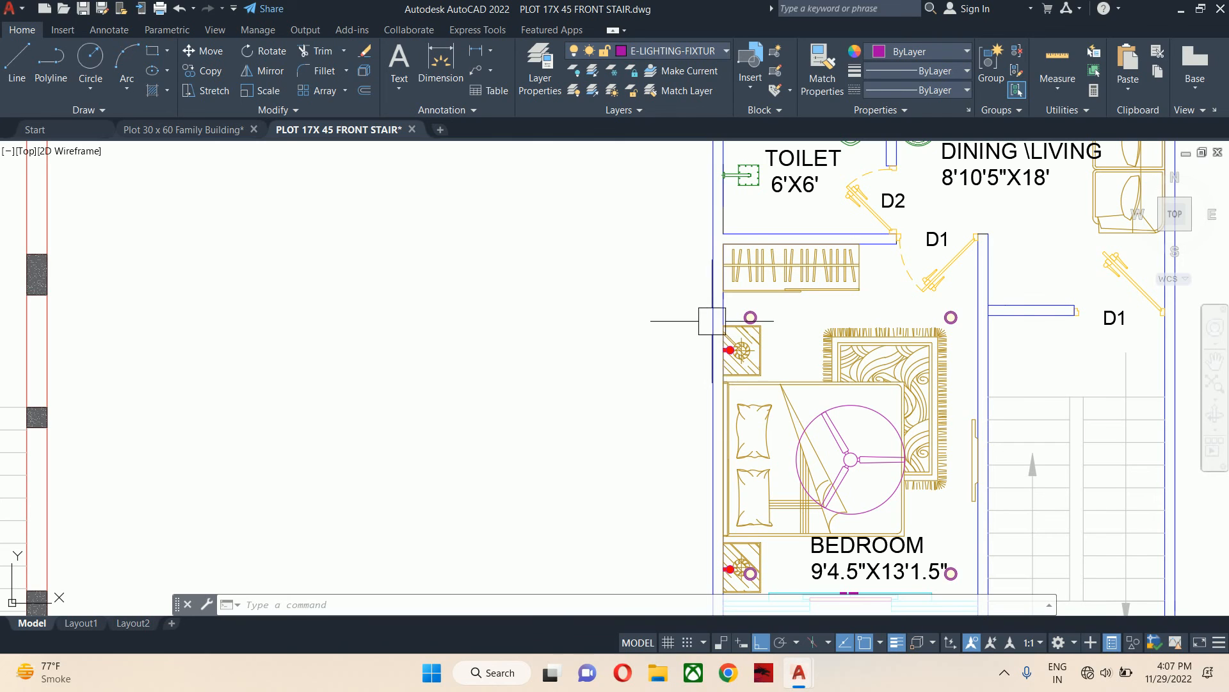
{"action": "mouse_move", "coordinate": [1020, 411]}
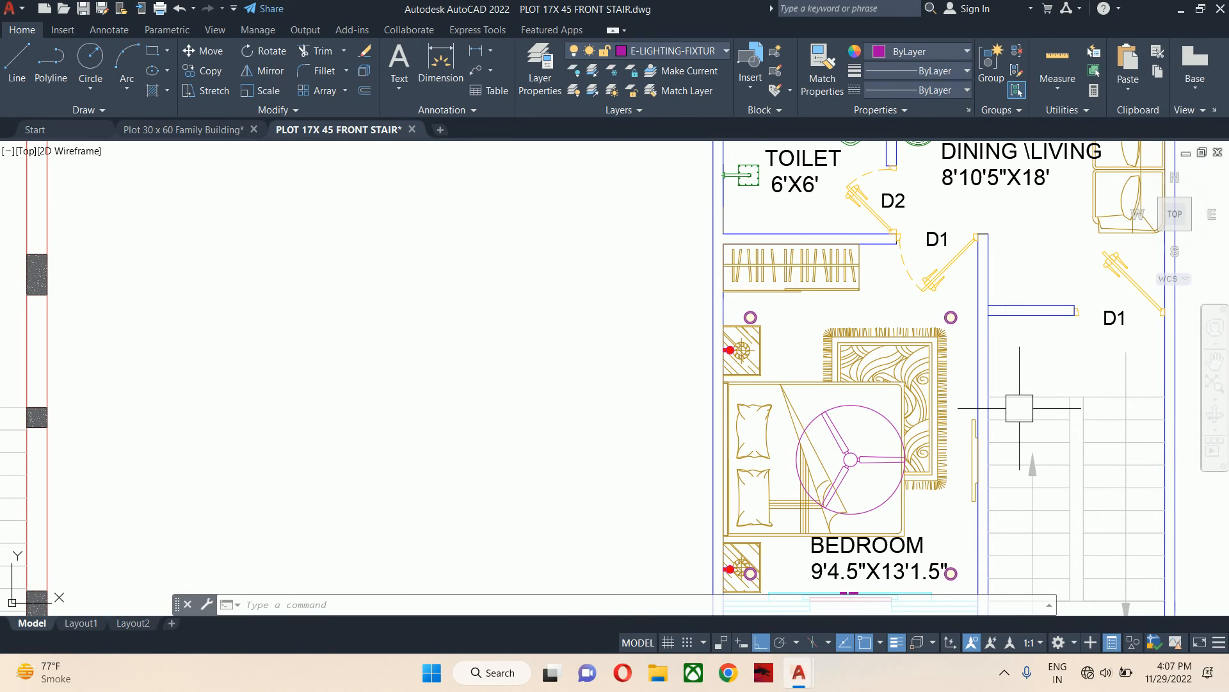
{"action": "mouse_move", "coordinate": [1100, 323]}
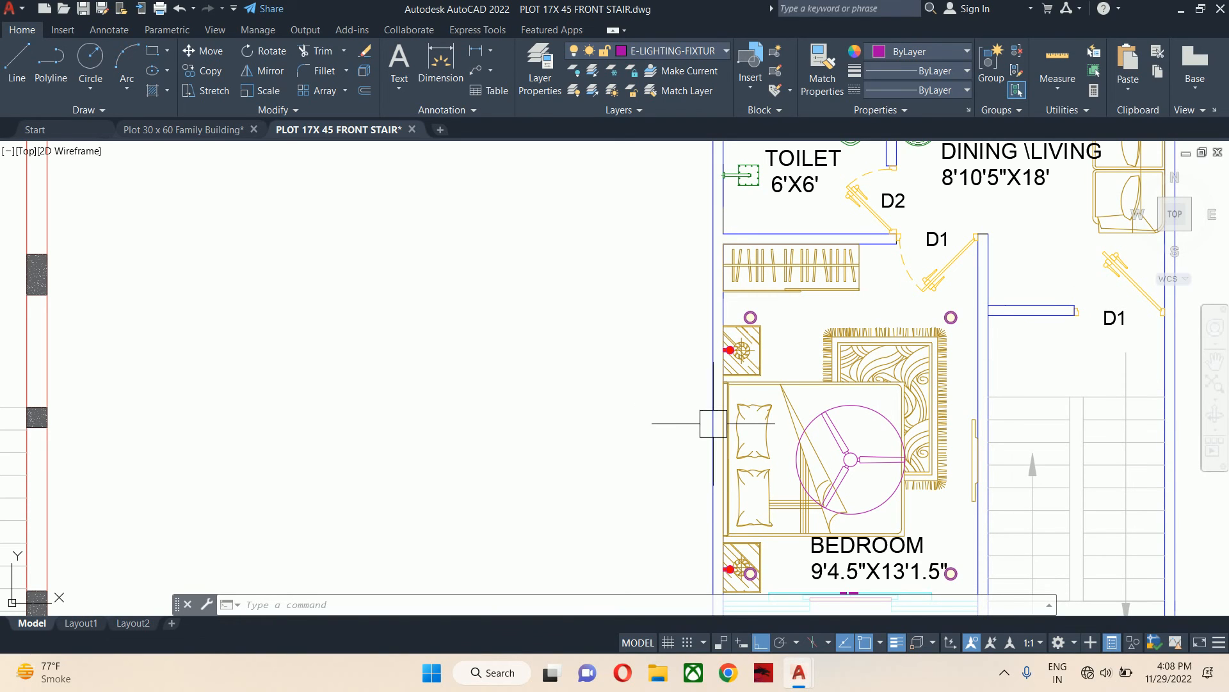
{"action": "middle_click_drag", "start_coordinate": [729, 425], "coordinate": [629, 281]}
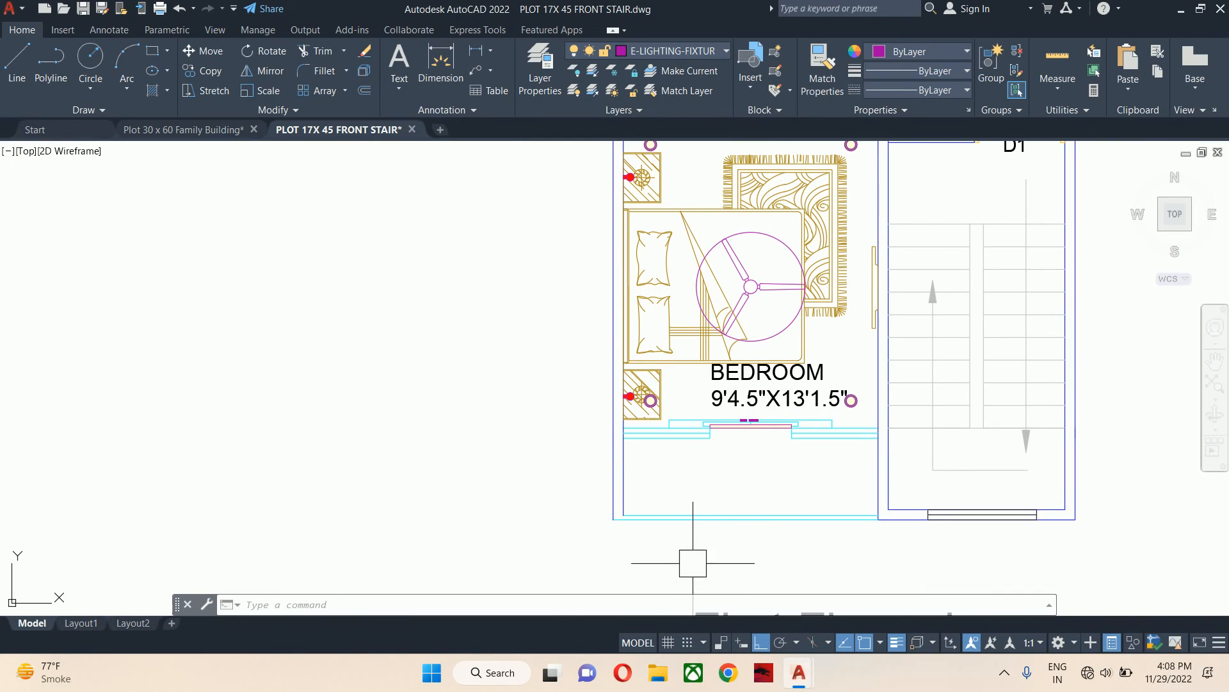
{"action": "middle_click_drag", "start_coordinate": [737, 437], "coordinate": [744, 556]}
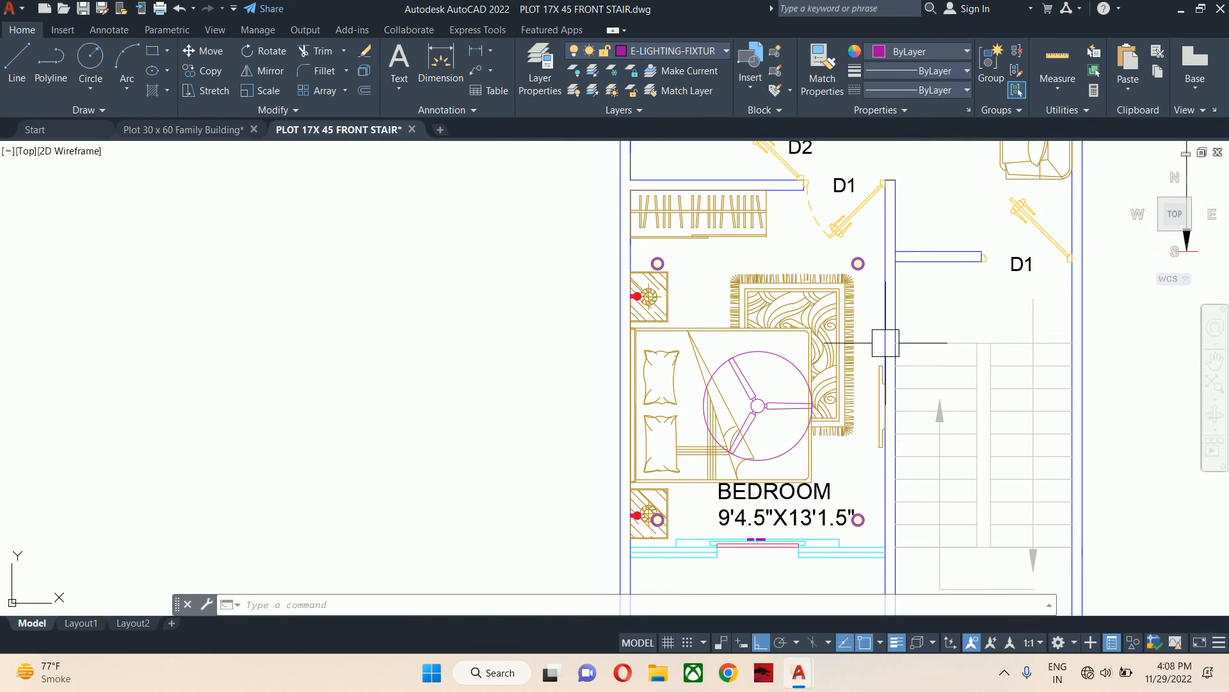
- Examine the first floor's kitchen, toilets, dining/living area and other bedroom for further light placement
{"action": "scroll", "coordinate": [573, 489], "scroll_direction": "down", "scroll_amount": 3}
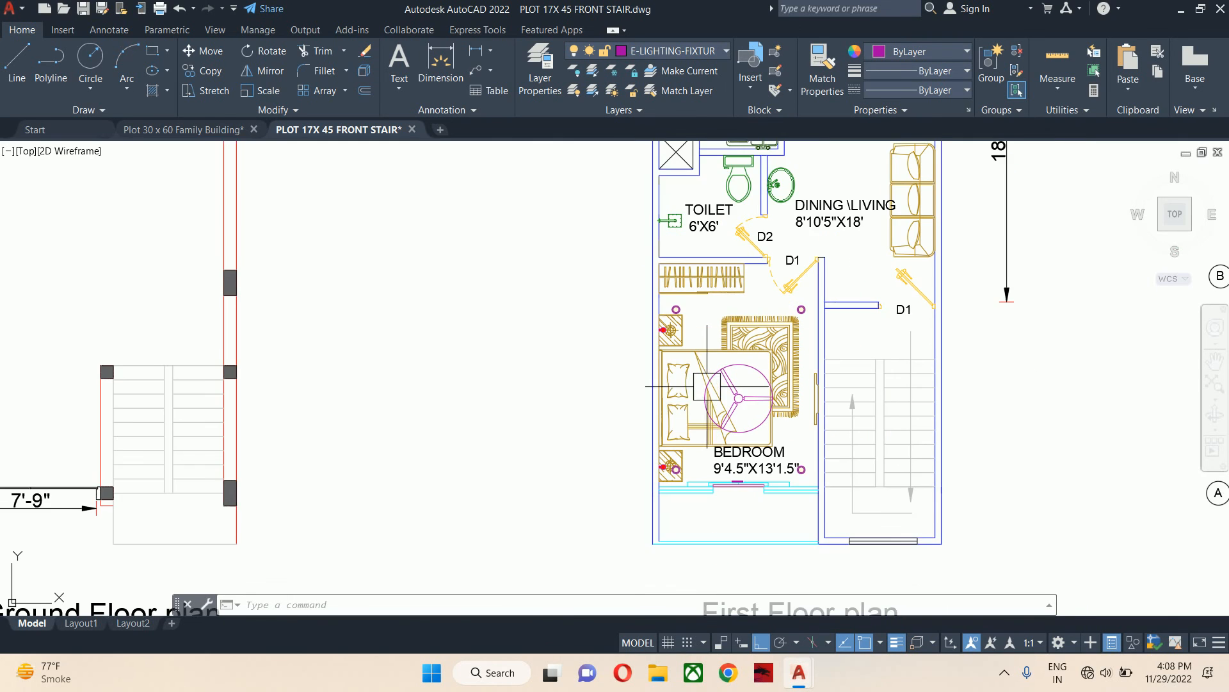
{"action": "scroll", "coordinate": [573, 490], "scroll_direction": "down", "scroll_amount": 3}
{"action": "scroll", "coordinate": [796, 431], "scroll_direction": "up", "scroll_amount": 3}
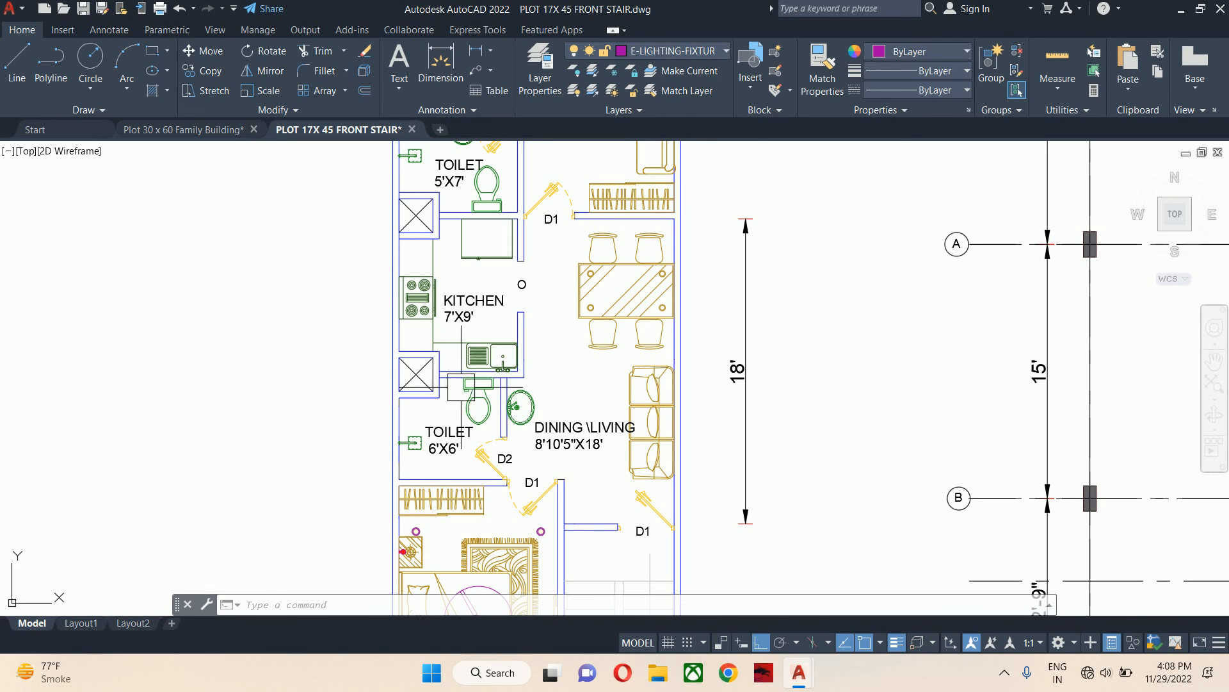
{"action": "middle_click_drag", "start_coordinate": [471, 358], "coordinate": [512, 400]}
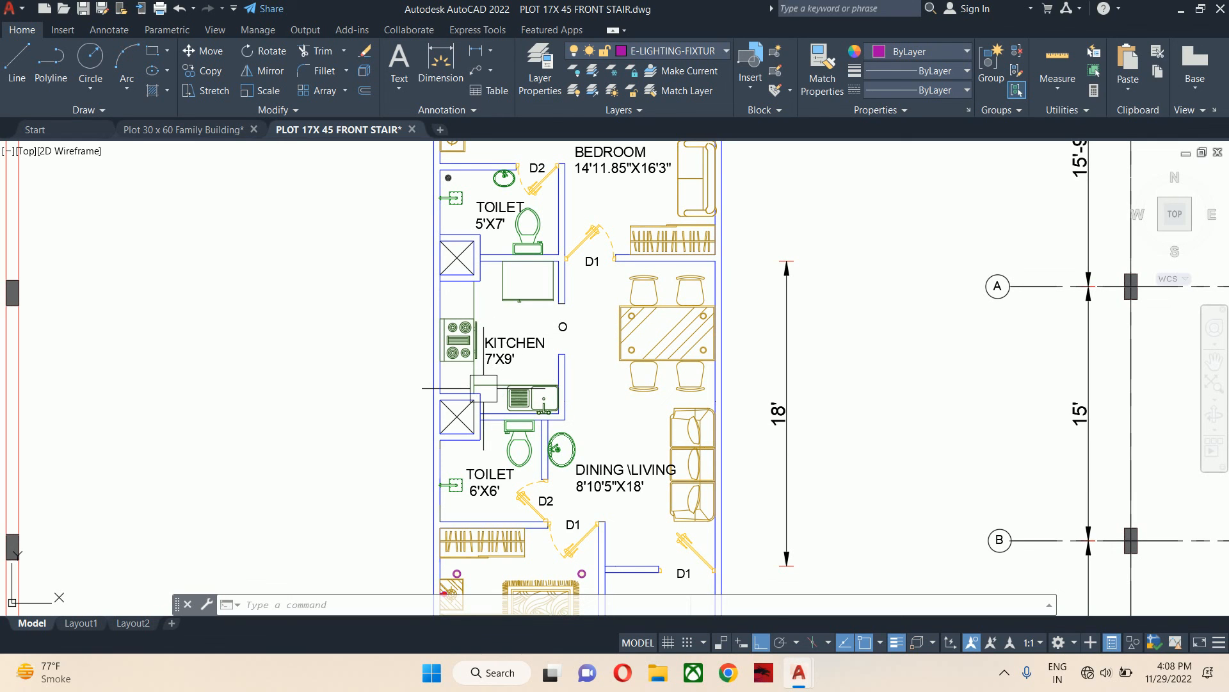
{"action": "scroll", "coordinate": [483, 387], "scroll_direction": "up", "scroll_amount": 2}
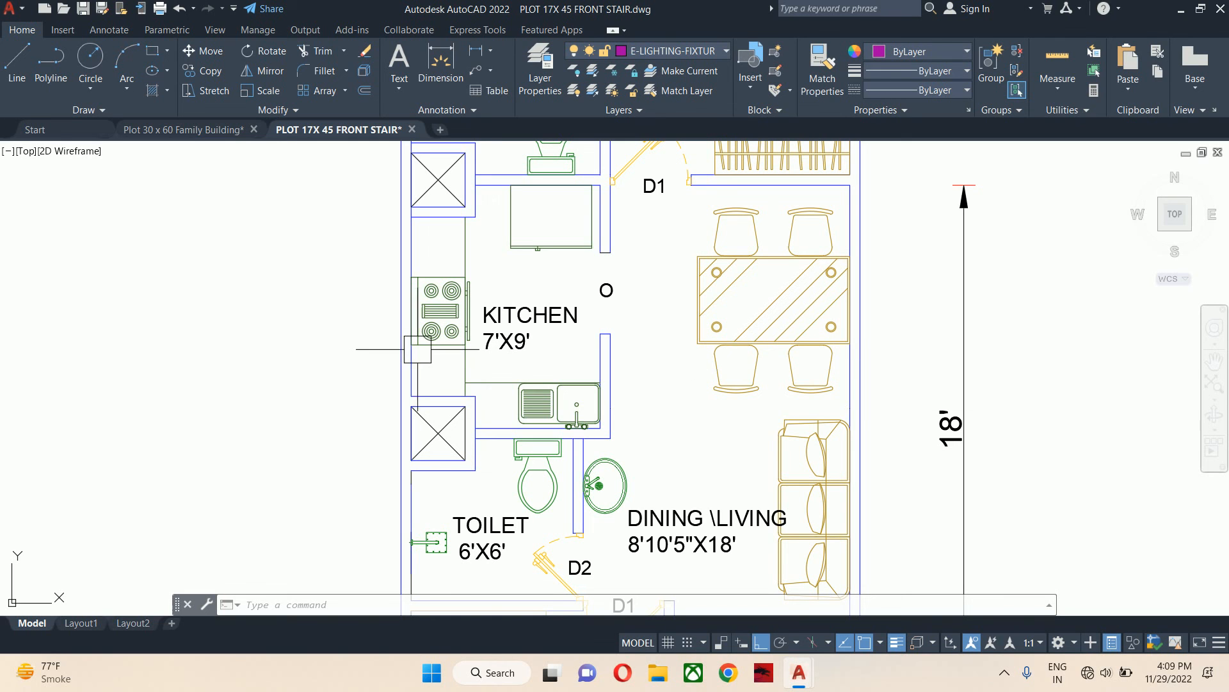
{"action": "scroll", "coordinate": [477, 387], "scroll_direction": "up", "scroll_amount": 4}
{"action": "scroll", "coordinate": [481, 390], "scroll_direction": "down", "scroll_amount": 6}
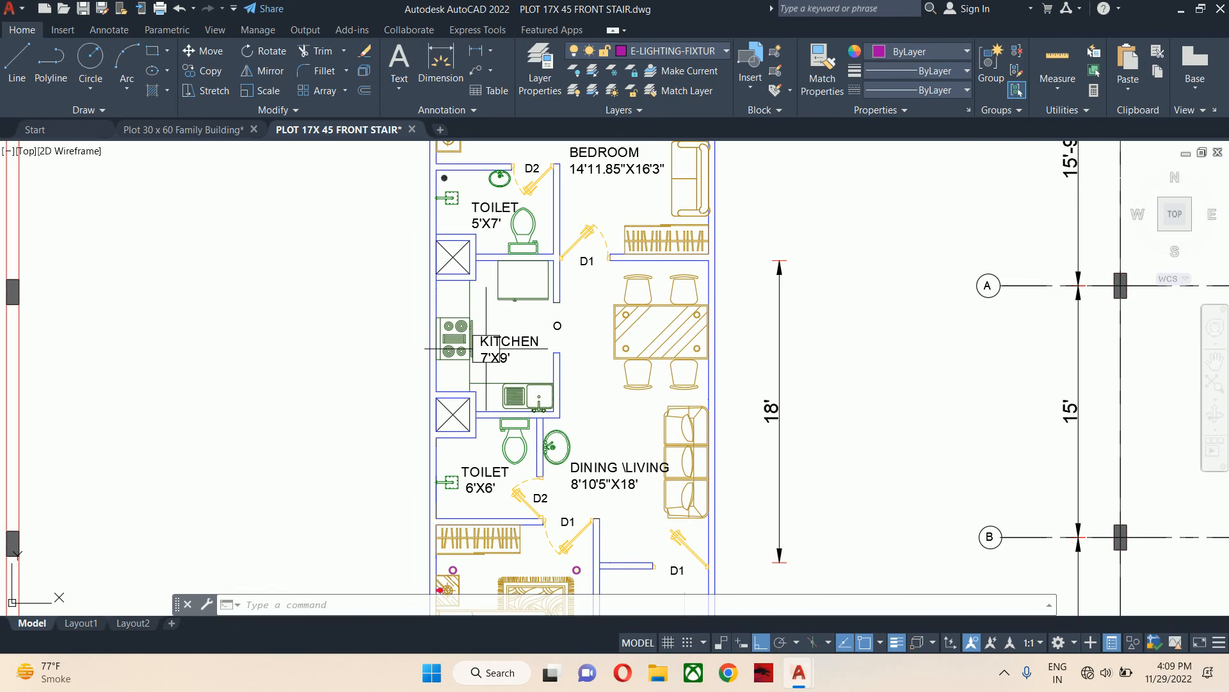
{"action": "middle_click_drag", "start_coordinate": [514, 340], "coordinate": [468, 402]}
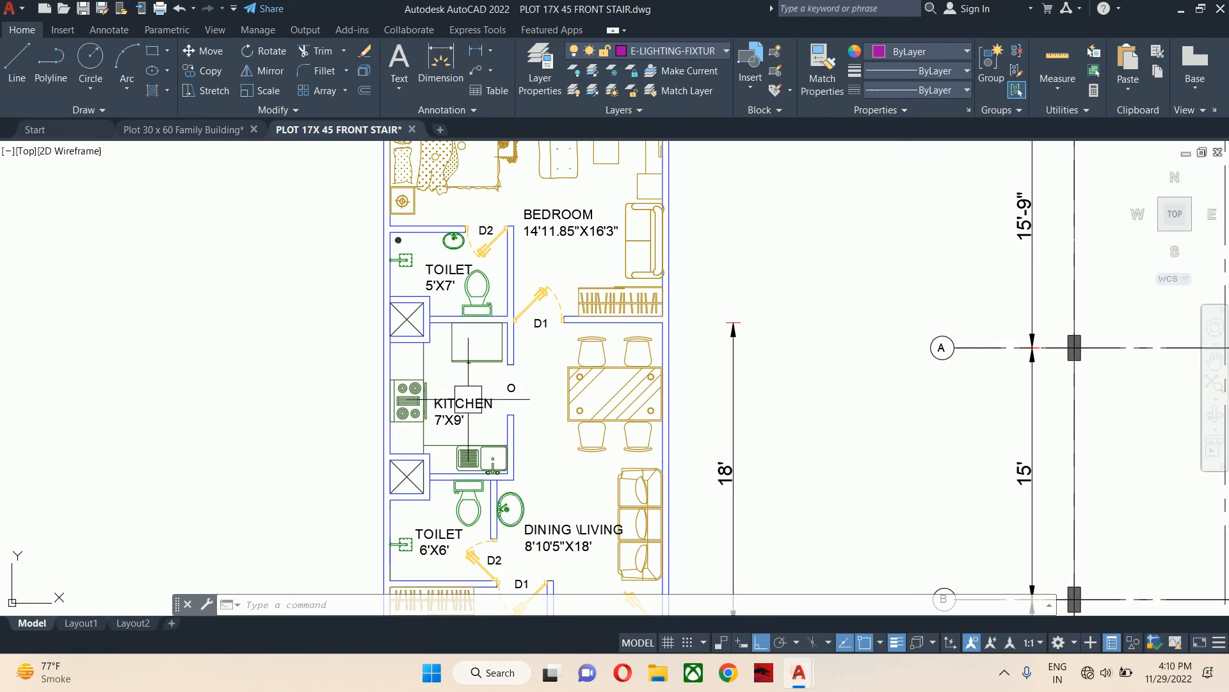
{"action": "scroll", "coordinate": [468, 403], "scroll_direction": "down", "scroll_amount": 4}
{"action": "middle_click_drag", "start_coordinate": [548, 534], "coordinate": [555, 476]}
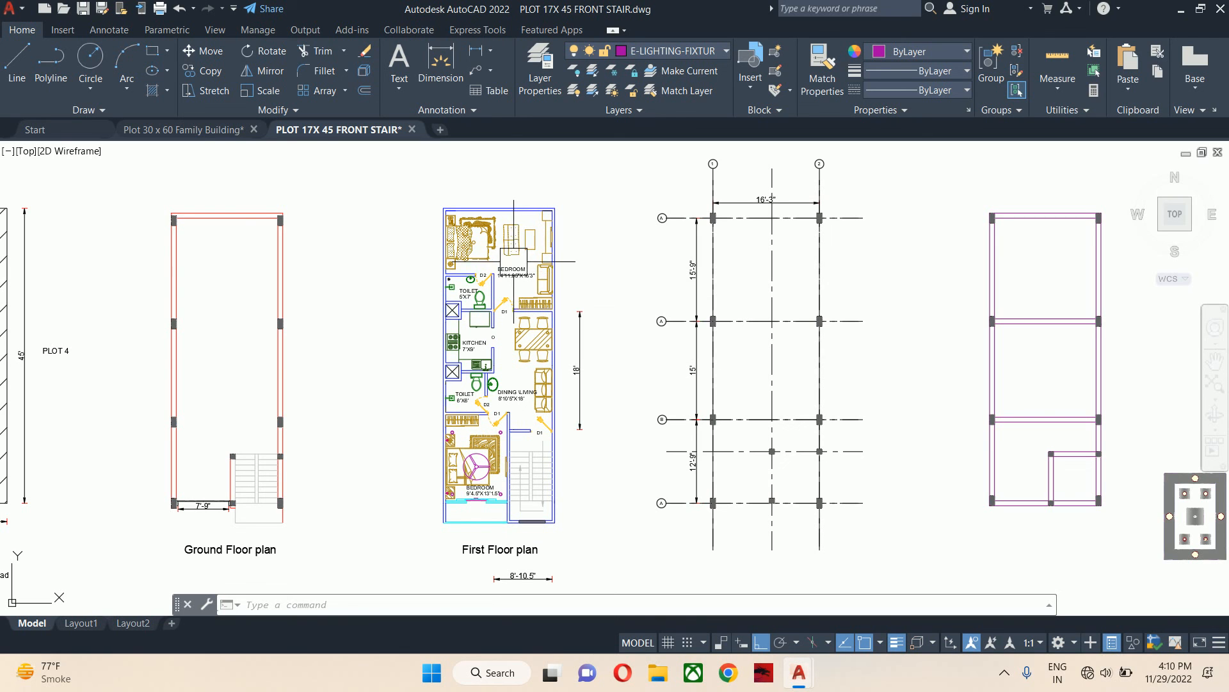
{"action": "scroll", "coordinate": [493, 347], "scroll_direction": "up", "scroll_amount": 4}
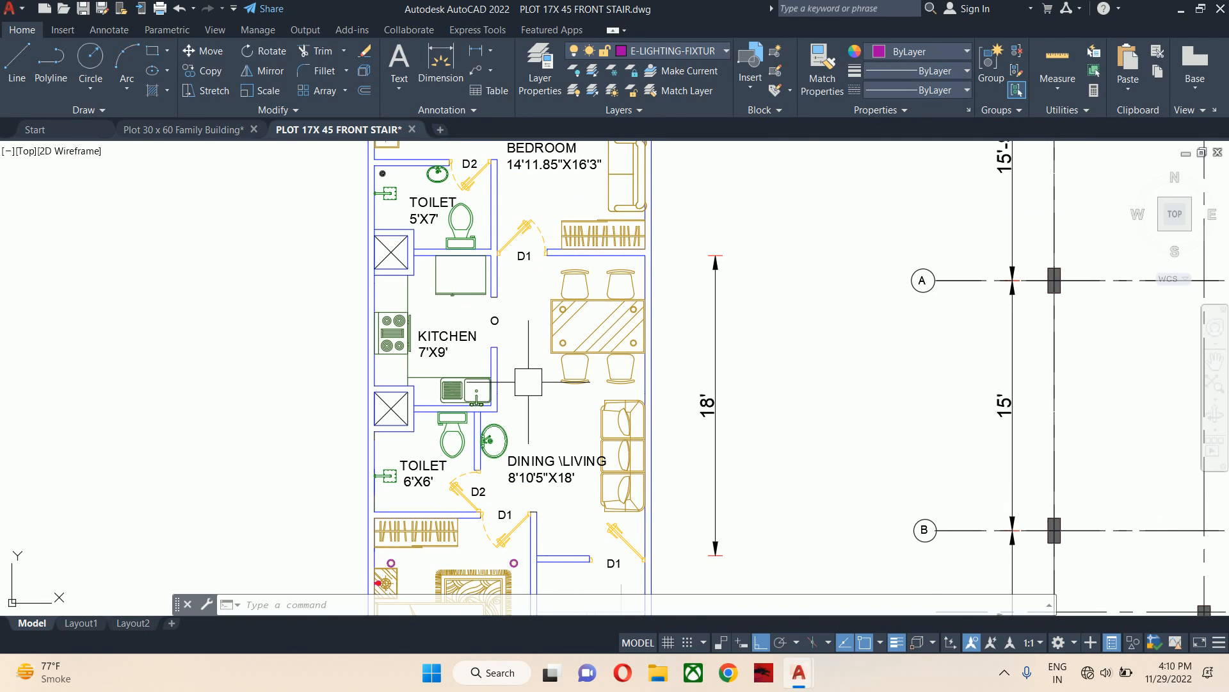